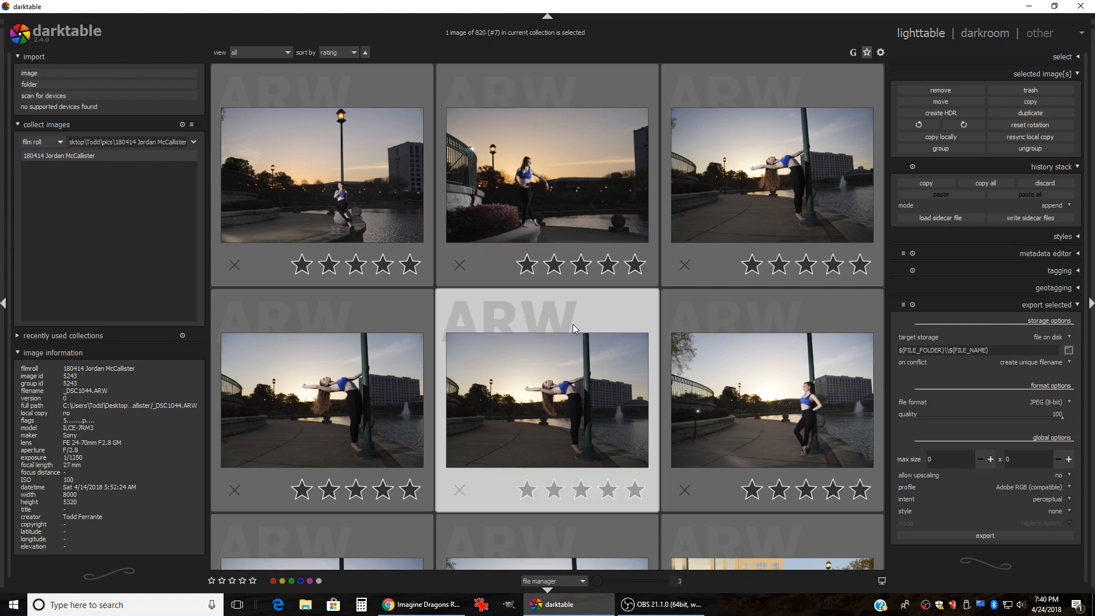
# Step: Select the sunset photo of the dancer beside the railing in the lighttable grid
pyautogui.scroll(-1, 572, 323)
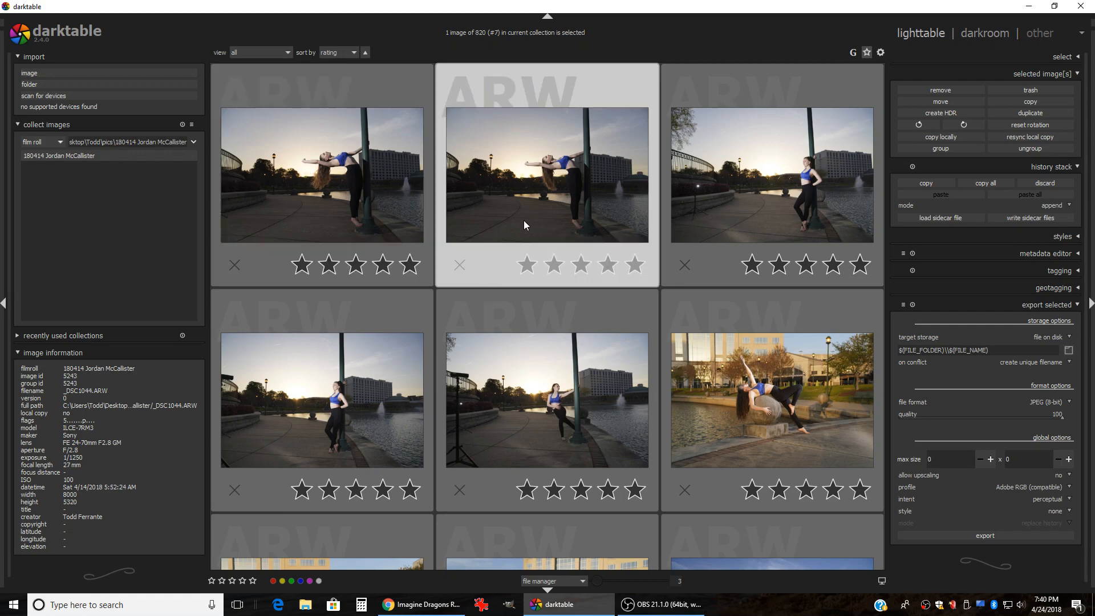
pyautogui.scroll(1, 523, 222)
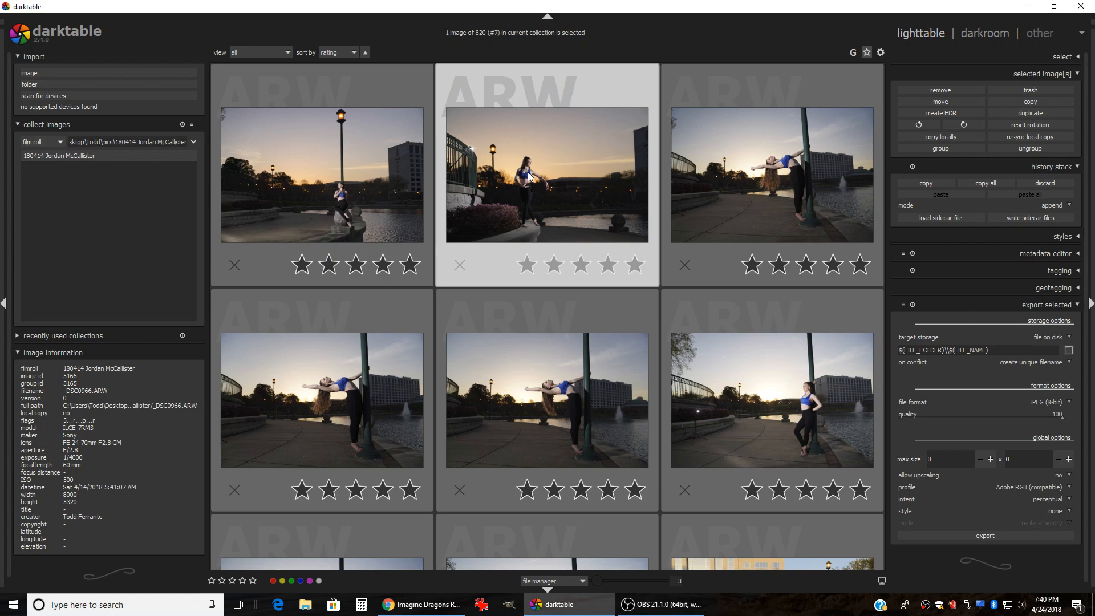
pyautogui.click(549, 202)
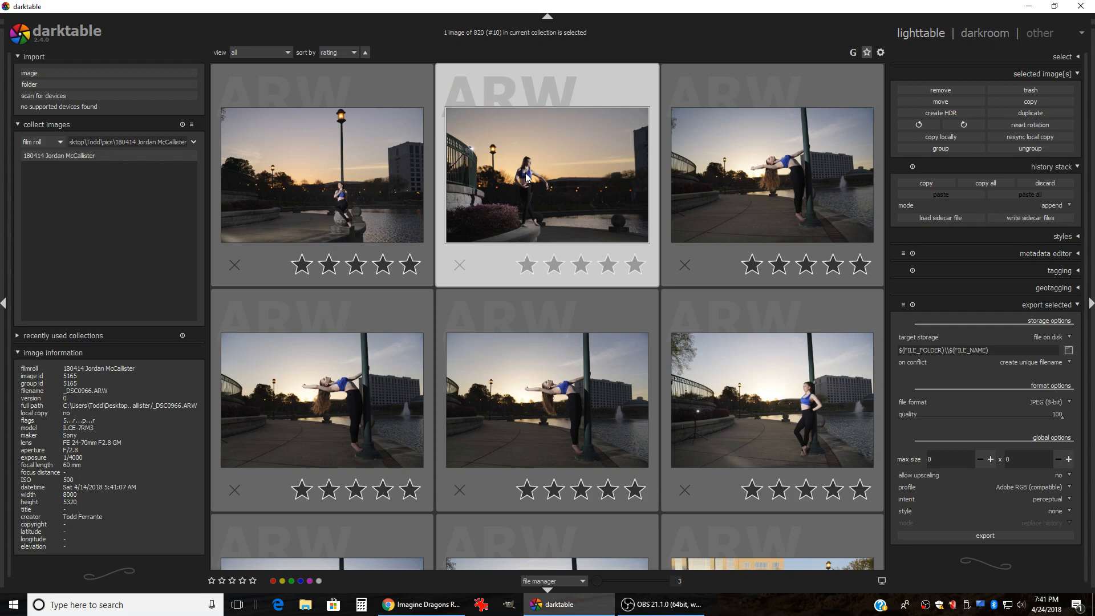
# Step: Open the dancer photo in darkroom and expand crop and rotate from the active modules
pyautogui.doubleClick(548, 174)
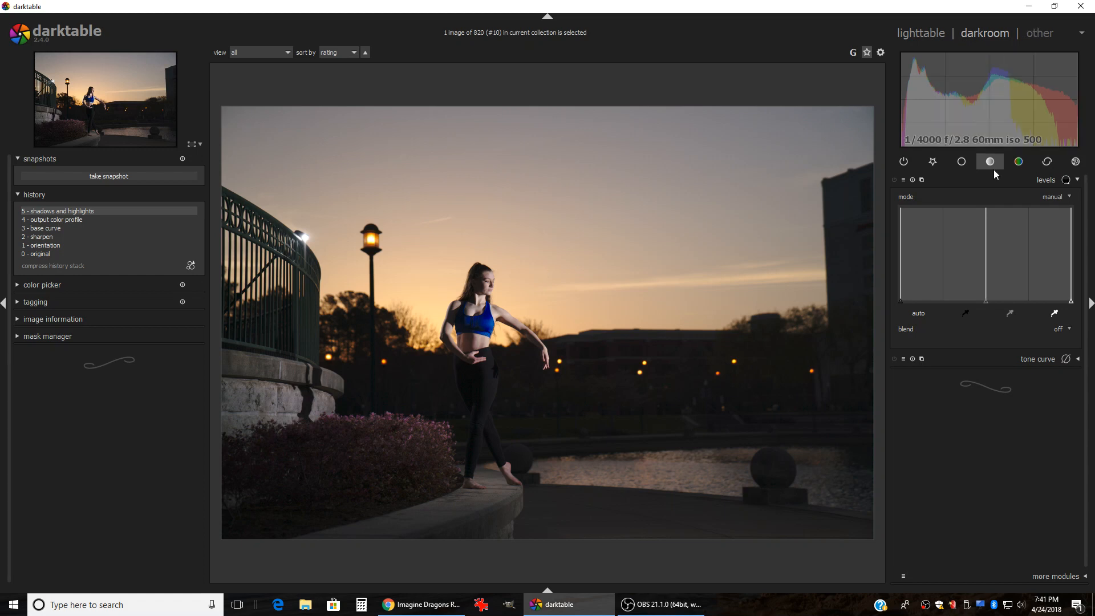
pyautogui.click(962, 162)
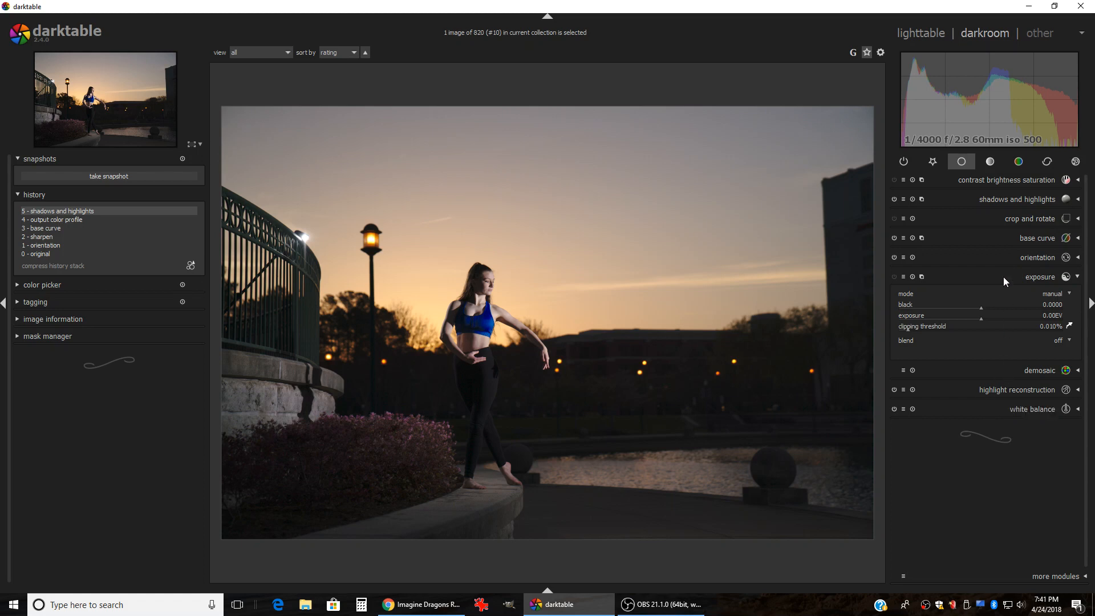
pyautogui.click(996, 218)
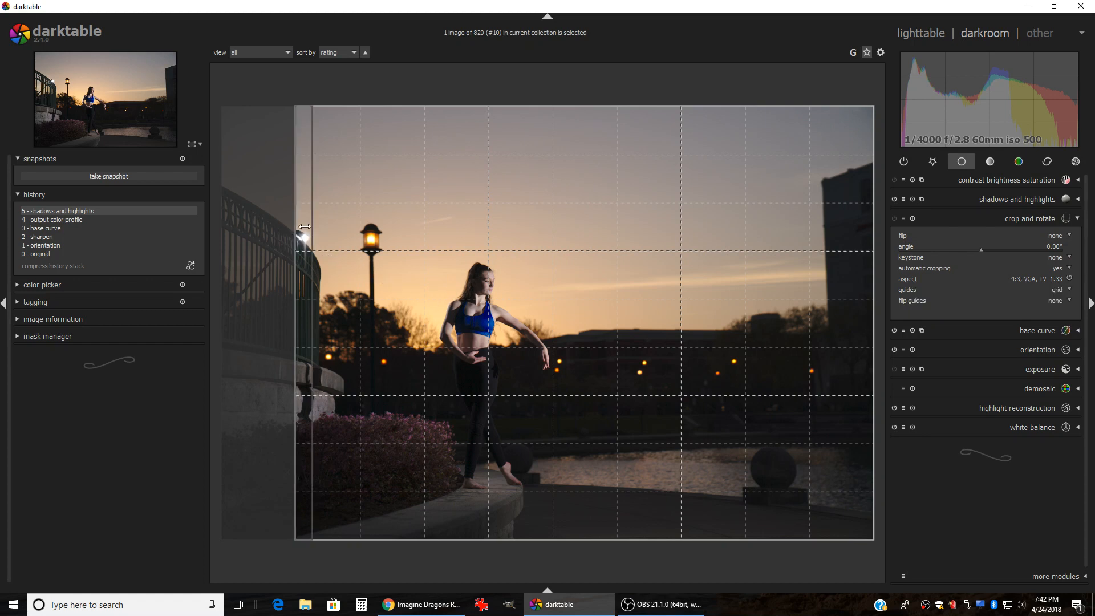
# Step: Tighten the 4:3 crop to about 6258×4693, trimming the left edge, top sky and right-edge building
pyautogui.moveTo(310, 236)
pyautogui.mouseDown()
pyautogui.moveTo(394, 235)
pyautogui.moveTo(316, 227)
pyautogui.mouseUp()
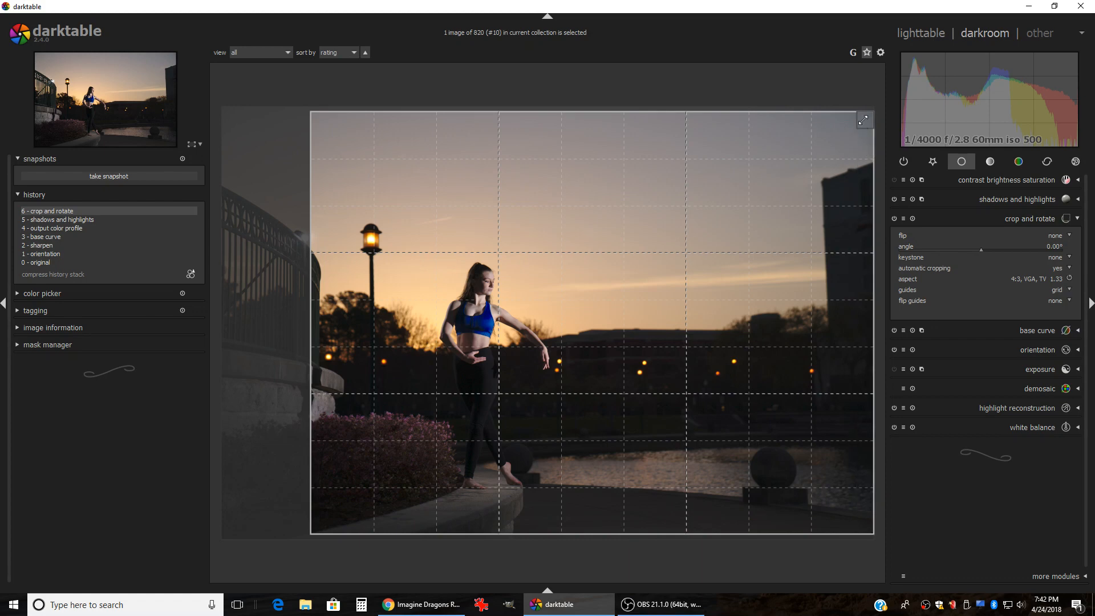
pyautogui.moveTo(863, 119); pyautogui.dragTo(834, 179)
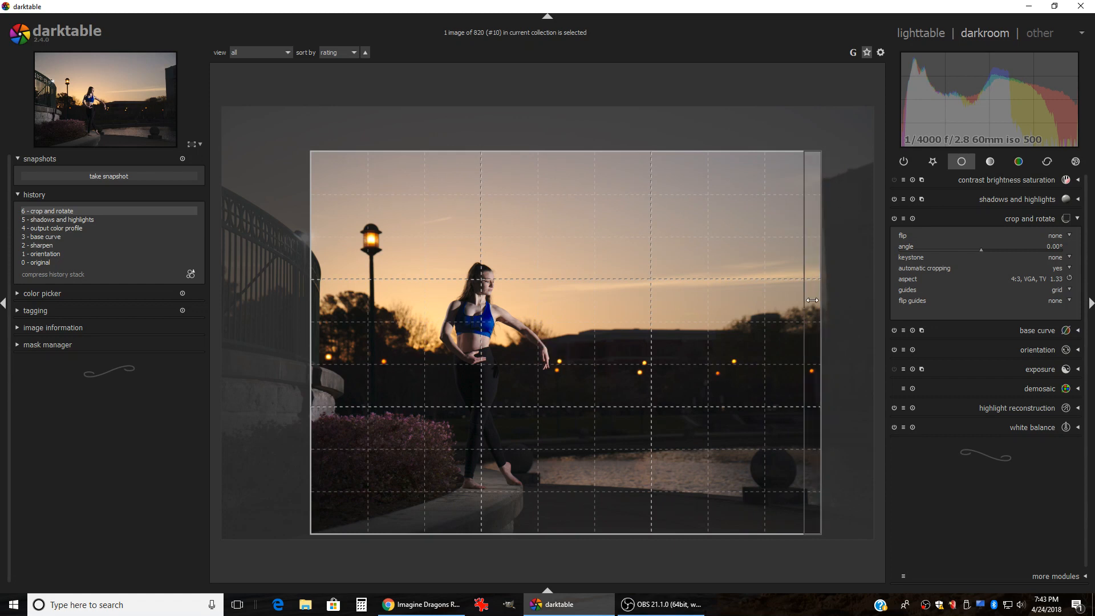
pyautogui.click(1007, 221)
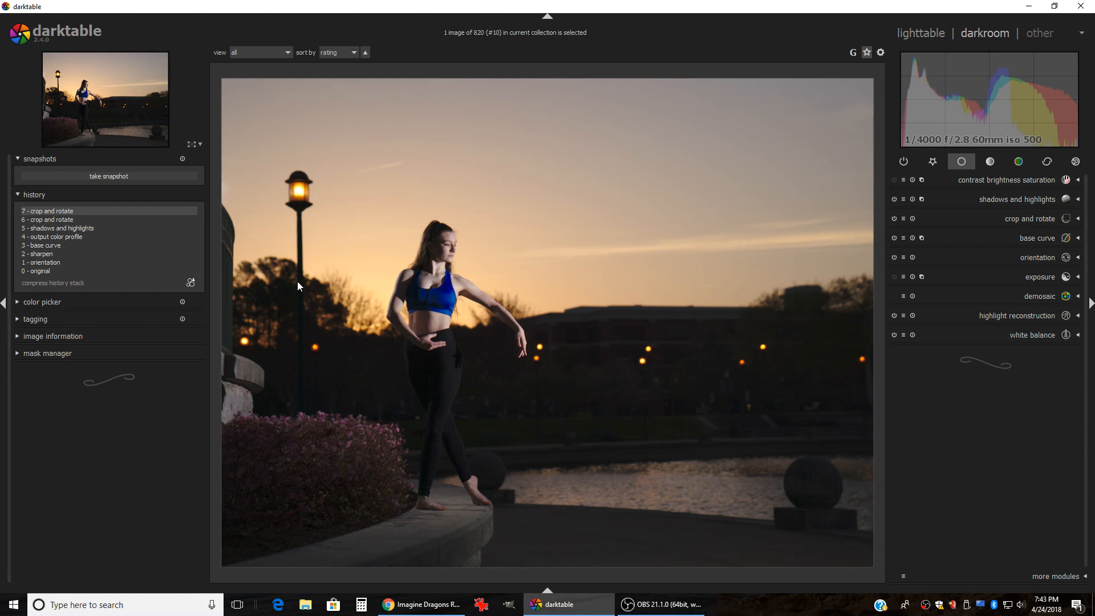
# Step: Rotate the cropped photo by about -0.75° to straighten it
pyautogui.click(1015, 219)
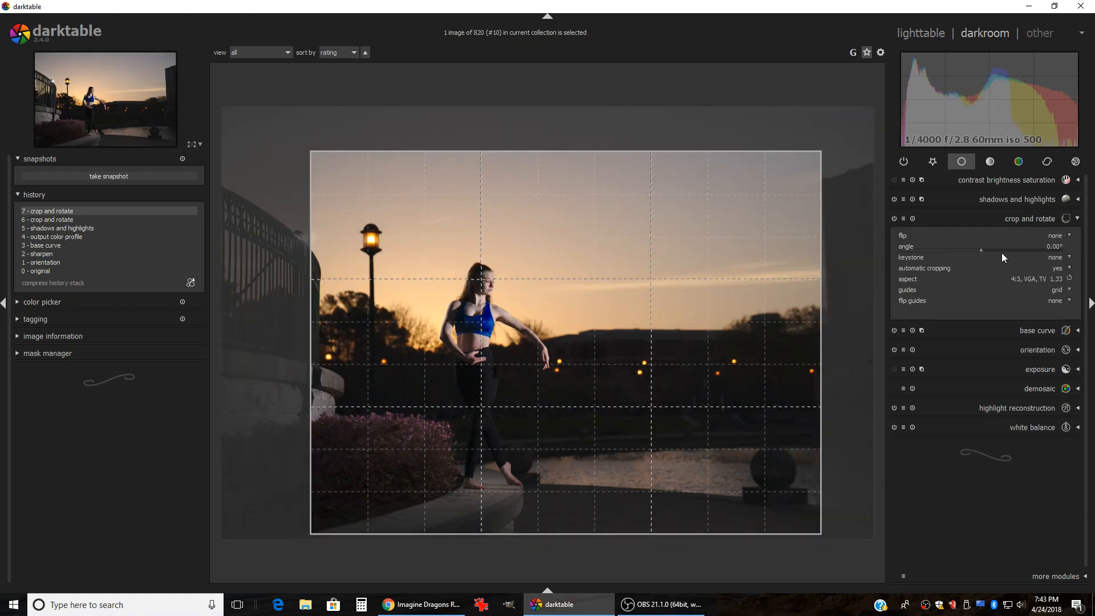
pyautogui.scroll(-1, 1002, 251)
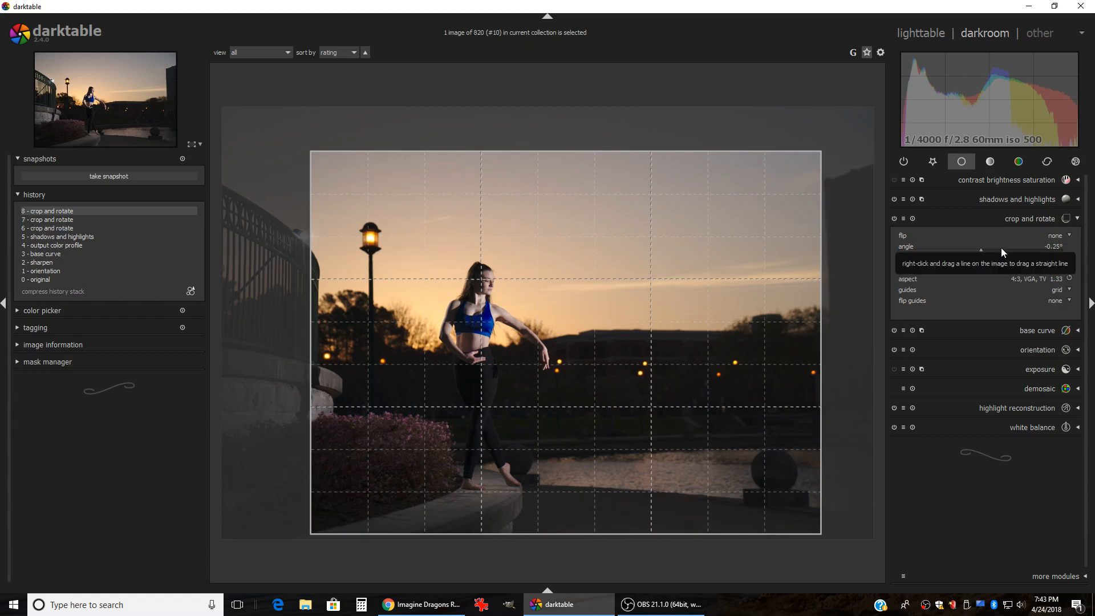
pyautogui.scroll(-1, 1000, 248)
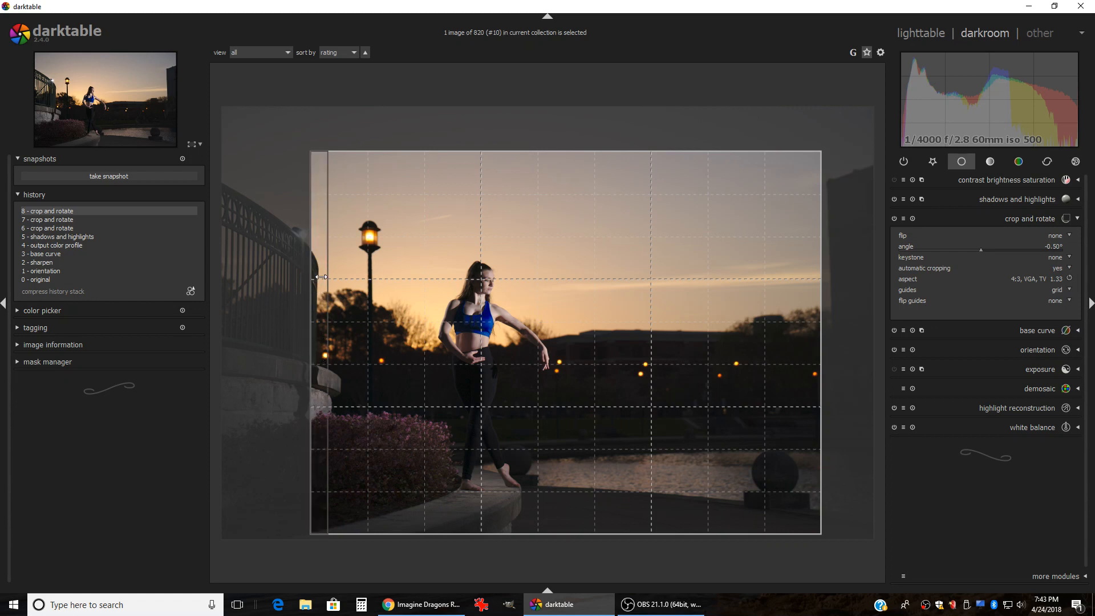
pyautogui.scroll(1, 1001, 251)
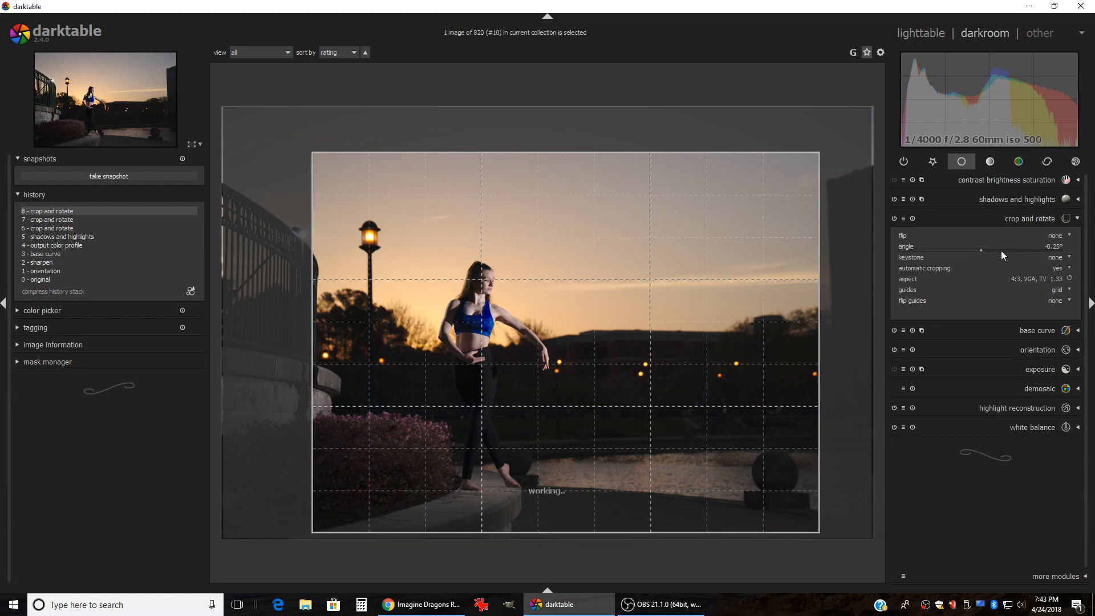
pyautogui.click(1021, 218)
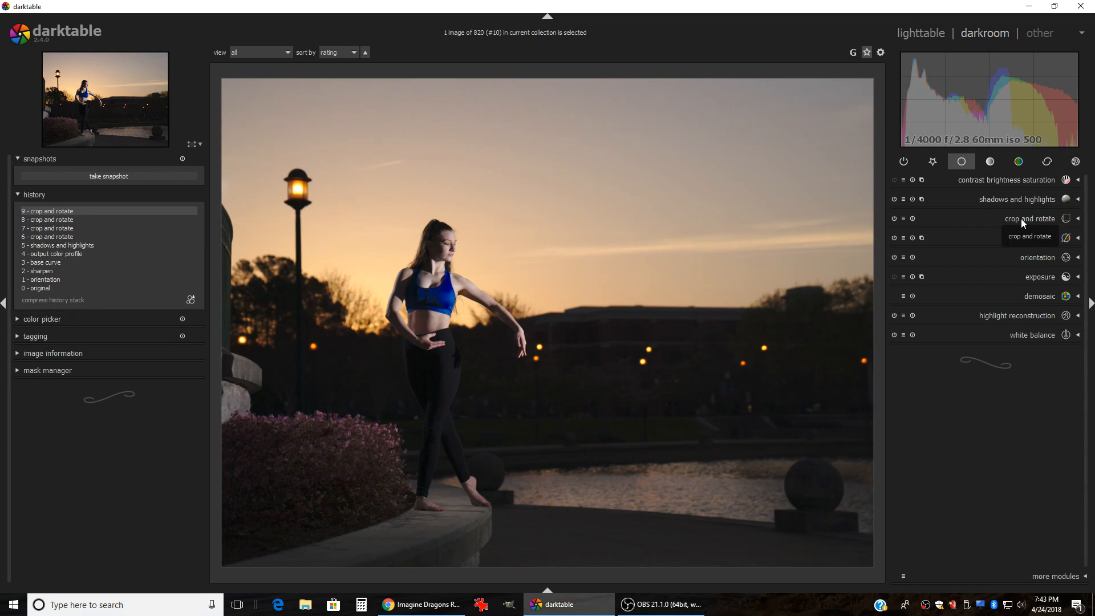
pyautogui.click(1021, 217)
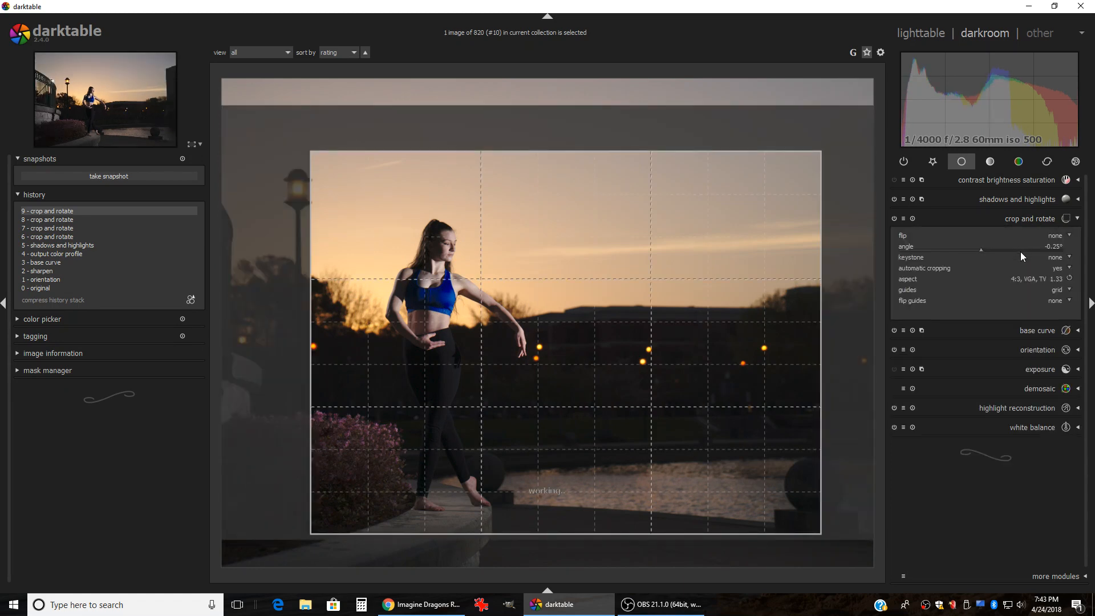
pyautogui.scroll(-1, 1018, 248)
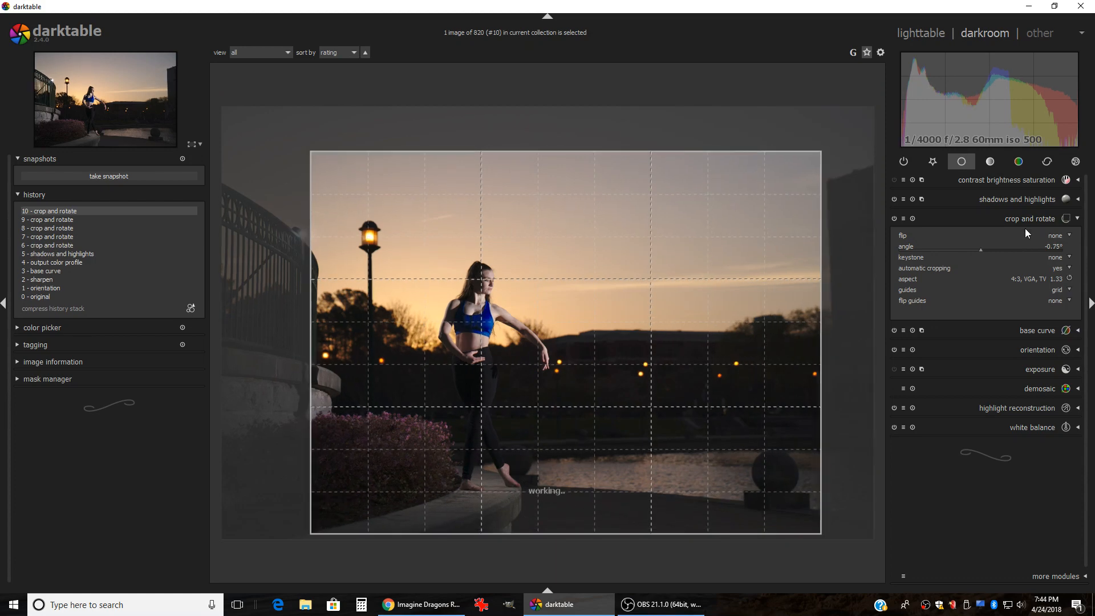
pyautogui.click(1029, 219)
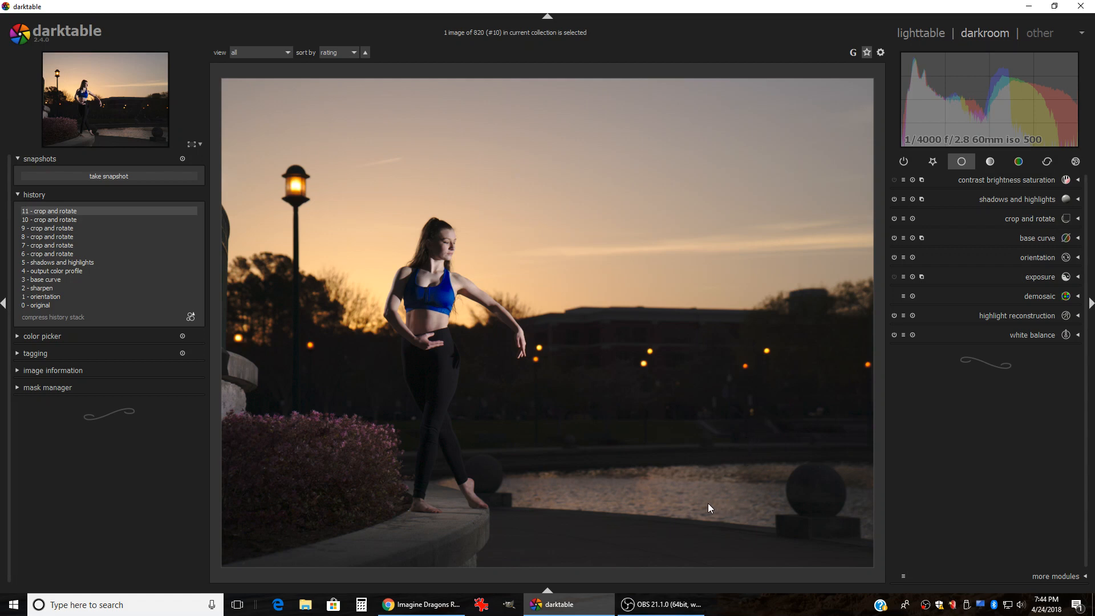
# Step: Set saturation to 0.10 in contrast brightness saturation, leaving contrast and brightness at 0.00
pyautogui.click(995, 181)
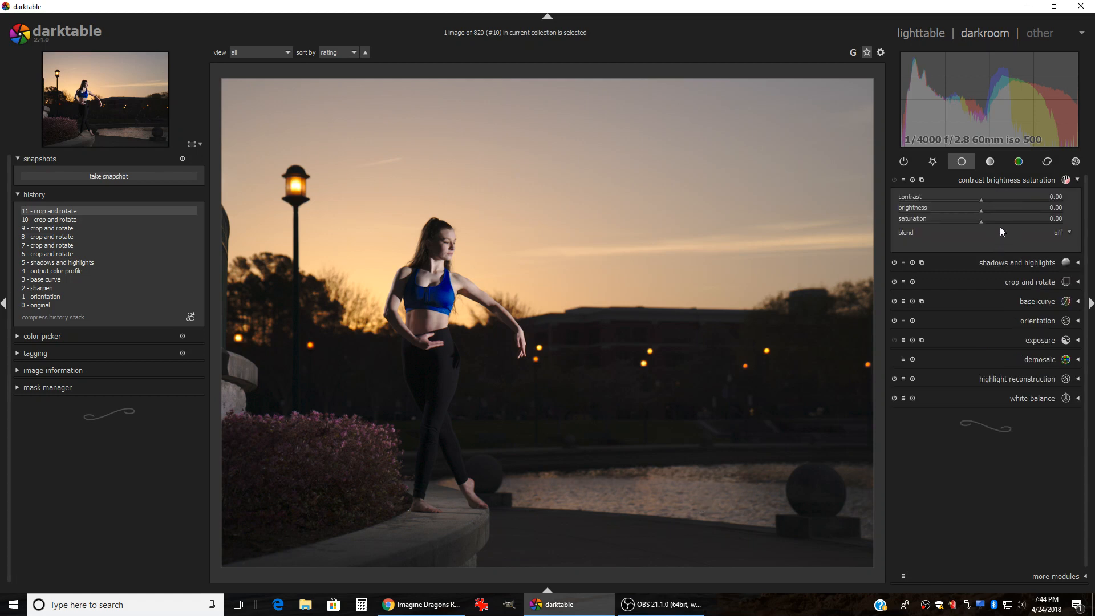
pyautogui.scroll(1, 1001, 223)
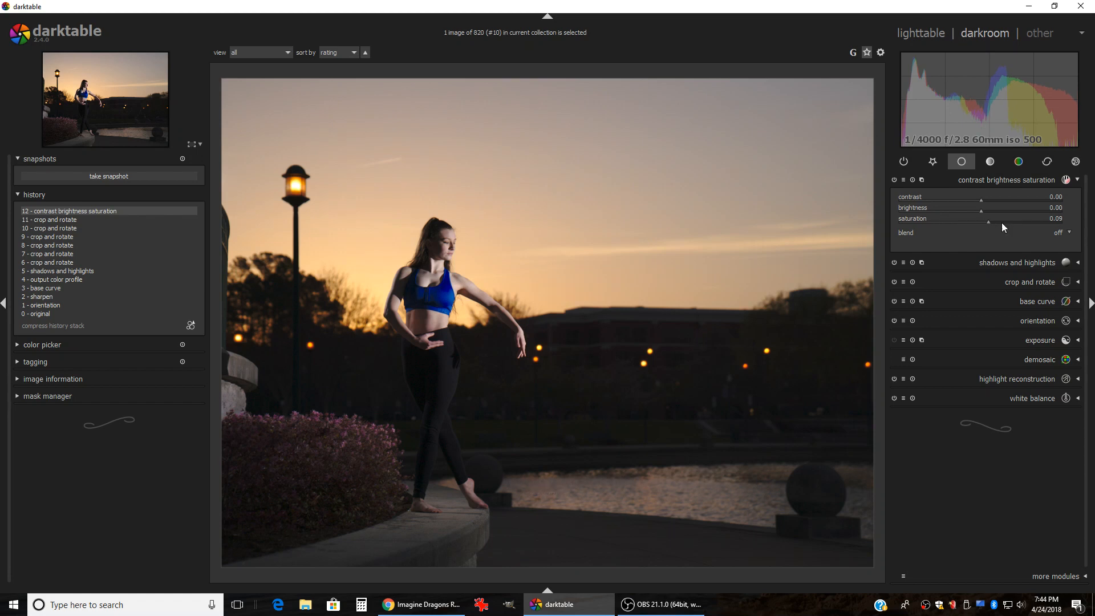
pyautogui.scroll(1, 1001, 223)
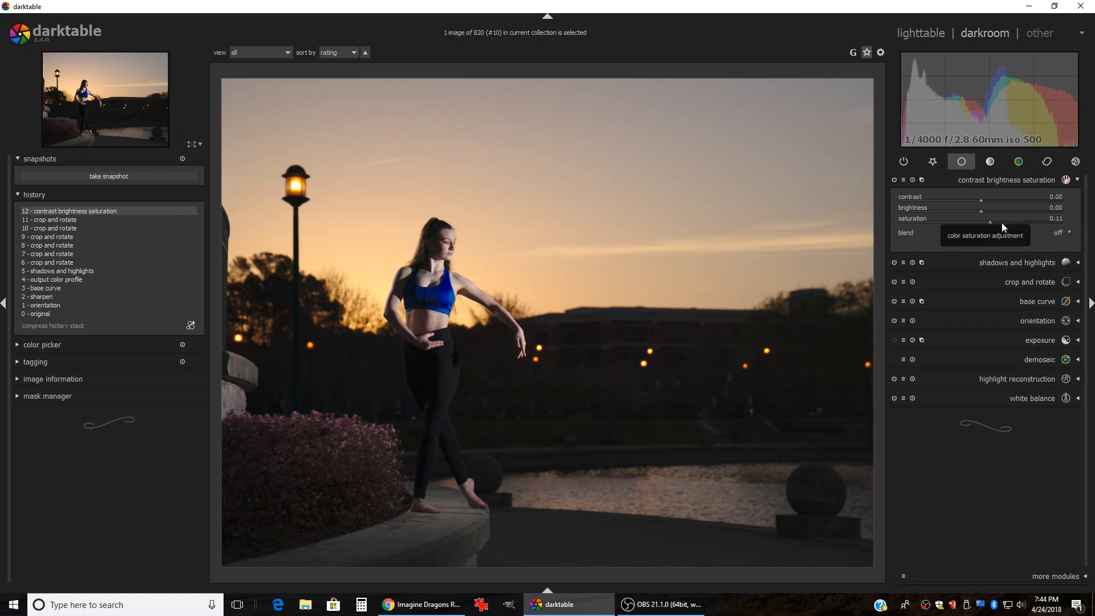
pyautogui.scroll(1, 1001, 222)
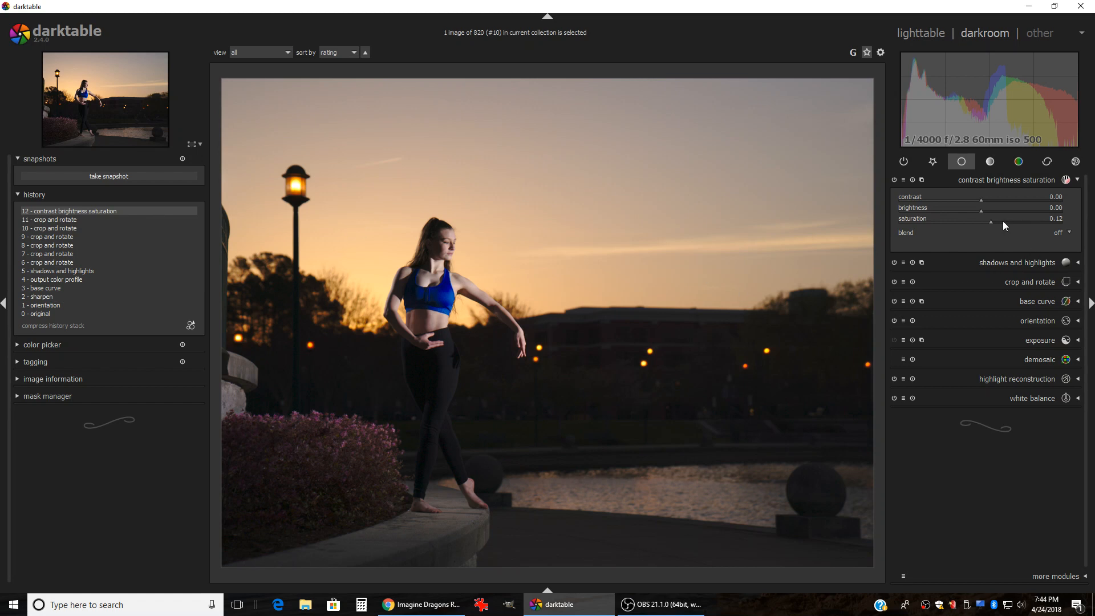
pyautogui.scroll(3, 999, 220)
pyautogui.scroll(1, 999, 220)
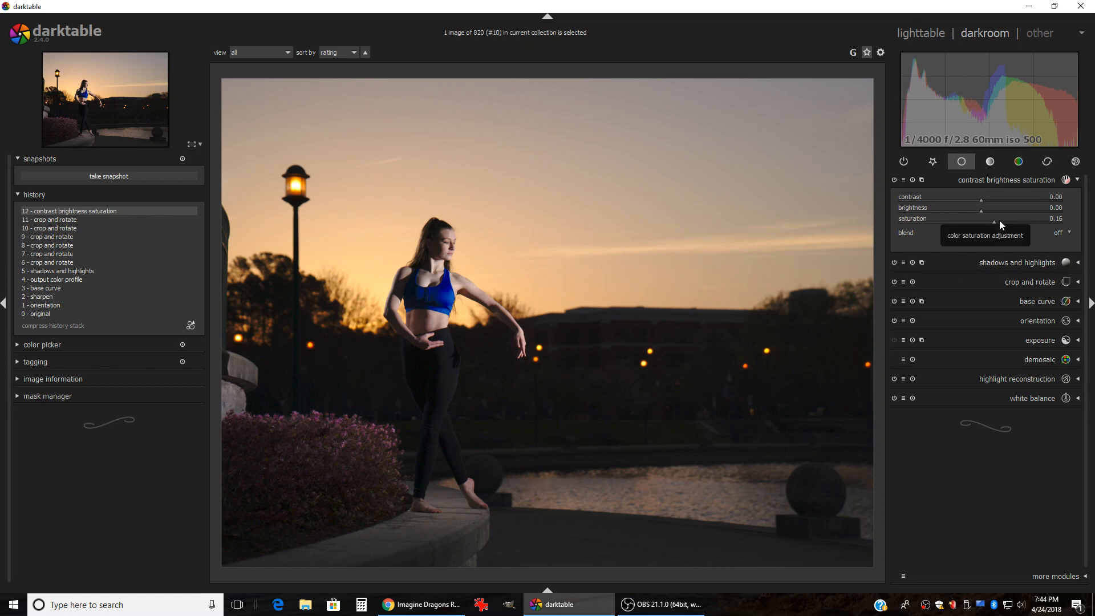
pyautogui.scroll(-1, 999, 220)
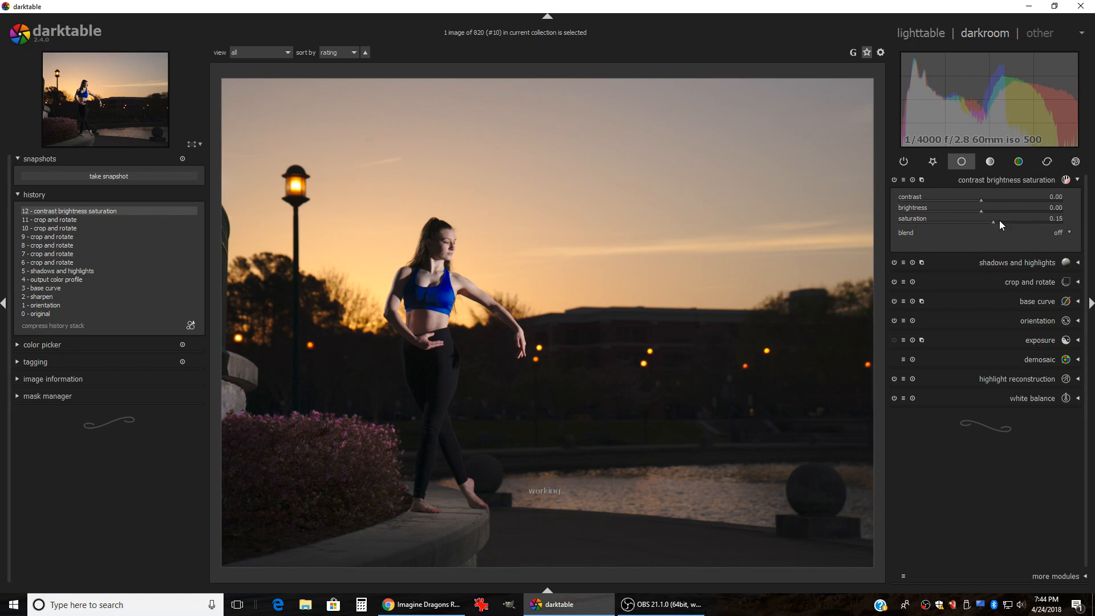
pyautogui.scroll(-1, 999, 220)
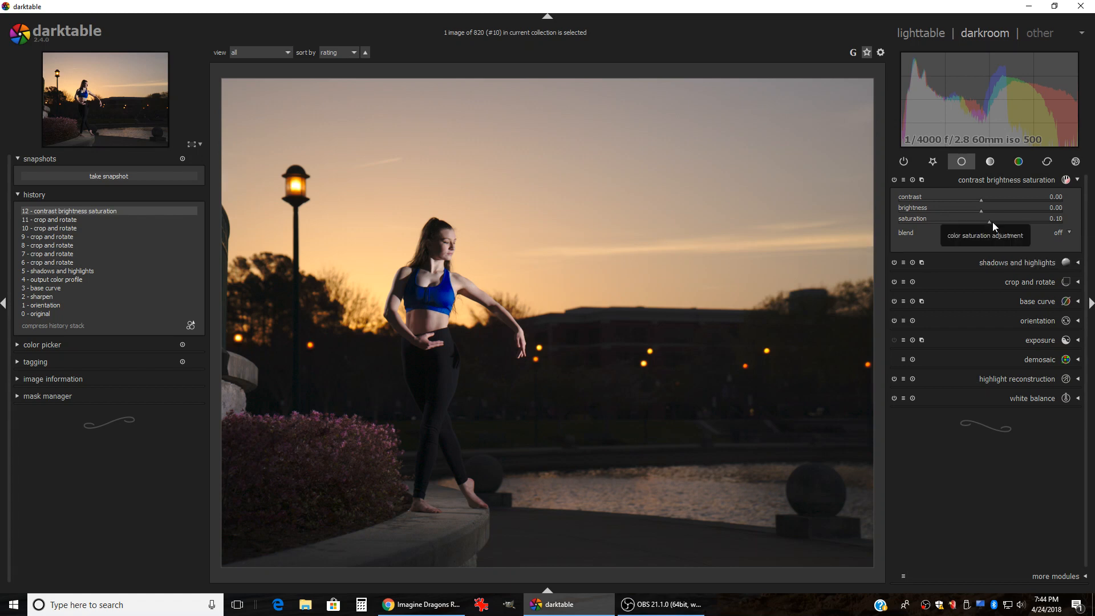
pyautogui.rightClick(992, 221)
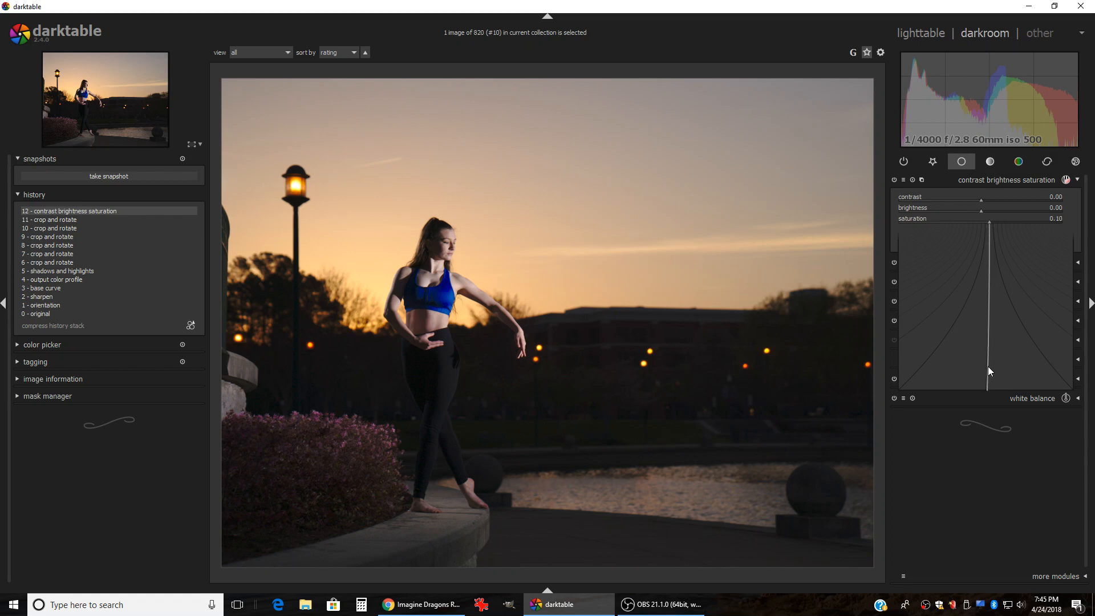
pyautogui.click(989, 368)
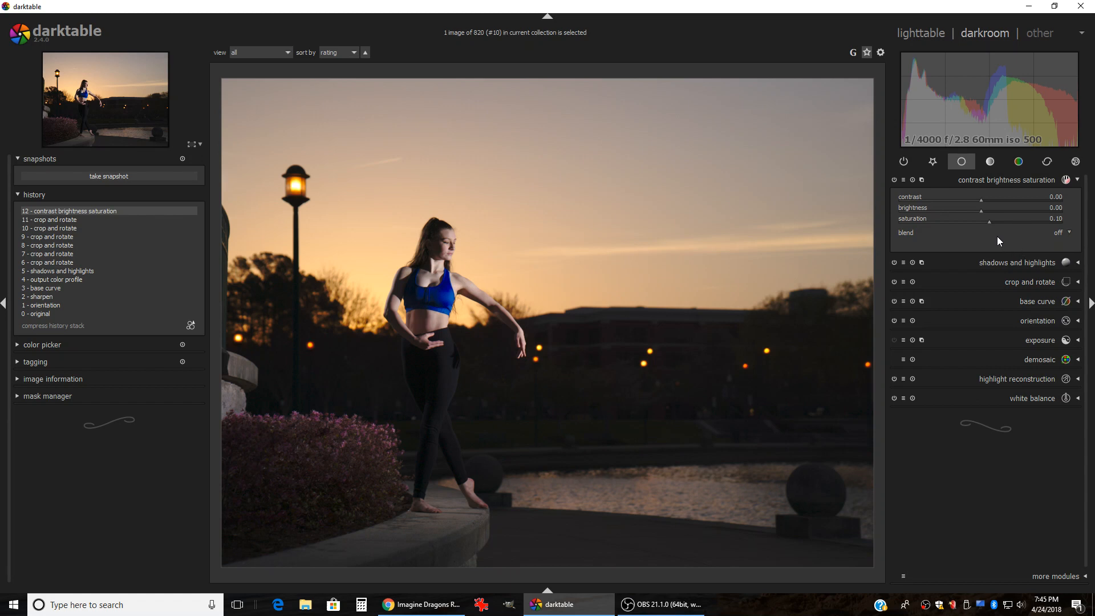
# Step: Lower the highlights in shadows and highlights and soften them with a bilateral filter
pyautogui.click(1002, 180)
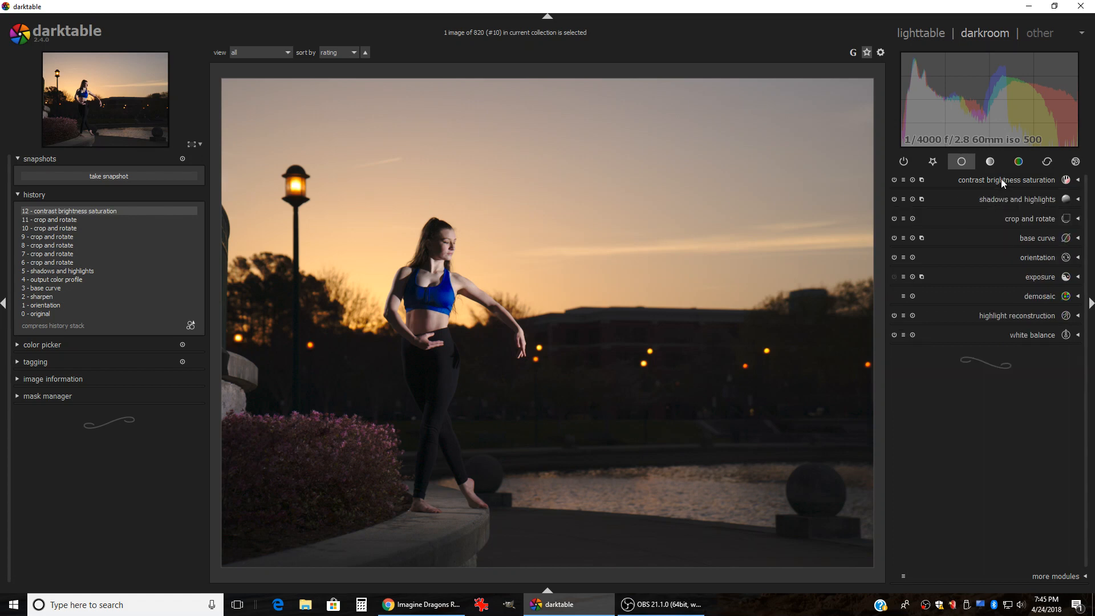
pyautogui.click(997, 198)
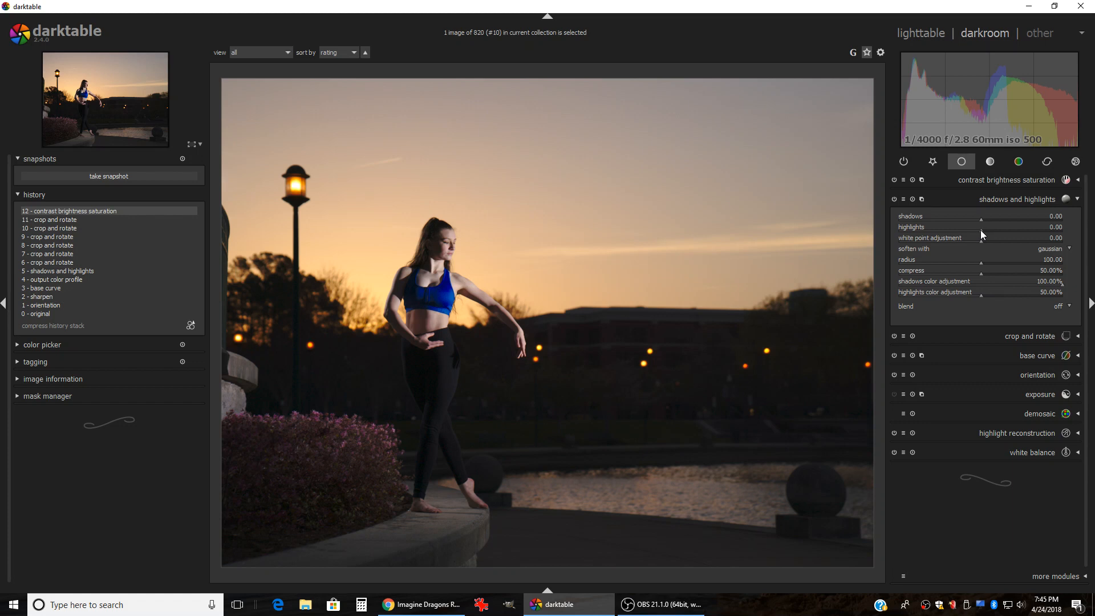
pyautogui.scroll(-2, 980, 228)
pyautogui.scroll(-11, 980, 230)
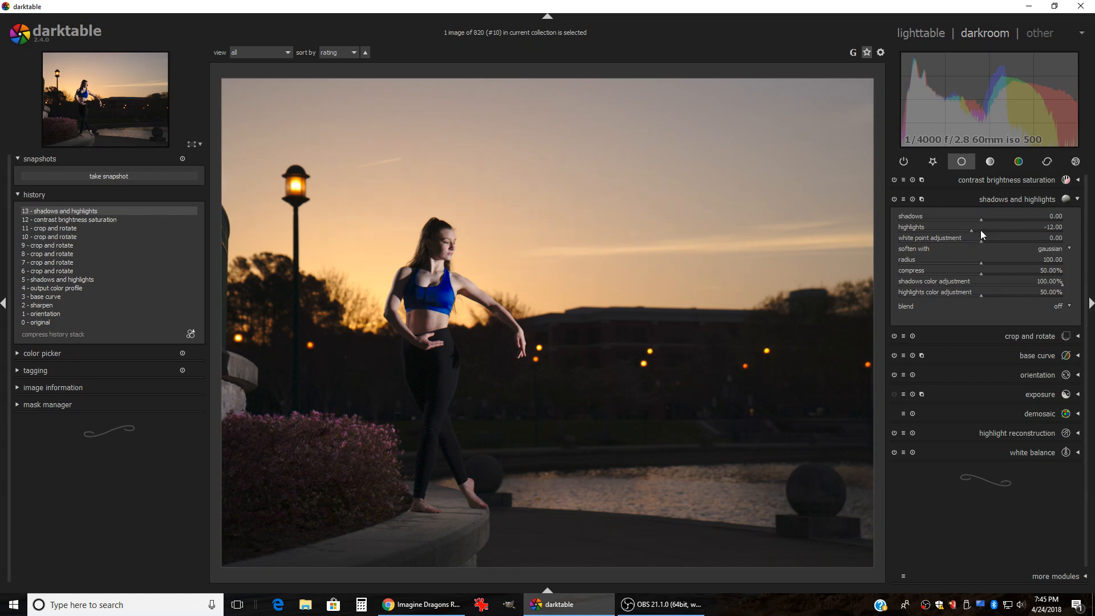
pyautogui.scroll(-5, 980, 231)
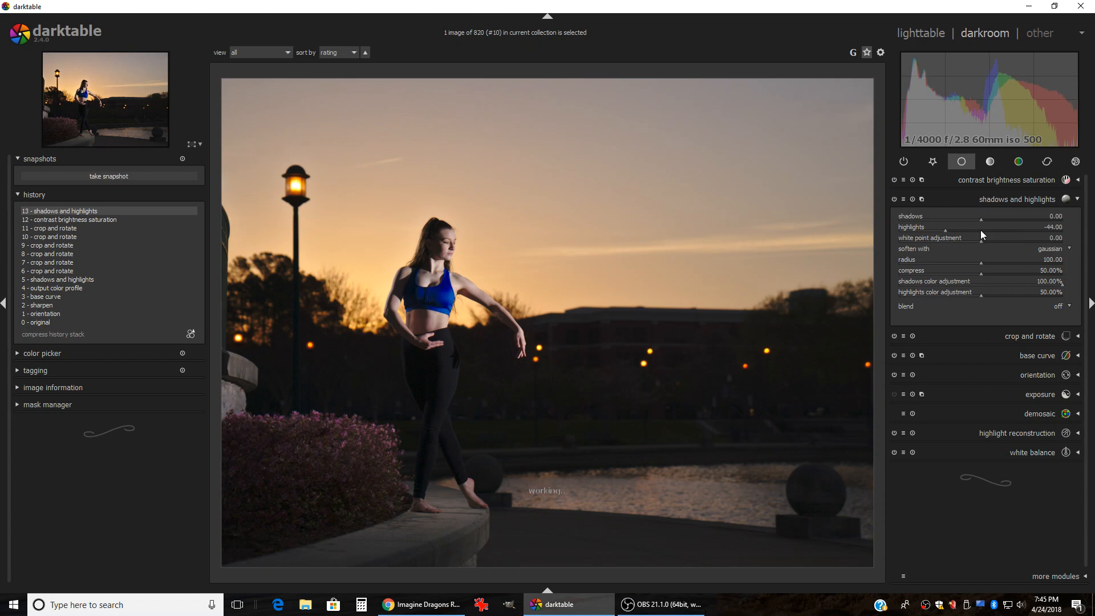
pyautogui.scroll(-2, 980, 230)
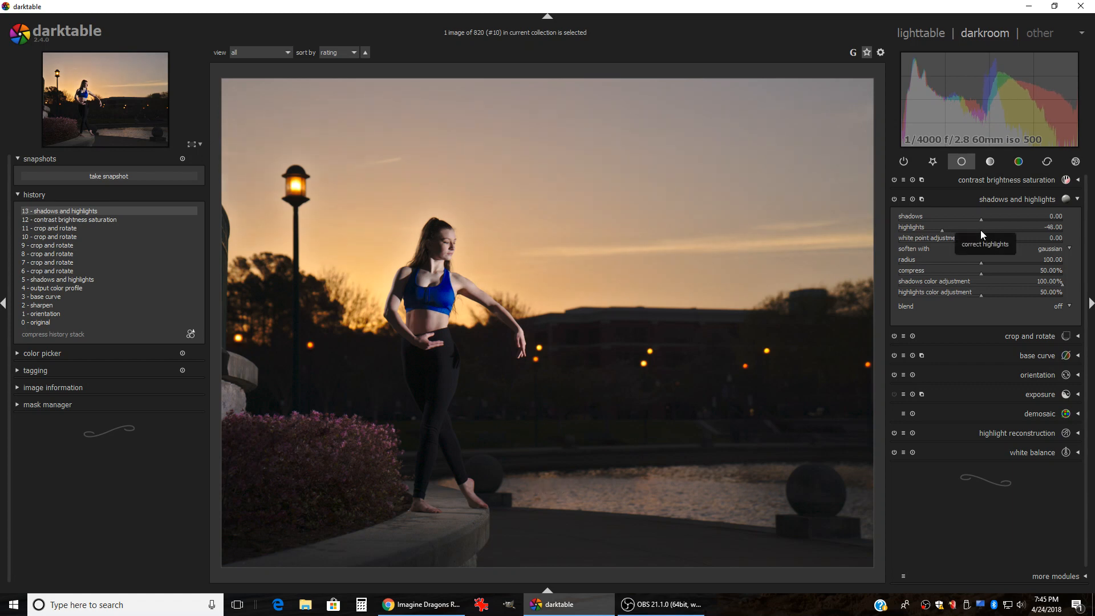
pyautogui.scroll(-2, 980, 230)
pyautogui.scroll(1, 980, 231)
pyautogui.click(1069, 249)
pyautogui.click(1047, 258)
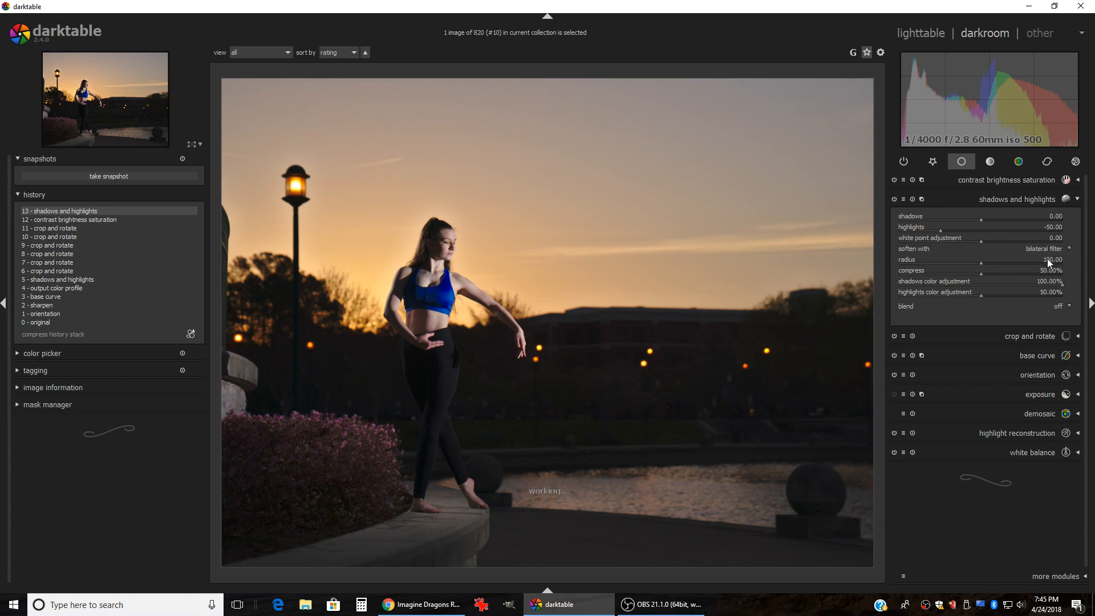
pyautogui.click(1068, 250)
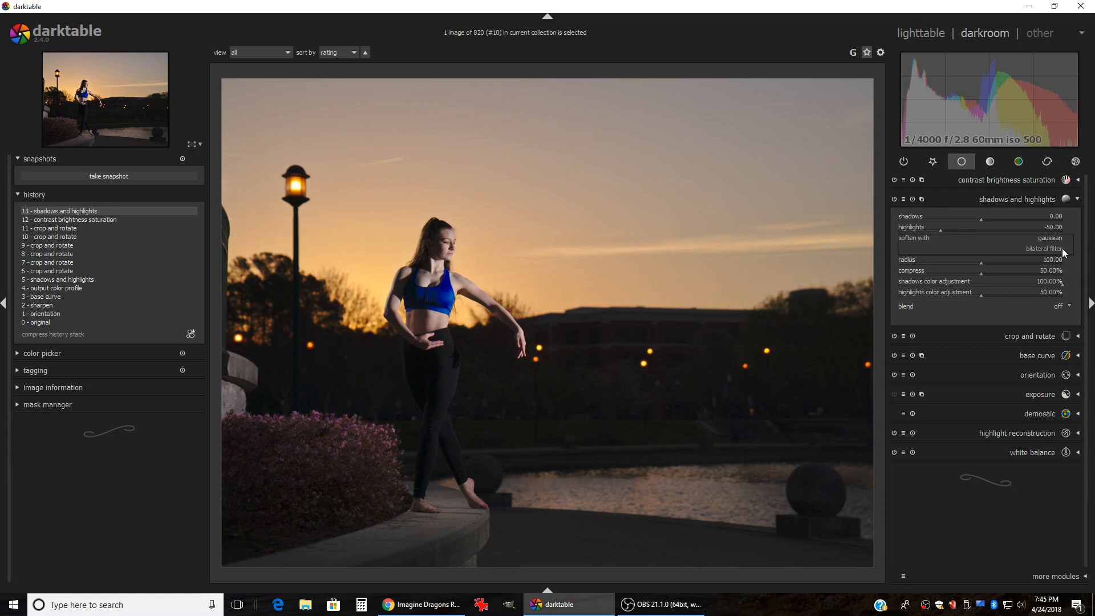
pyautogui.click(1042, 249)
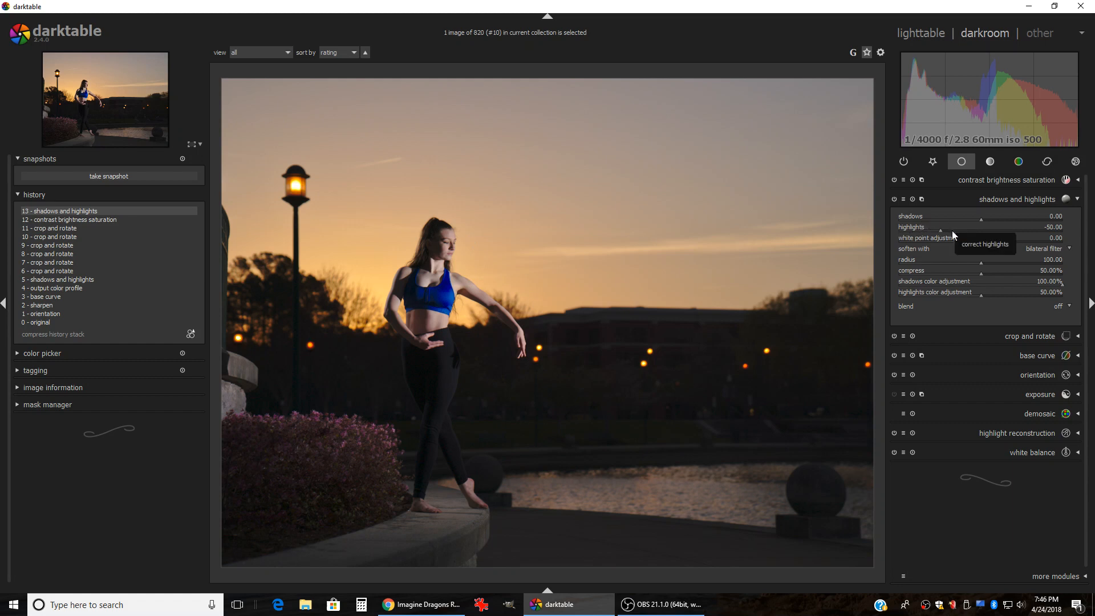
# Step: Fine-tune the highlights slider until it settles at -50
pyautogui.scroll(3, 953, 231)
pyautogui.scroll(1, 953, 230)
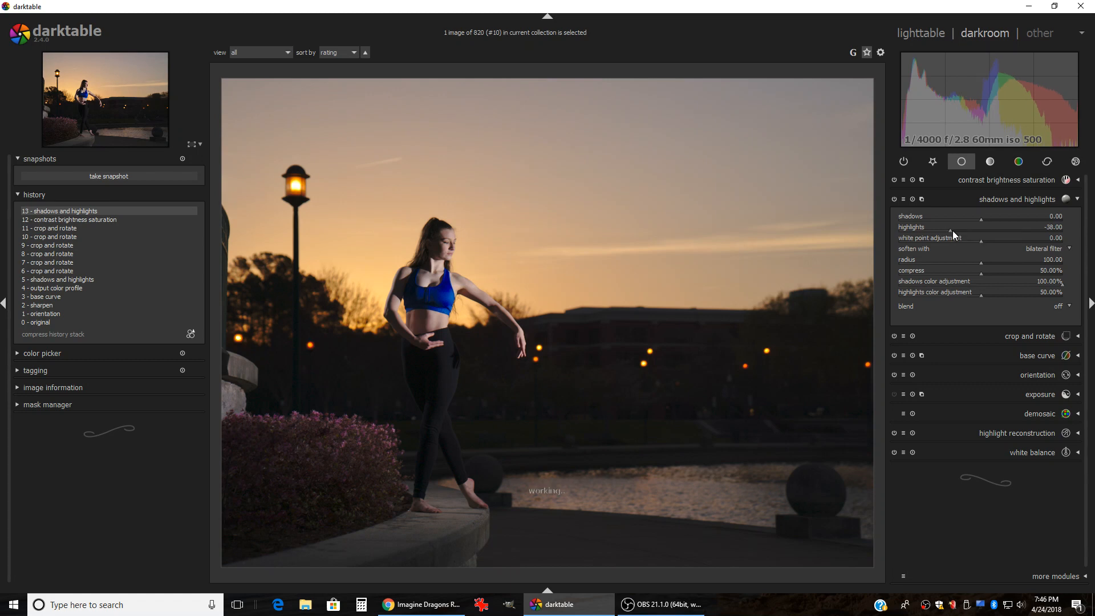
pyautogui.scroll(-8, 952, 230)
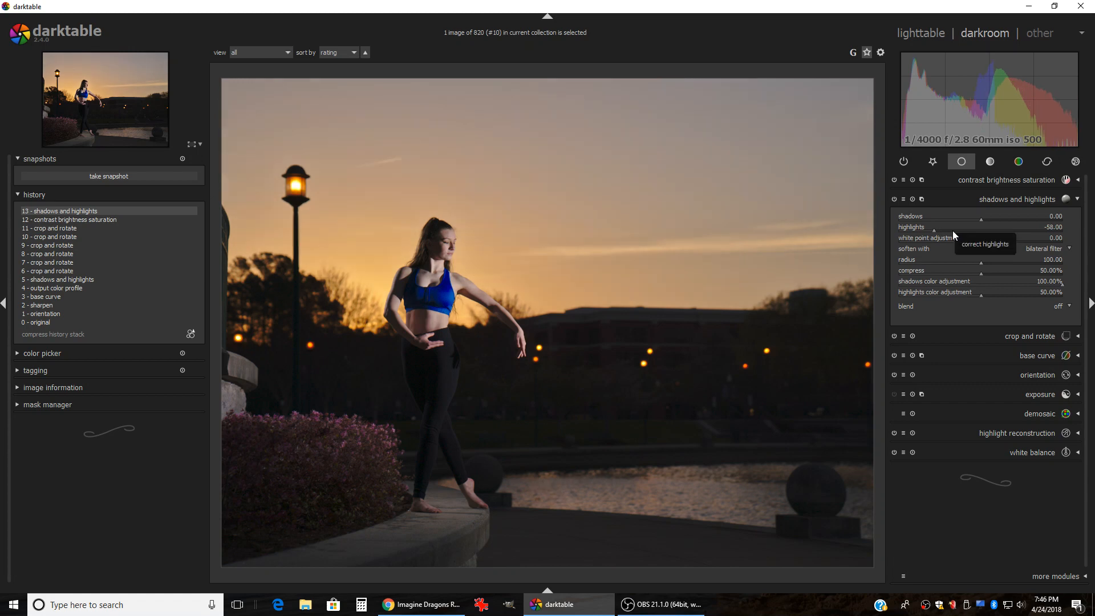
pyautogui.scroll(7, 953, 230)
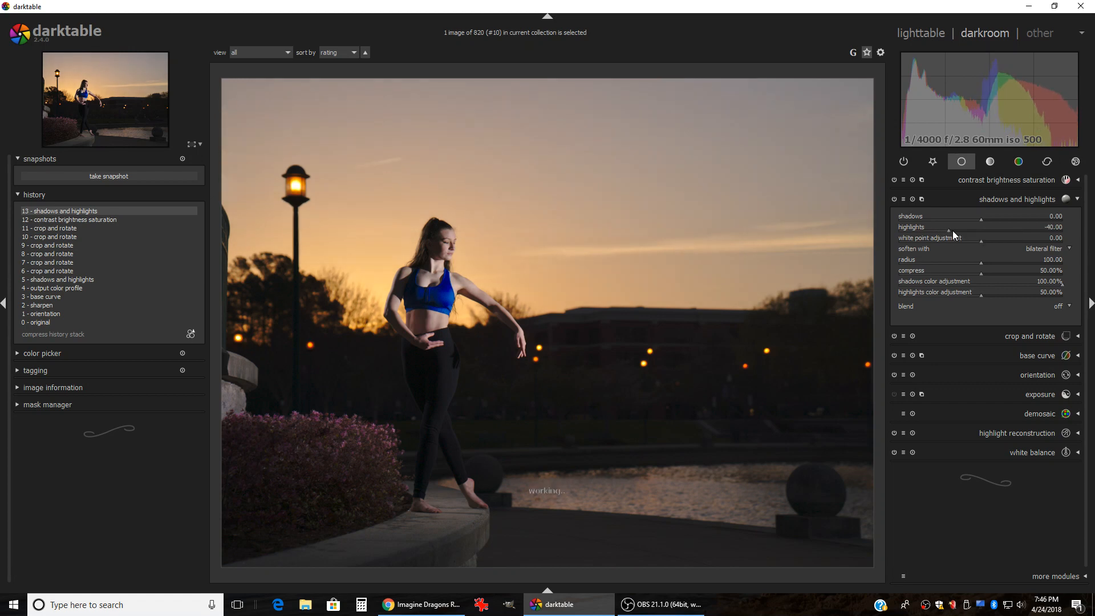
pyautogui.scroll(7, 952, 230)
pyautogui.scroll(-6, 953, 231)
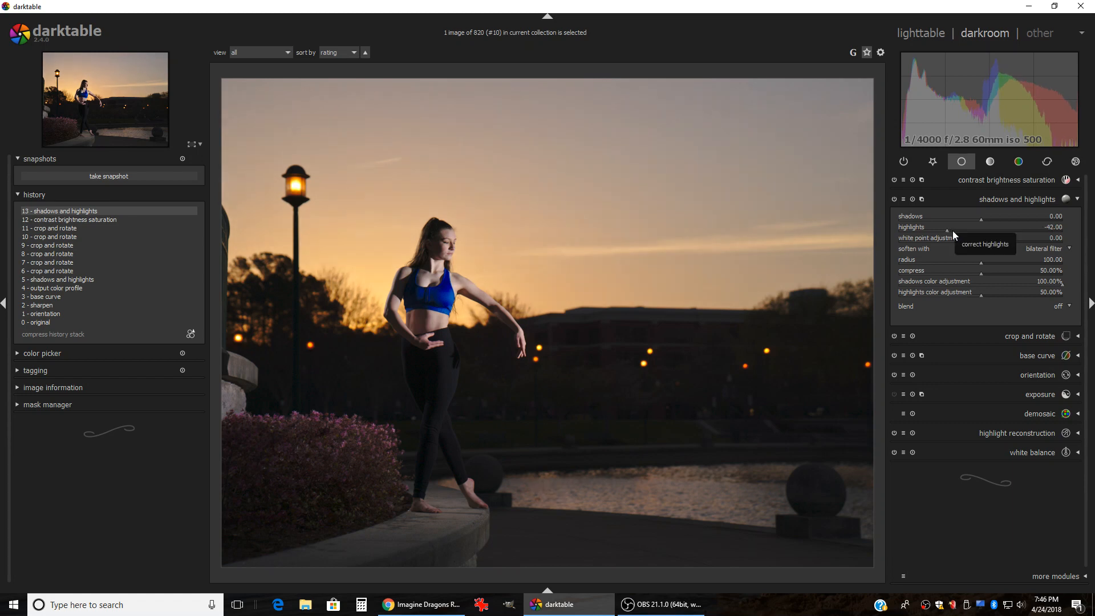
pyautogui.scroll(-1, 952, 230)
pyautogui.scroll(-1, 952, 230)
pyautogui.scroll(-1, 953, 231)
pyautogui.scroll(-1, 952, 230)
pyautogui.click(1002, 181)
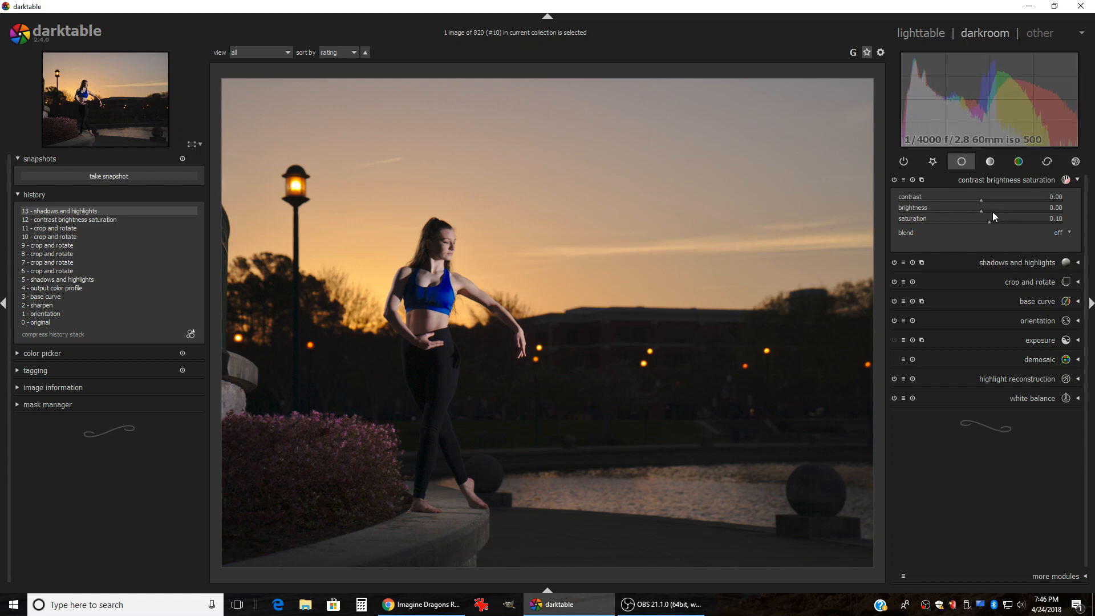
# Step: Try brightness at 0.12, 0.15 and 0.10, then return it to 0.00
pyautogui.click(992, 212)
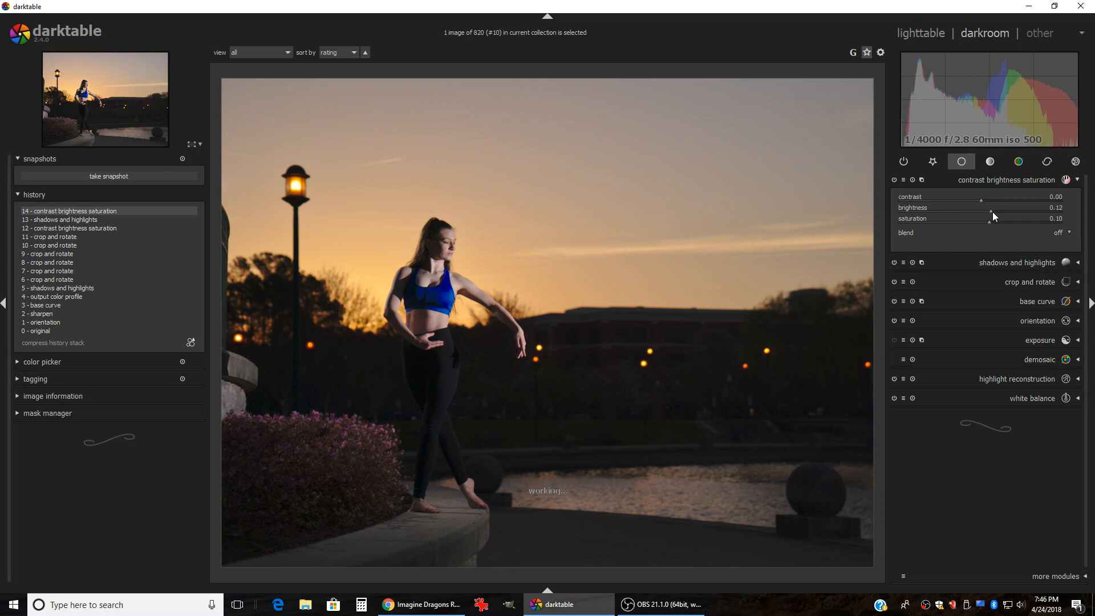
pyautogui.click(992, 212)
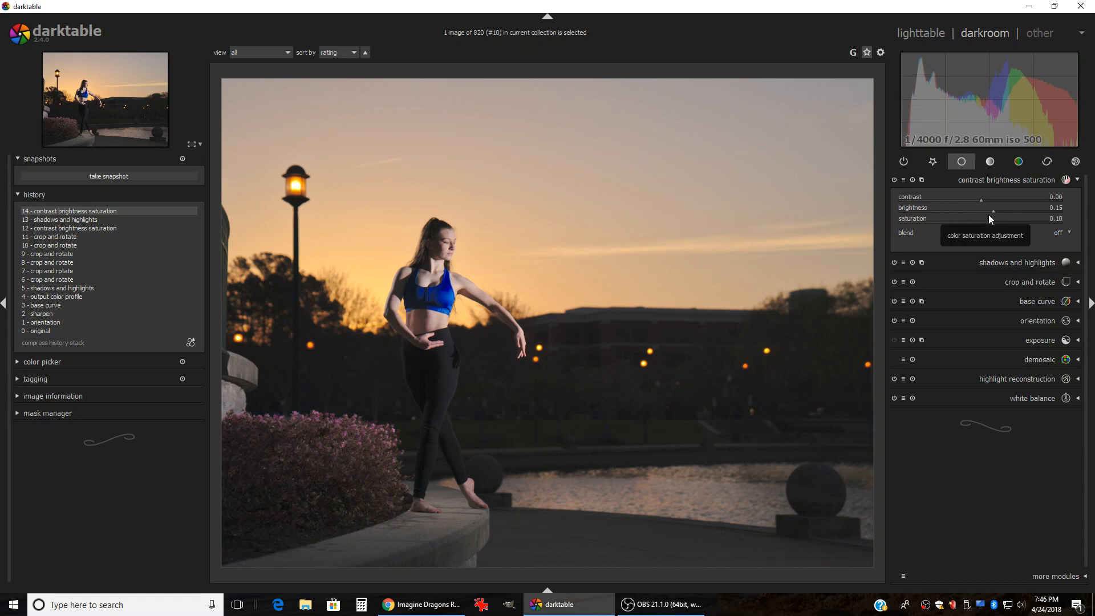
pyautogui.click(990, 210)
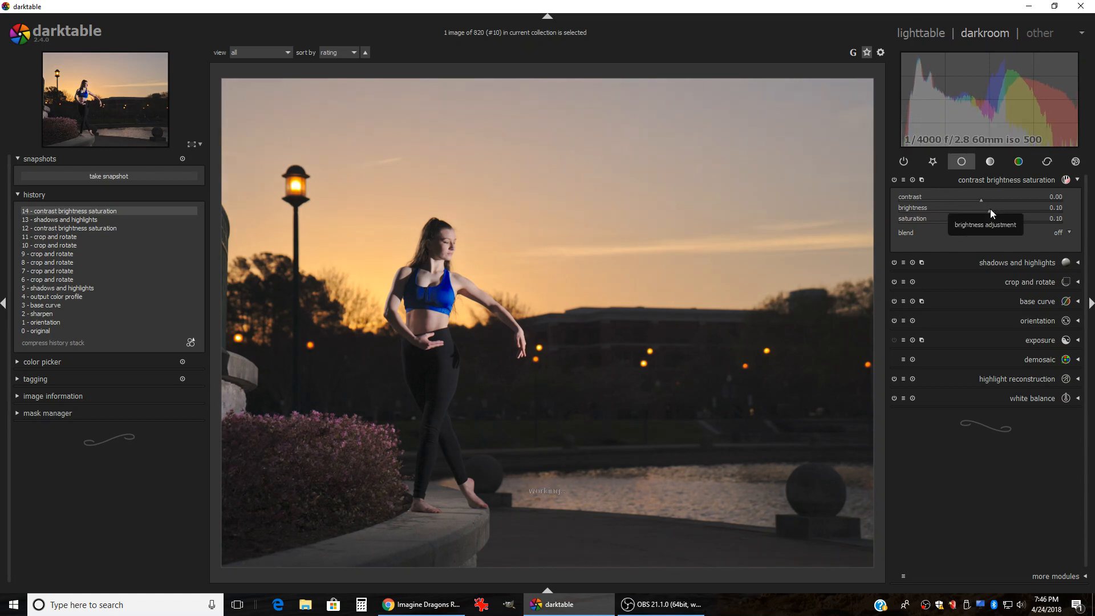
pyautogui.scroll(-1, 990, 212)
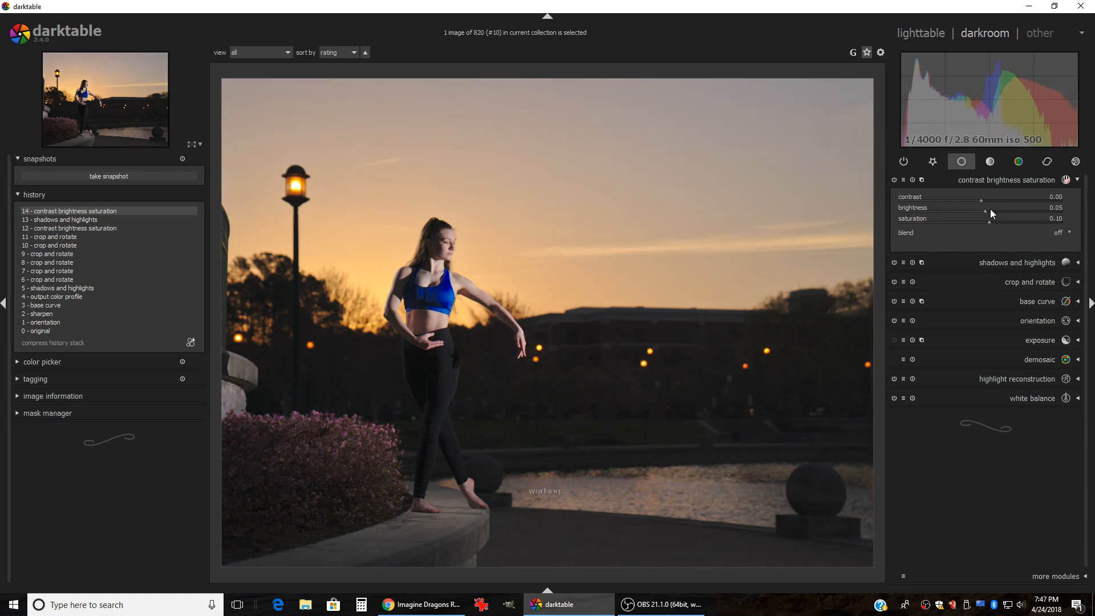
pyautogui.scroll(-7, 990, 209)
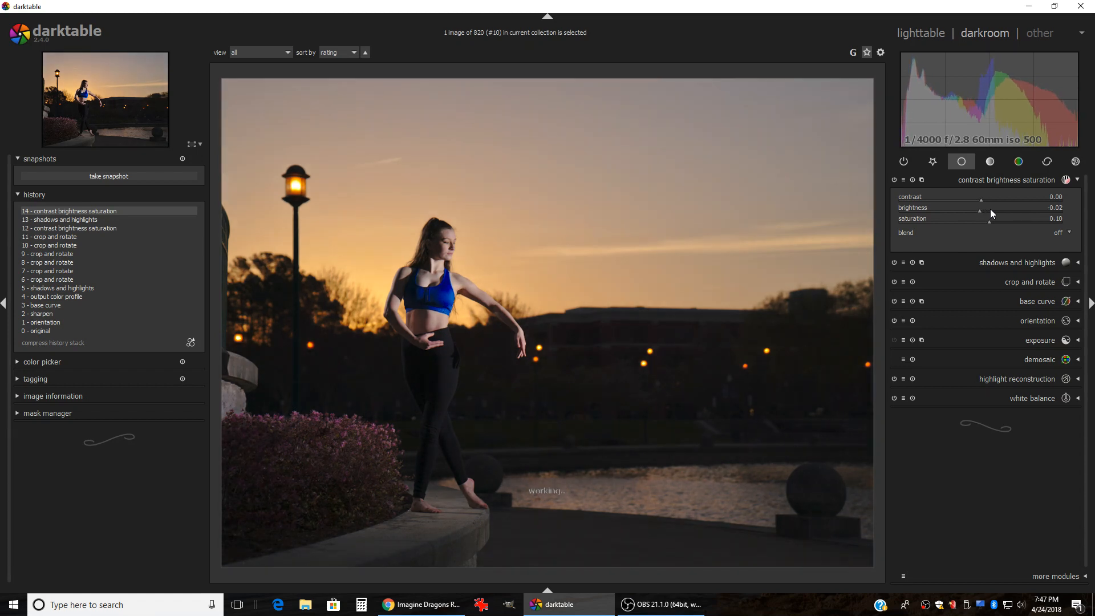
pyautogui.scroll(1, 990, 209)
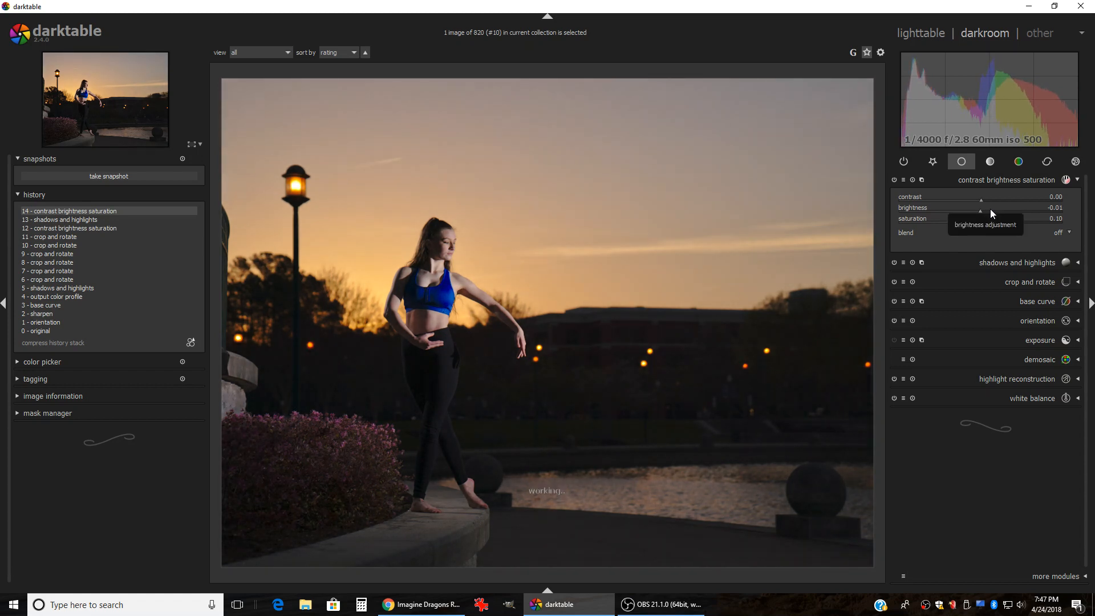
pyautogui.scroll(1, 990, 209)
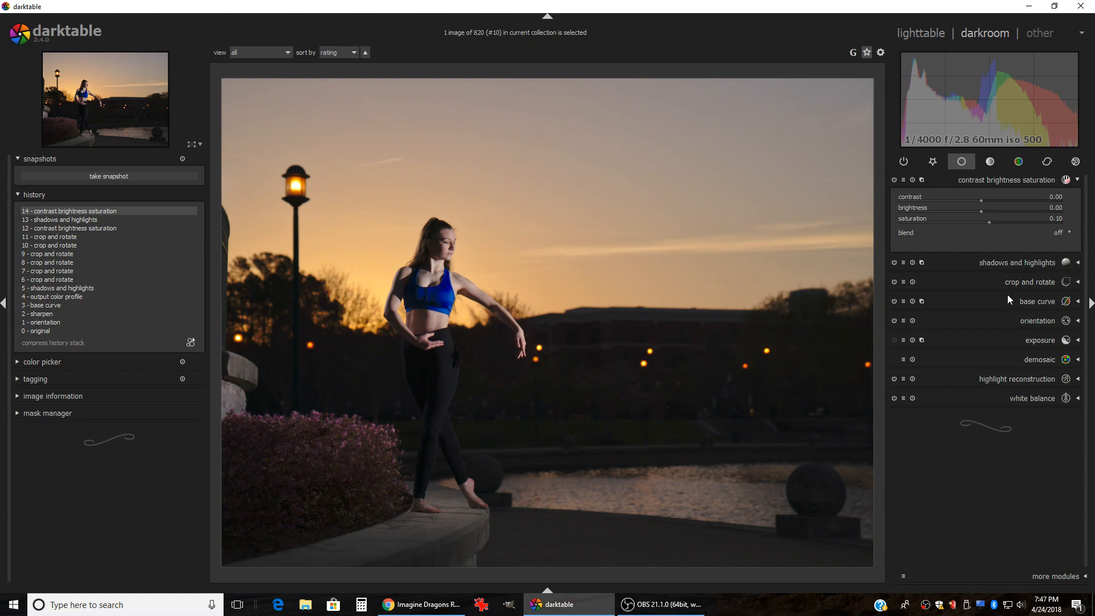
pyautogui.click(991, 340)
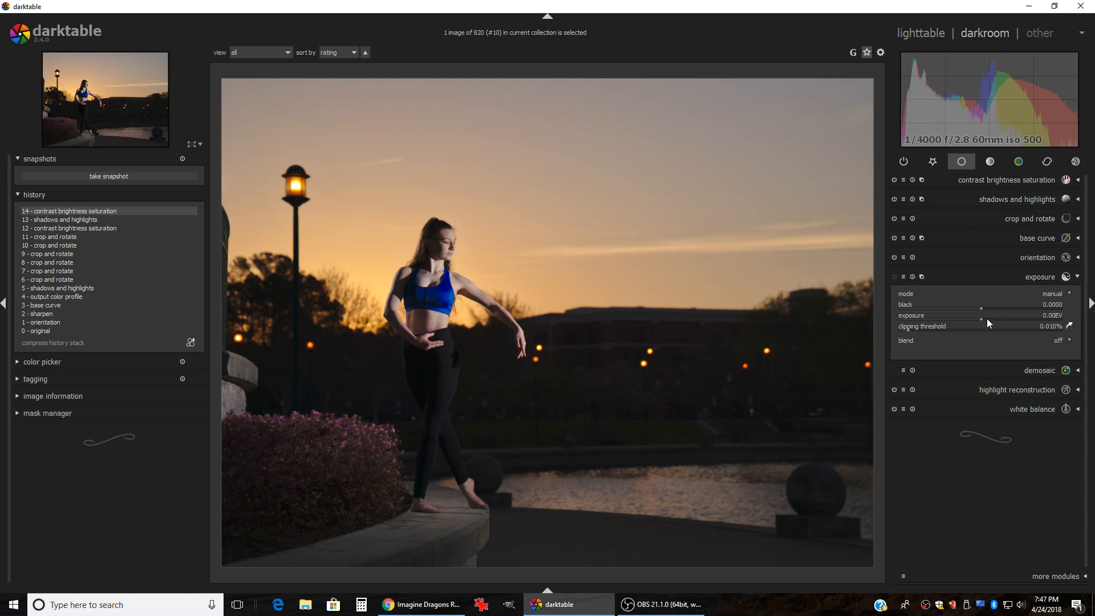
# Step: Raise the exposure slider to 0.18 EV
pyautogui.scroll(5, 987, 319)
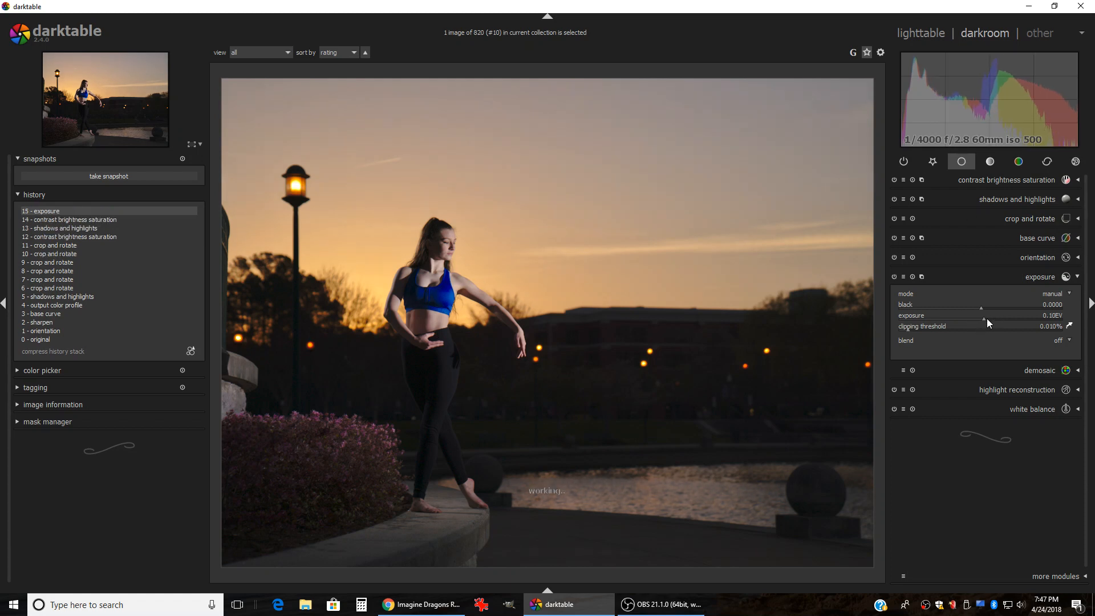
pyautogui.scroll(2, 987, 318)
pyautogui.scroll(2, 985, 319)
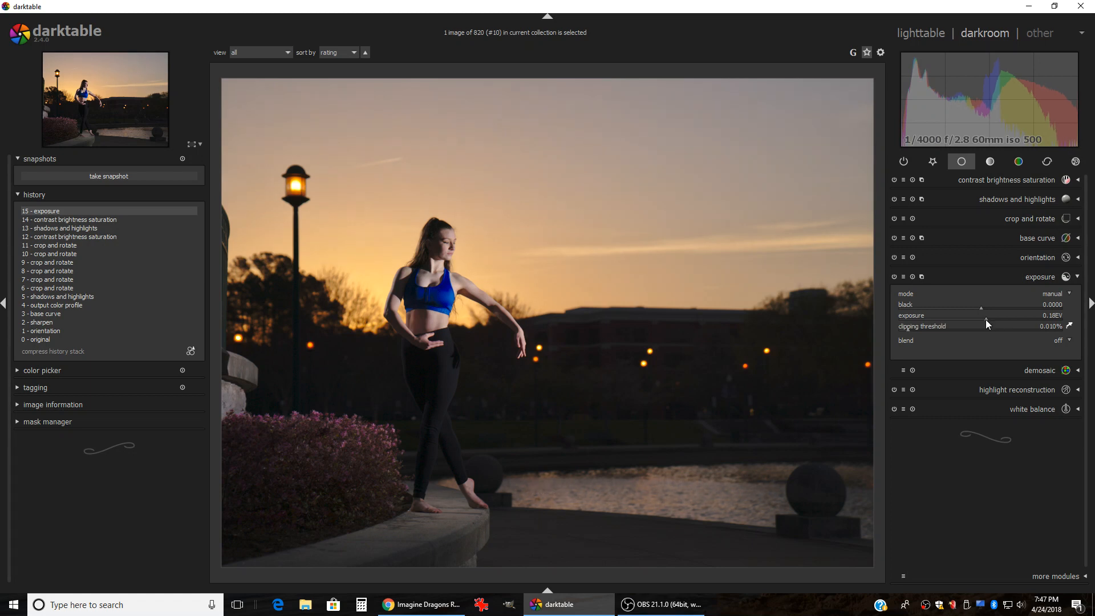
pyautogui.scroll(1, 985, 323)
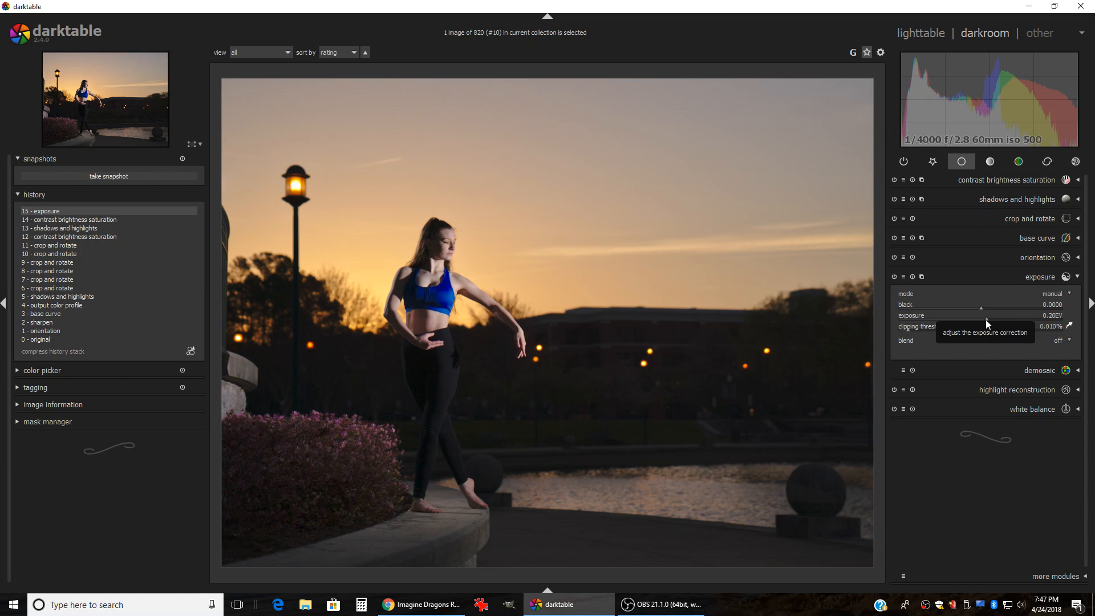
pyautogui.scroll(-1, 985, 319)
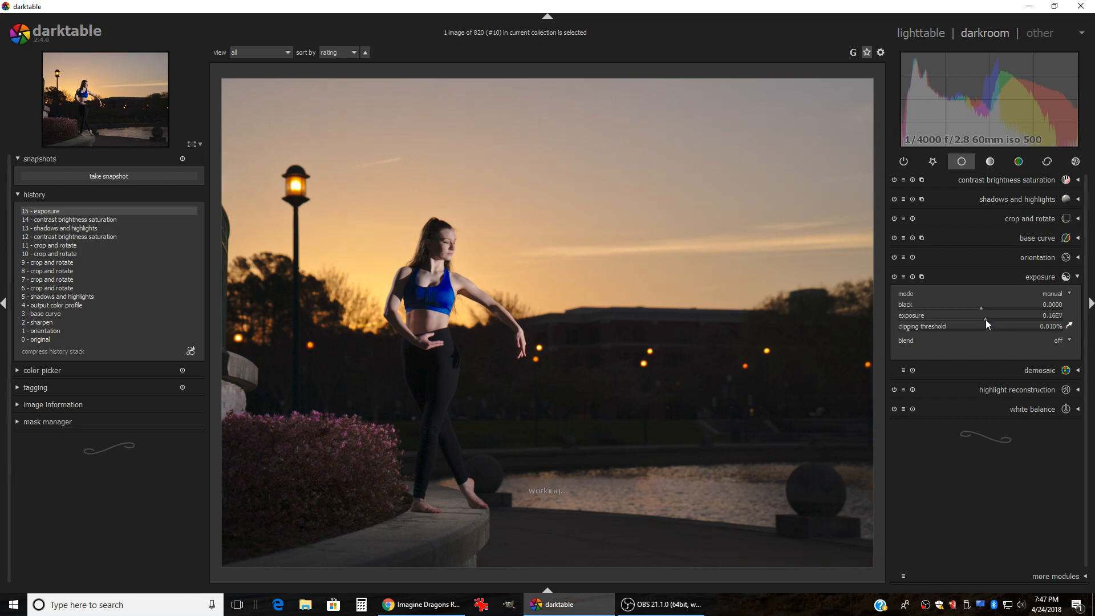
pyautogui.scroll(2, 985, 319)
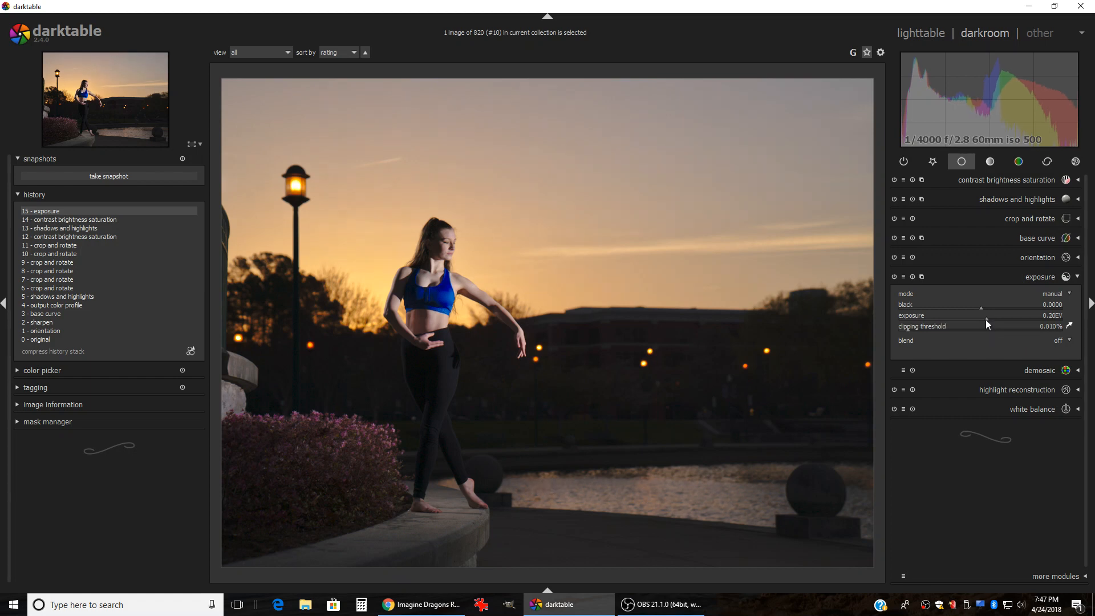
# Step: Test brightness at 0.08, then set it back to 0.00 with saturation kept at 0.10
pyautogui.click(996, 180)
pyautogui.scroll(1, 981, 212)
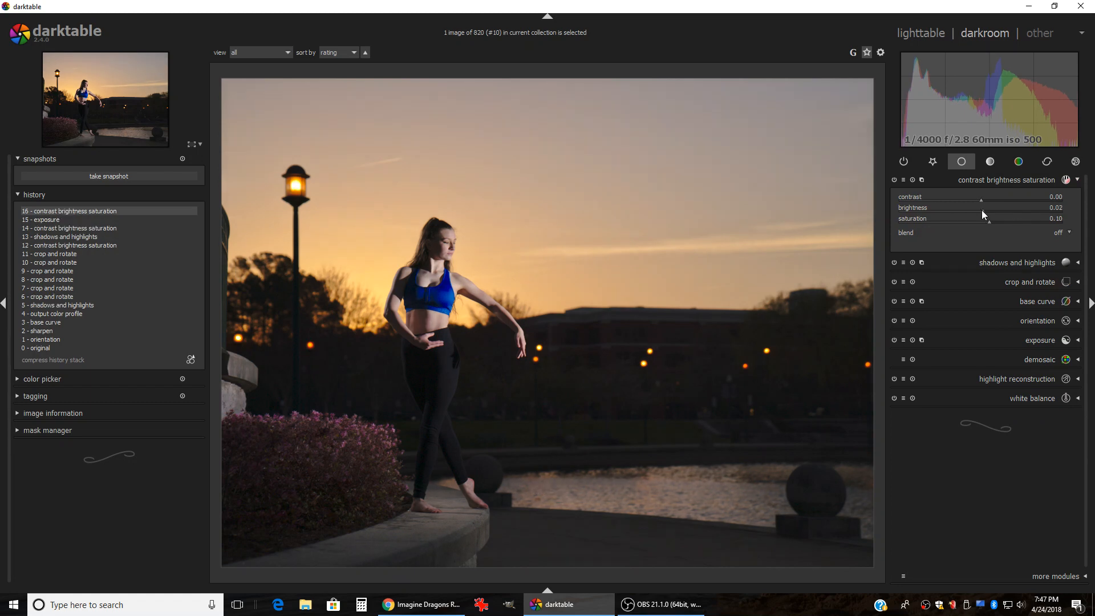
pyautogui.scroll(3, 982, 214)
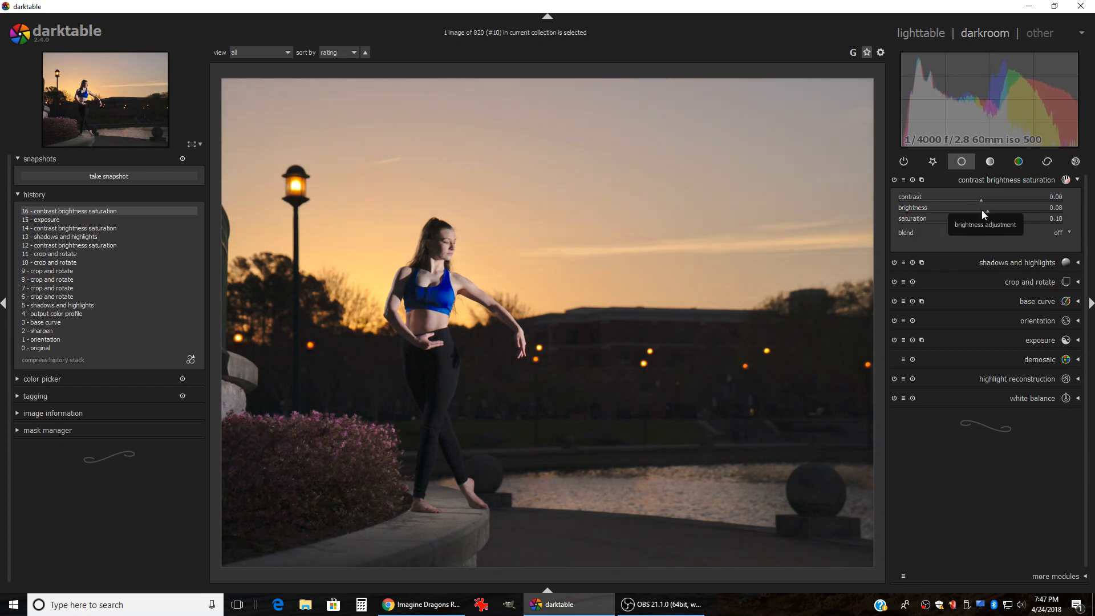
pyautogui.scroll(-4, 982, 211)
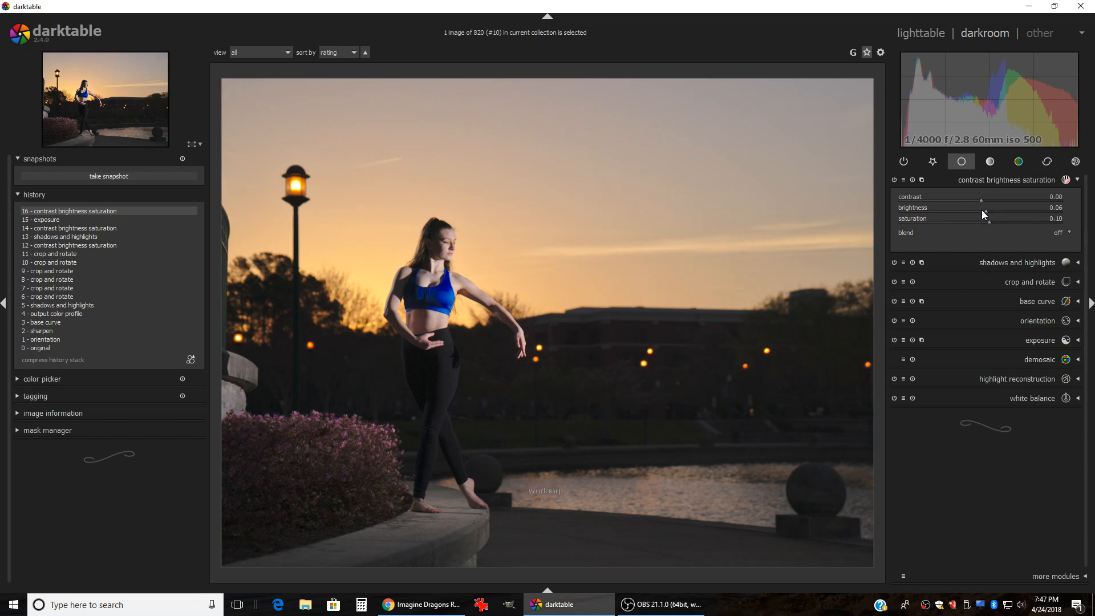
pyautogui.scroll(-3, 982, 213)
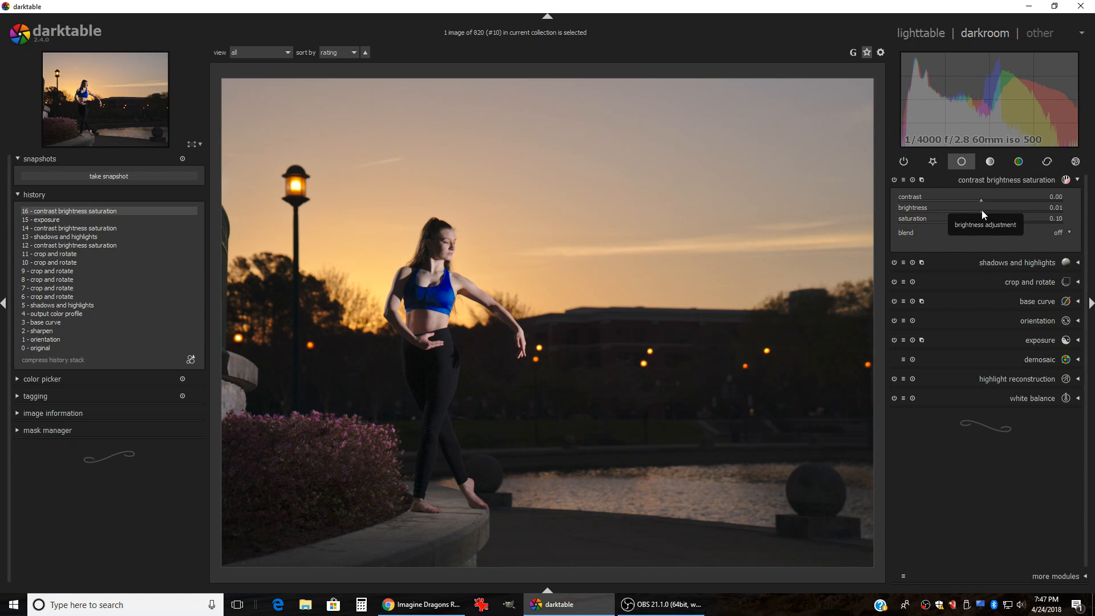
pyautogui.scroll(-1, 980, 209)
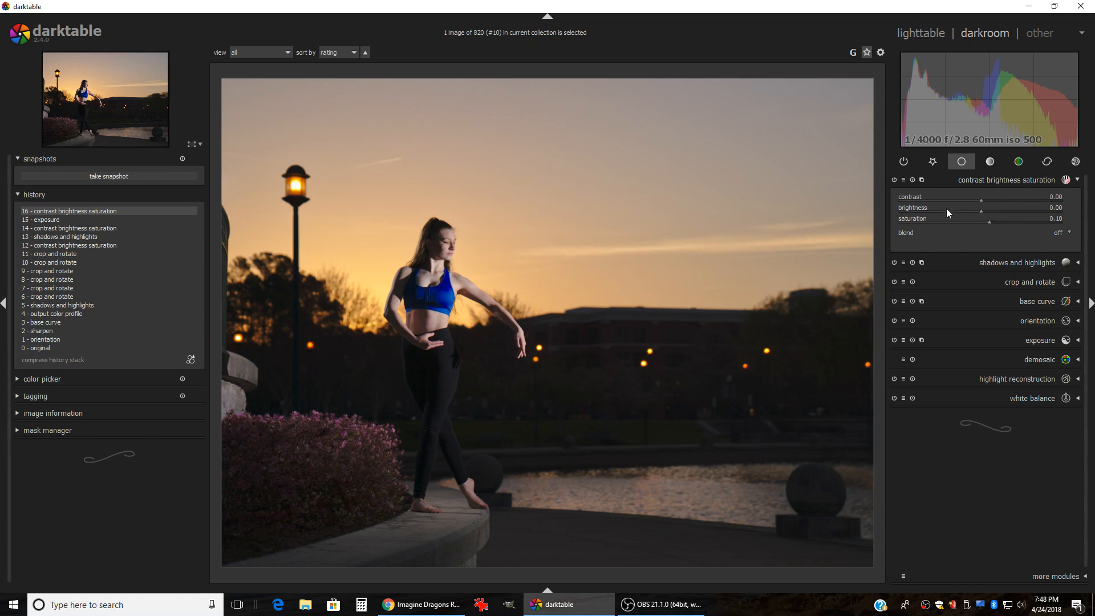
# Step: Reset exposure to 0.00 EV and display the color module group
pyautogui.click(993, 340)
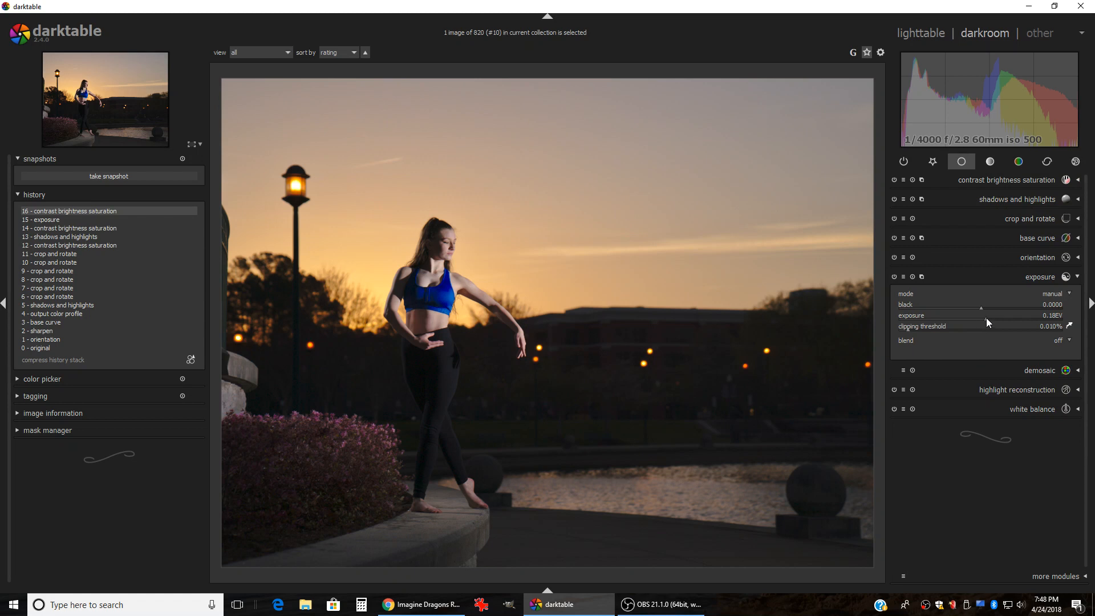
pyautogui.scroll(-6, 987, 317)
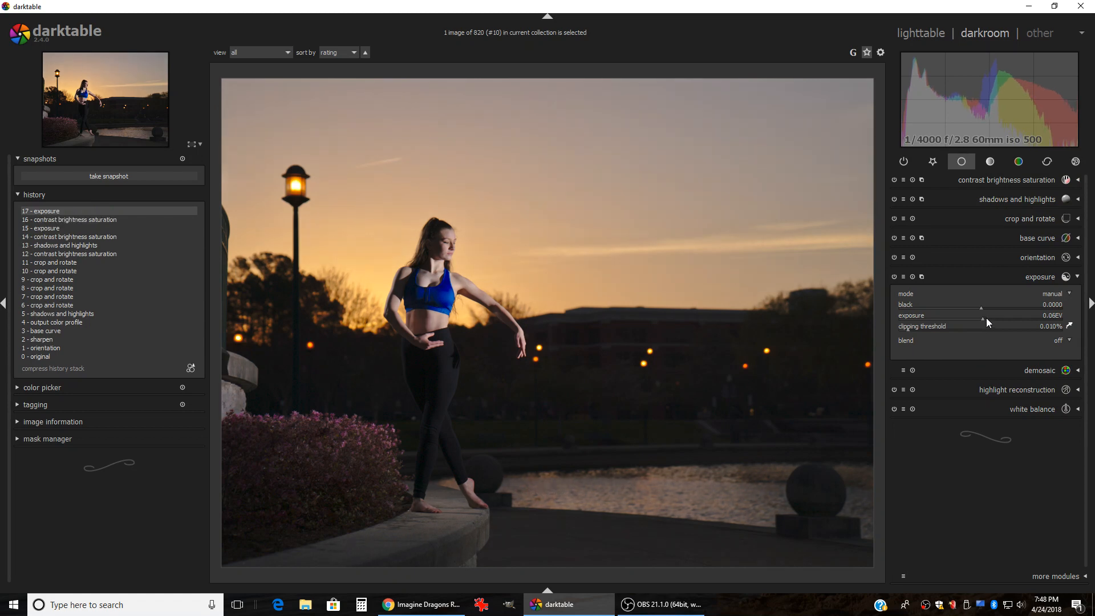
pyautogui.scroll(-2, 986, 317)
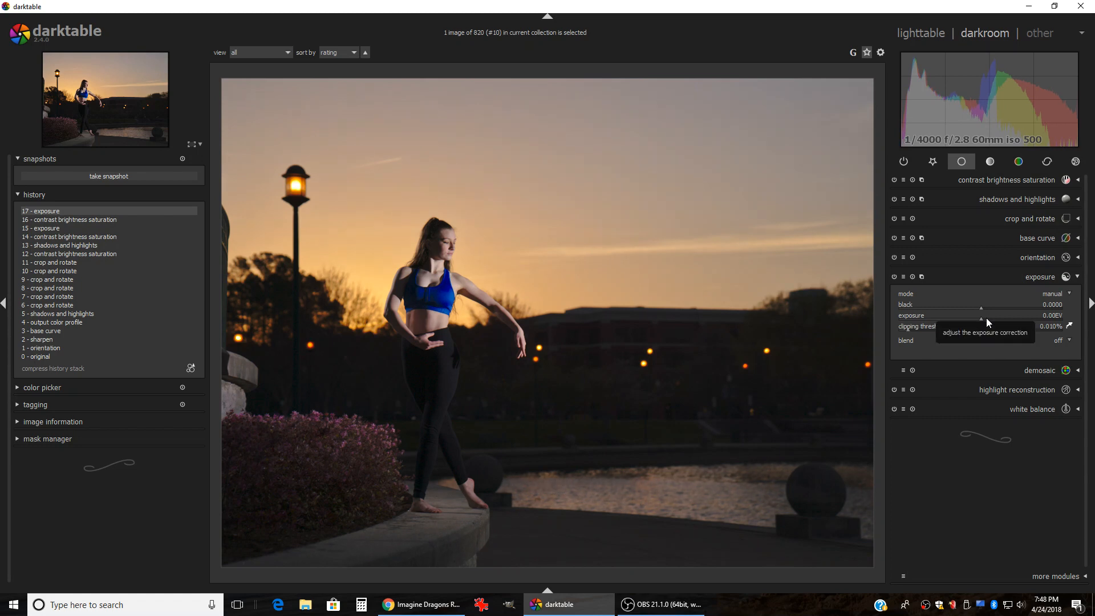
pyautogui.click(1007, 276)
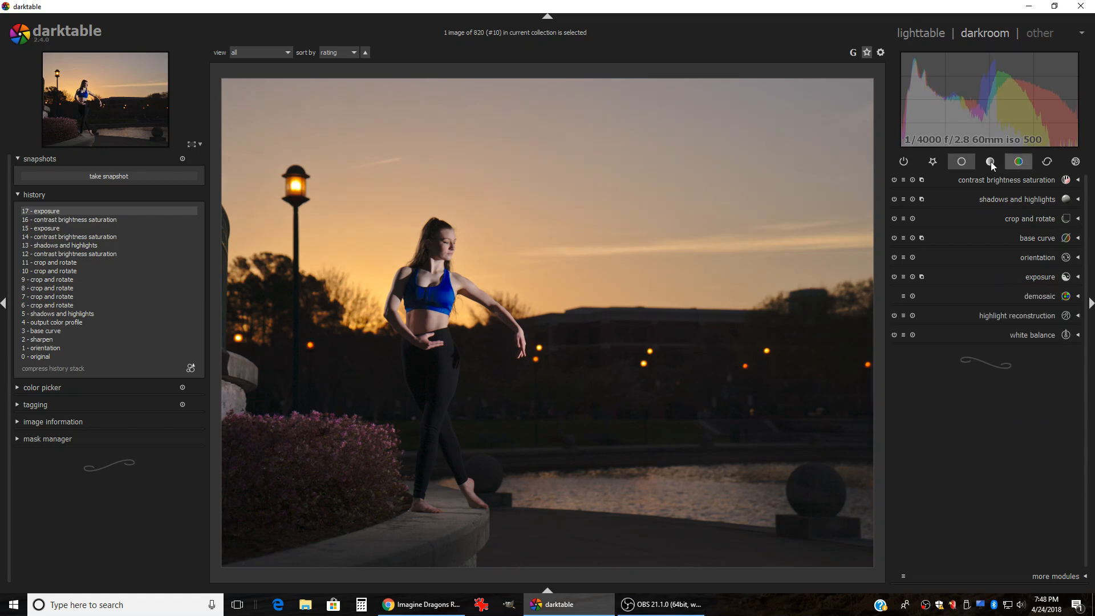
pyautogui.click(1019, 162)
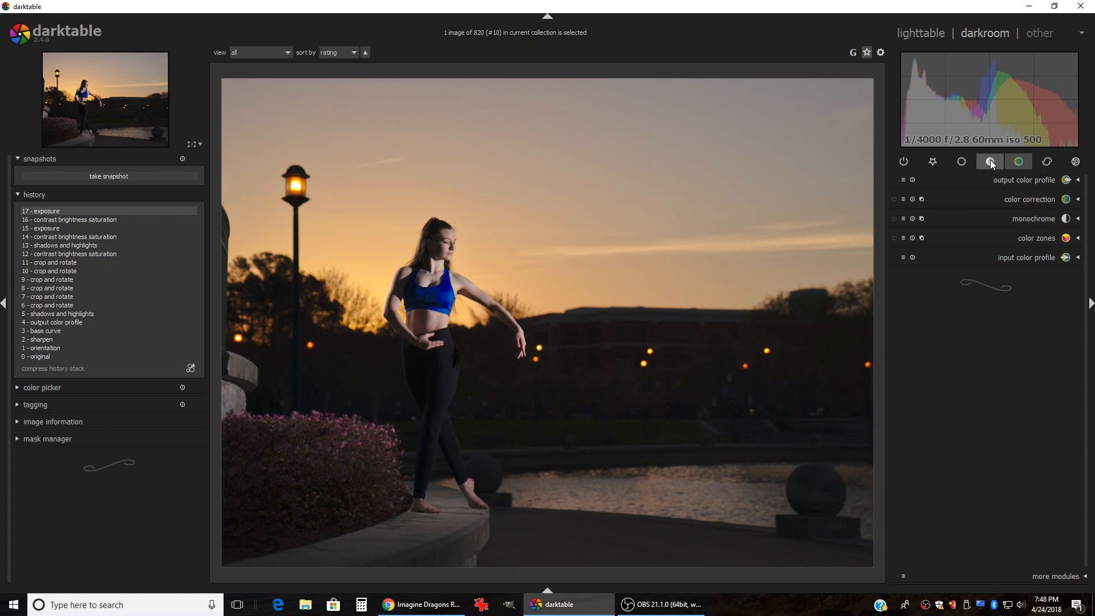
# Step: Add a levels adjustment and pull the white point inward to brighten the dancer photo
pyautogui.click(990, 162)
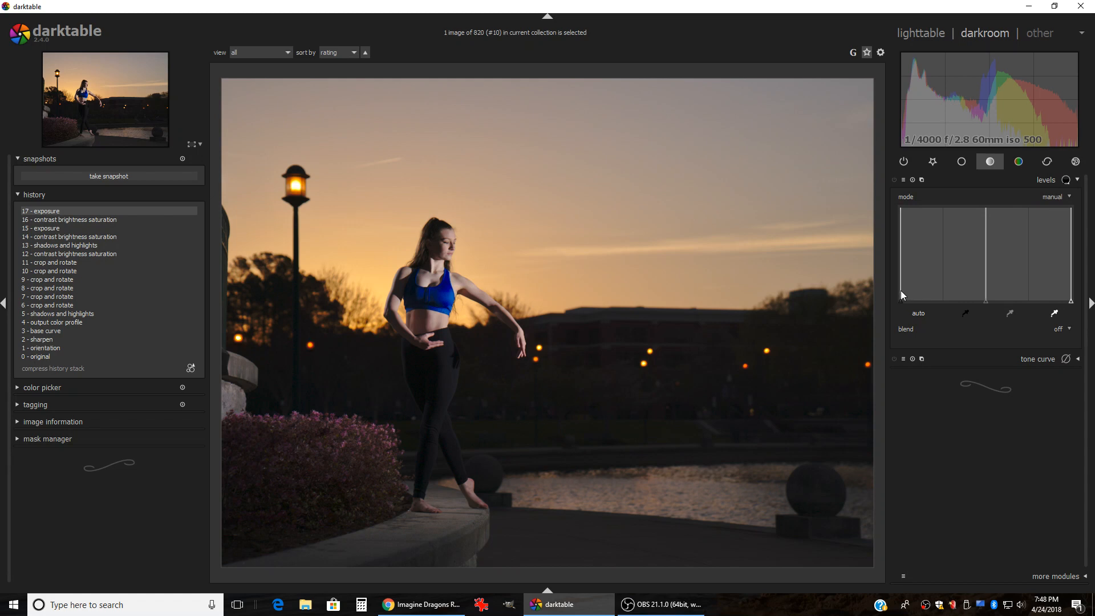
pyautogui.moveTo(900, 300)
pyautogui.mouseDown()
pyautogui.moveTo(913, 299)
pyautogui.moveTo(898, 303)
pyautogui.mouseUp()
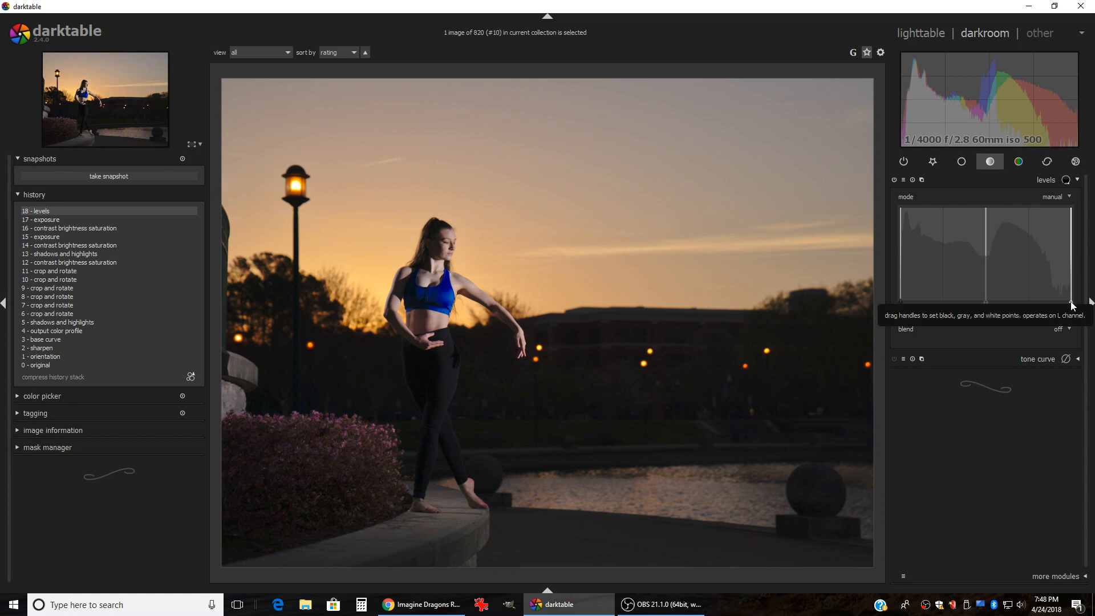
pyautogui.moveTo(1072, 306)
pyautogui.mouseDown()
pyautogui.moveTo(1056, 303)
pyautogui.moveTo(1073, 305)
pyautogui.mouseUp()
pyautogui.moveTo(1073, 306); pyautogui.dragTo(1062, 306)
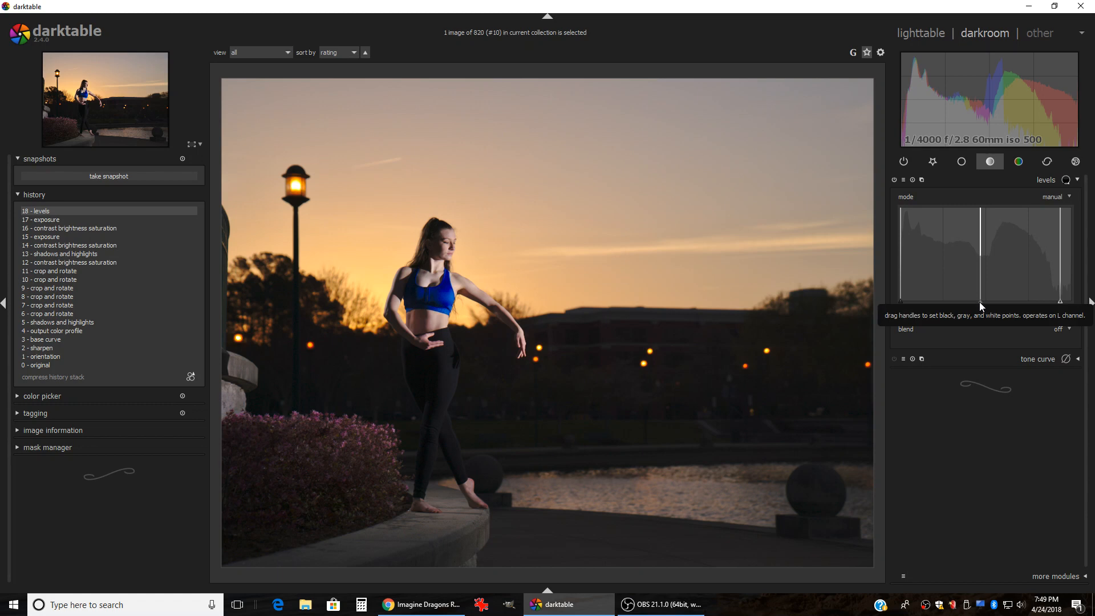
# Step: Adjust the levels midtone gray point up and down to tune midtone brightness
pyautogui.scroll(3, 980, 302)
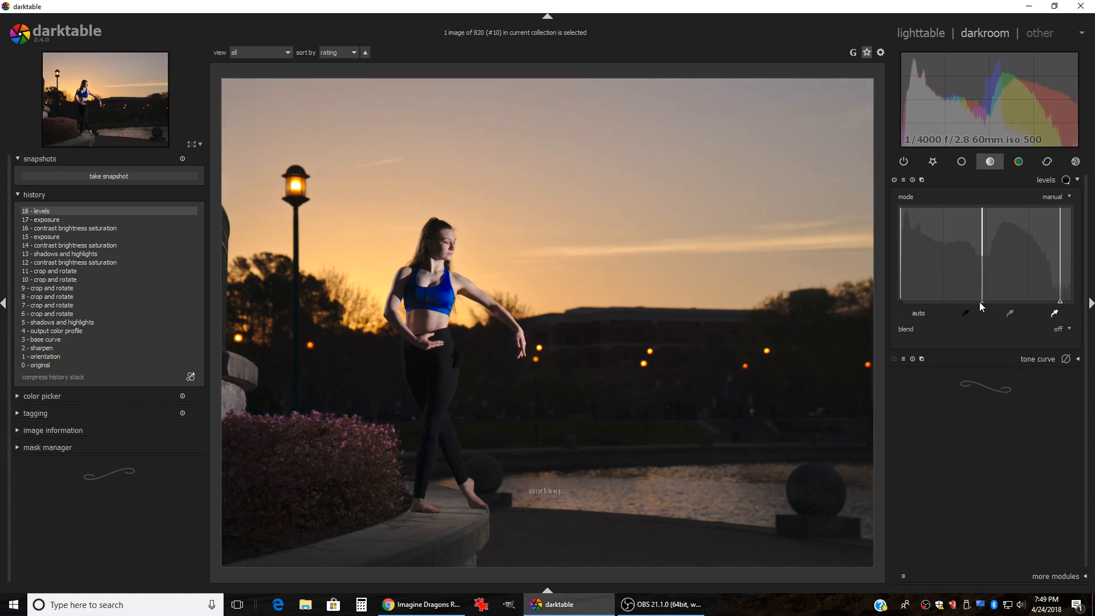
pyautogui.scroll(4, 979, 302)
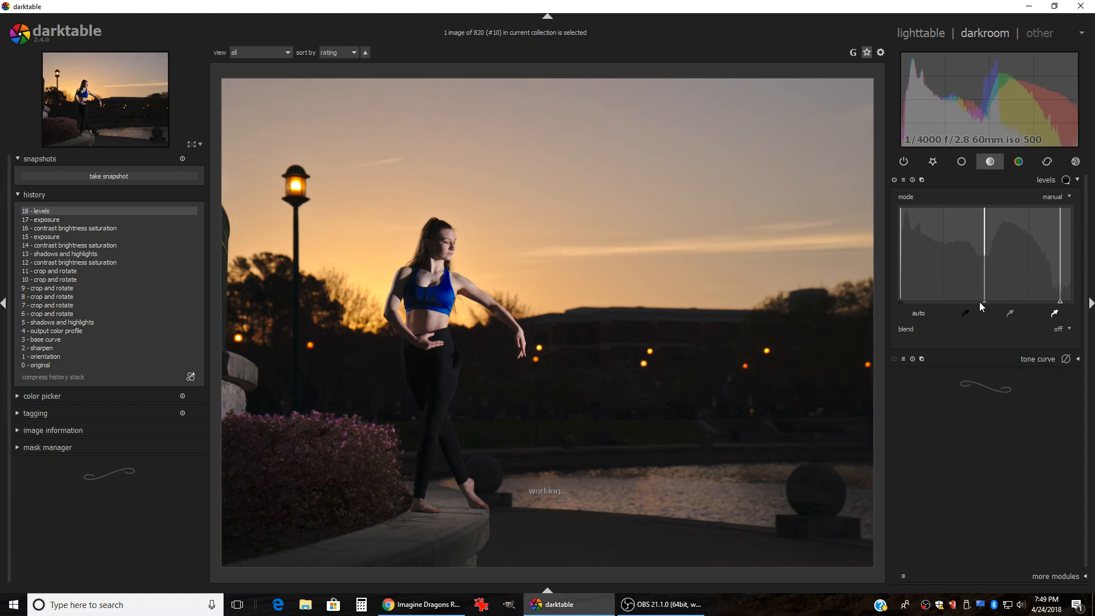
pyautogui.scroll(3, 980, 303)
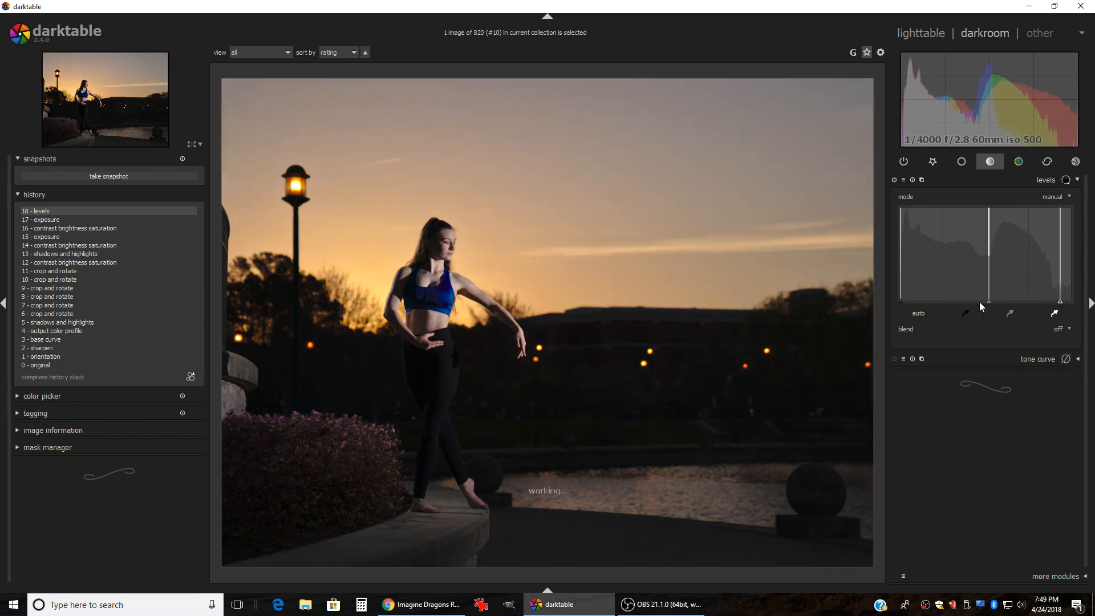
pyautogui.scroll(2, 980, 302)
pyautogui.scroll(-3, 980, 303)
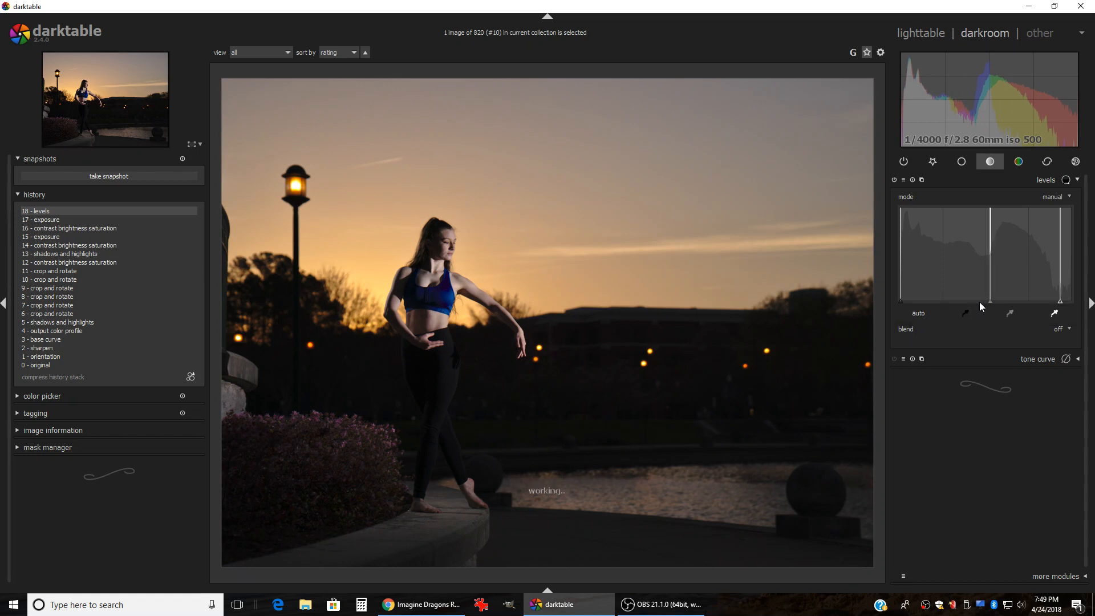
pyautogui.scroll(-4, 979, 303)
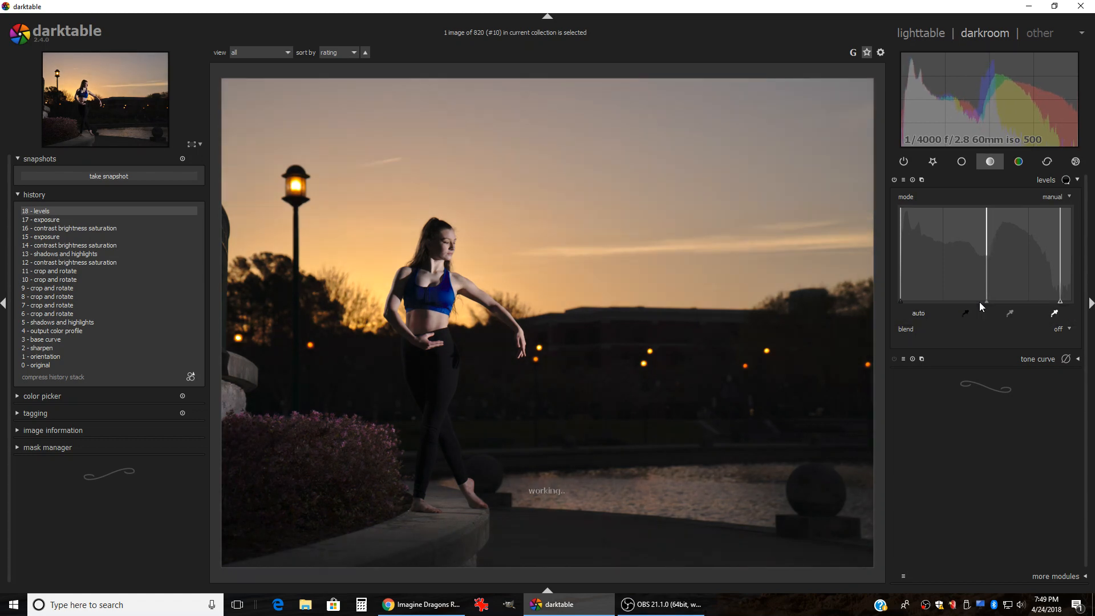
pyautogui.scroll(-2, 979, 302)
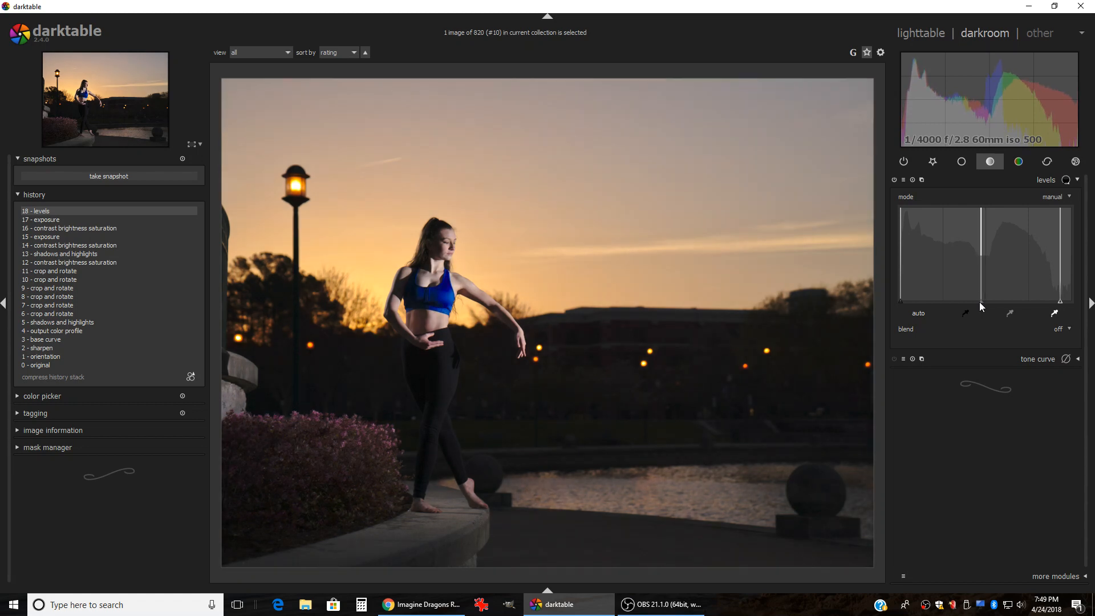
pyautogui.scroll(-2, 979, 302)
pyautogui.scroll(-4, 979, 303)
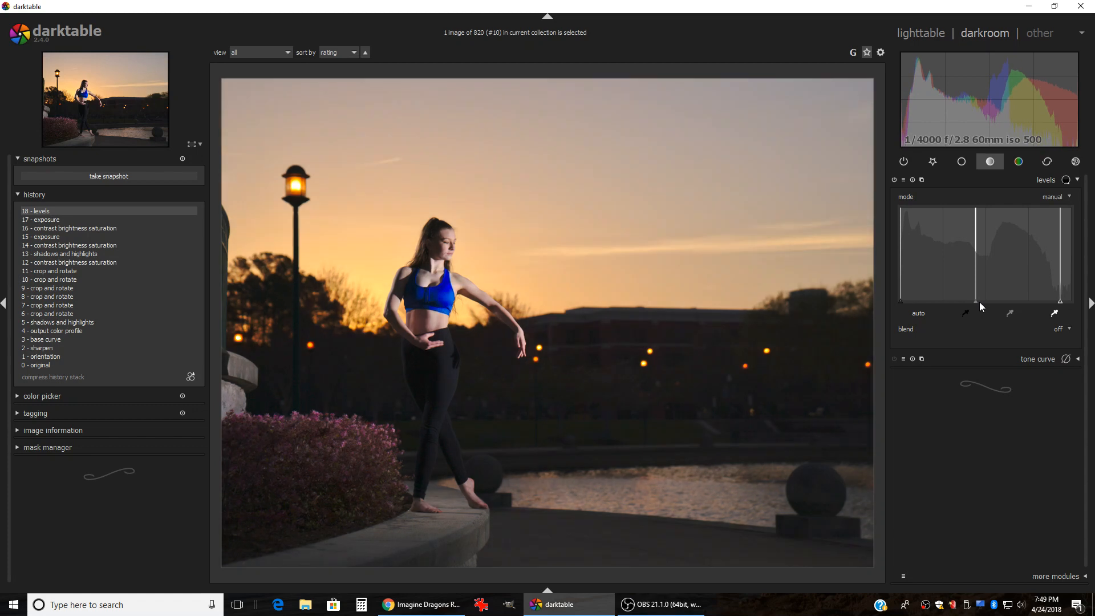
pyautogui.scroll(-1, 980, 302)
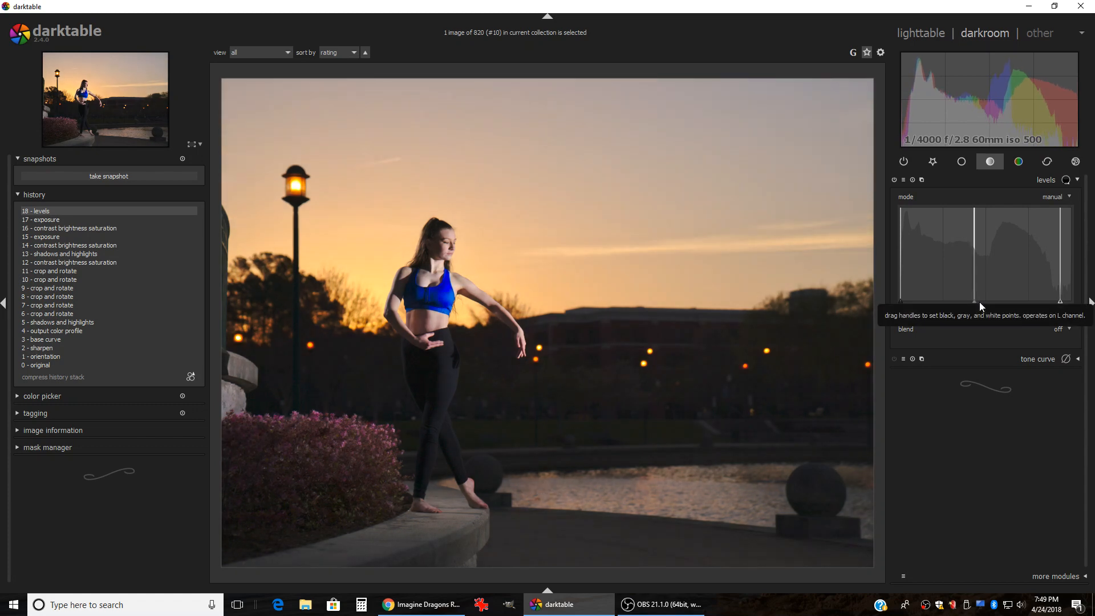
pyautogui.scroll(-2, 979, 302)
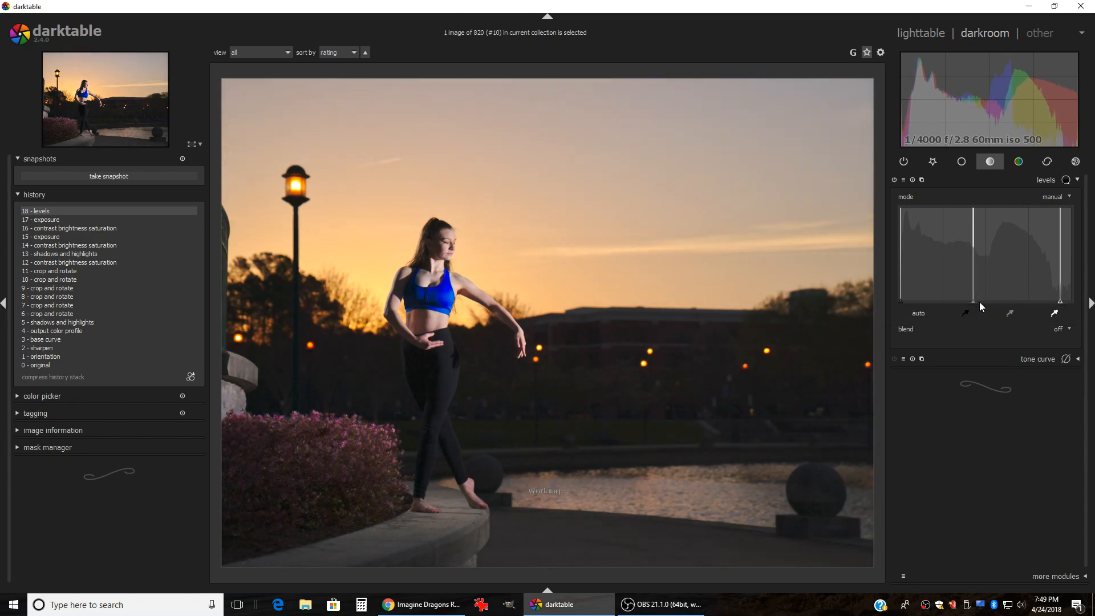
pyautogui.scroll(-1, 975, 300)
pyautogui.scroll(-4, 969, 300)
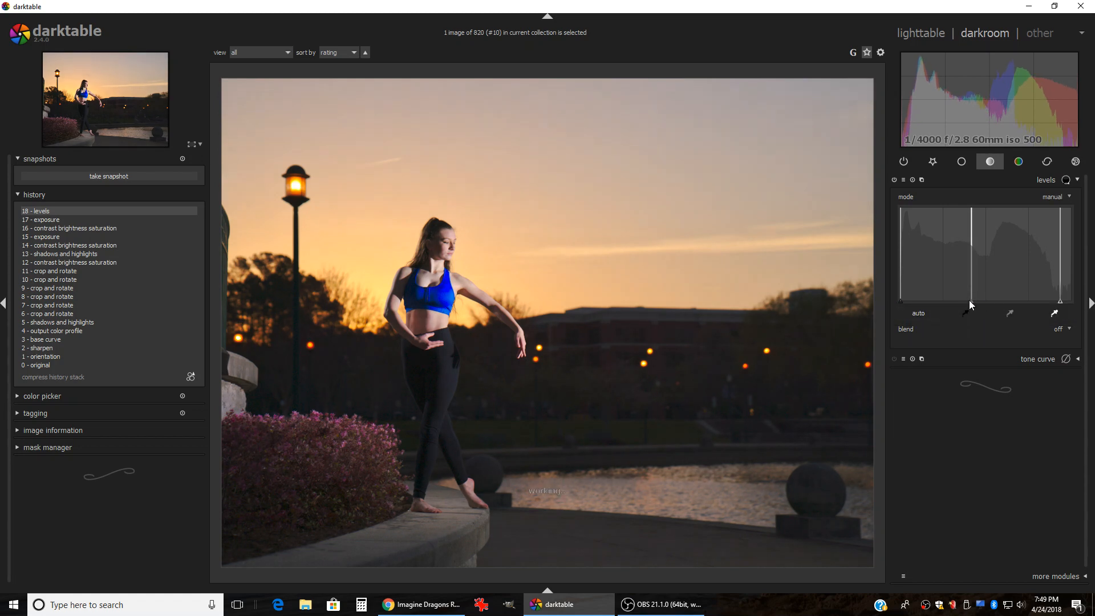
pyautogui.scroll(-2, 970, 300)
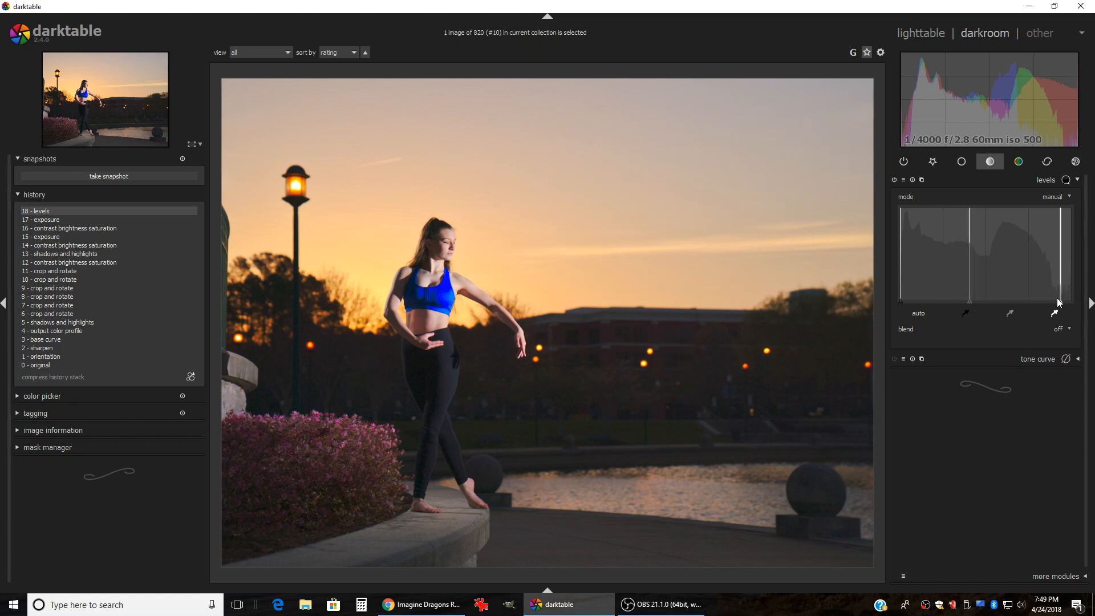
pyautogui.scroll(1, 1061, 304)
# Step: Ease the levels white point back out slightly and nudge the gray point
pyautogui.moveTo(1060, 304); pyautogui.dragTo(1063, 305)
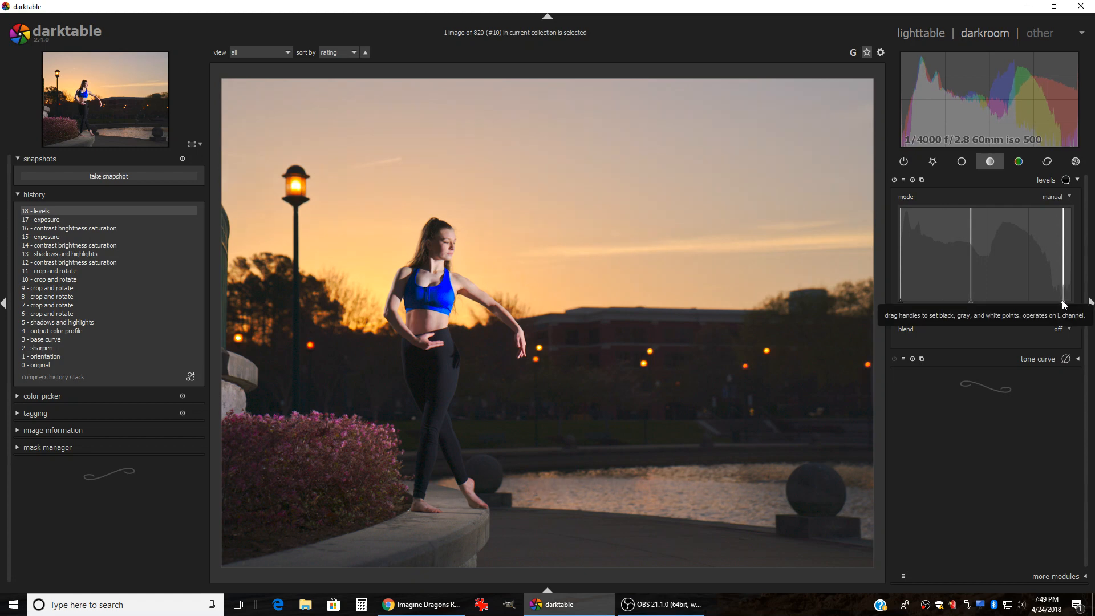
pyautogui.click(973, 306)
pyautogui.scroll(3, 971, 302)
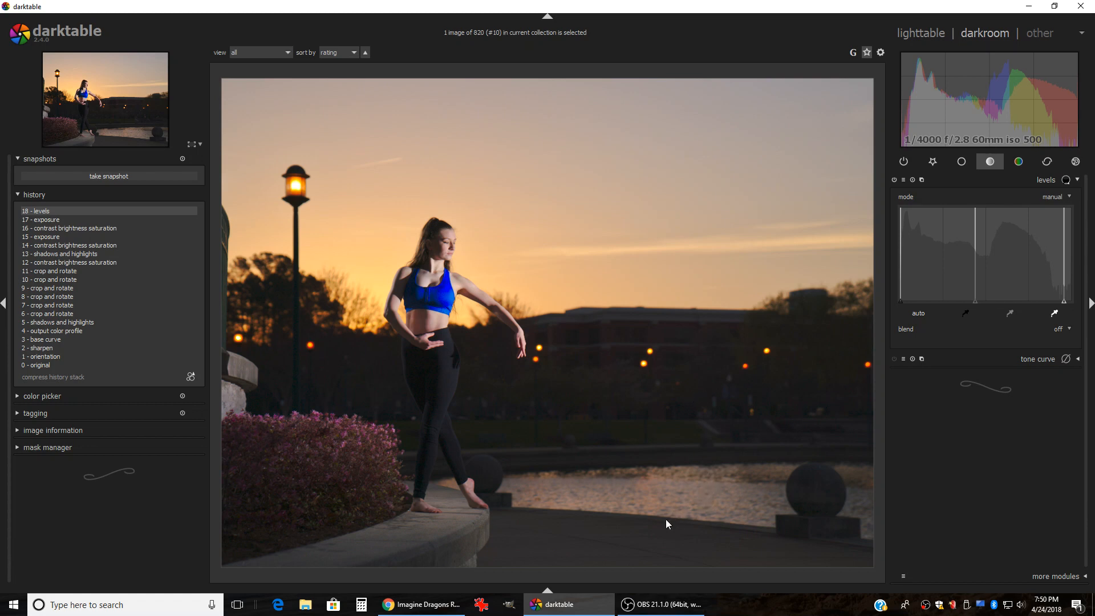
# Step: In shadows and highlights, set shadows to 30 and highlights to -58
pyautogui.click(962, 162)
pyautogui.click(980, 199)
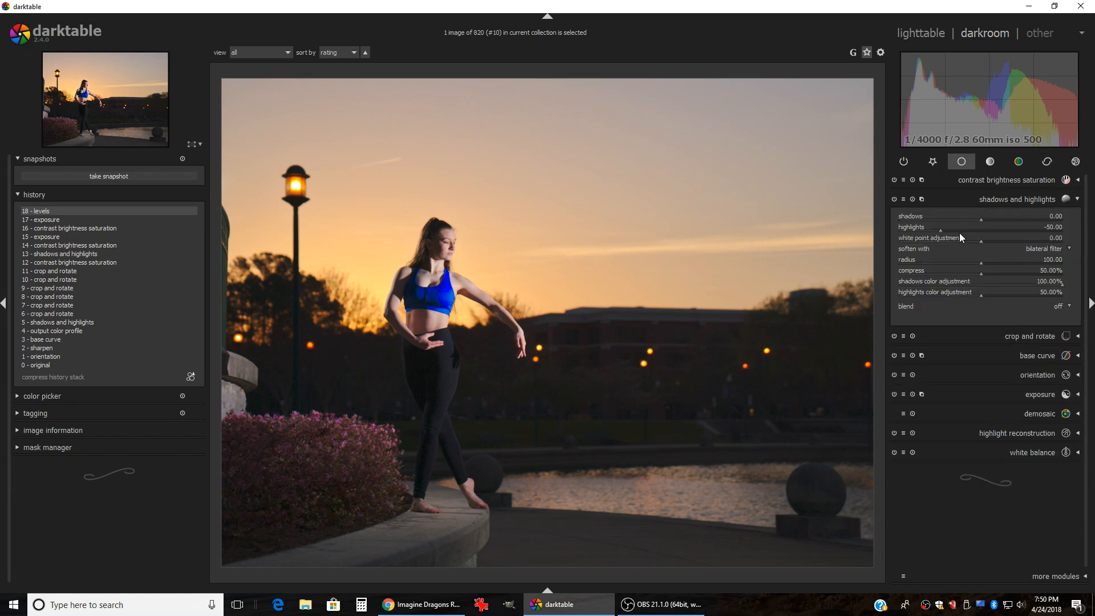
pyautogui.scroll(-2, 940, 230)
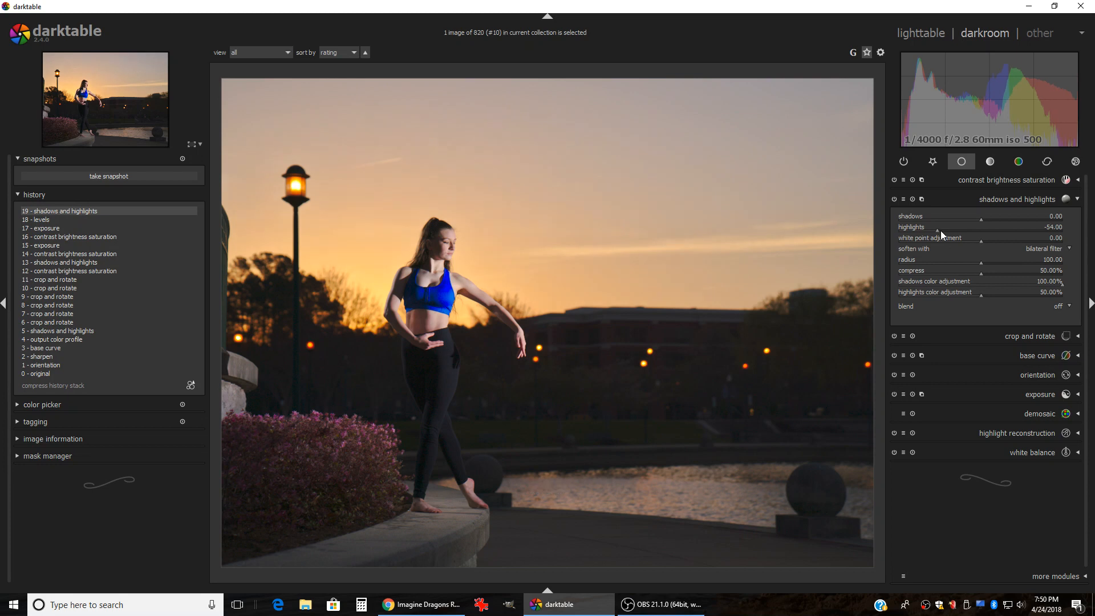
pyautogui.scroll(-2, 940, 231)
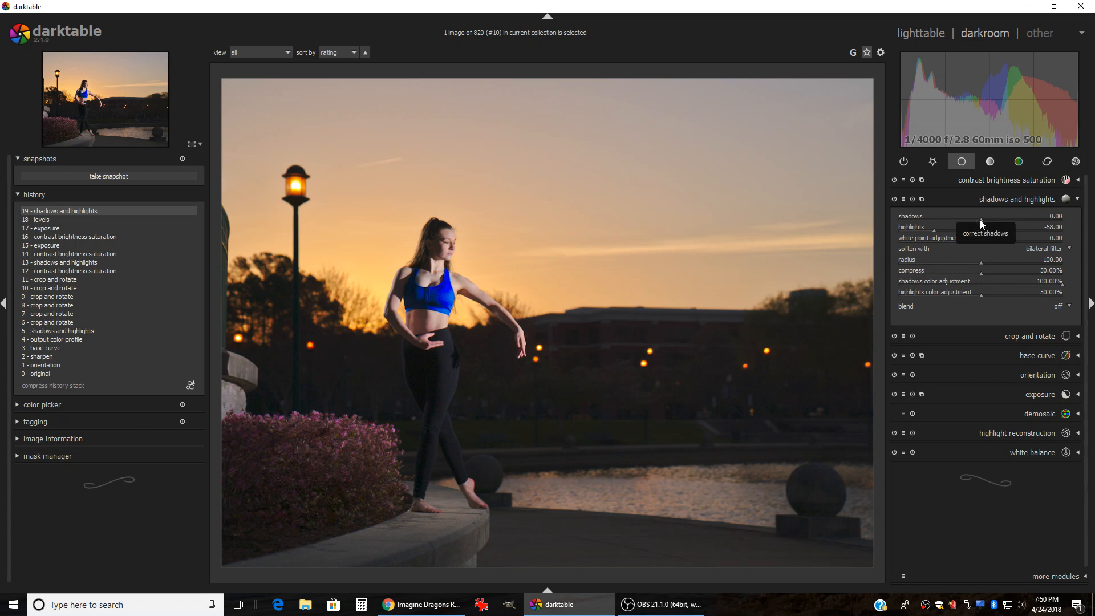
pyautogui.scroll(-4, 979, 220)
pyautogui.scroll(-4, 980, 220)
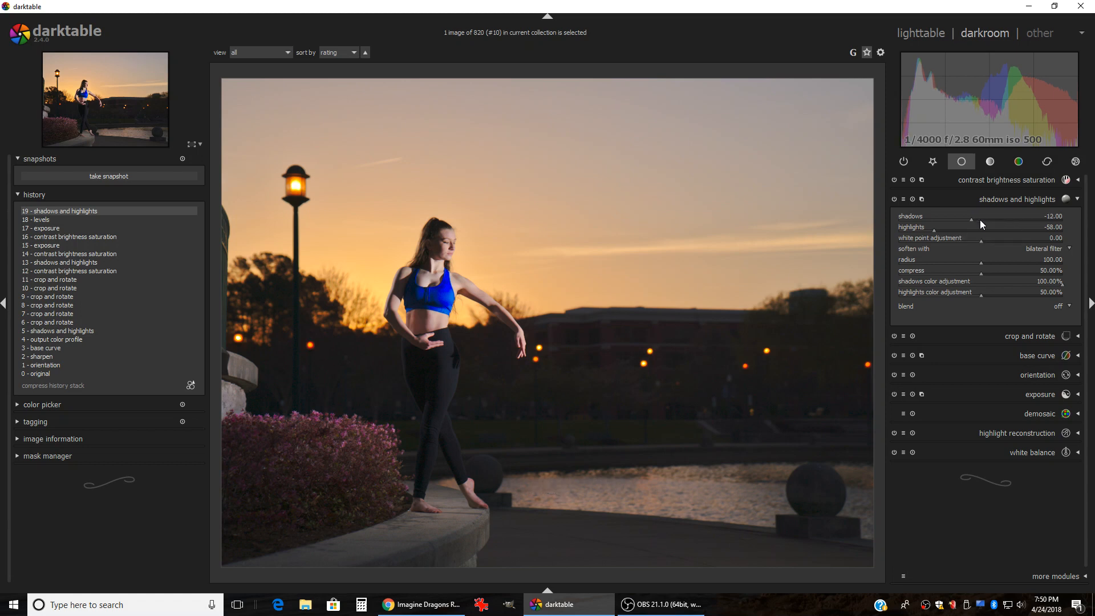
pyautogui.scroll(-6, 979, 221)
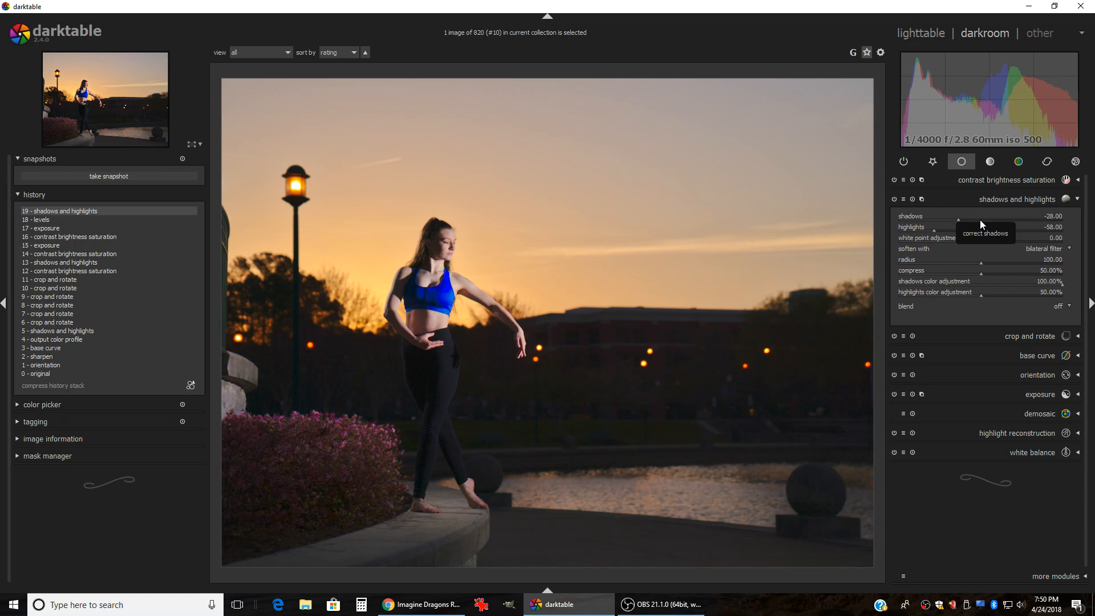
pyautogui.scroll(2, 980, 220)
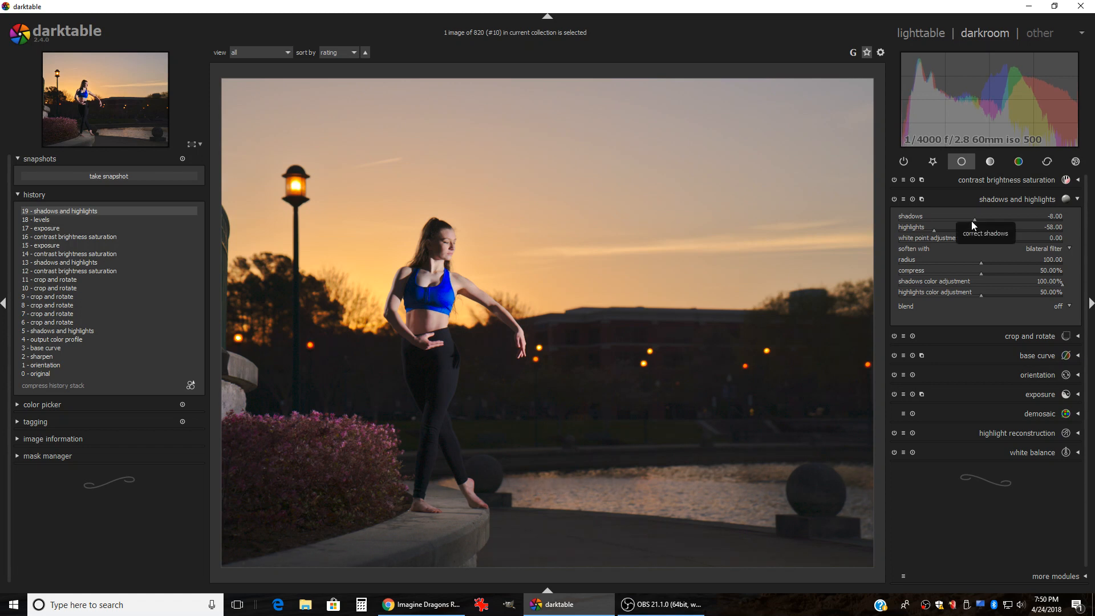
pyautogui.scroll(2, 972, 222)
pyautogui.scroll(-1, 973, 225)
pyautogui.scroll(3, 987, 217)
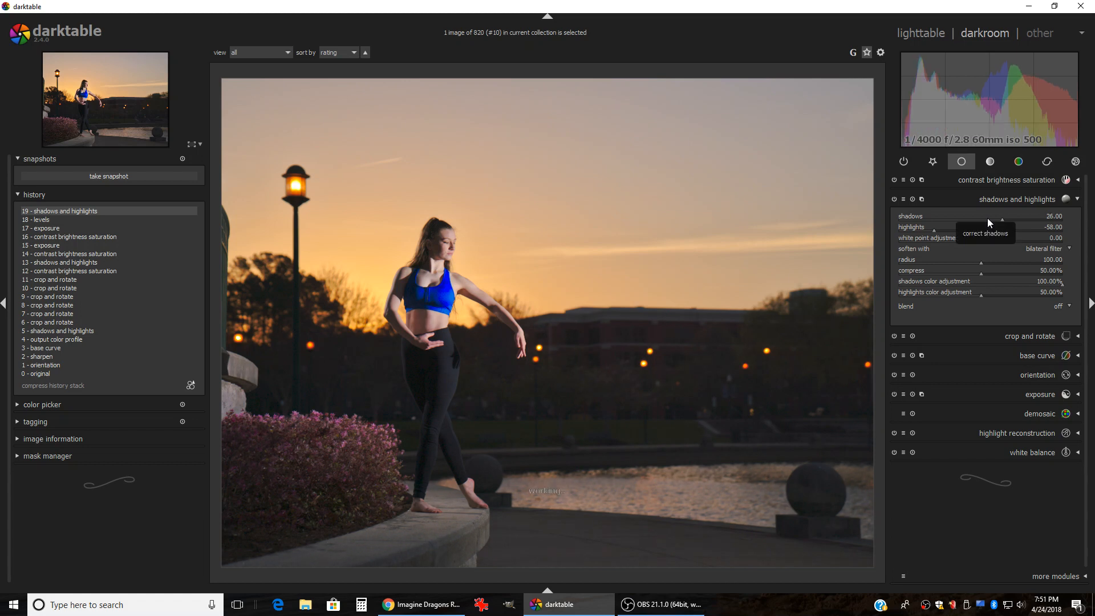
pyautogui.click(973, 179)
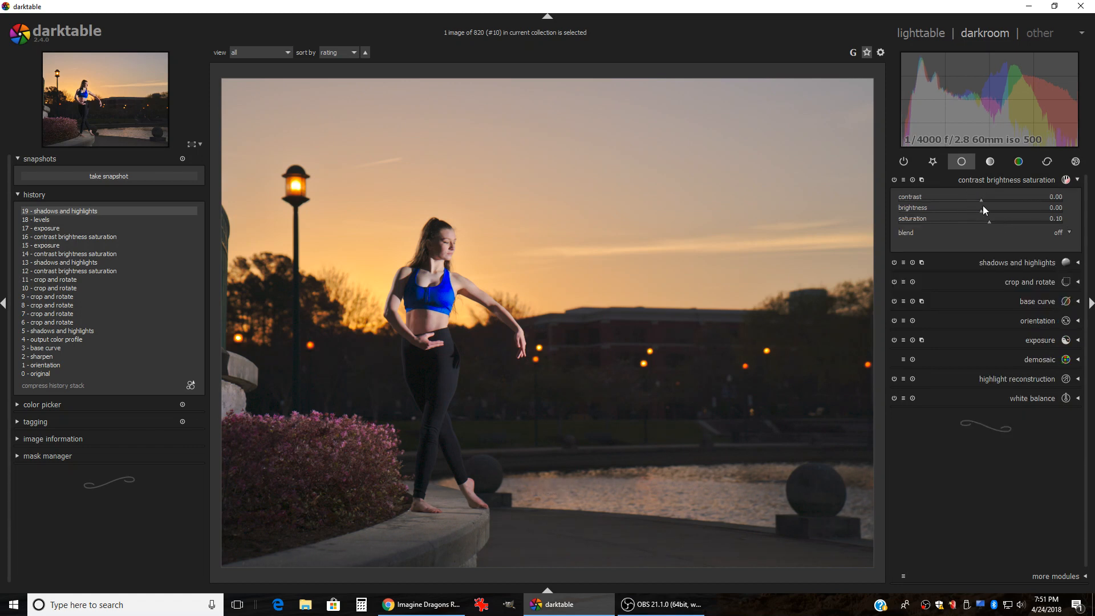
pyautogui.scroll(1, 983, 201)
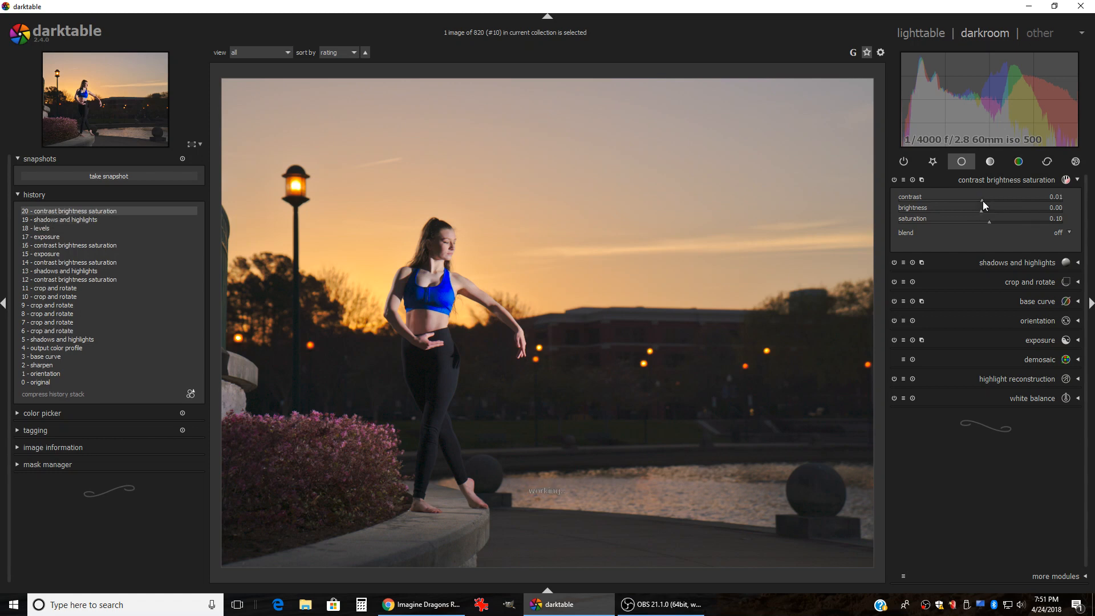
pyautogui.scroll(1, 983, 201)
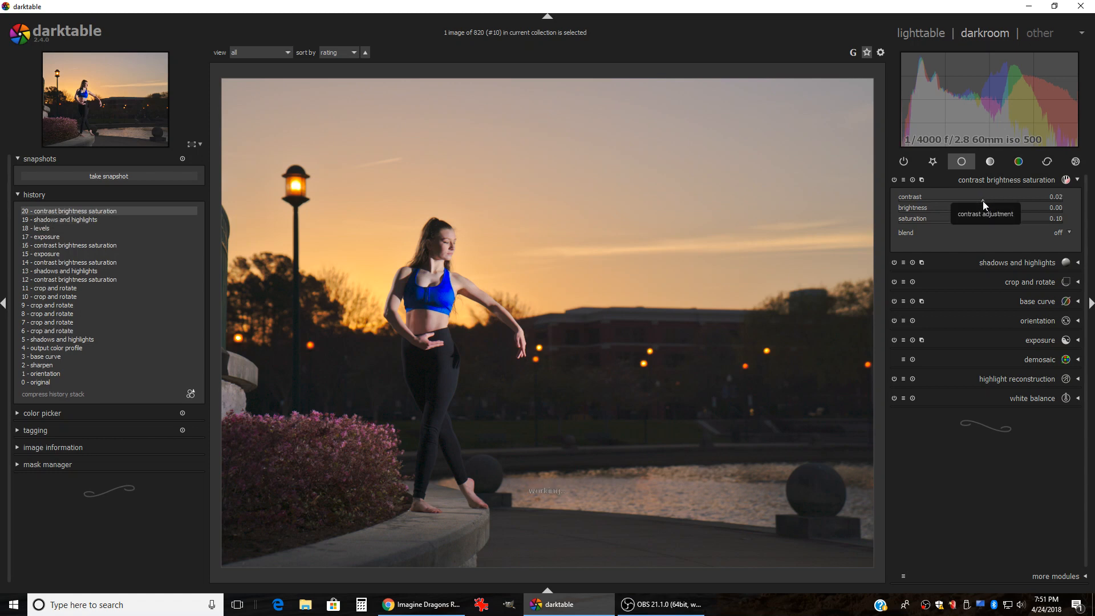
pyautogui.scroll(3, 983, 201)
pyautogui.scroll(1, 983, 200)
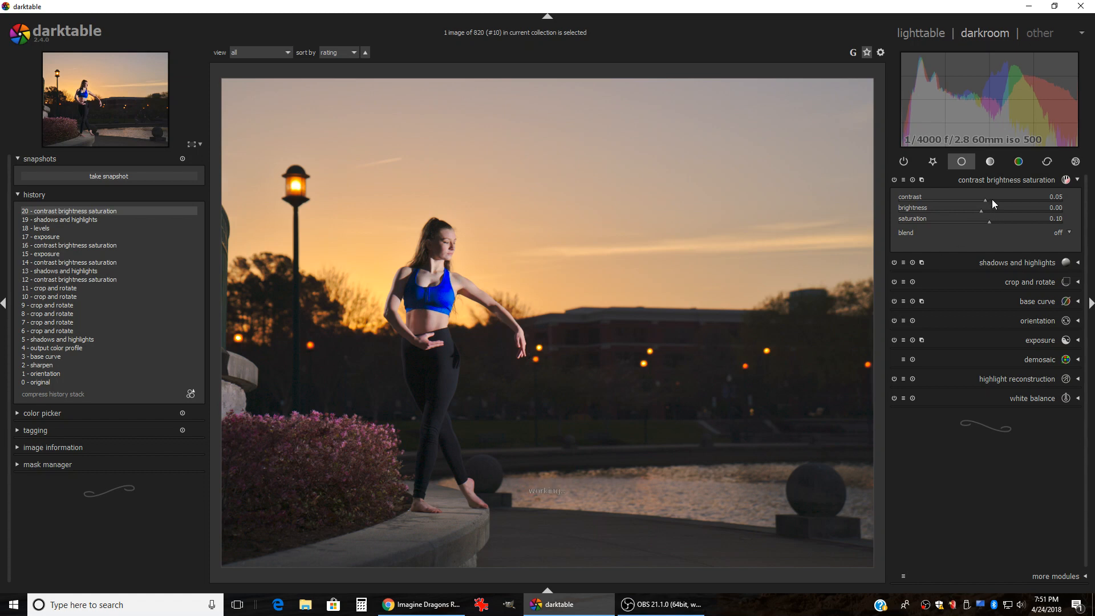
pyautogui.scroll(10, 991, 200)
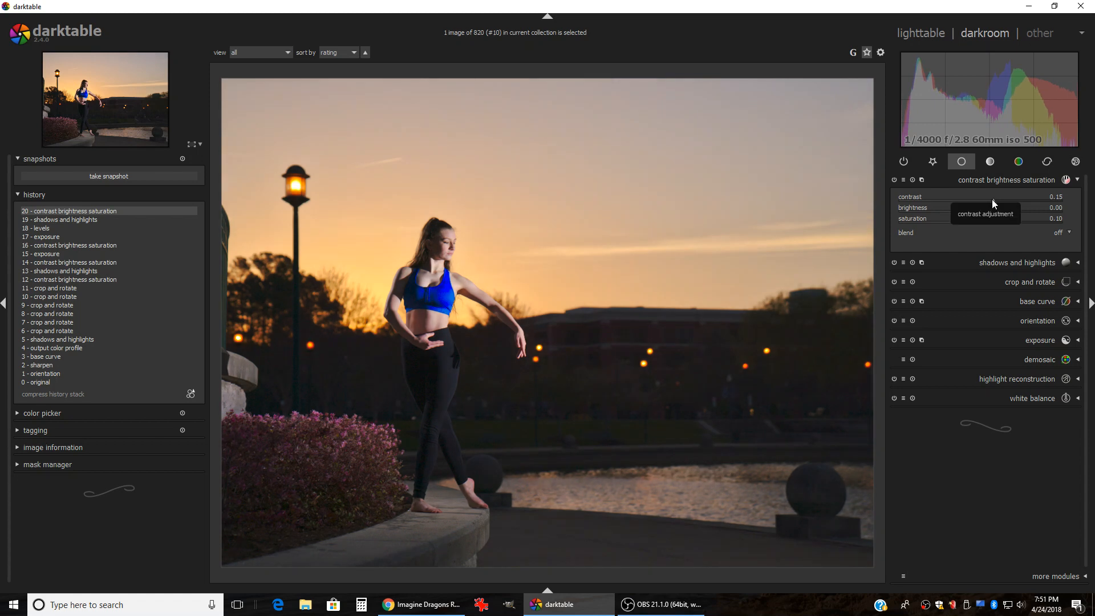
pyautogui.scroll(3, 991, 199)
pyautogui.scroll(-12, 991, 199)
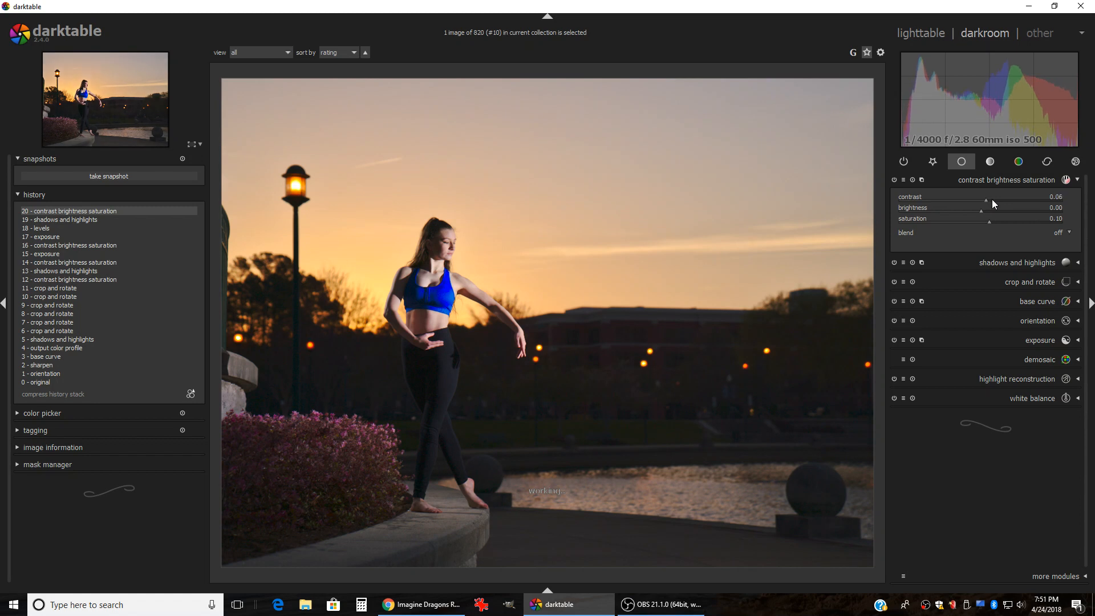
pyautogui.scroll(-15, 991, 200)
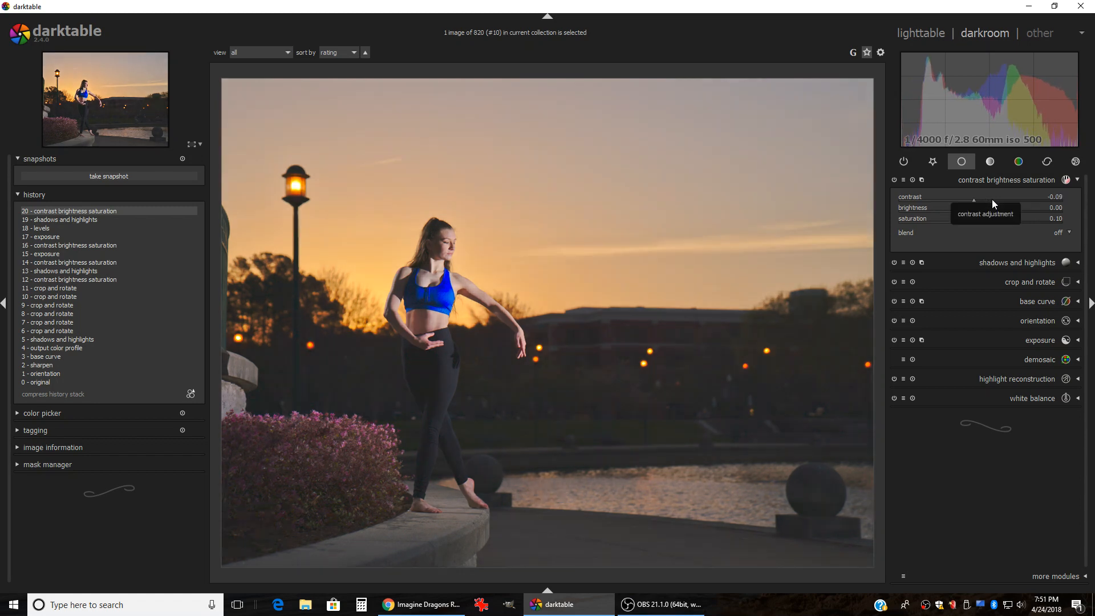
pyautogui.scroll(6, 991, 199)
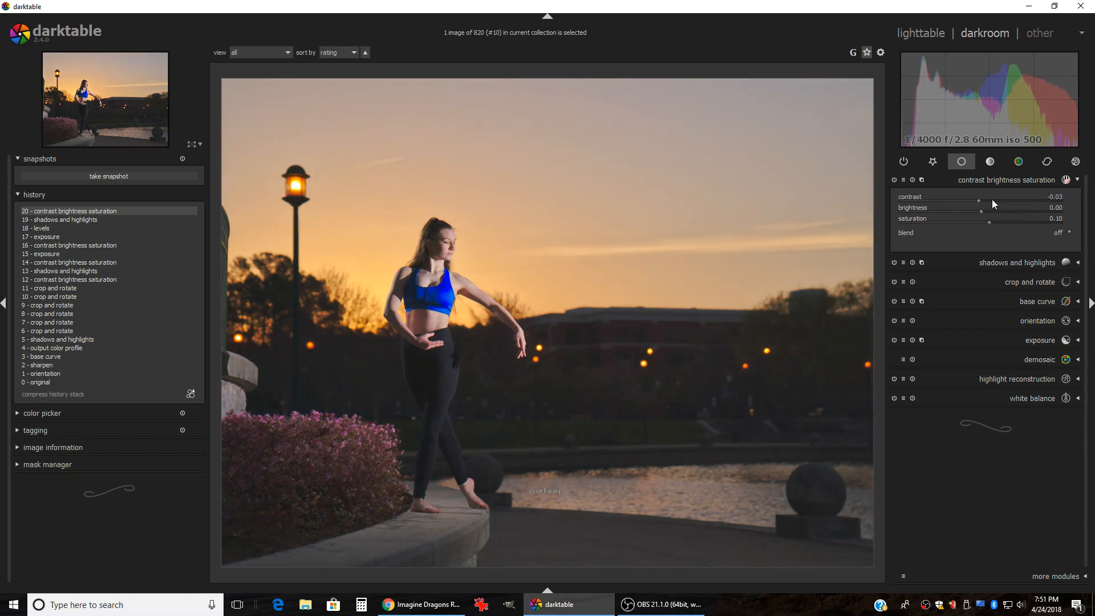
pyautogui.scroll(3, 991, 200)
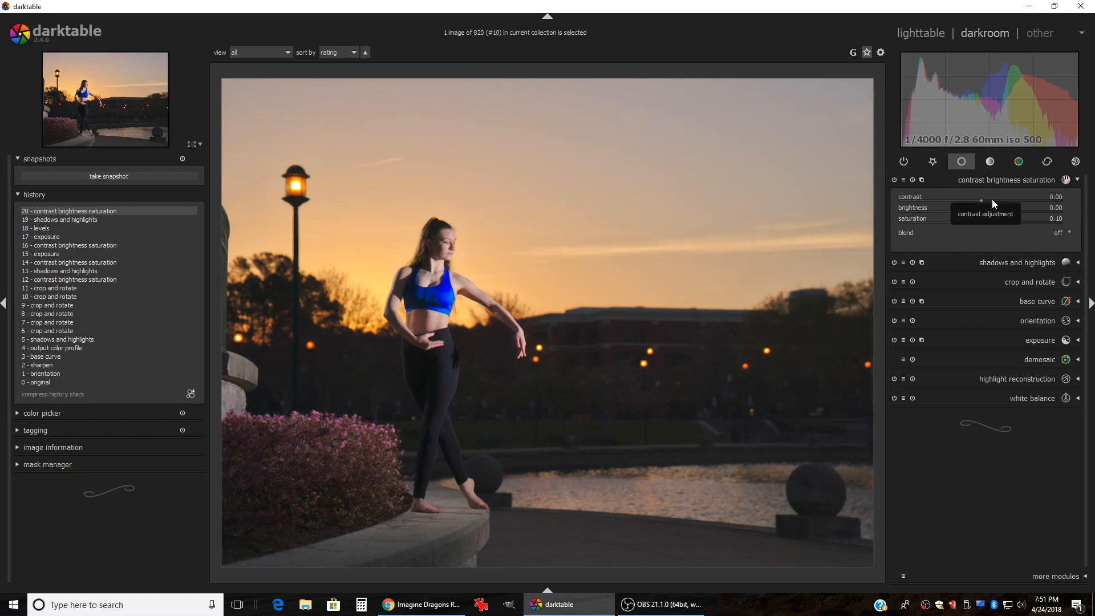
pyautogui.scroll(4, 991, 199)
pyautogui.scroll(4, 991, 200)
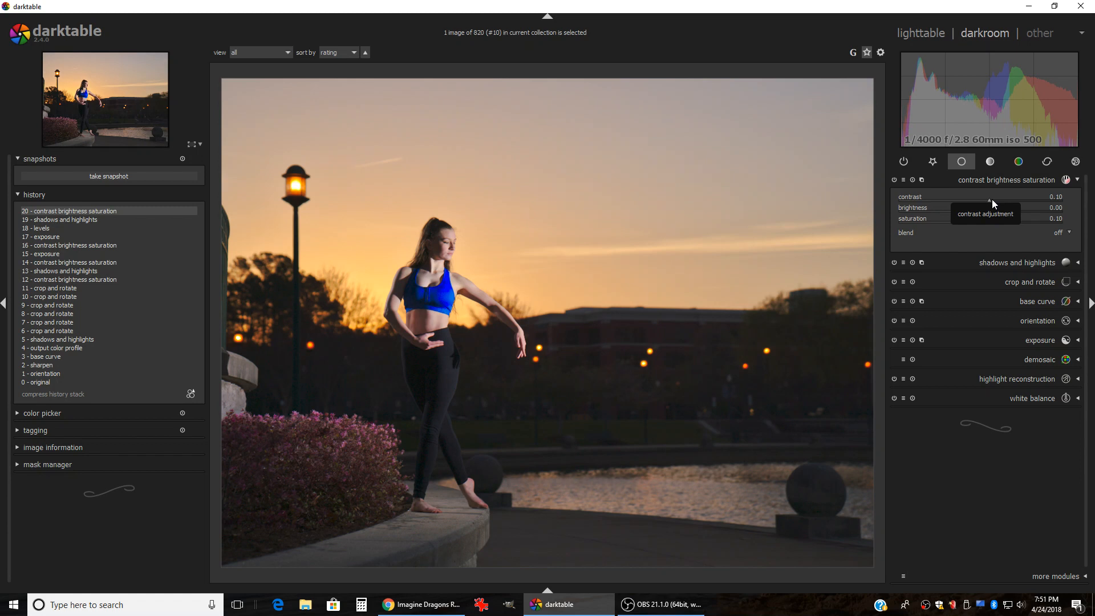
pyautogui.scroll(-4, 991, 200)
pyautogui.scroll(-4, 991, 200)
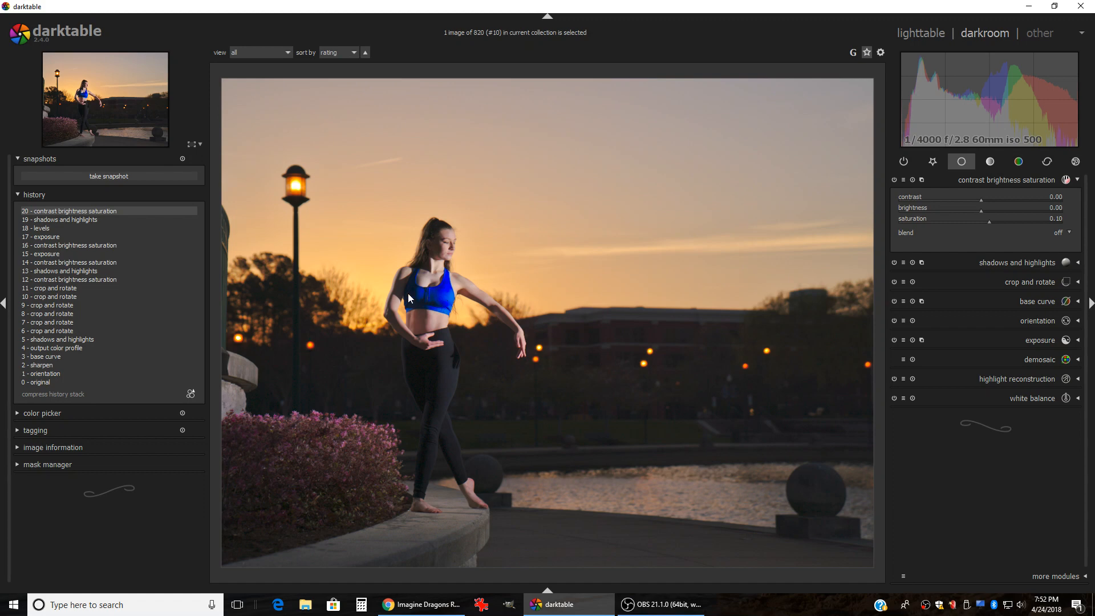
pyautogui.scroll(2, 413, 296)
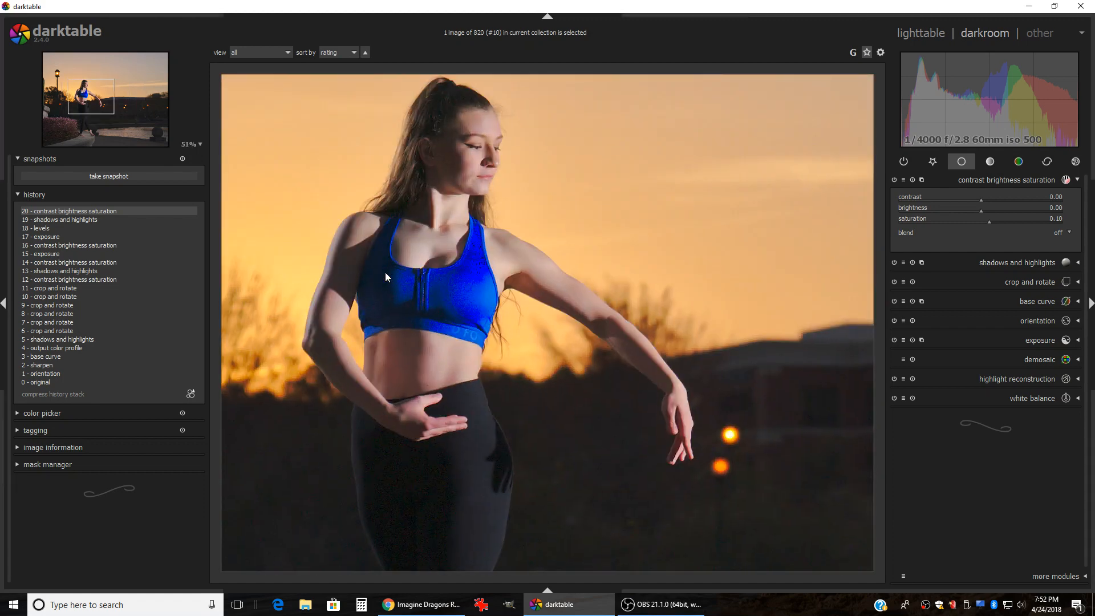
pyautogui.scroll(2, 366, 266)
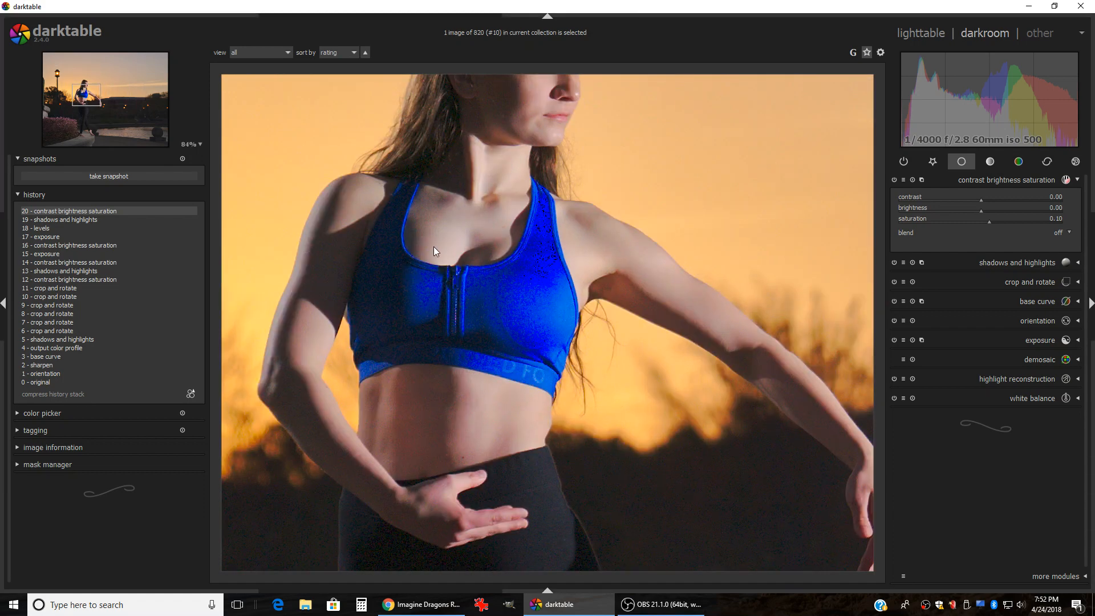
pyautogui.scroll(-3, 692, 262)
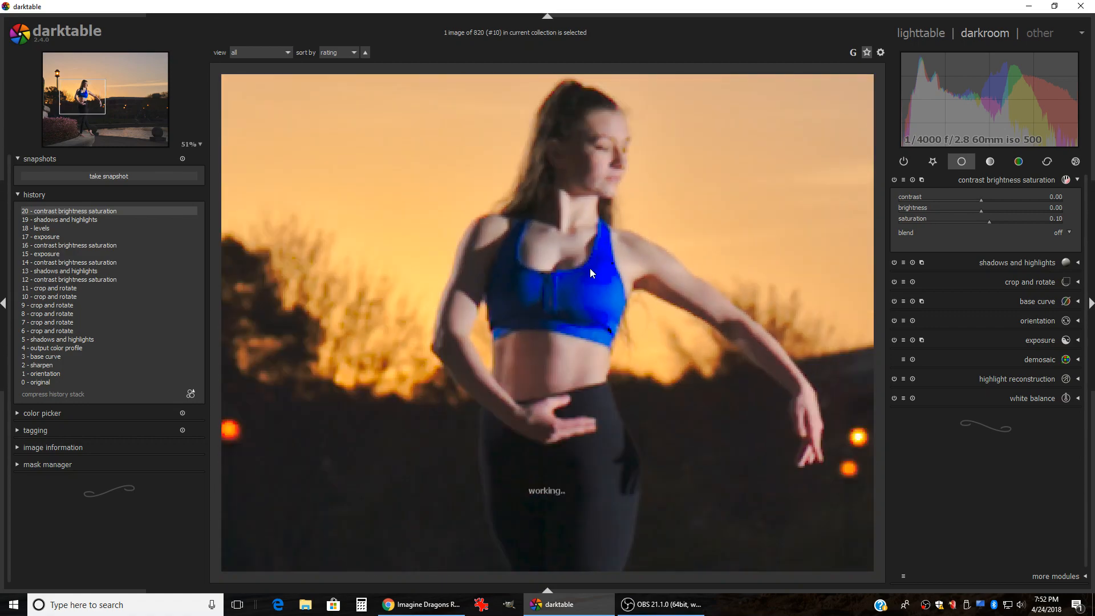
pyautogui.scroll(3, 594, 281)
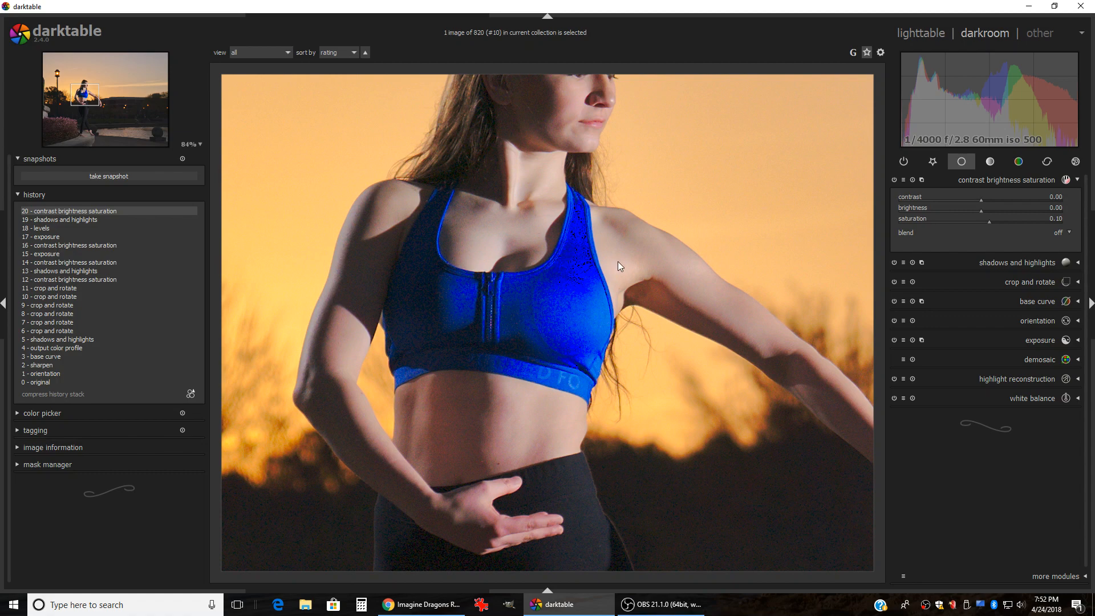
pyautogui.scroll(-4, 562, 245)
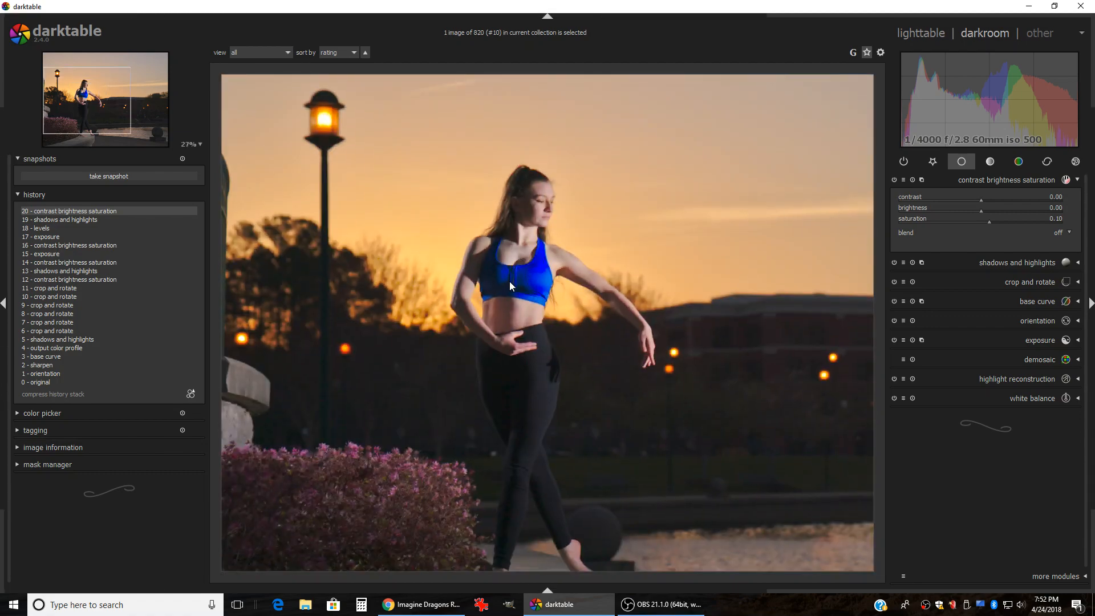
pyautogui.scroll(3, 365, 299)
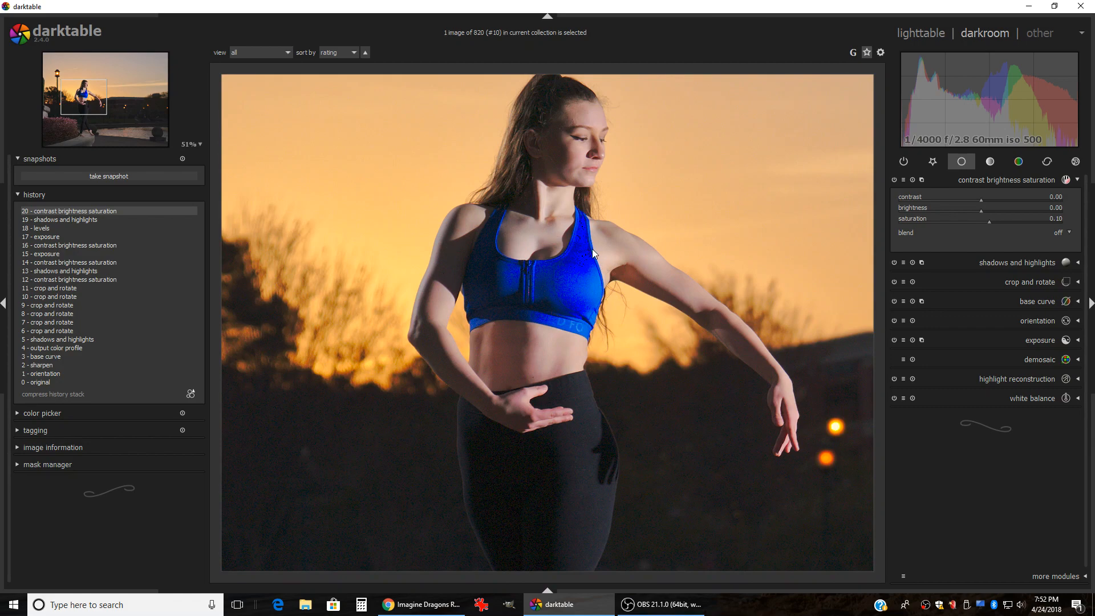
pyautogui.scroll(-2, 323, 315)
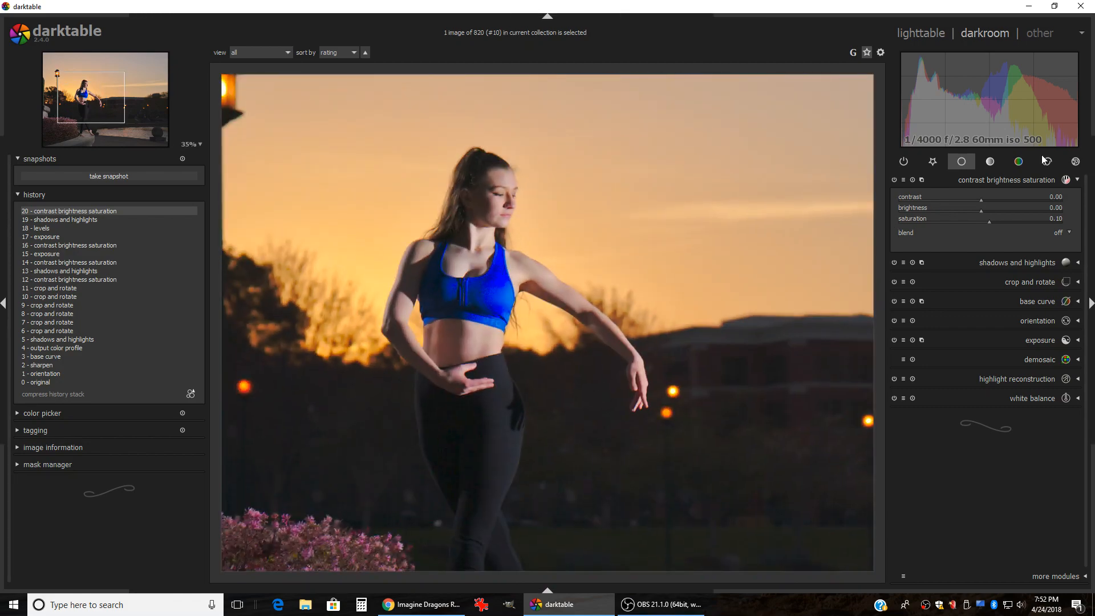
# Step: Expand the color zones module from the color group and switch it to saturation
pyautogui.click(1018, 163)
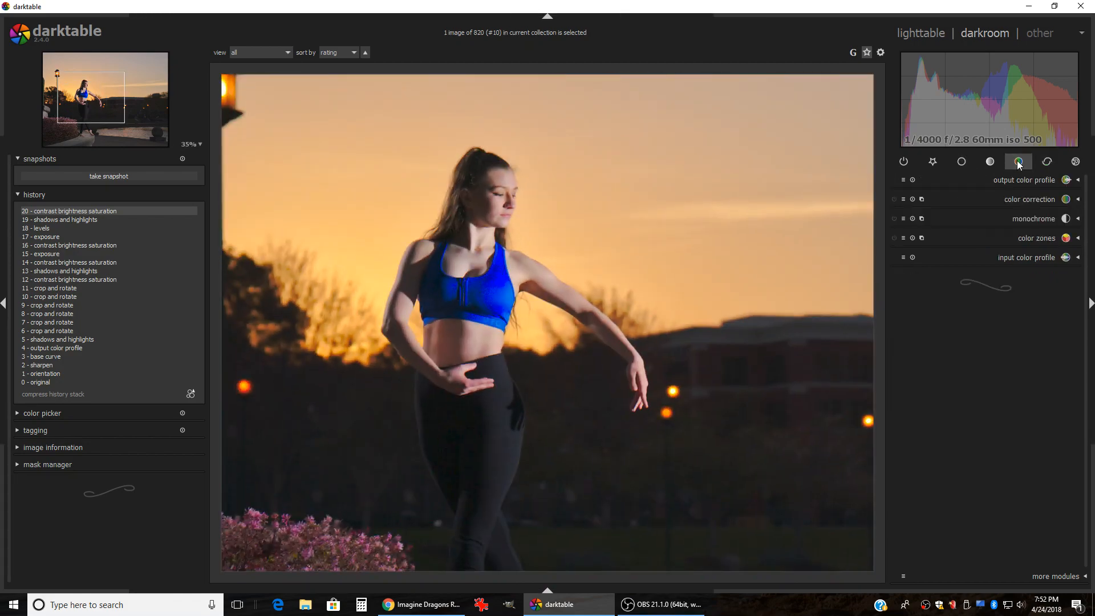
pyautogui.click(1022, 236)
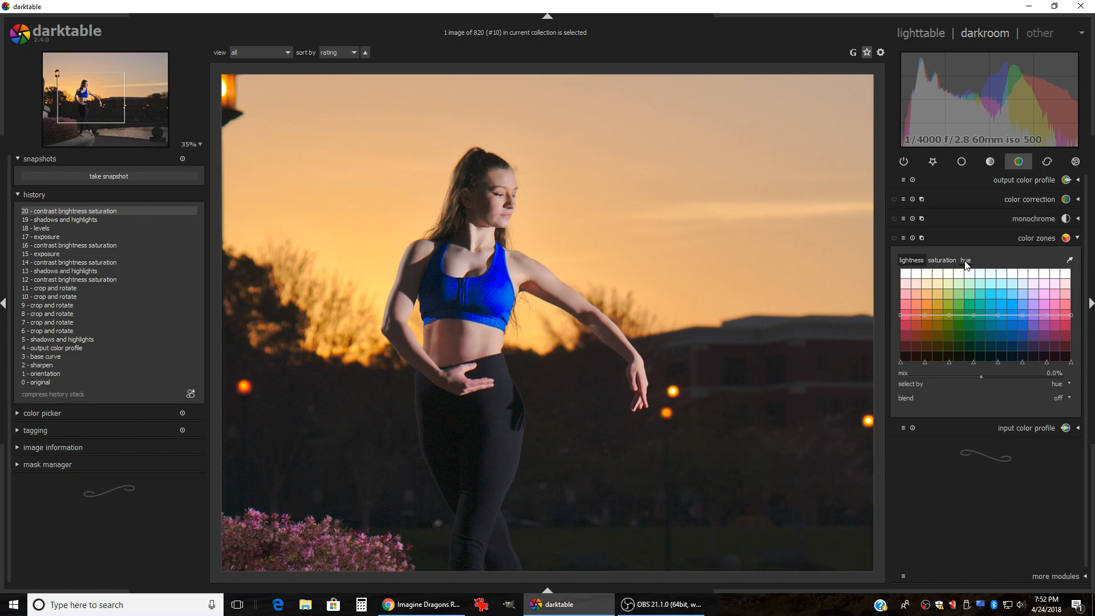
pyautogui.scroll(-1, 634, 239)
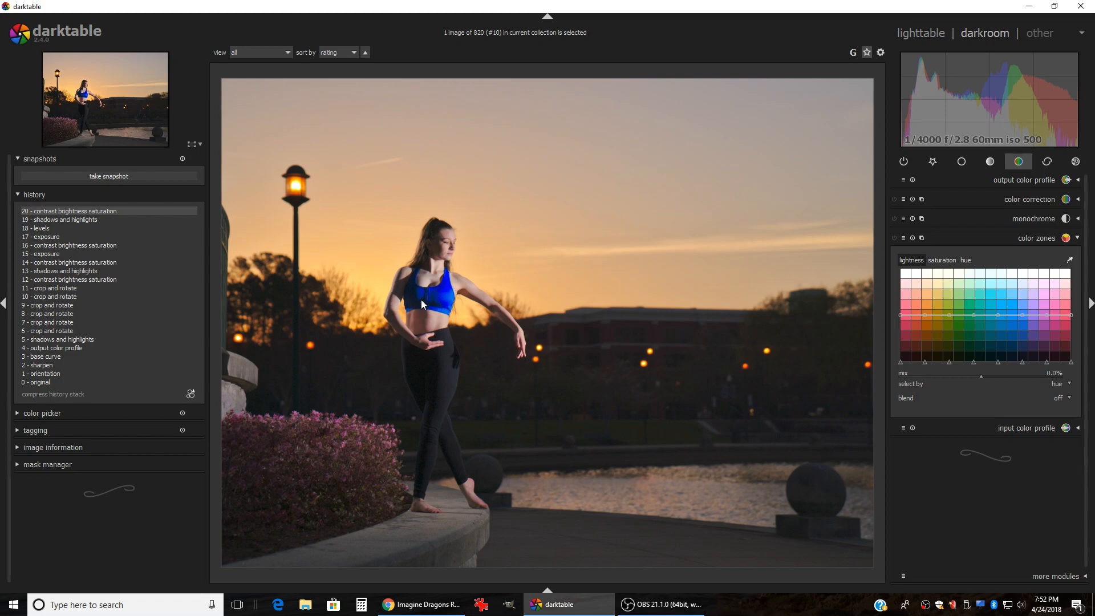
pyautogui.scroll(2, 408, 301)
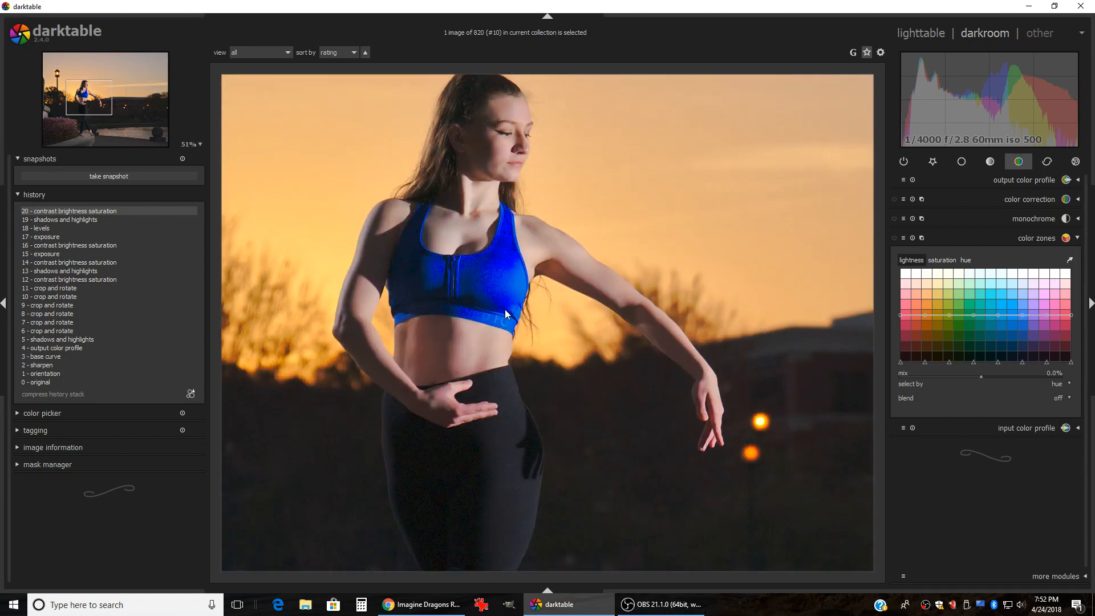
pyautogui.scroll(-2, 543, 344)
pyautogui.scroll(-1, 455, 251)
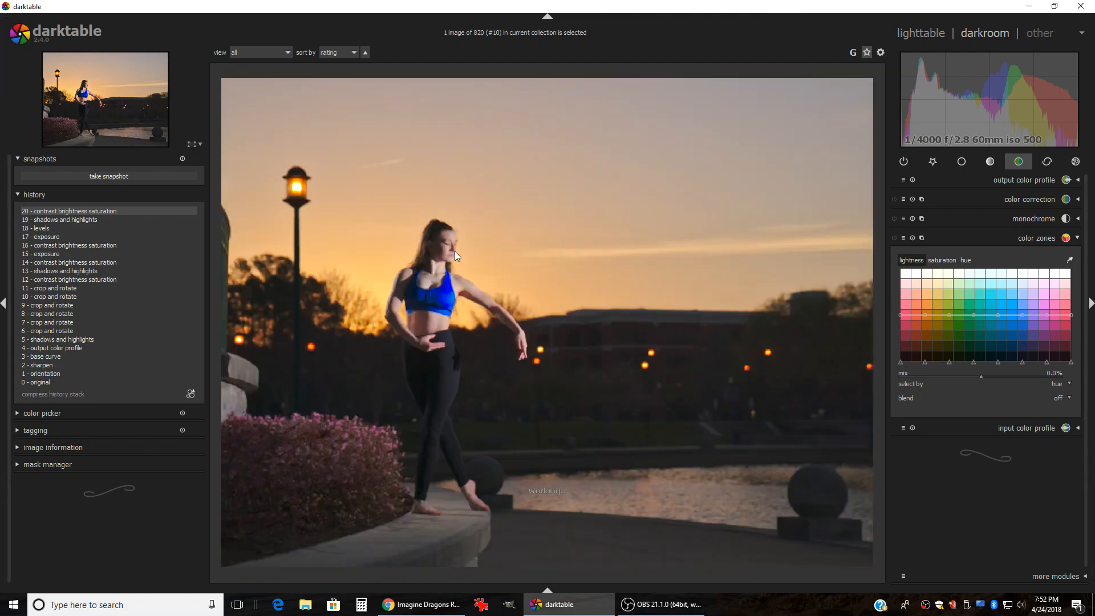
pyautogui.scroll(3, 395, 266)
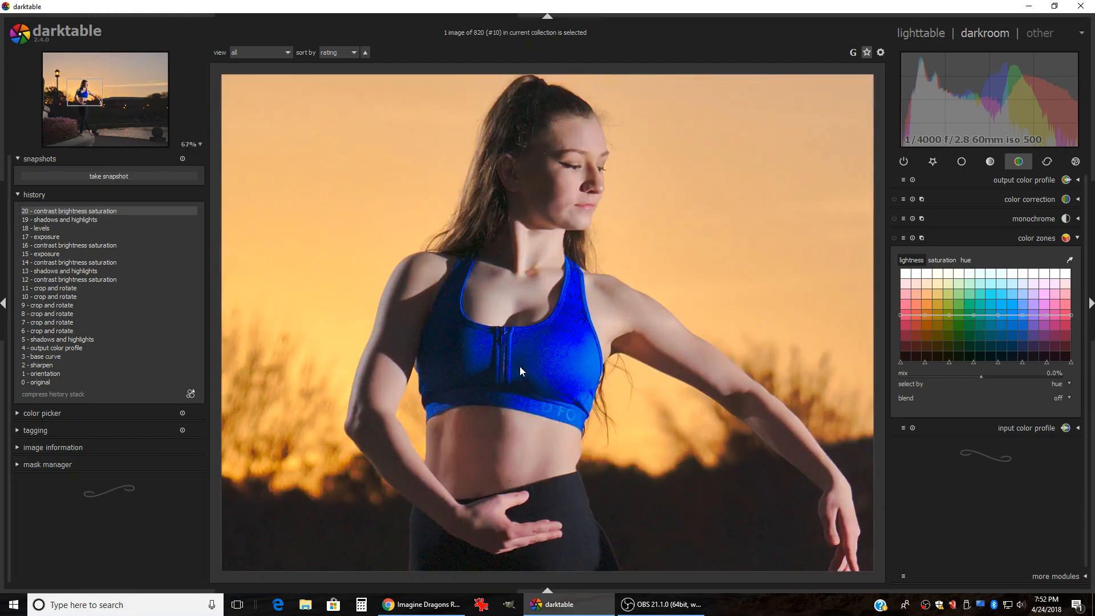
pyautogui.click(942, 261)
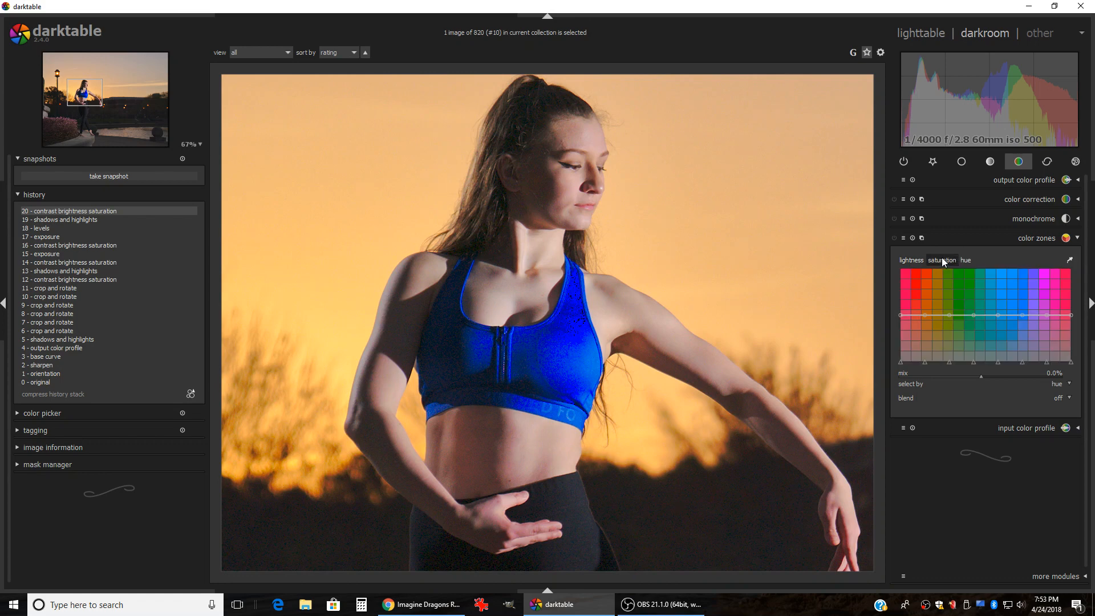
# Step: Sample the dancer's blue top and pull color zones saturation down in a narrow dip there
pyautogui.click(1070, 263)
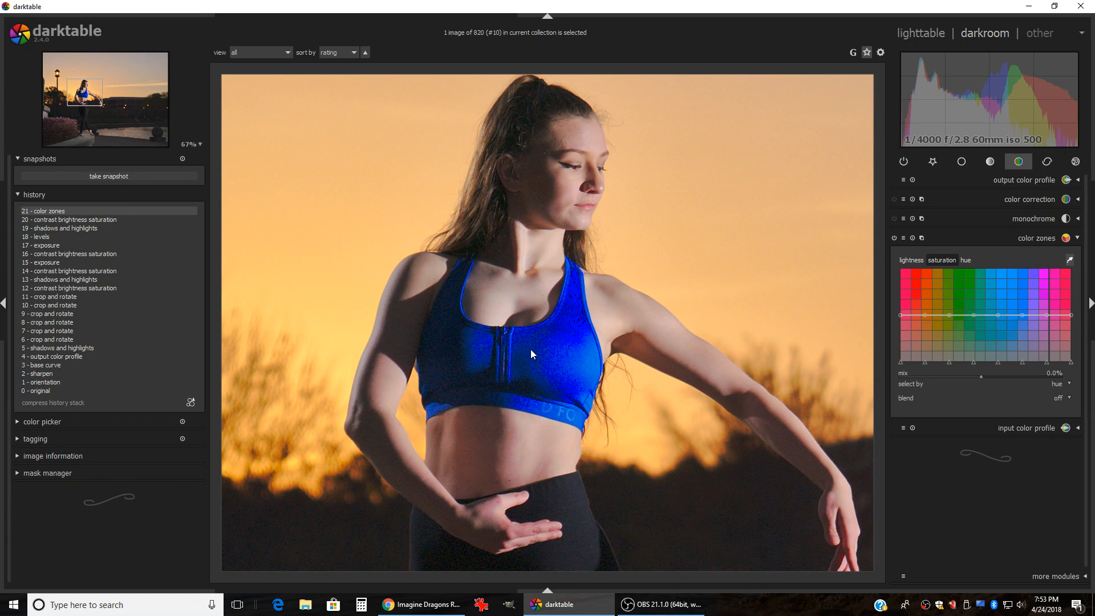
pyautogui.click(563, 341)
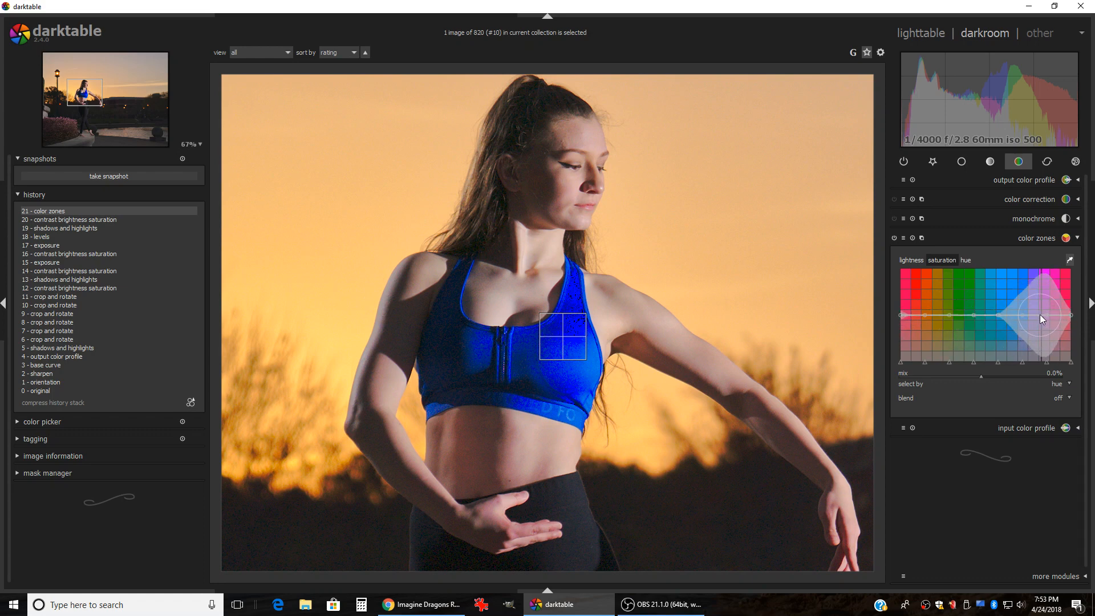
pyautogui.scroll(2, 1040, 313)
pyautogui.scroll(-4, 1040, 314)
pyautogui.scroll(-2, 1040, 313)
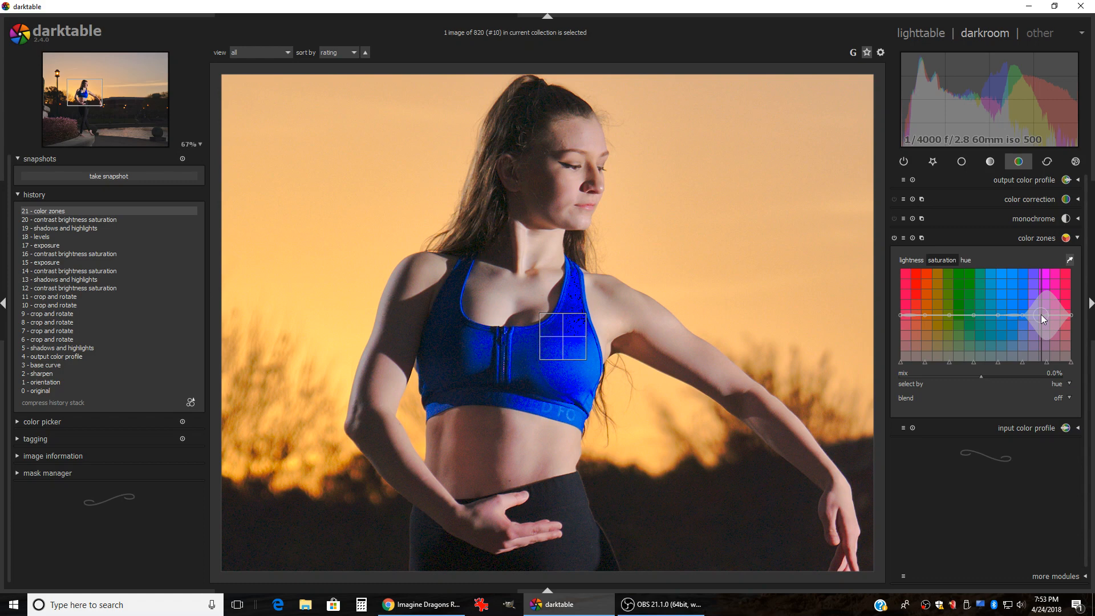
pyautogui.moveTo(1041, 314); pyautogui.dragTo(1043, 321)
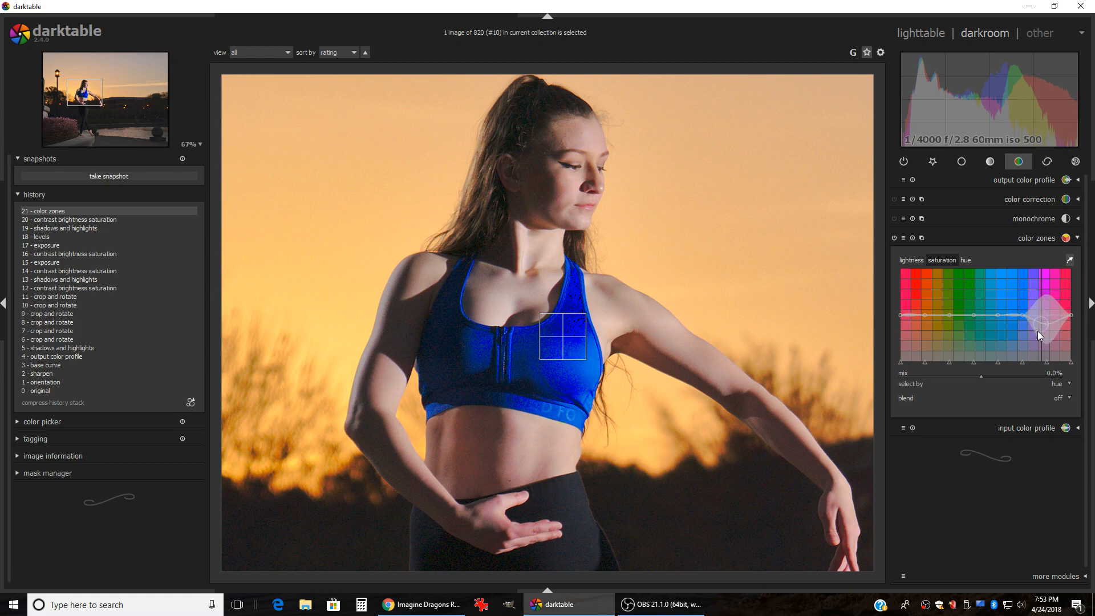
pyautogui.moveTo(1038, 332)
pyautogui.mouseDown()
pyautogui.moveTo(1038, 351)
pyautogui.moveTo(1039, 335)
pyautogui.mouseUp()
pyautogui.middleClick(451, 333)
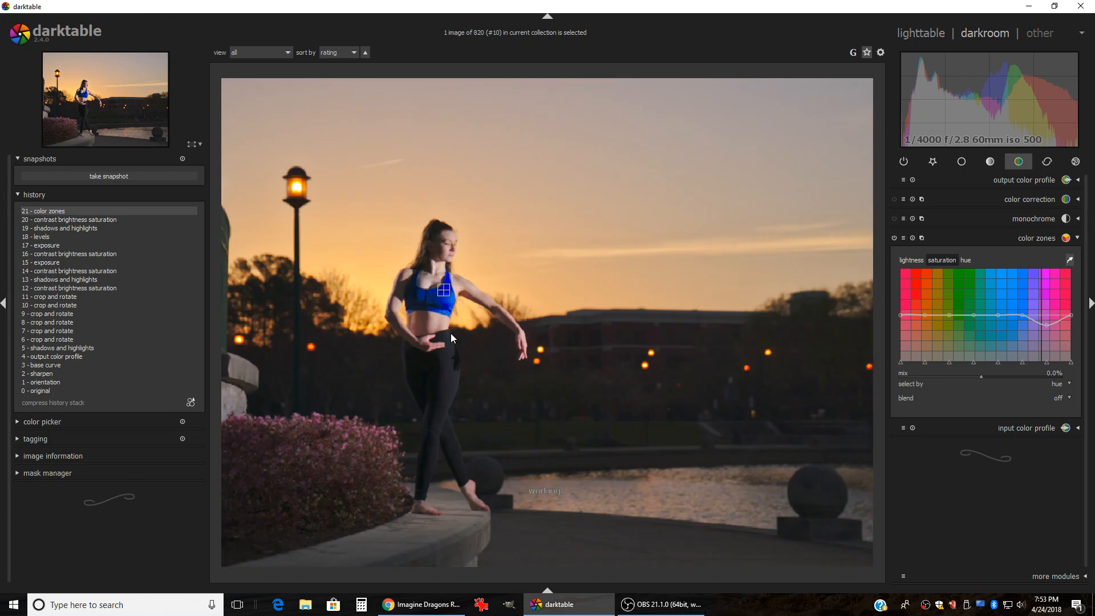
# Step: Turn off the color zones picker and collapse the color zones module
pyautogui.click(1071, 261)
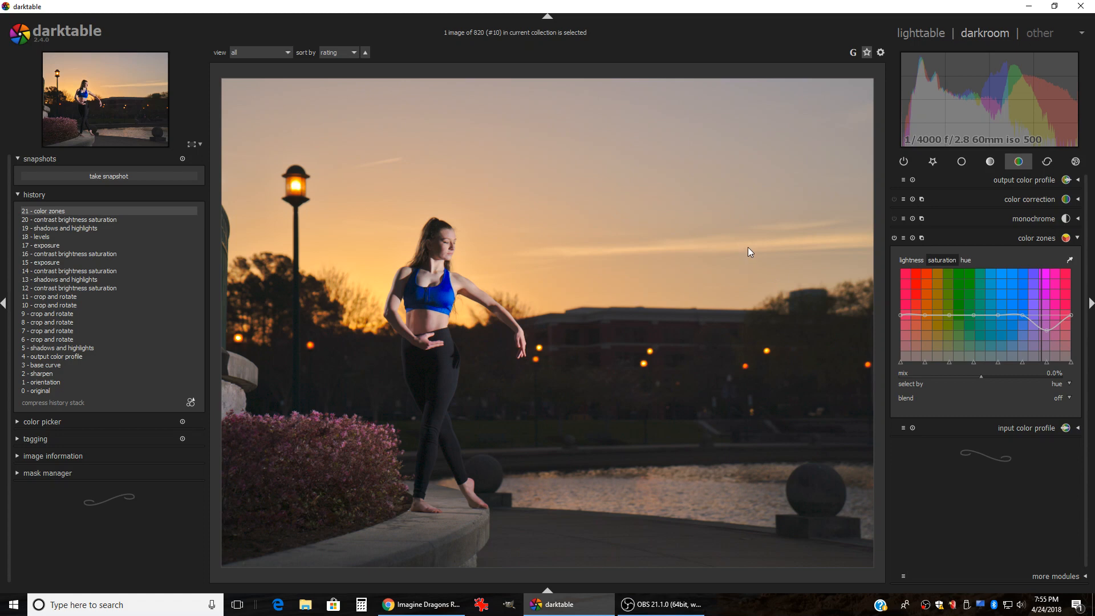
pyautogui.click(995, 238)
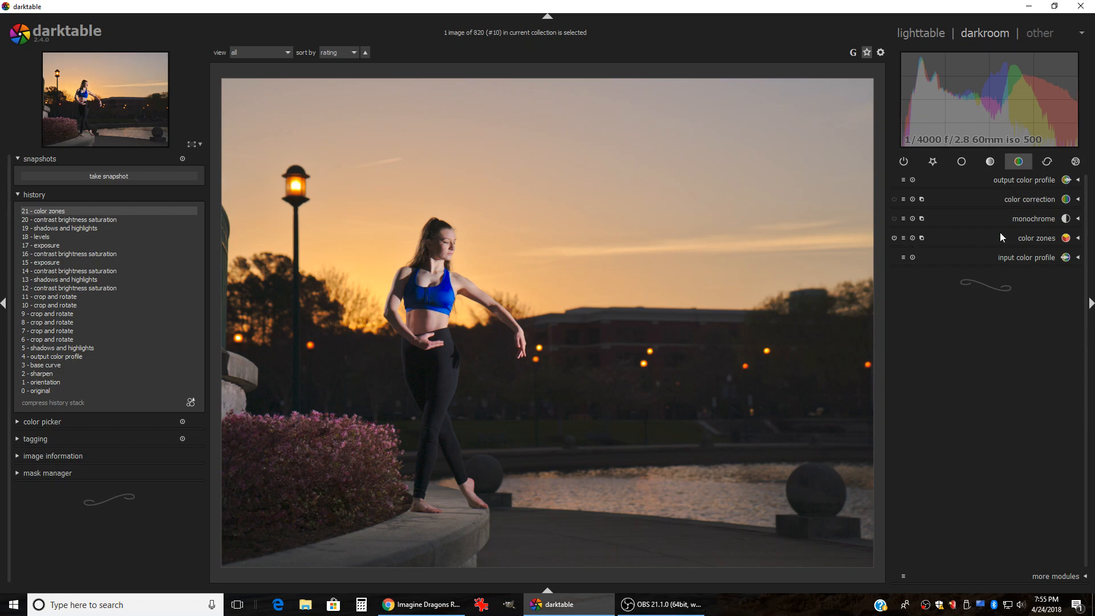
# Step: Try several contrast values in contrast brightness saturation, then reset contrast to its default
pyautogui.click(951, 162)
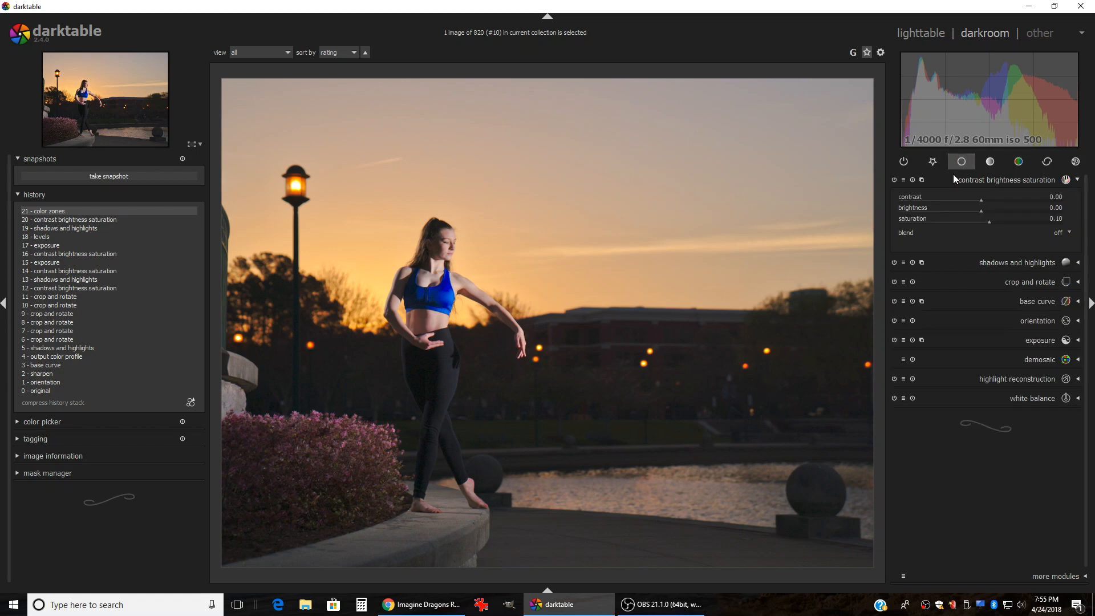
pyautogui.click(995, 180)
pyautogui.click(993, 180)
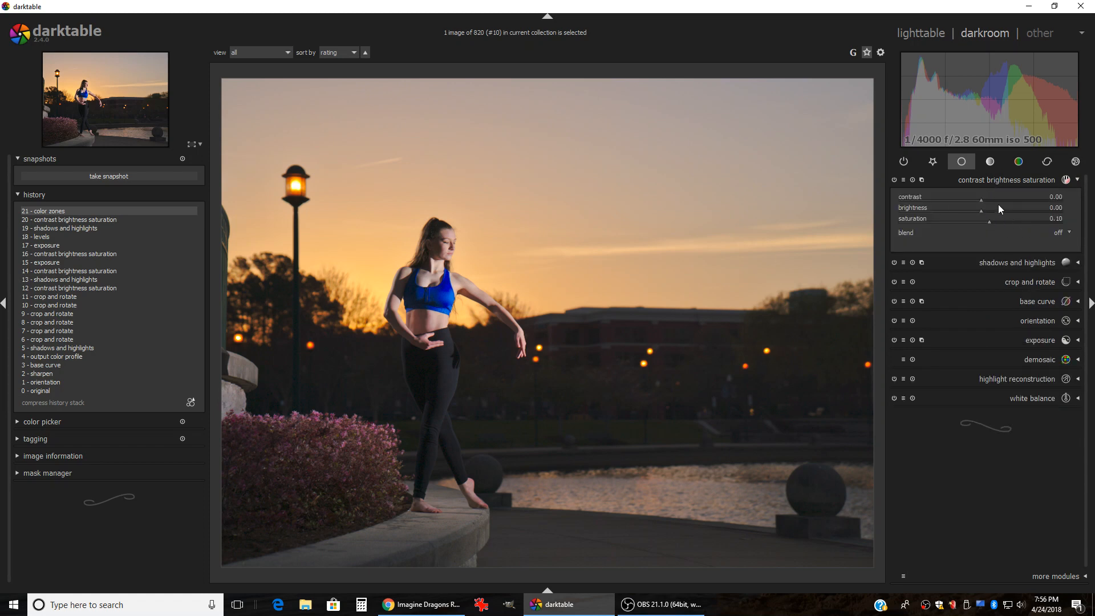
pyautogui.moveTo(981, 200)
pyautogui.mouseDown()
pyautogui.moveTo(1011, 200)
pyautogui.moveTo(1001, 201)
pyautogui.mouseUp()
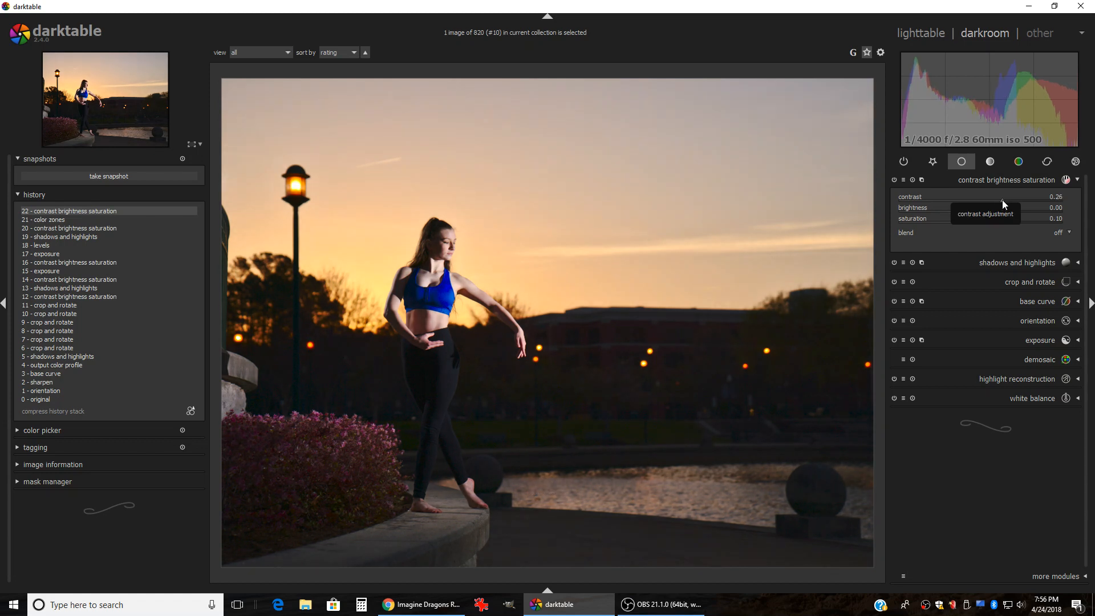
pyautogui.moveTo(1001, 200); pyautogui.dragTo(998, 200)
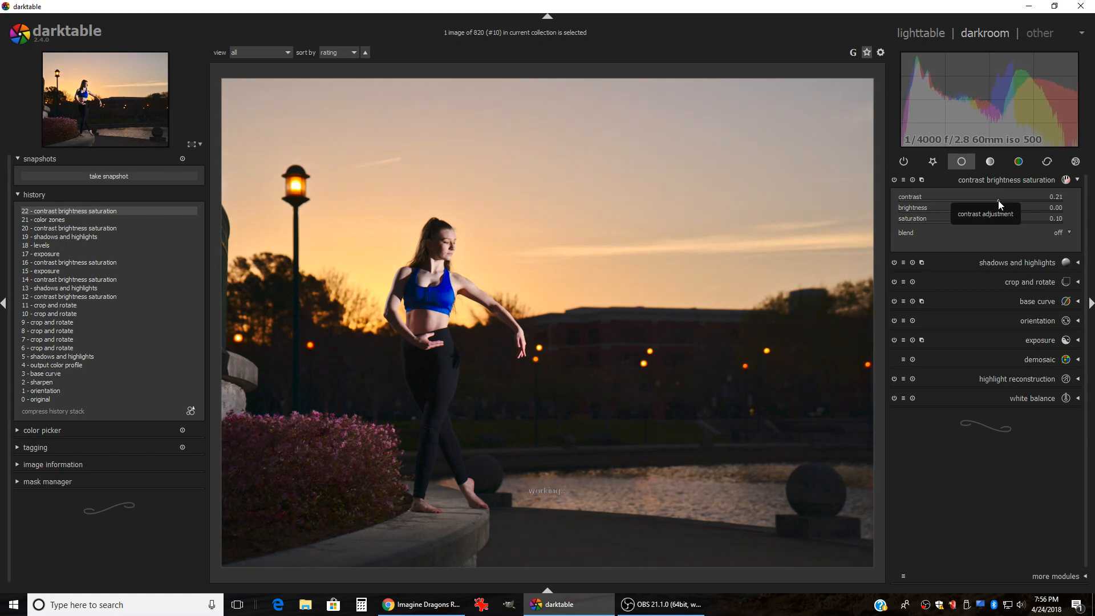
pyautogui.scroll(-1, 998, 200)
pyautogui.scroll(-4, 995, 203)
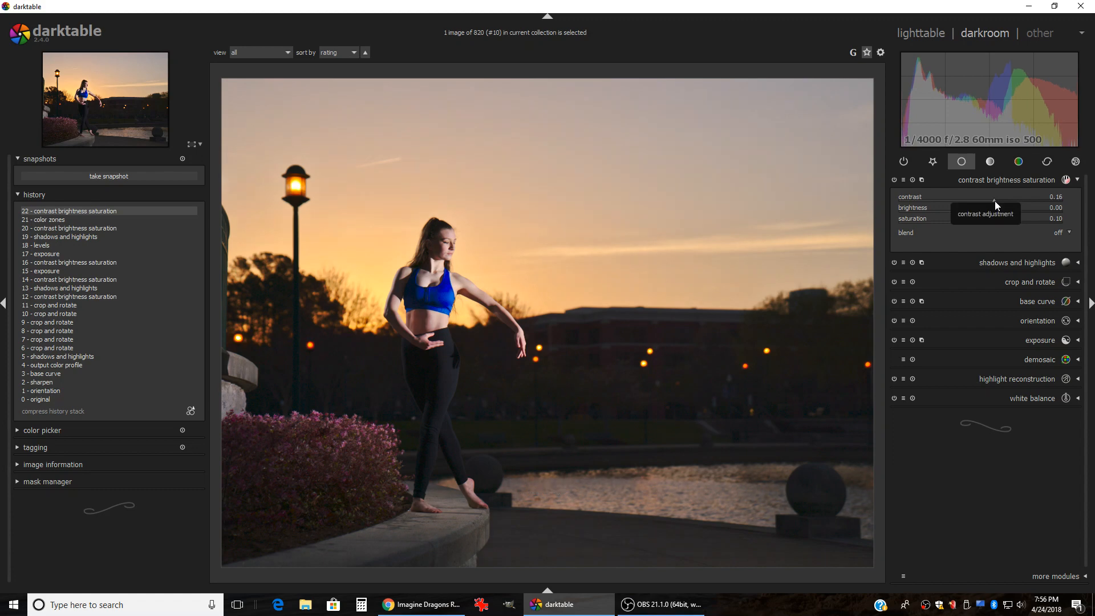
pyautogui.scroll(-1, 994, 201)
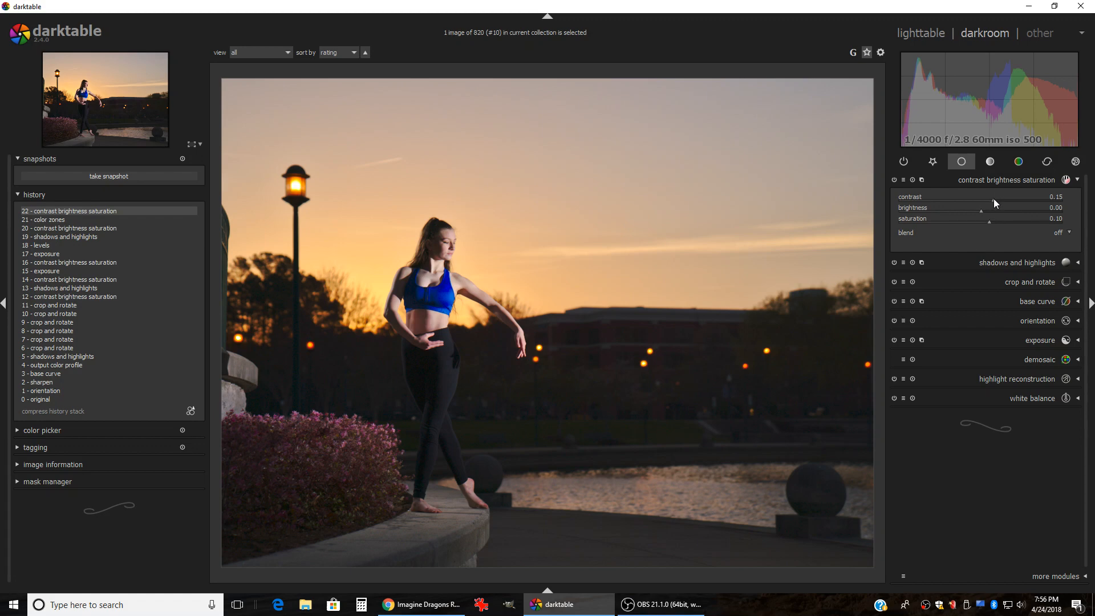
pyautogui.moveTo(994, 200); pyautogui.dragTo(981, 198)
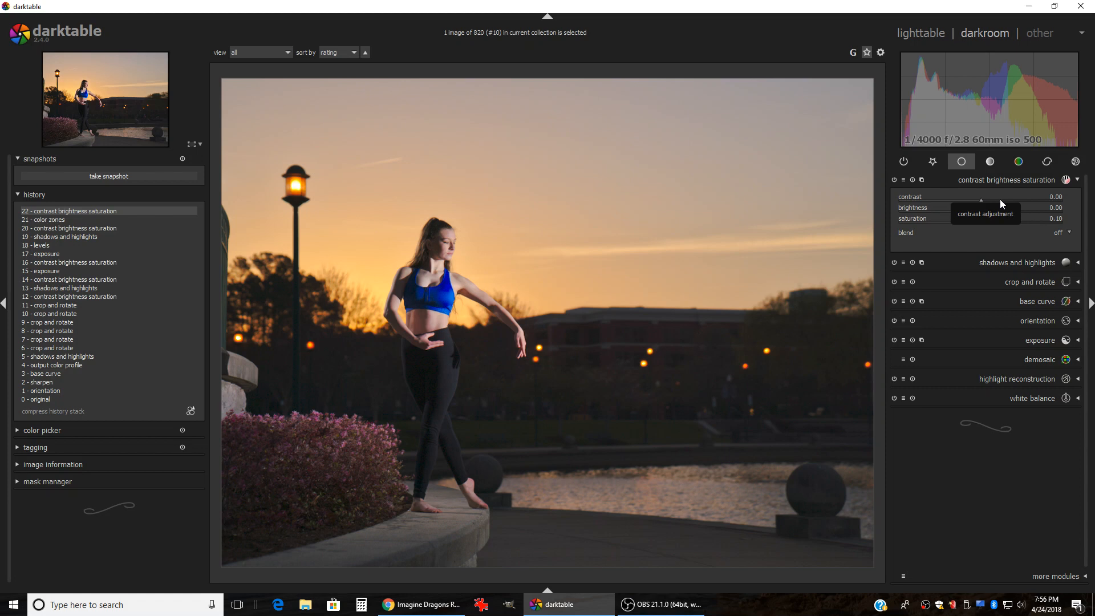
pyautogui.click(997, 200)
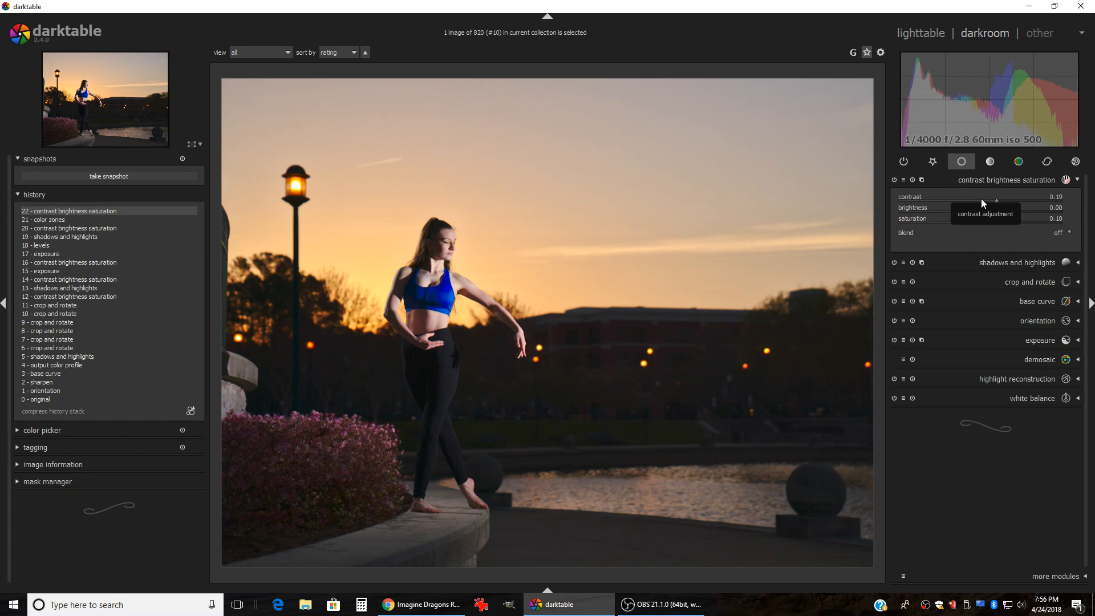
pyautogui.doubleClick(981, 199)
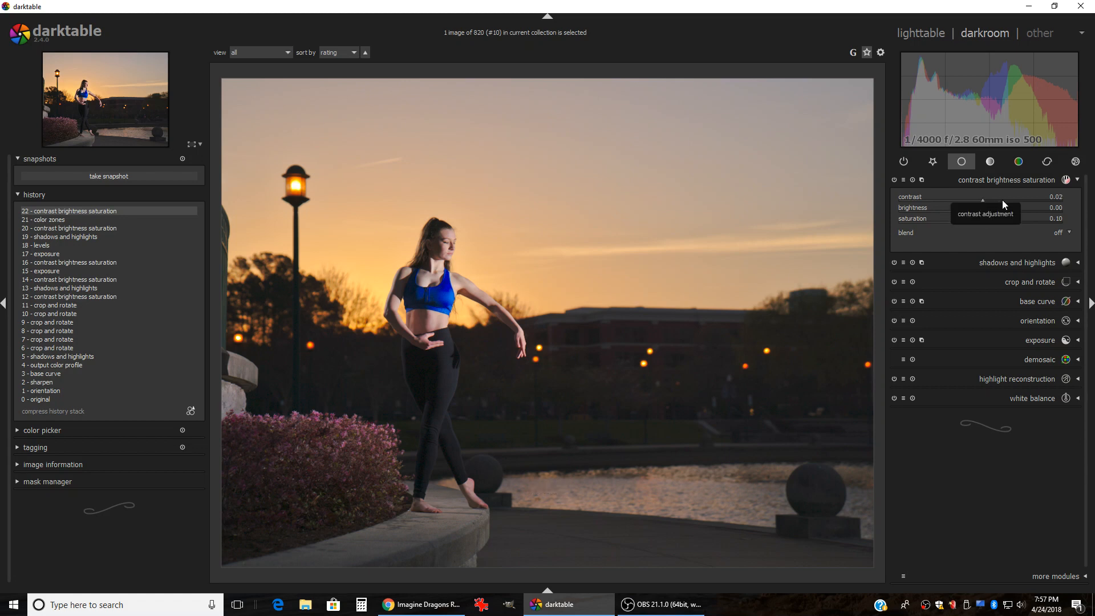
# Step: Raise contrast in small steps to 0.09
pyautogui.scroll(2, 1002, 201)
pyautogui.scroll(1, 1003, 201)
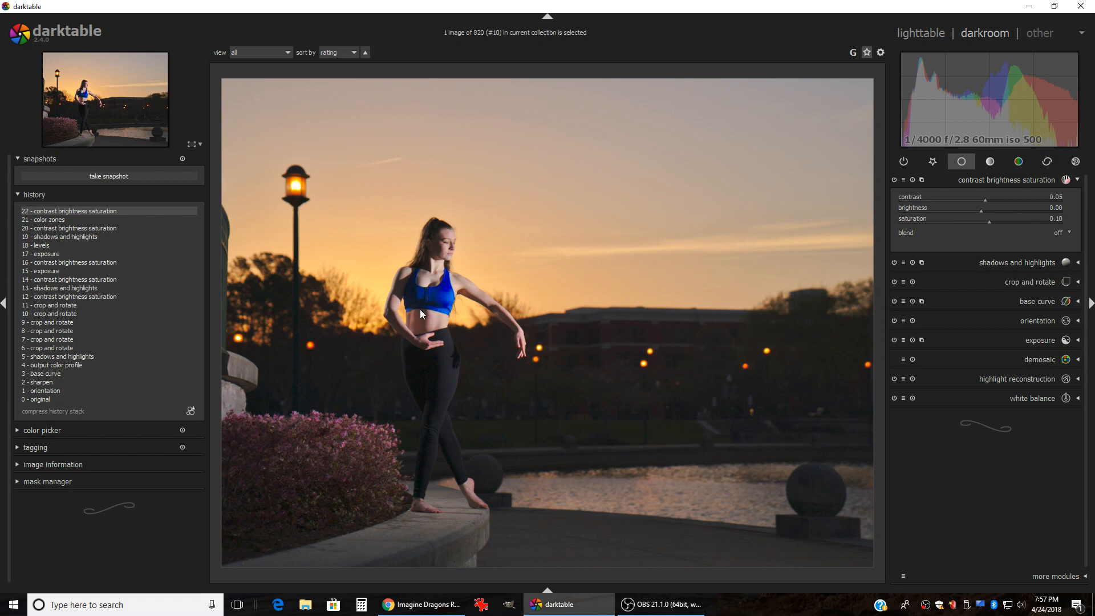
pyautogui.scroll(2, 1000, 200)
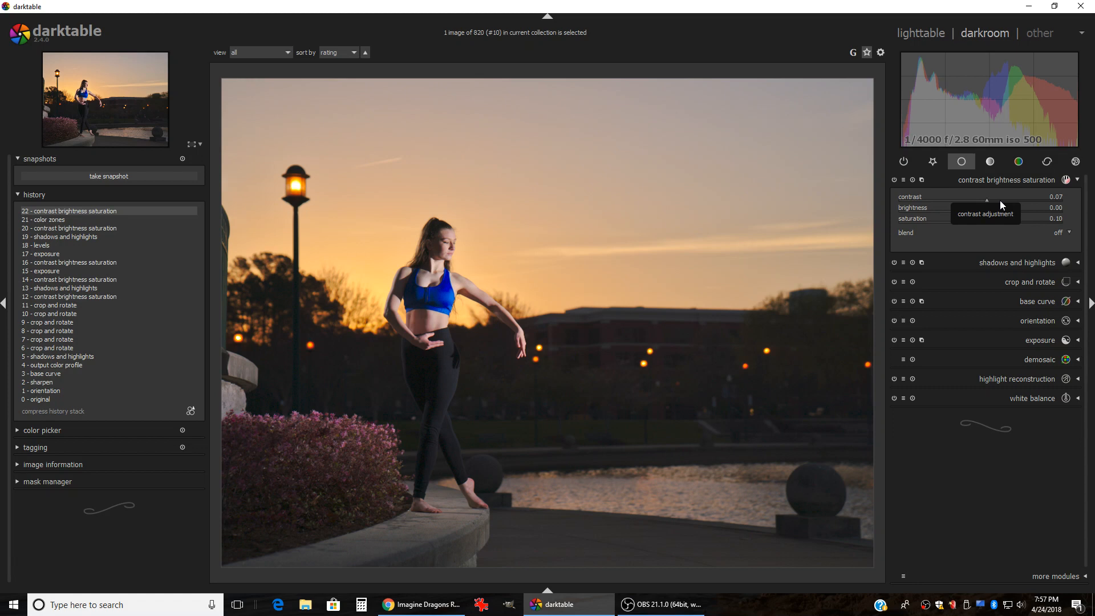
pyautogui.scroll(2, 1000, 200)
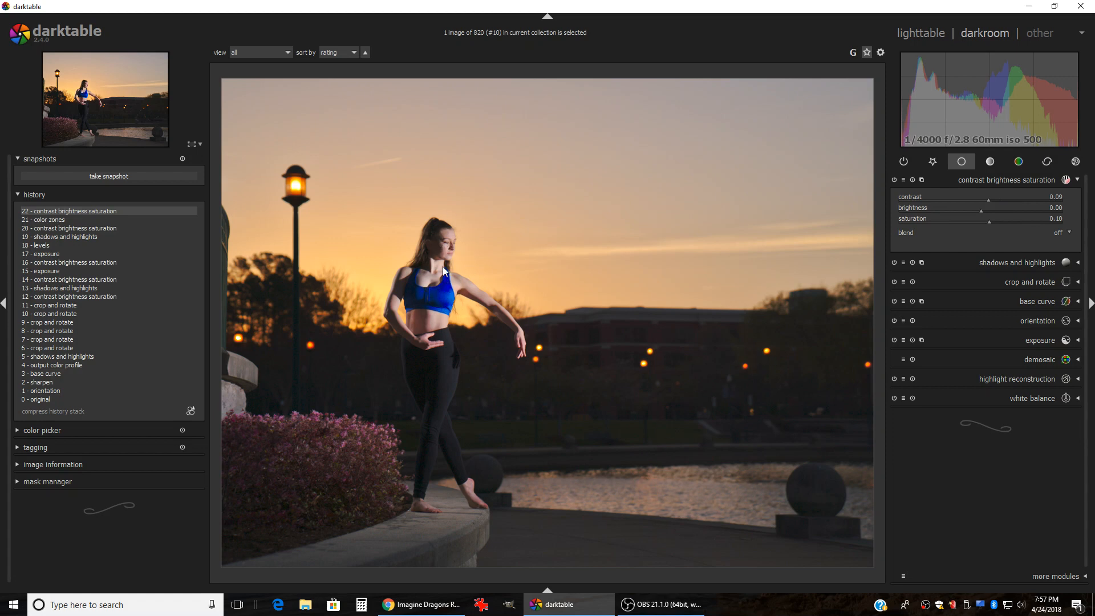
pyautogui.scroll(3, 411, 272)
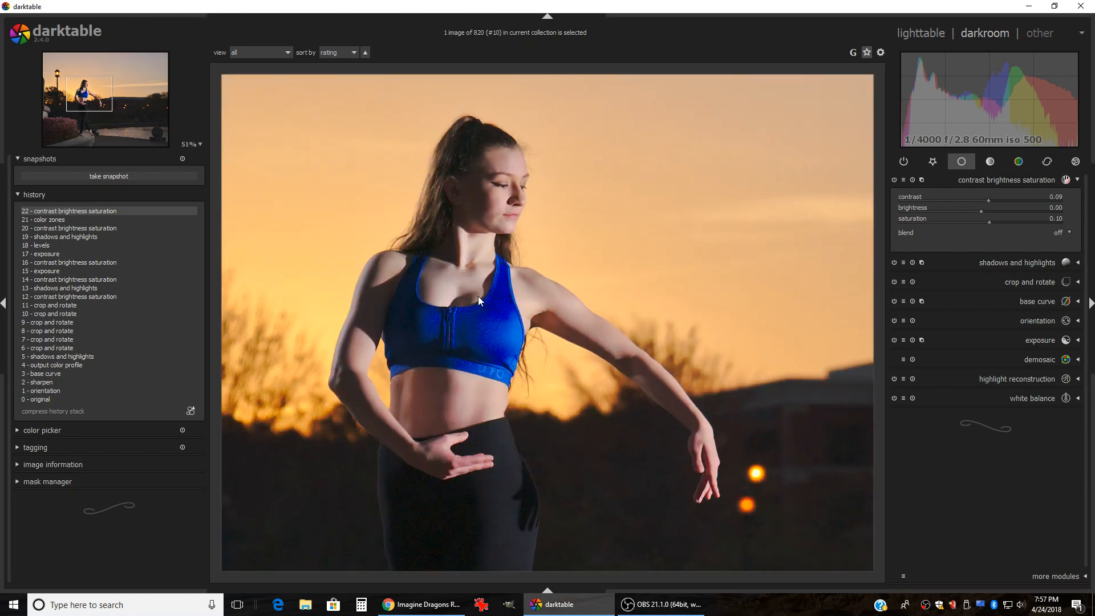
pyautogui.scroll(-3, 534, 303)
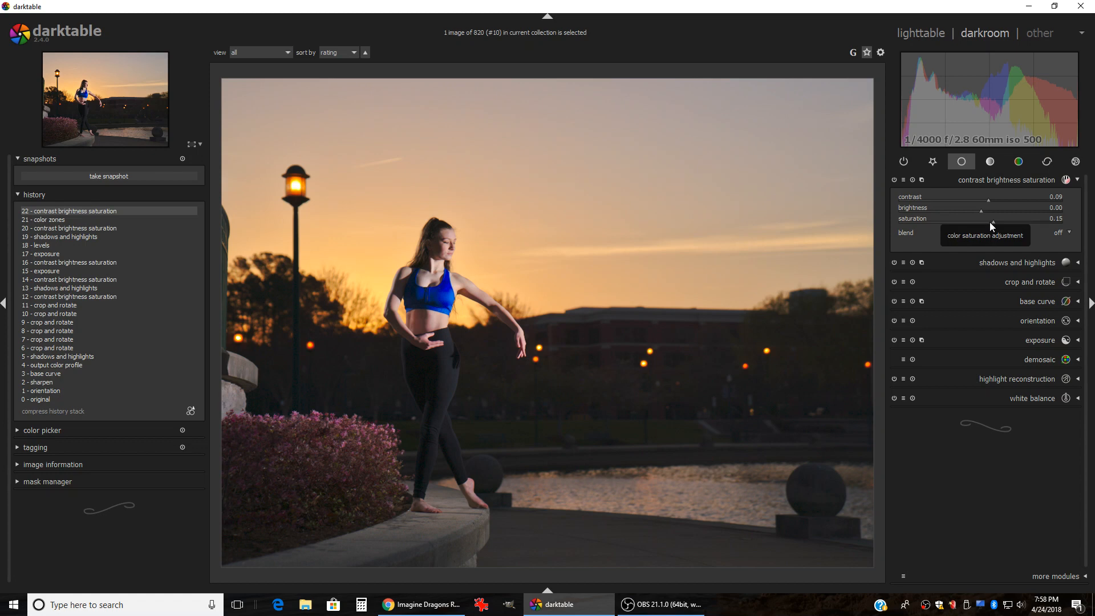
# Step: Return saturation to 0.10 and go back to the lighttable photo grid
pyautogui.scroll(-5, 990, 221)
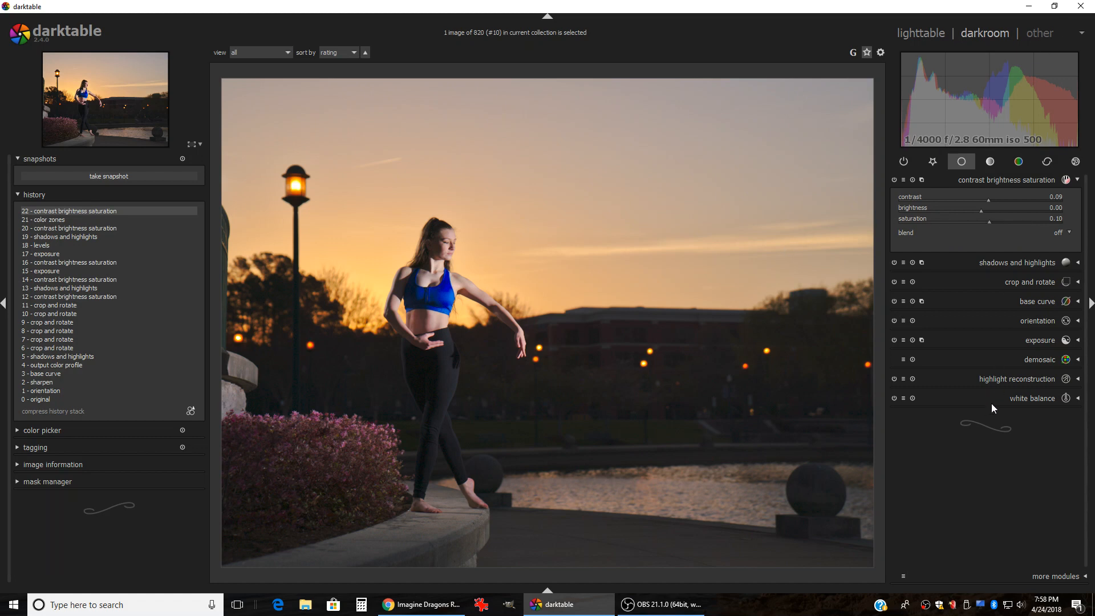
pyautogui.click(921, 33)
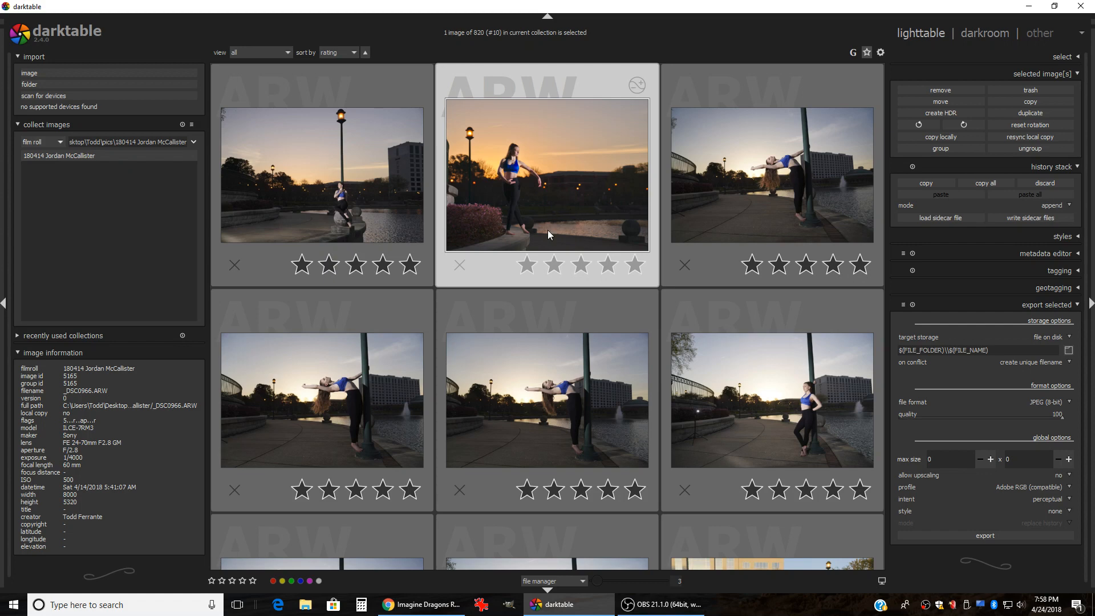
# Step: Export the edited dancer photo to disk as a JPEG and minimize darktable
pyautogui.click(984, 536)
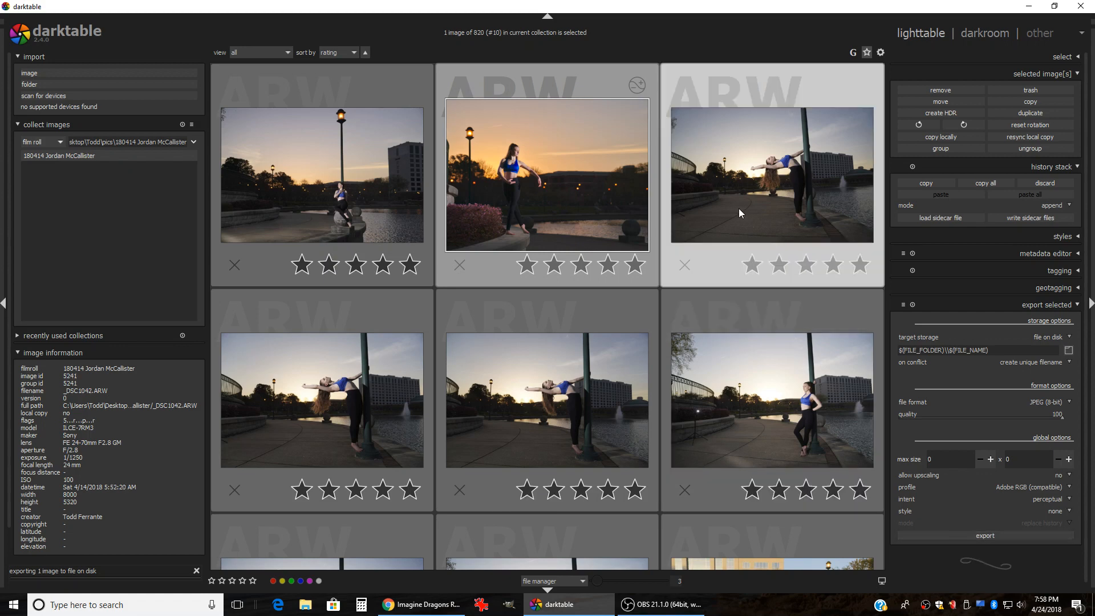
pyautogui.click(1028, 6)
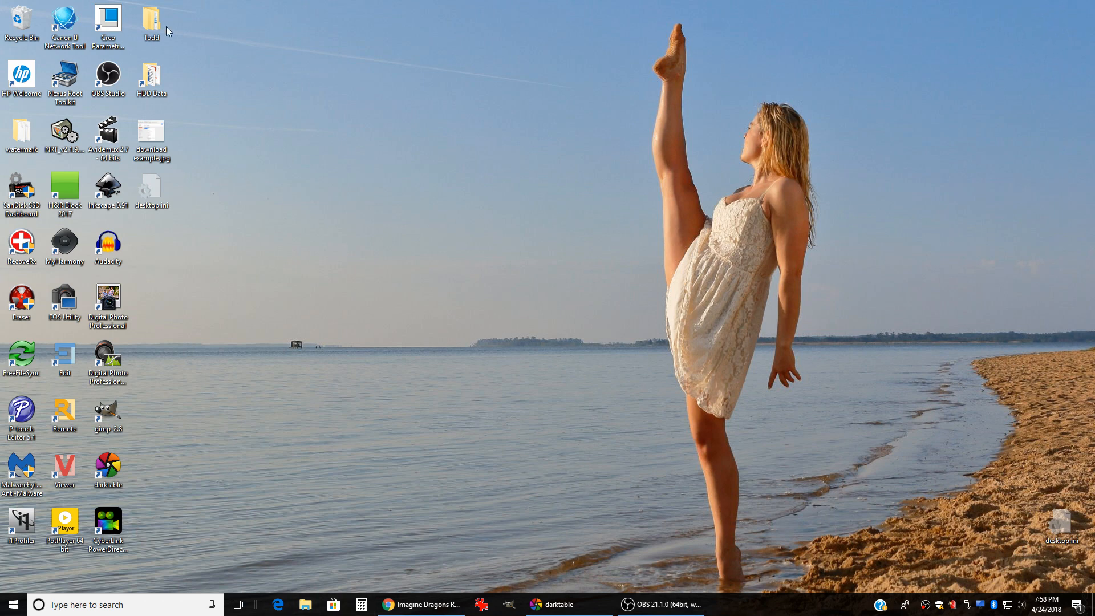
# Step: Open Todd > pics > the shoot folder sorted by date, then drop _DSC0966.jpg onto GIMP
pyautogui.doubleClick(147, 28)
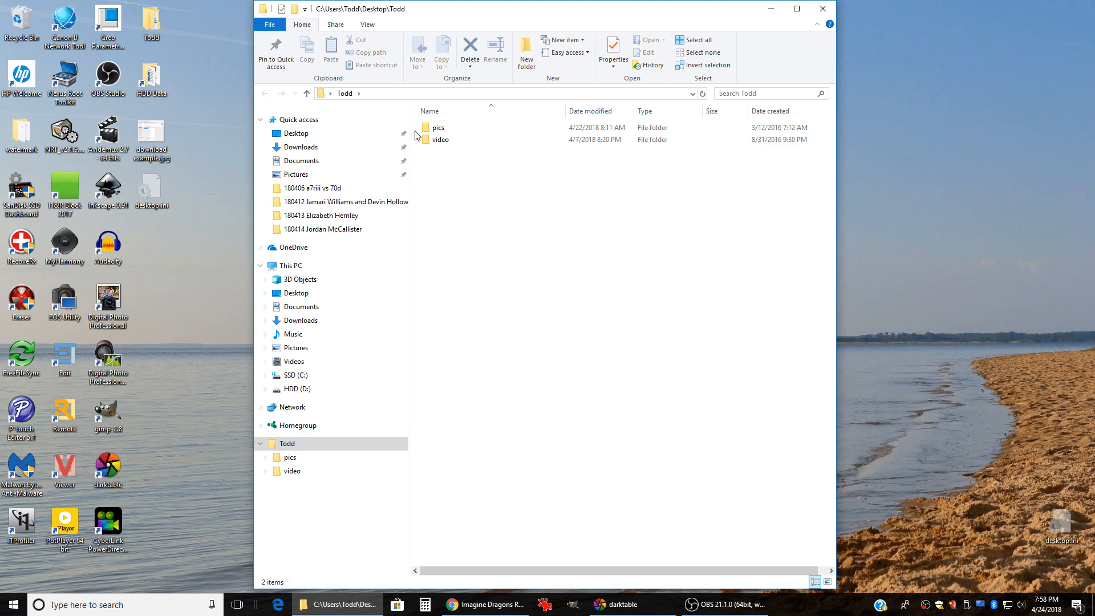
pyautogui.click(435, 131)
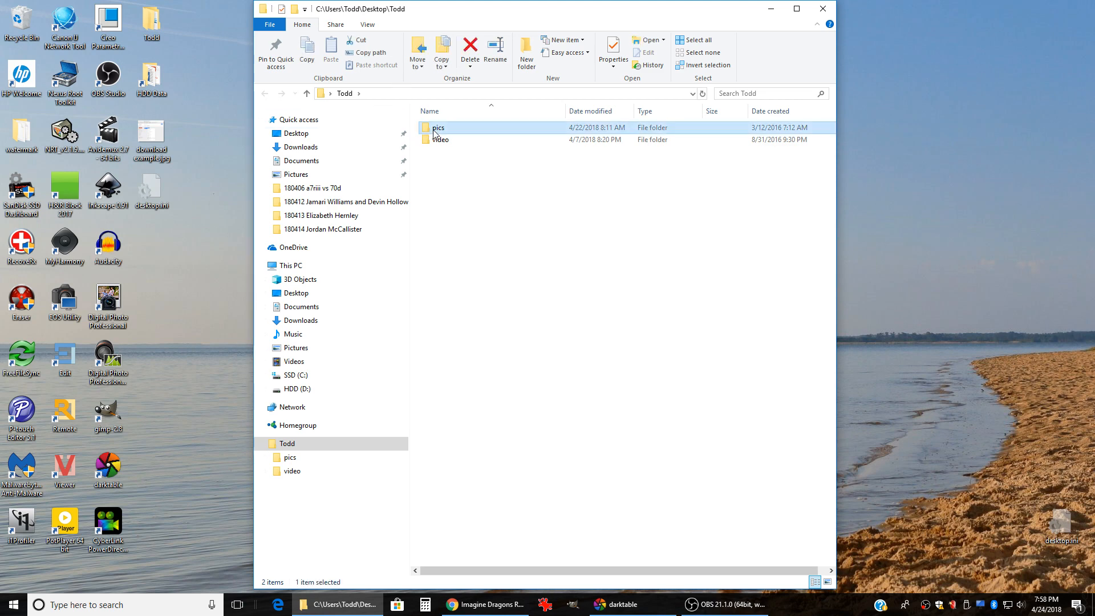
pyautogui.doubleClick(435, 131)
pyautogui.doubleClick(456, 272)
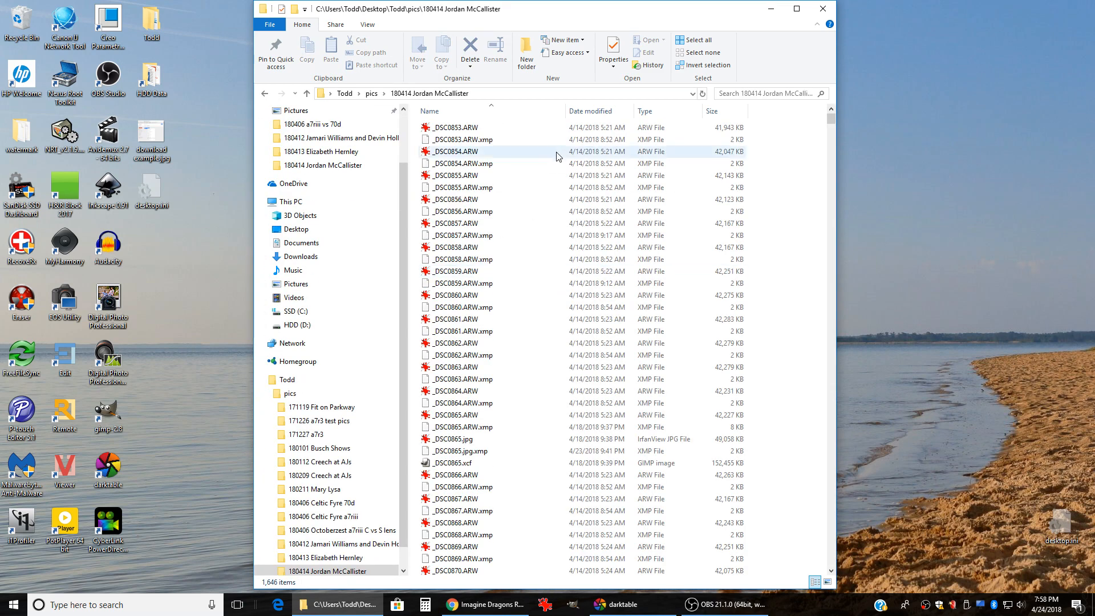
pyautogui.click(590, 111)
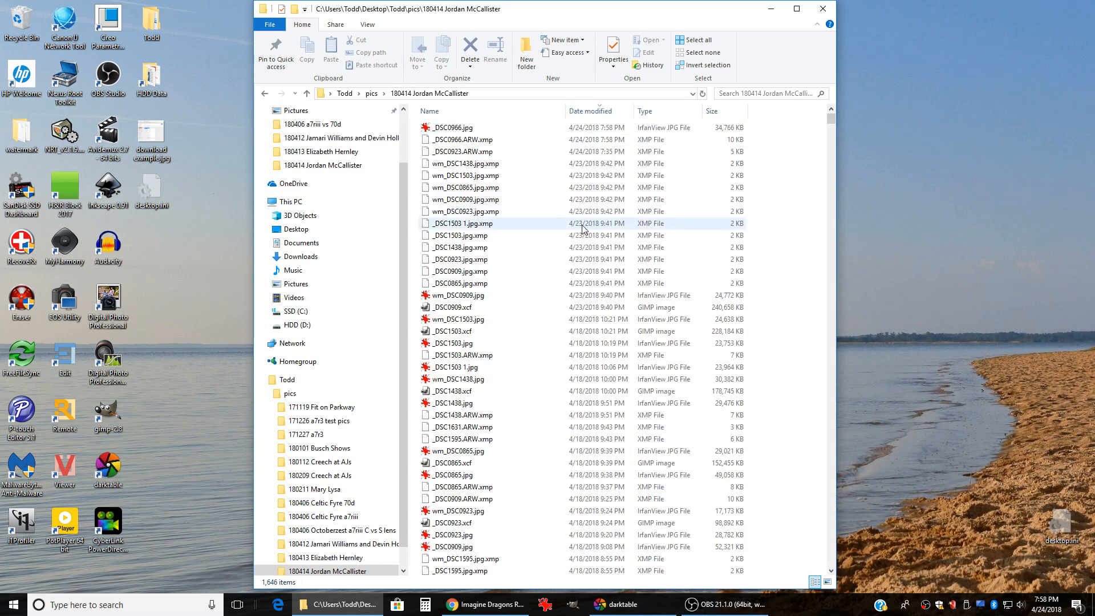
pyautogui.click(445, 130)
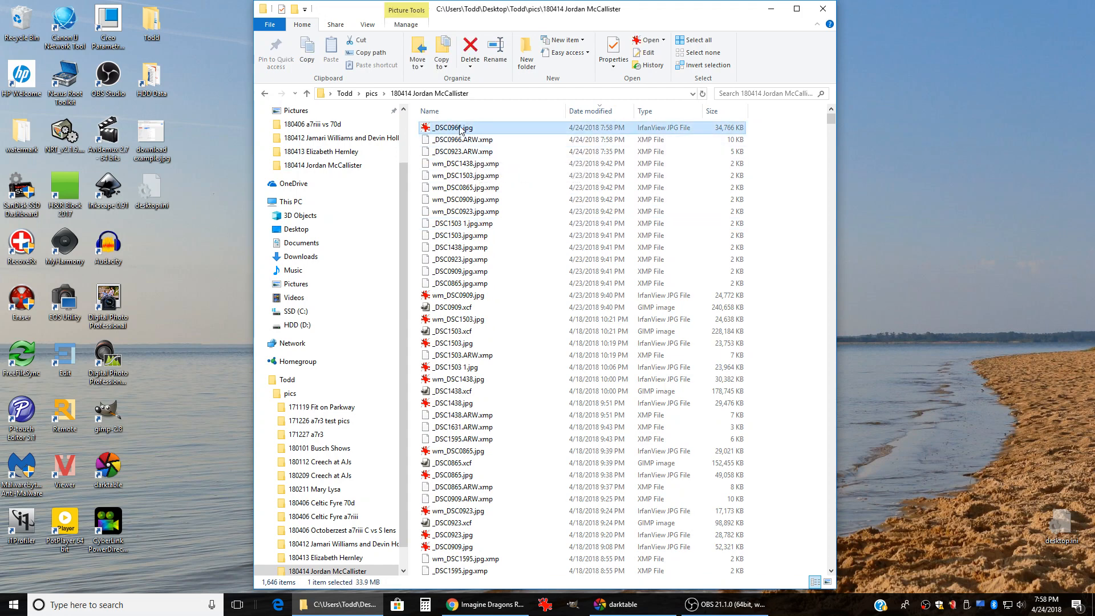
pyautogui.moveTo(460, 129); pyautogui.dragTo(106, 420)
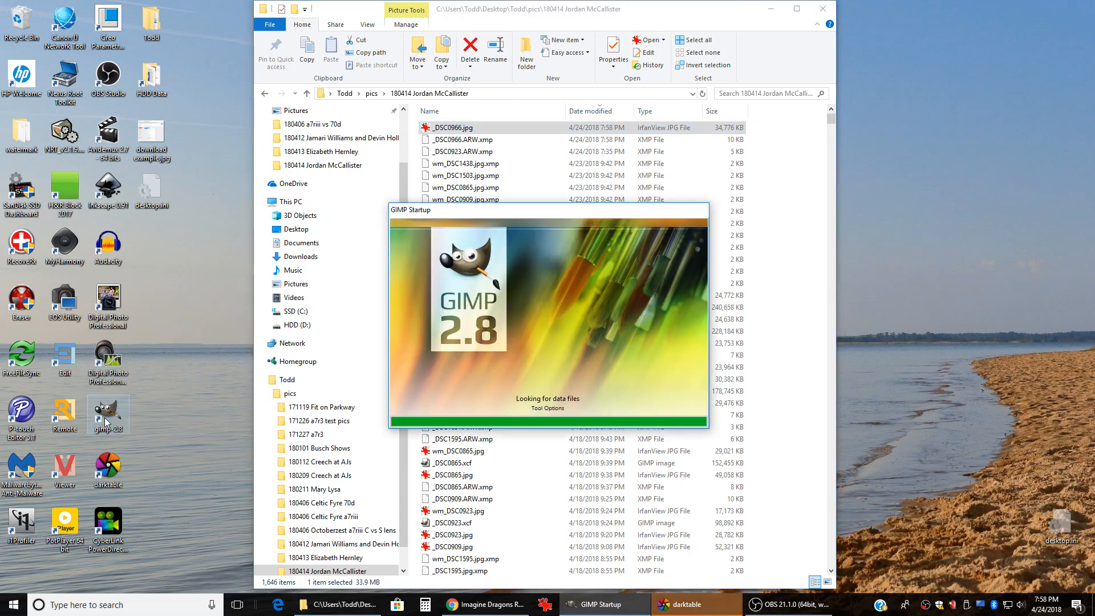
# Step: Minimize the file browser, maximize GIMP on _DSC0966.jpg, and switch to Single-Window Mode
pyautogui.click(773, 11)
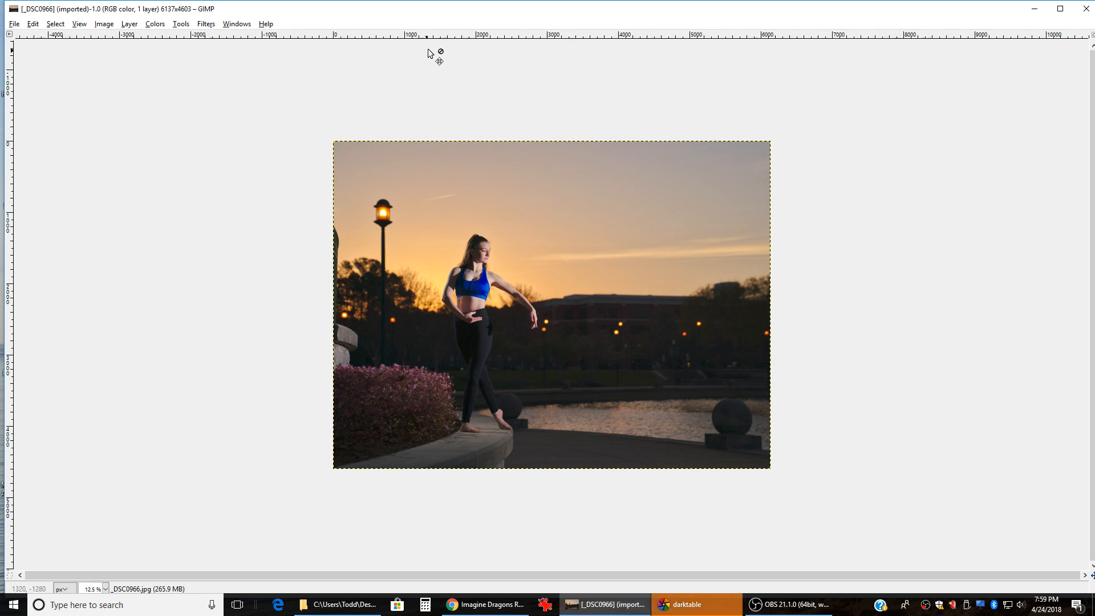
pyautogui.doubleClick(450, 13)
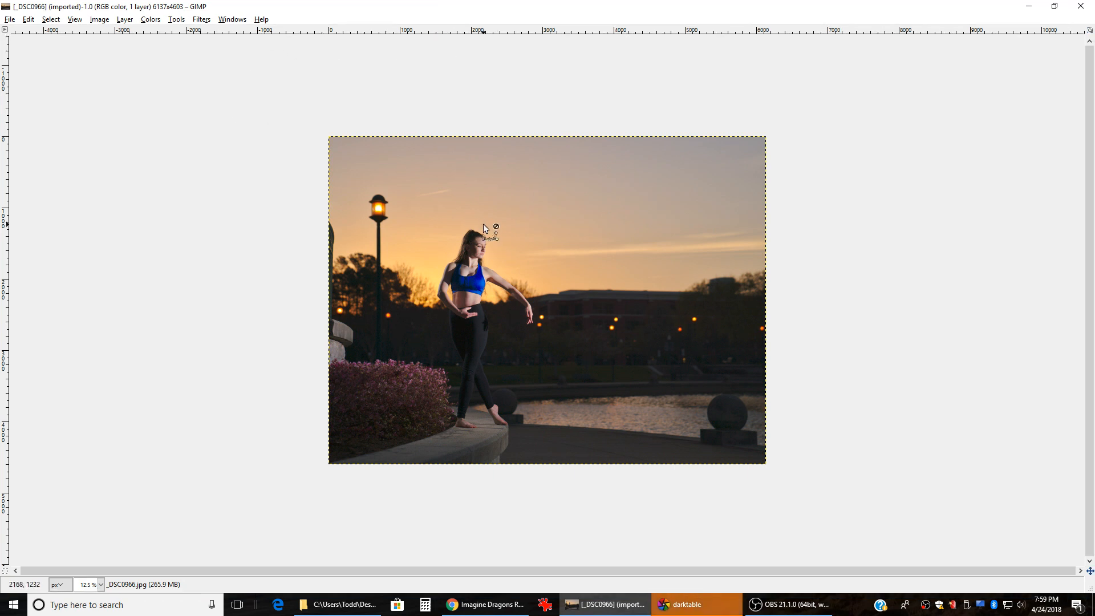
pyautogui.scroll(2, 483, 224)
pyautogui.scroll(-1, 487, 219)
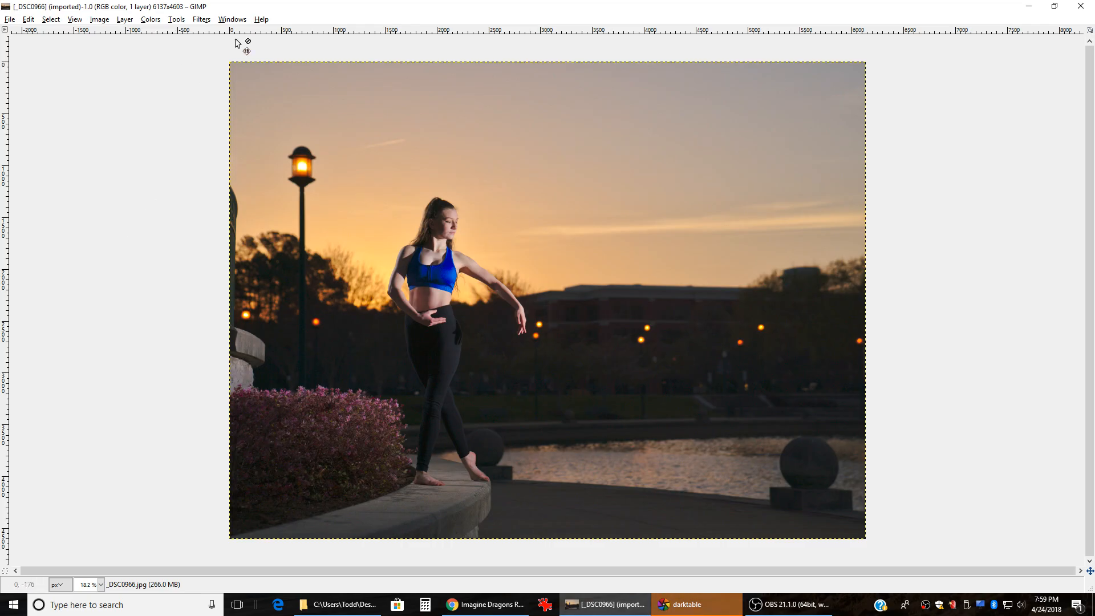
pyautogui.click(231, 20)
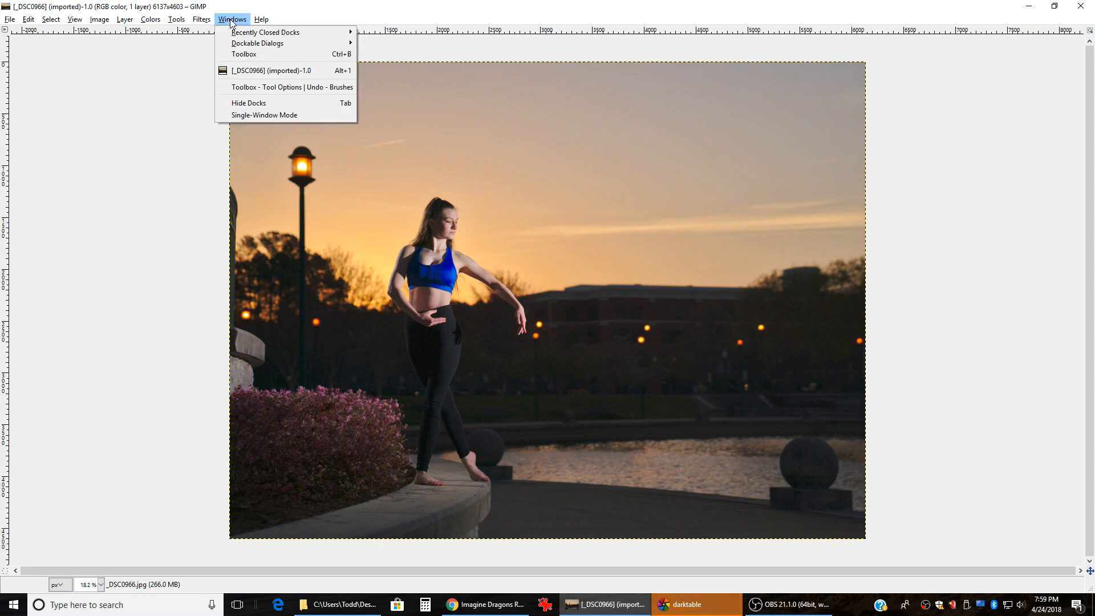
pyautogui.click(240, 115)
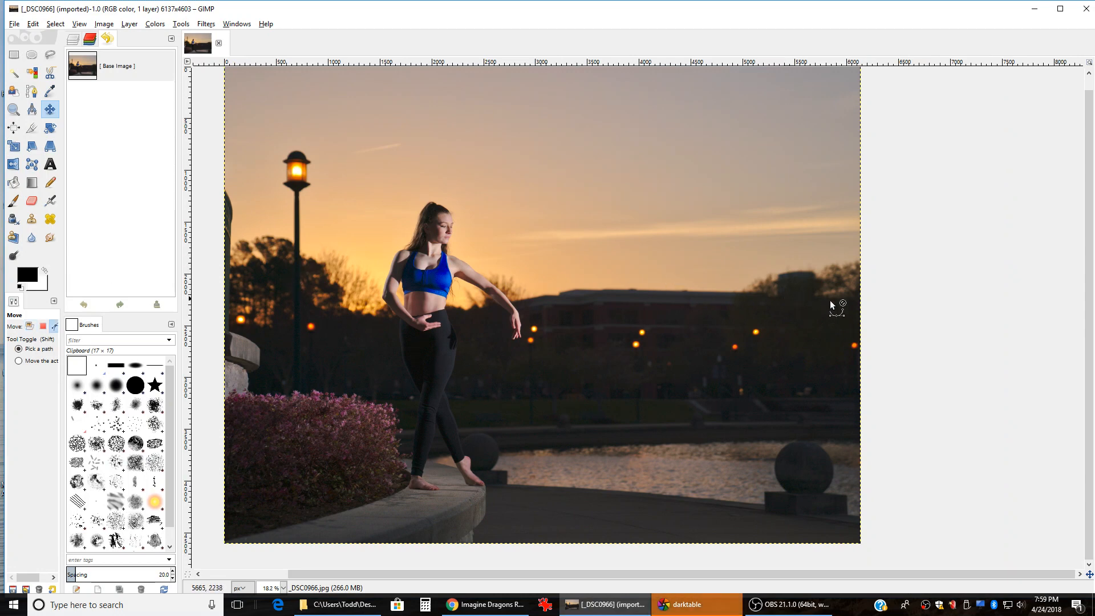
# Step: Widen the docked panels and the toolbox so tools show in five columns
pyautogui.scroll(-1, 902, 306)
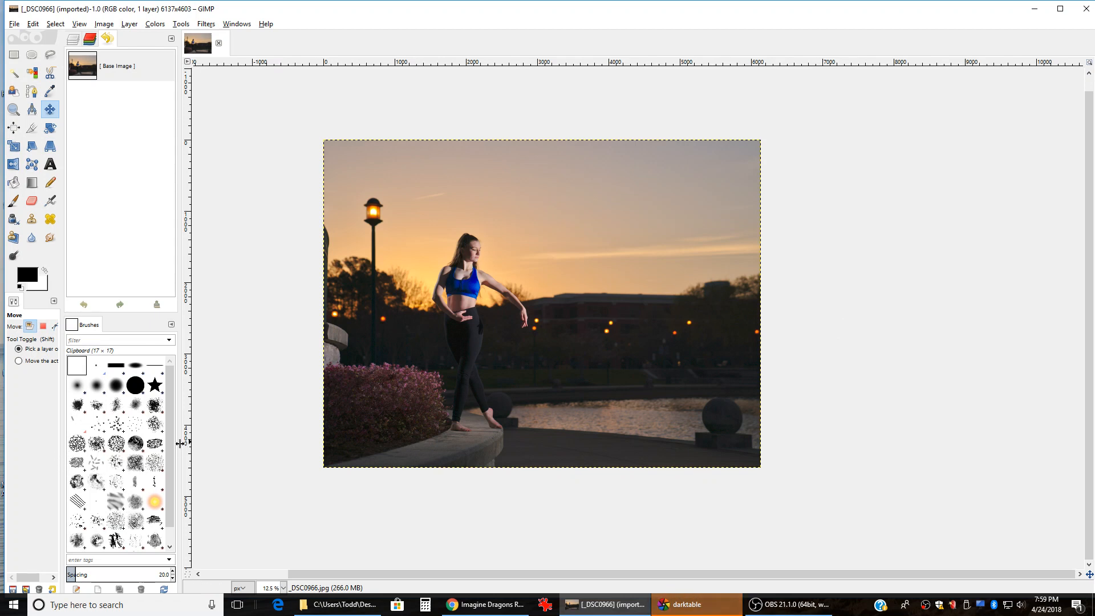
pyautogui.moveTo(180, 443); pyautogui.dragTo(223, 442)
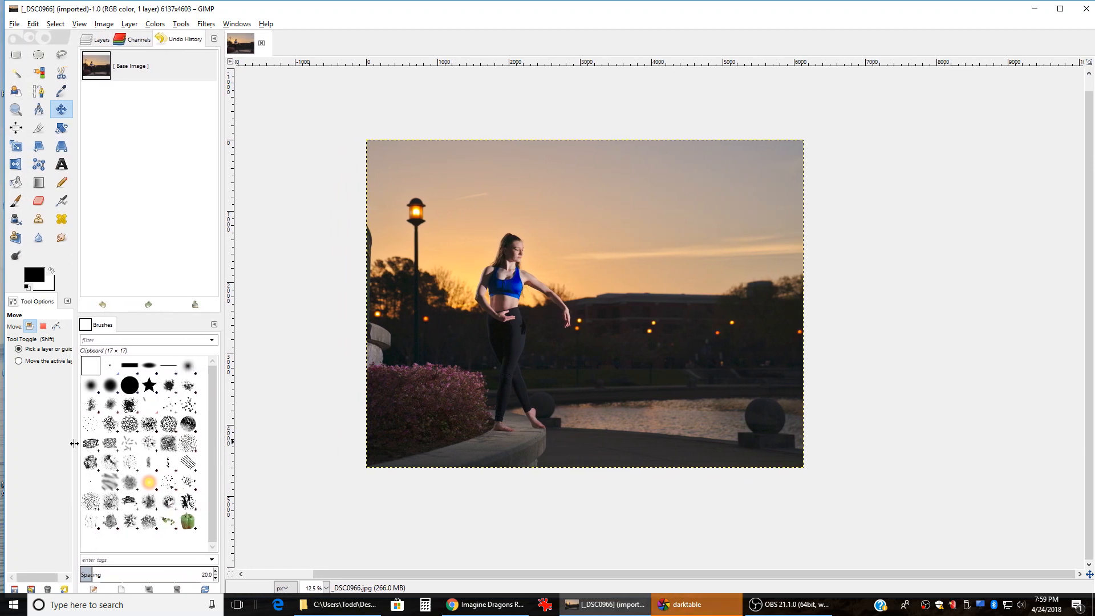
pyautogui.moveTo(75, 443); pyautogui.dragTo(123, 445)
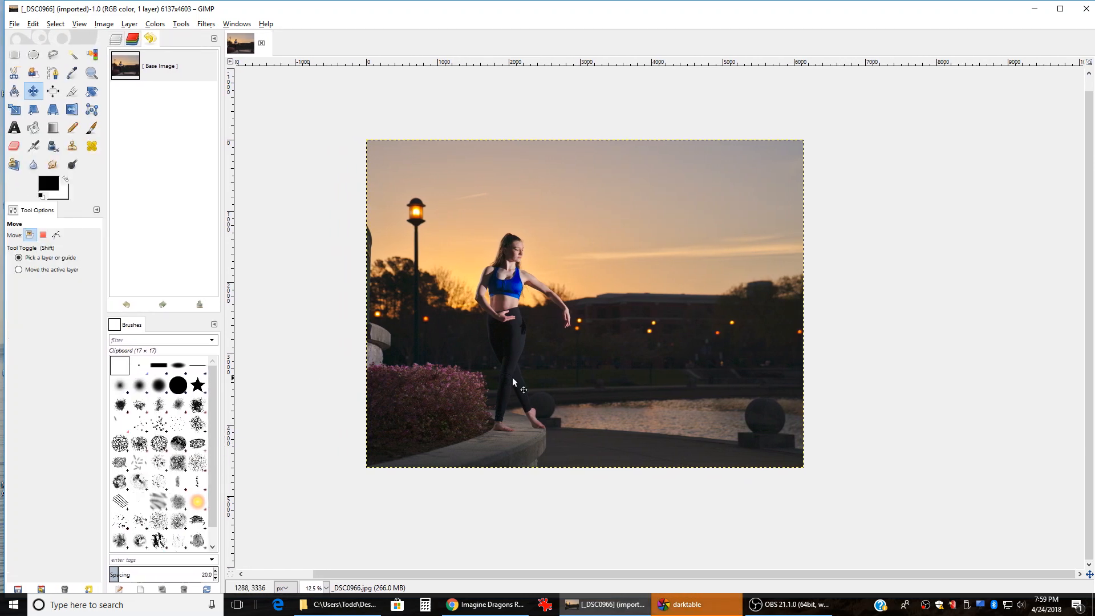
pyautogui.scroll(1, 423, 272)
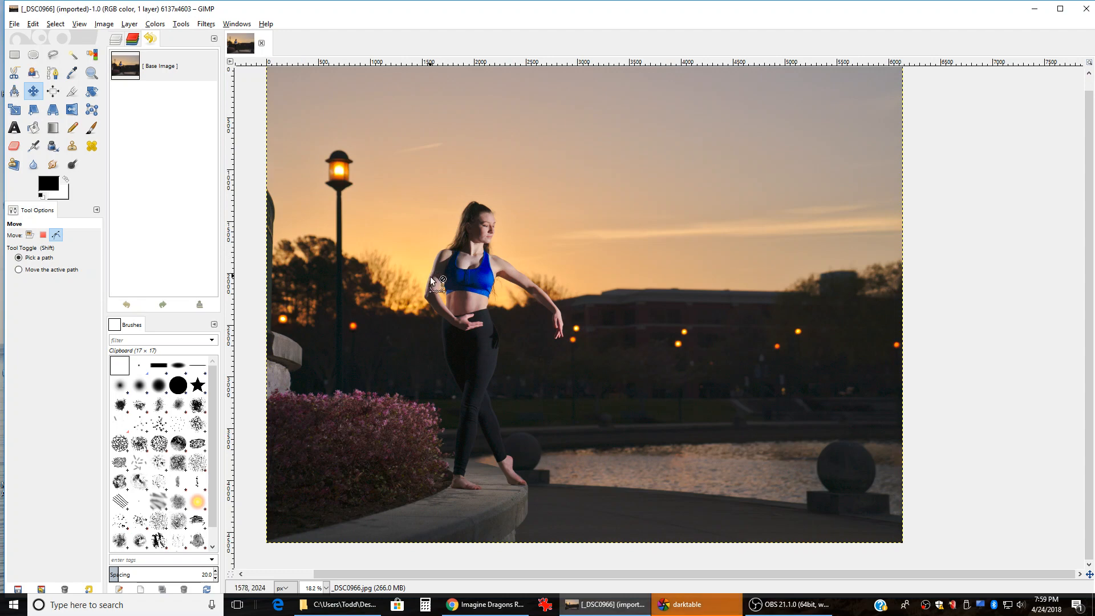
pyautogui.scroll(-1, 875, 365)
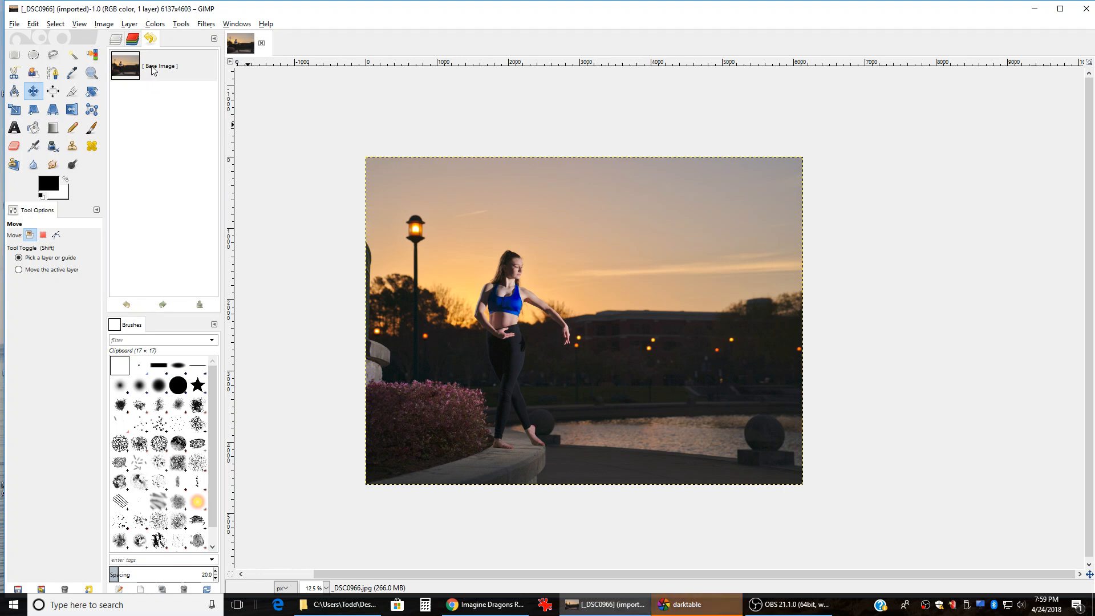
pyautogui.click(114, 42)
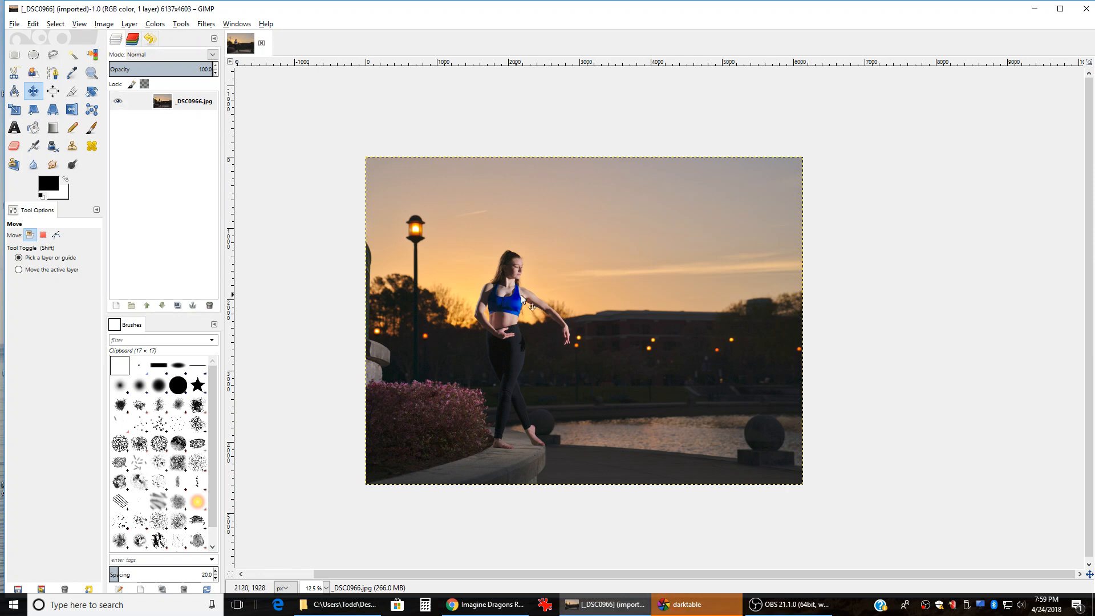
pyautogui.scroll(1, 385, 254)
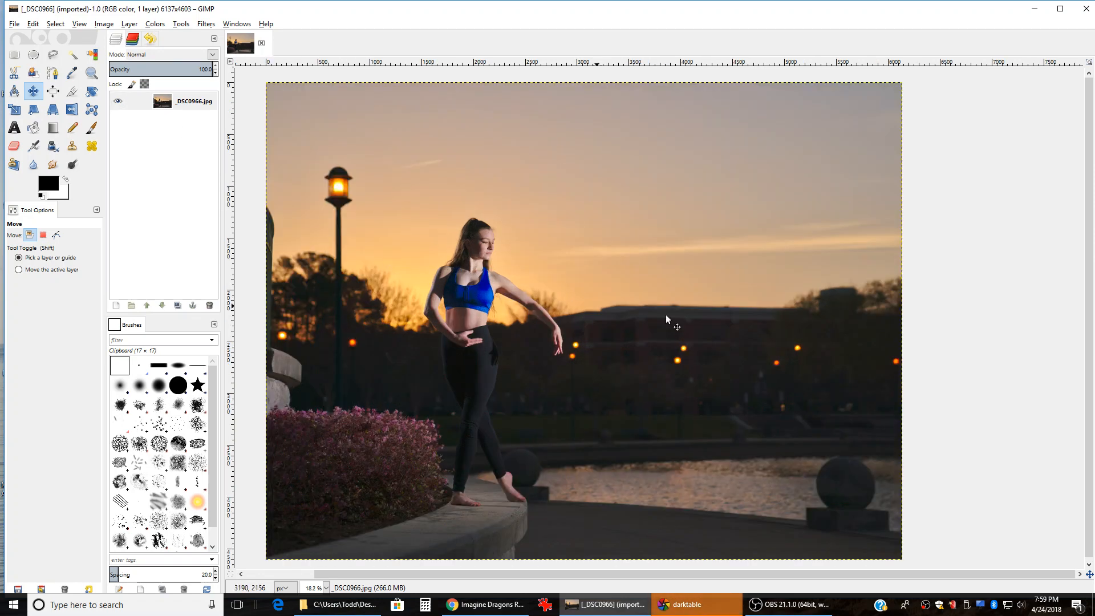
pyautogui.scroll(-1, 800, 333)
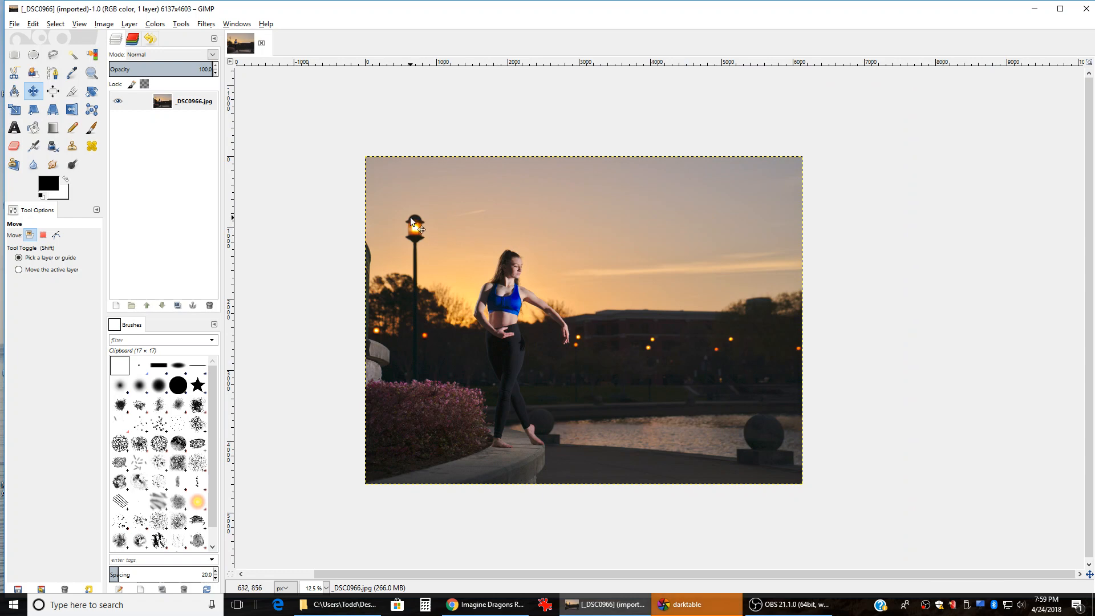
pyautogui.scroll(5, 436, 231)
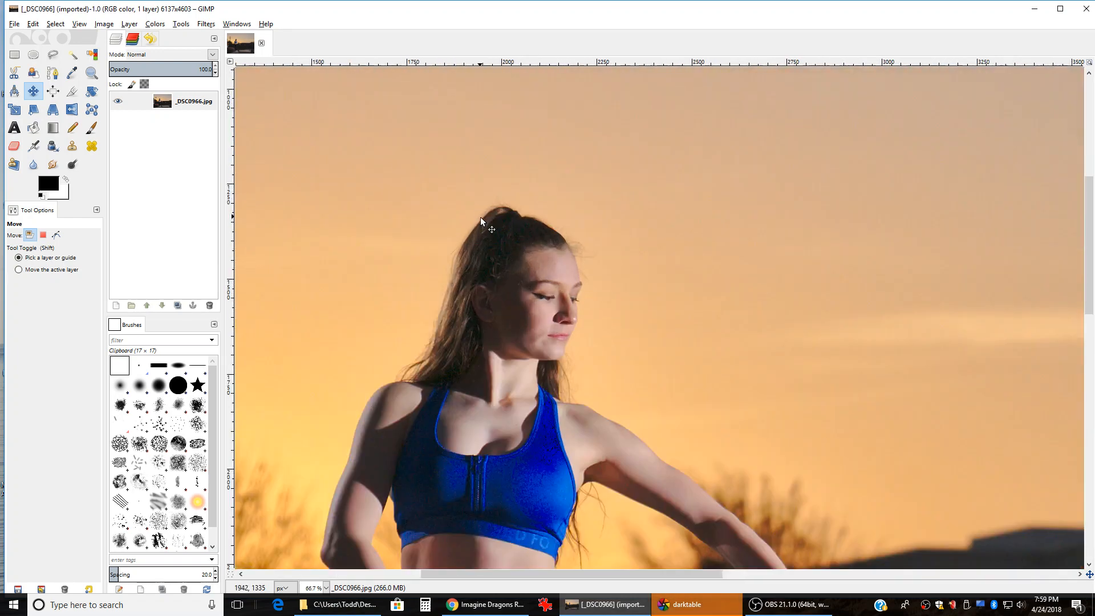
pyautogui.scroll(1, 590, 235)
pyautogui.scroll(4, 627, 265)
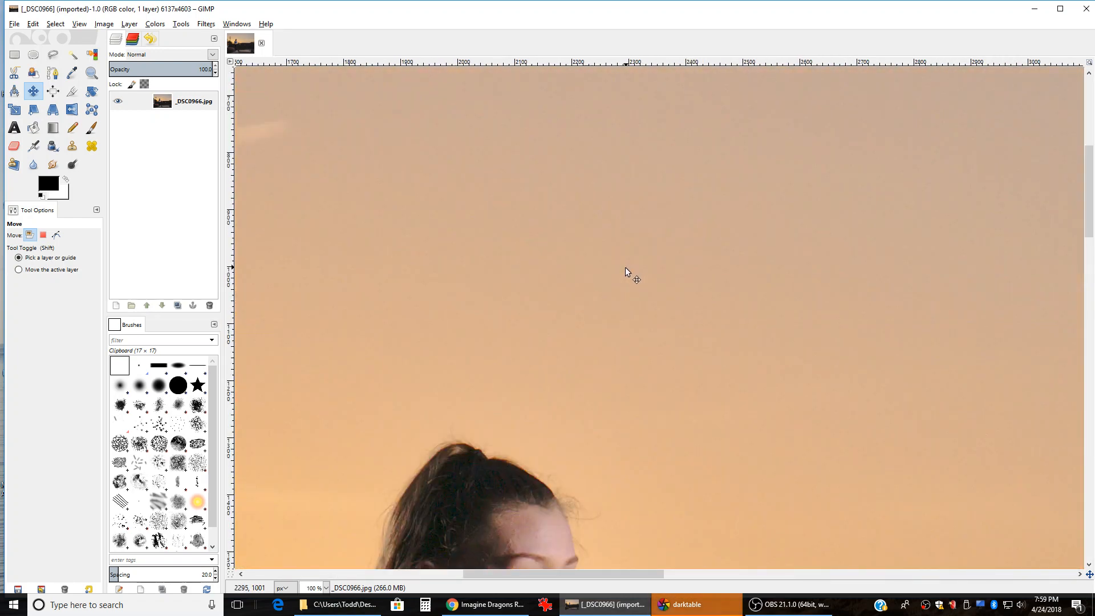
pyautogui.scroll(2, 542, 315)
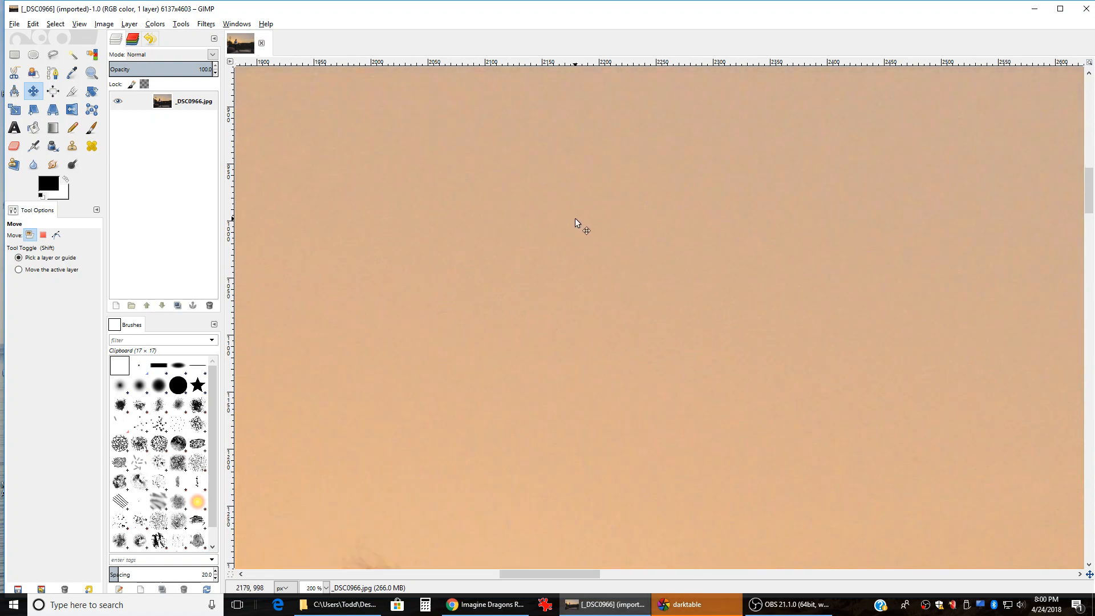
pyautogui.scroll(2, 639, 250)
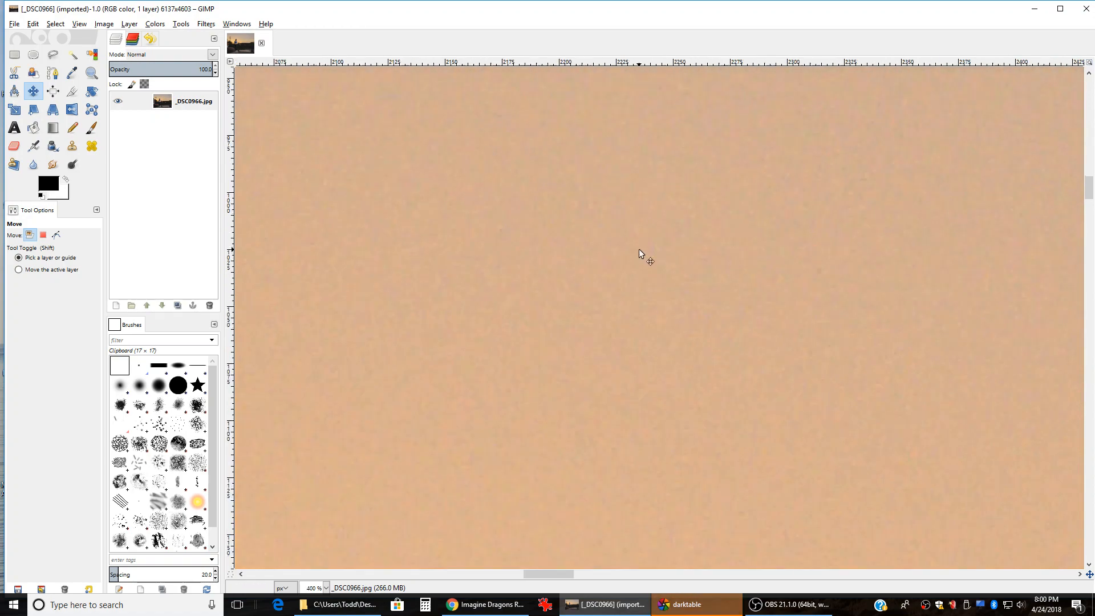
pyautogui.scroll(-8, 782, 231)
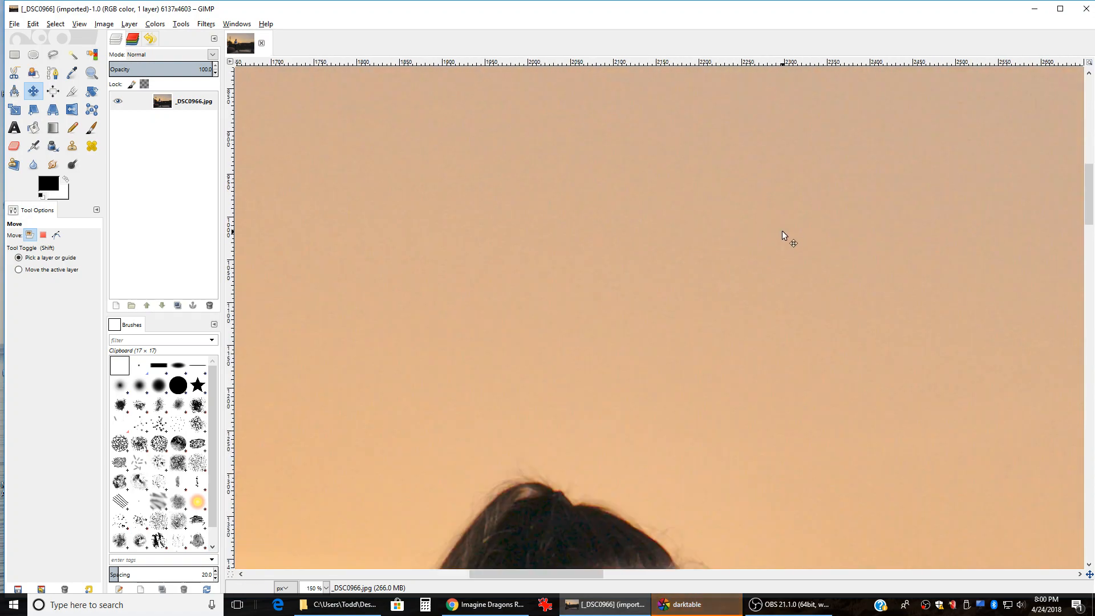
pyautogui.scroll(-3, 710, 355)
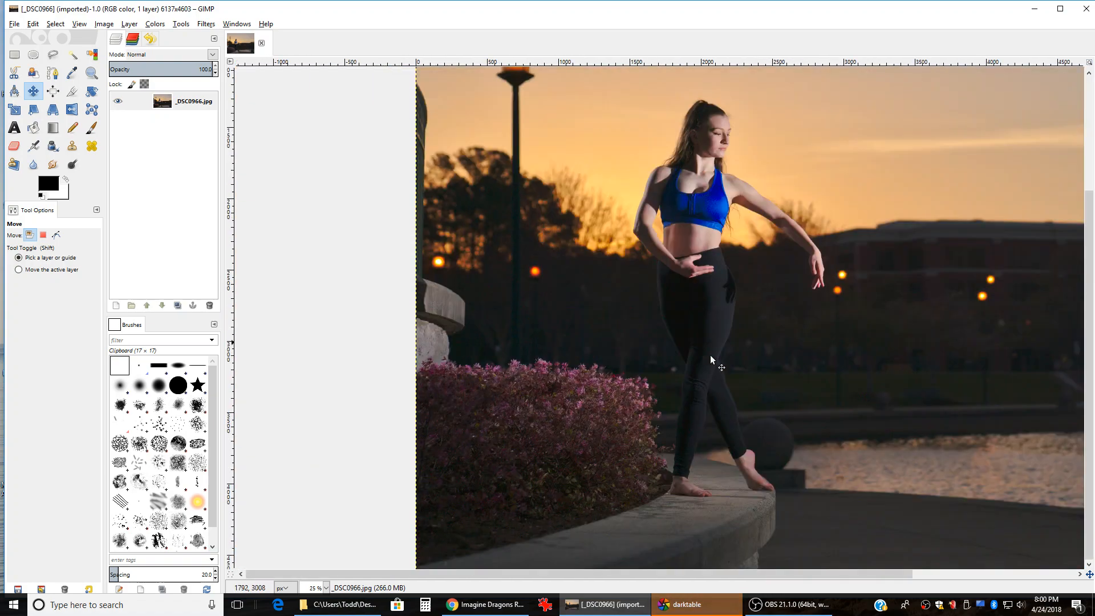
pyautogui.scroll(5, 884, 394)
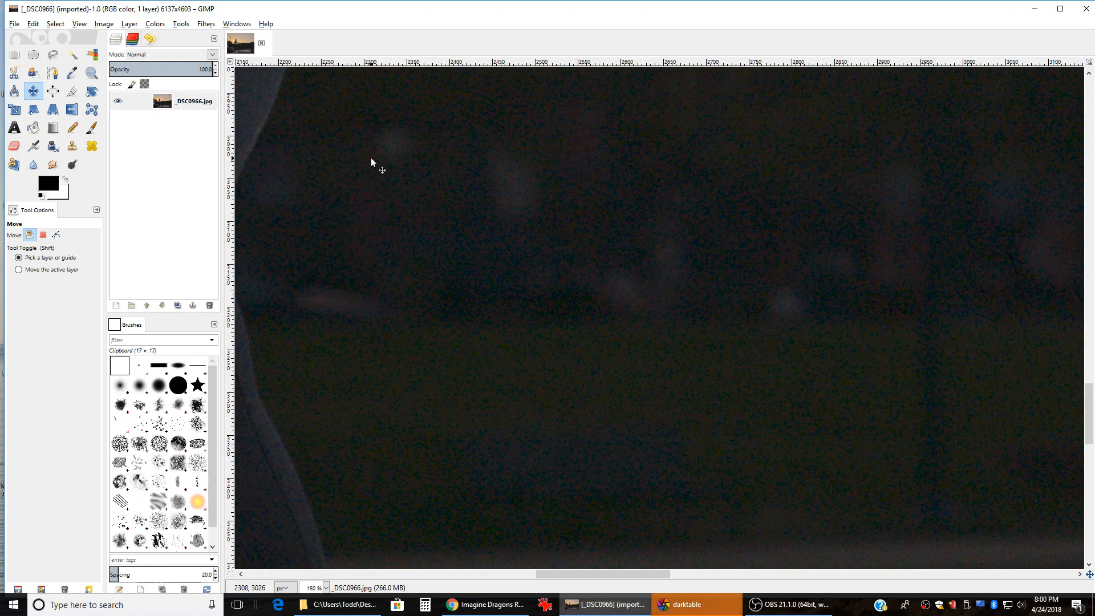
pyautogui.scroll(-1, 736, 308)
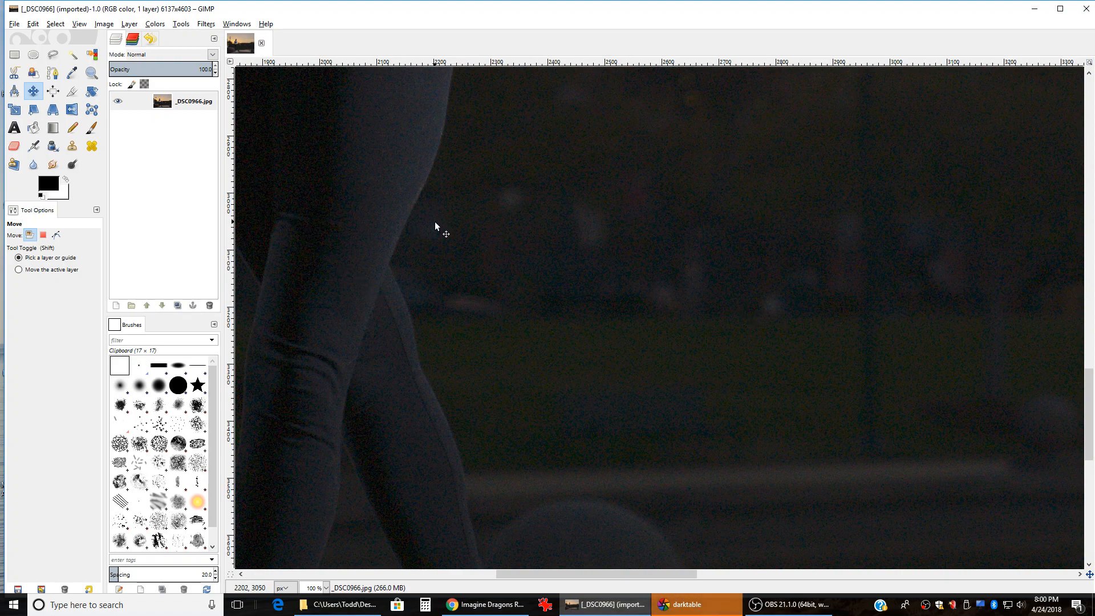
# Step: Duplicate the _DSC0966.jpg photo layer
pyautogui.click(184, 107)
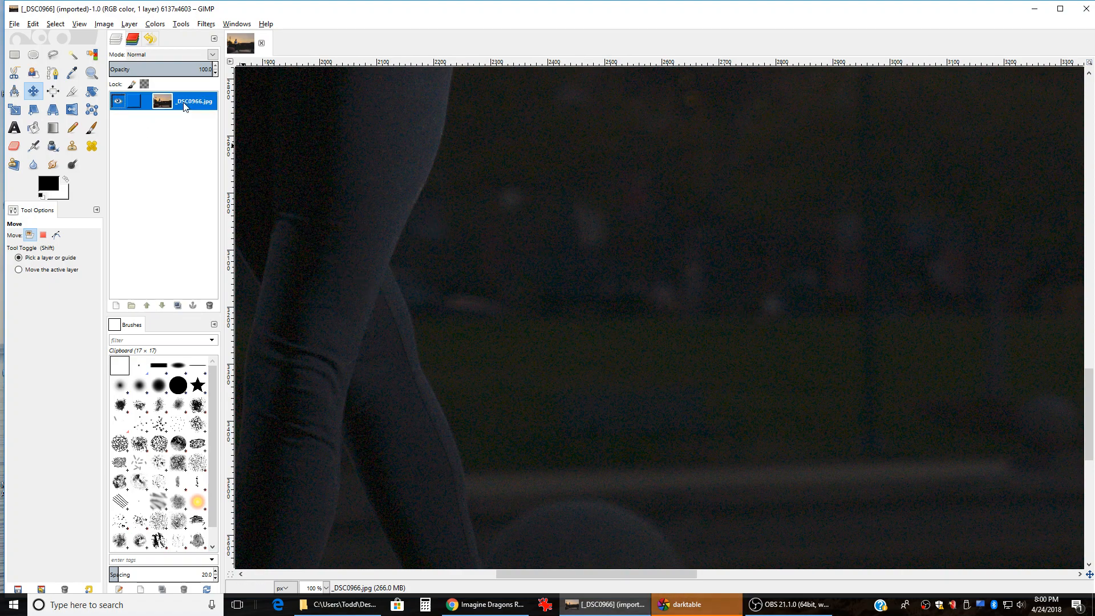
pyautogui.rightClick(185, 107)
pyautogui.click(220, 164)
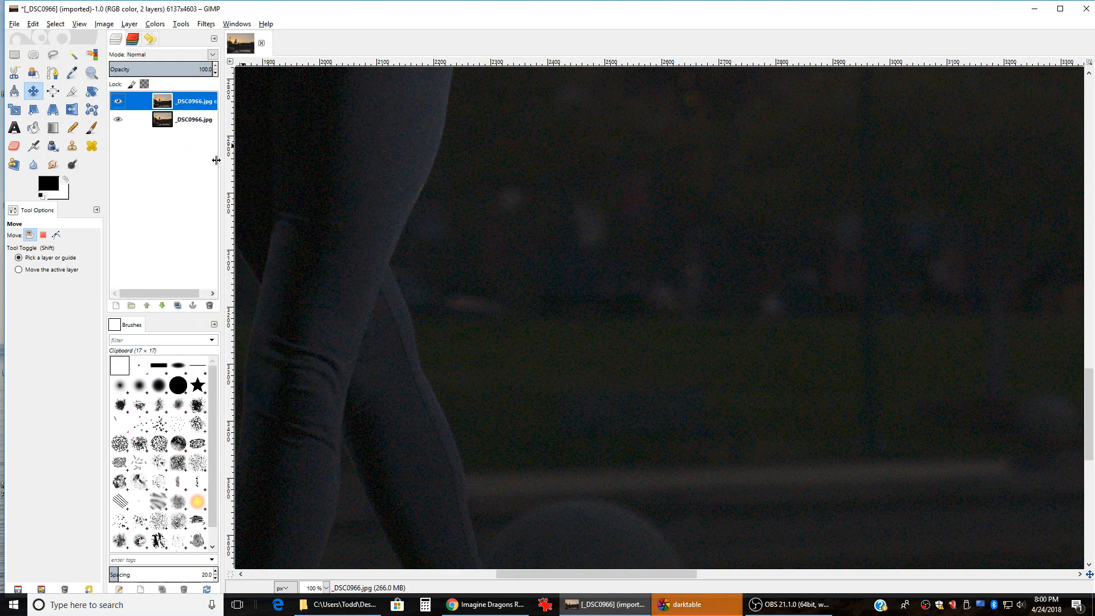
# Step: Rename the layer copy to NR and launch Filters > G'MIC
pyautogui.doubleClick(196, 102)
pyautogui.write('NR')
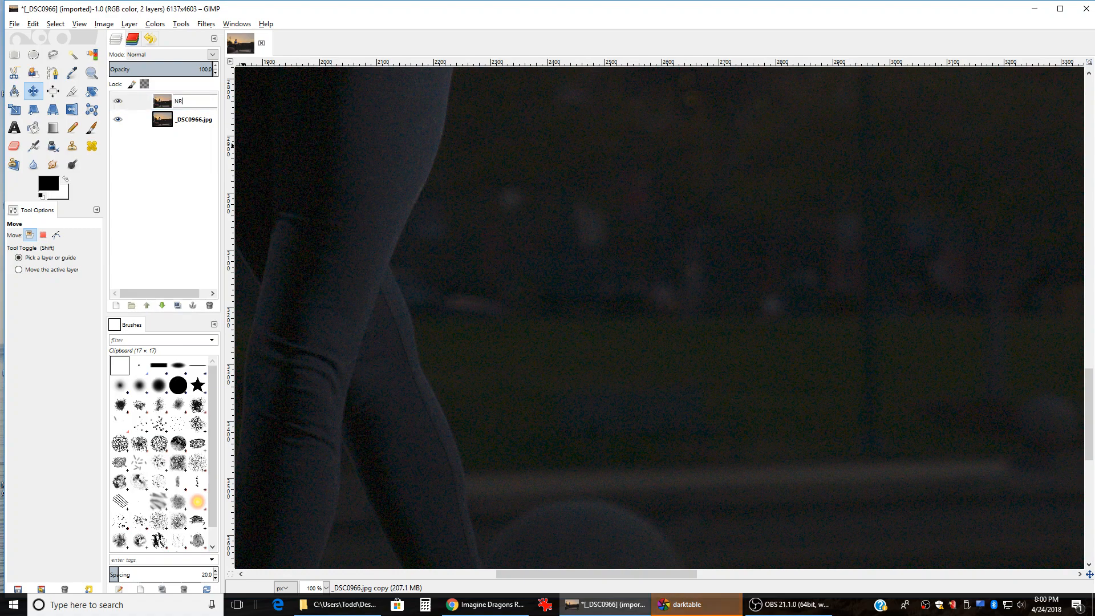
pyautogui.press('Return')
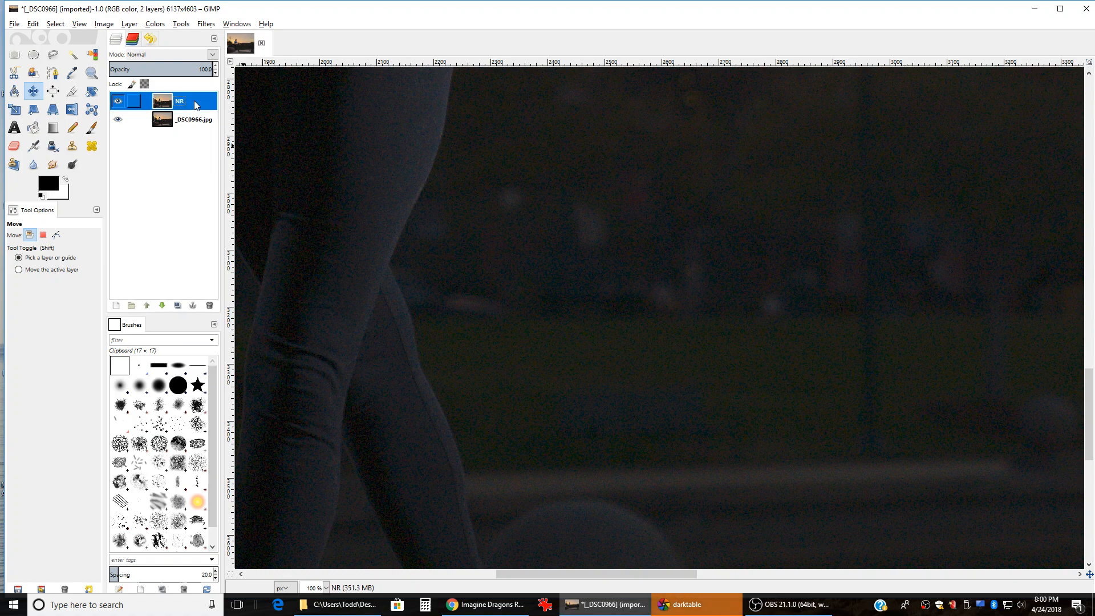
pyautogui.click(206, 25)
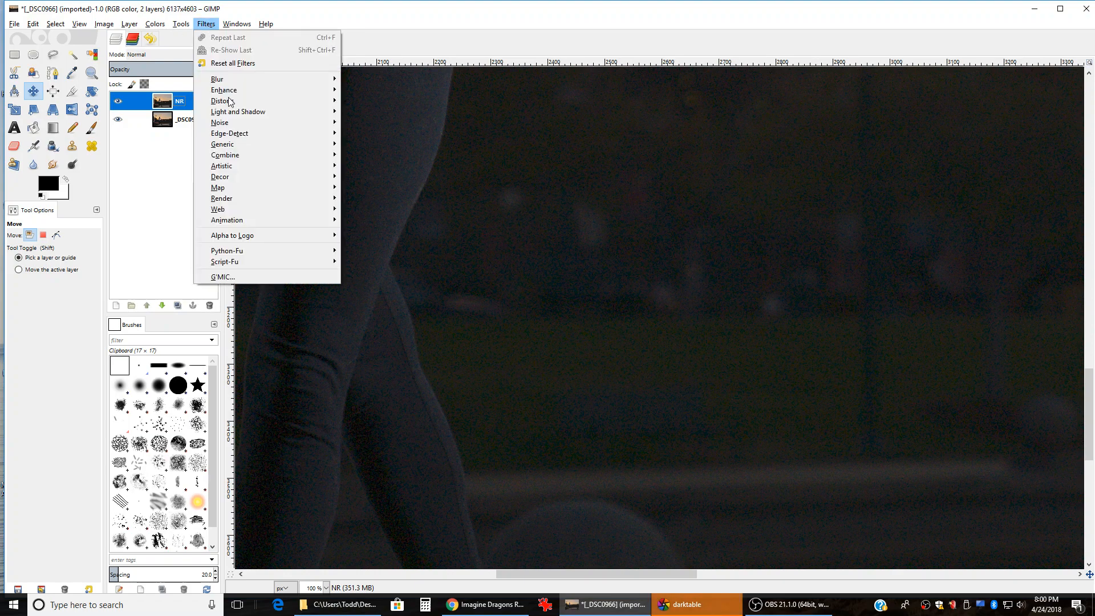
pyautogui.click(223, 277)
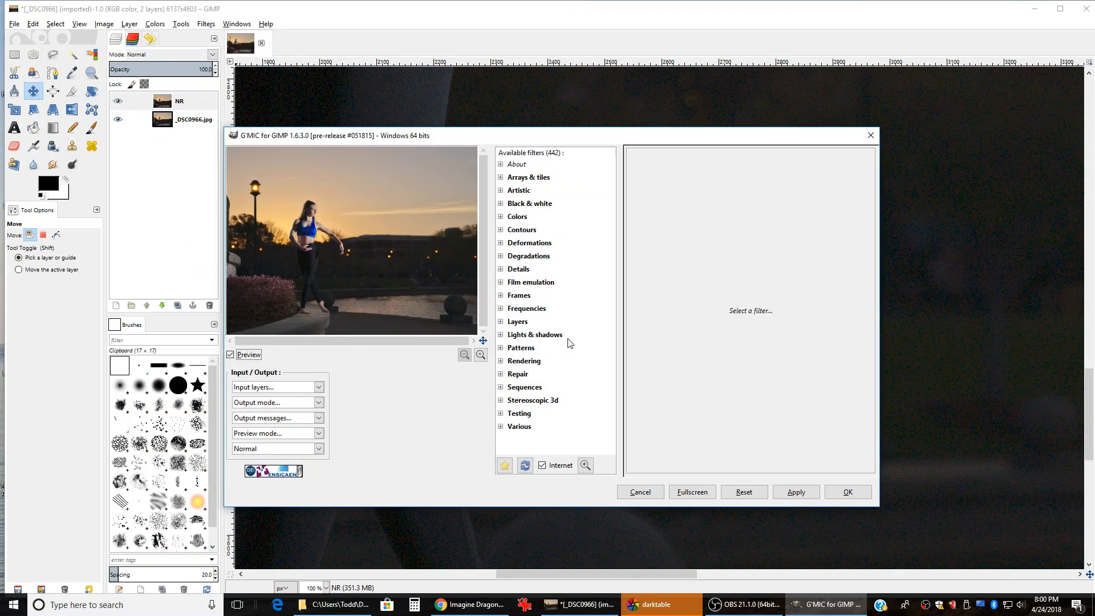
# Step: Choose Iain's noise reduction under Repair and pan the preview to the dancer's hand
pyautogui.click(501, 374)
pyautogui.scroll(-3, 546, 371)
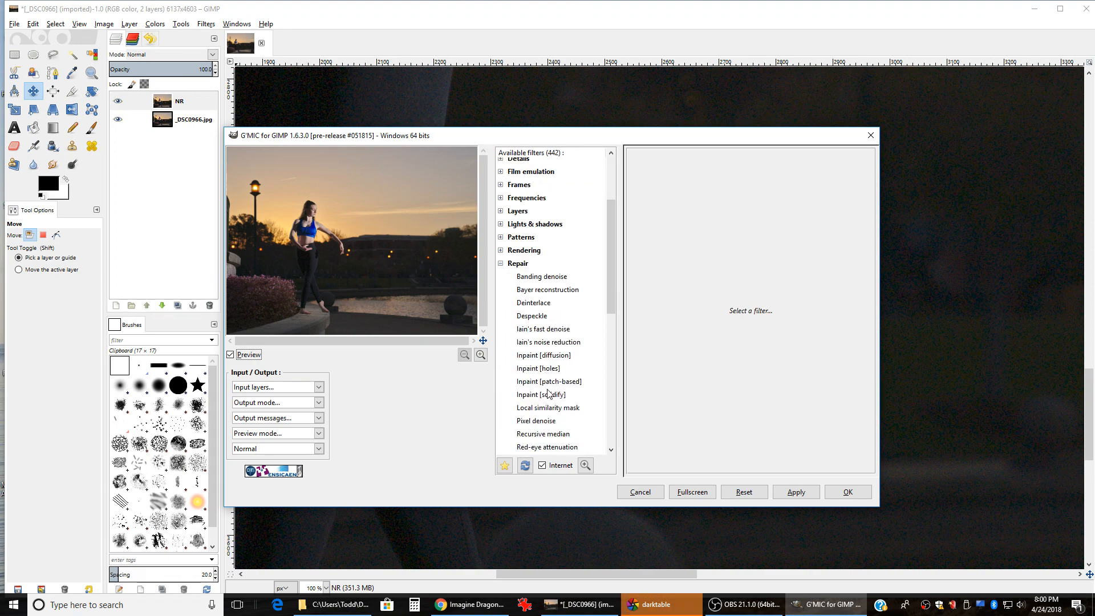
pyautogui.click(543, 342)
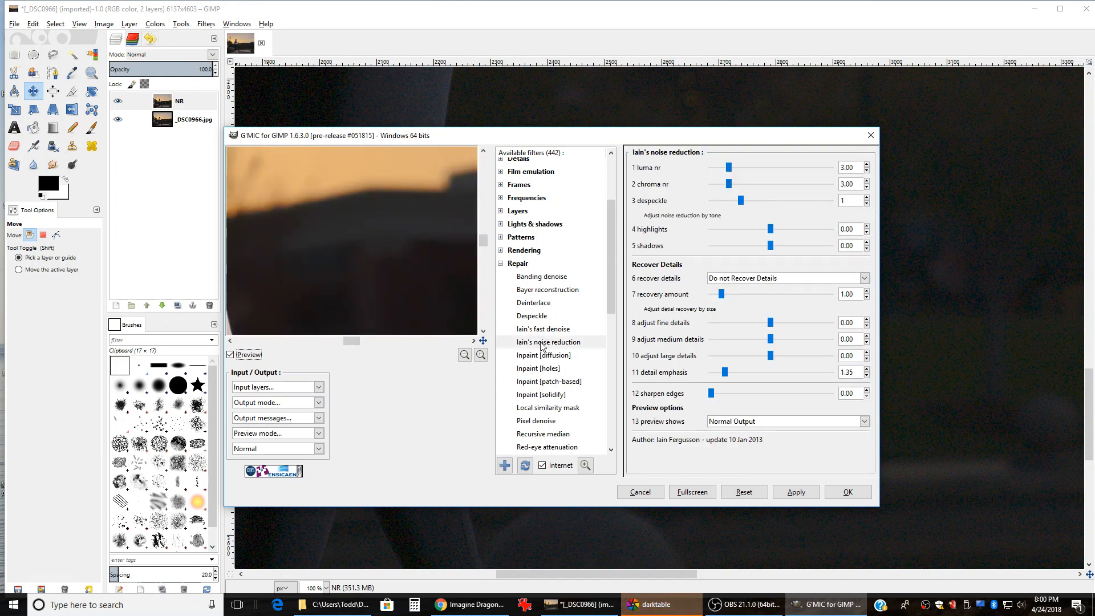
pyautogui.moveTo(323, 283); pyautogui.dragTo(328, 187)
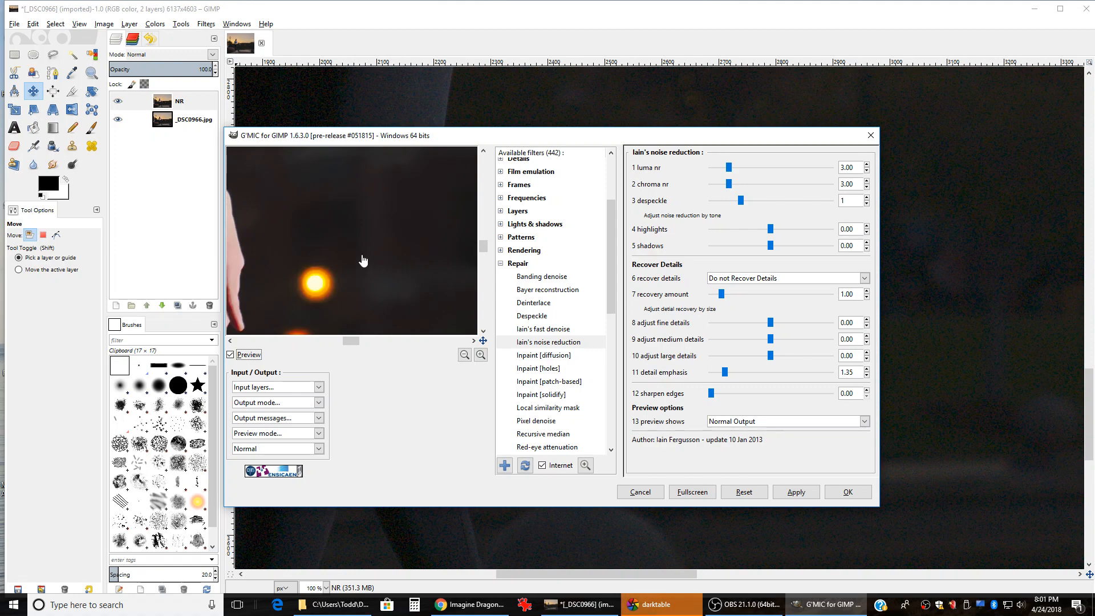
pyautogui.moveTo(366, 276)
pyautogui.mouseDown()
pyautogui.moveTo(371, 246)
pyautogui.moveTo(384, 285)
pyautogui.mouseUp()
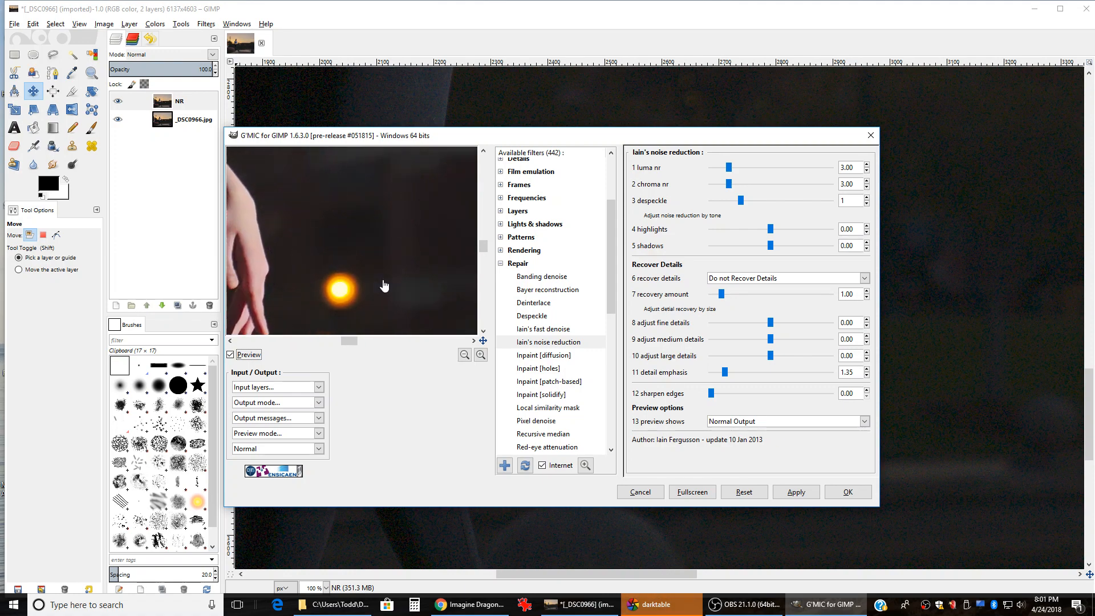
pyautogui.moveTo(313, 247); pyautogui.dragTo(391, 236)
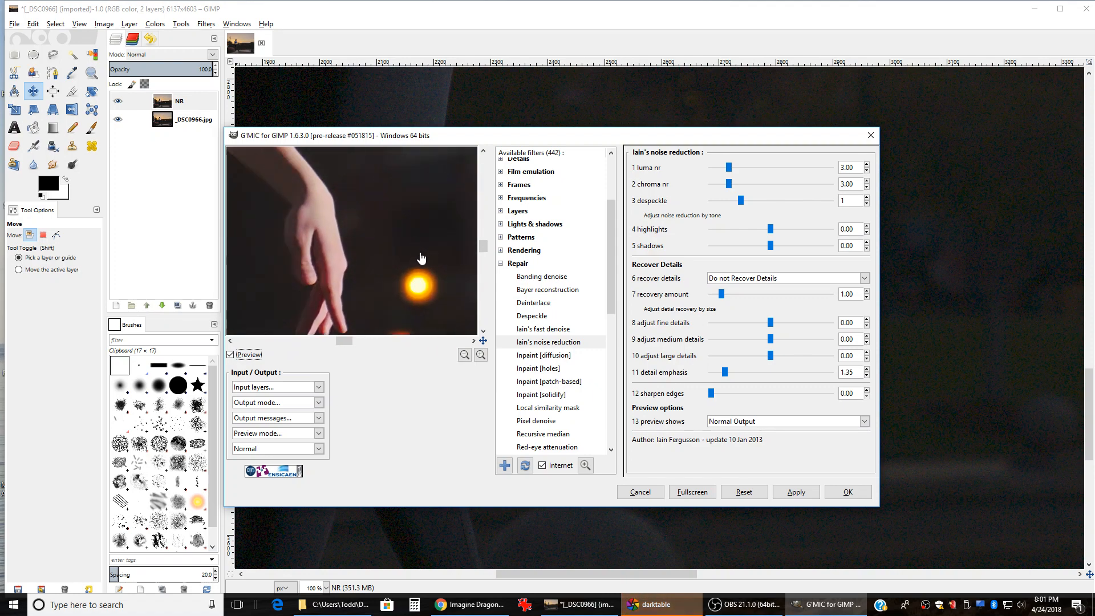
# Step: Set luma nr to 0 and despeckle to 3, panning the preview left
pyautogui.moveTo(729, 168); pyautogui.dragTo(712, 185)
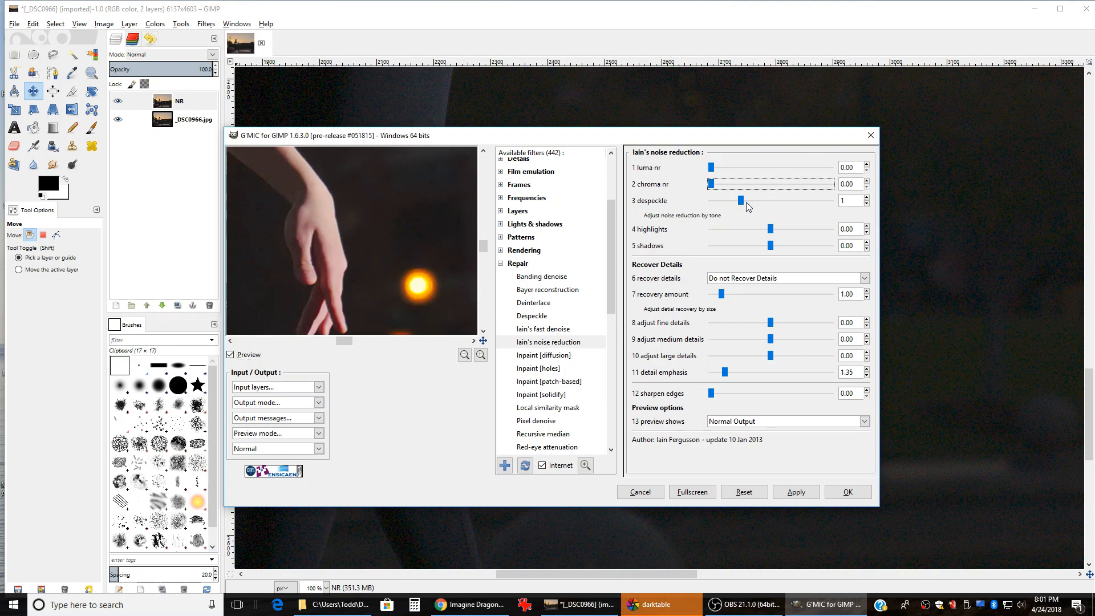
pyautogui.scroll(-1, 744, 201)
pyautogui.click(789, 200)
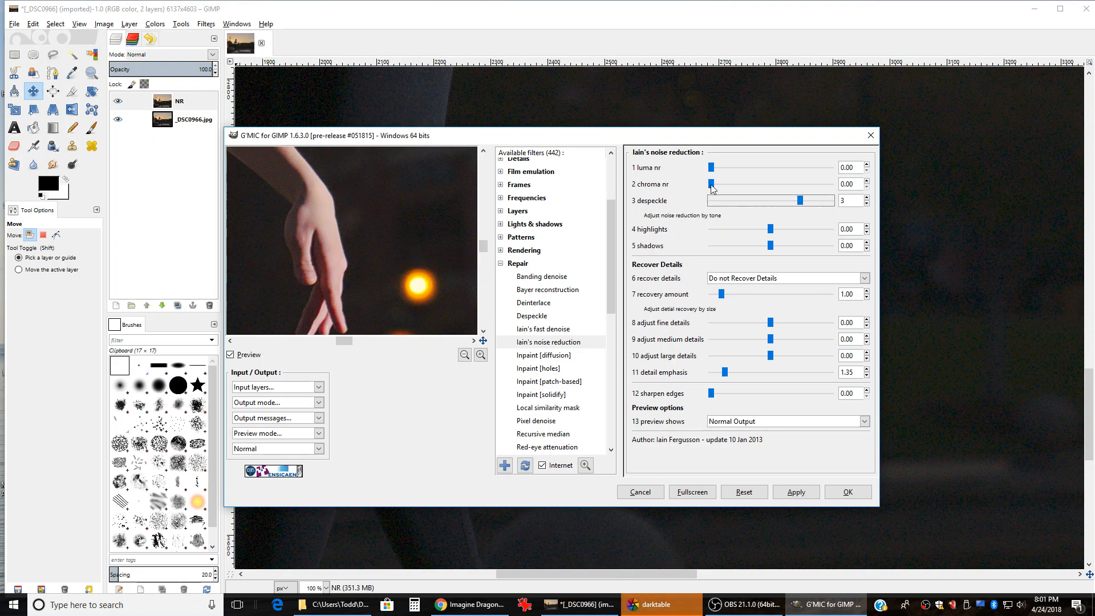
pyautogui.moveTo(418, 251); pyautogui.dragTo(275, 245)
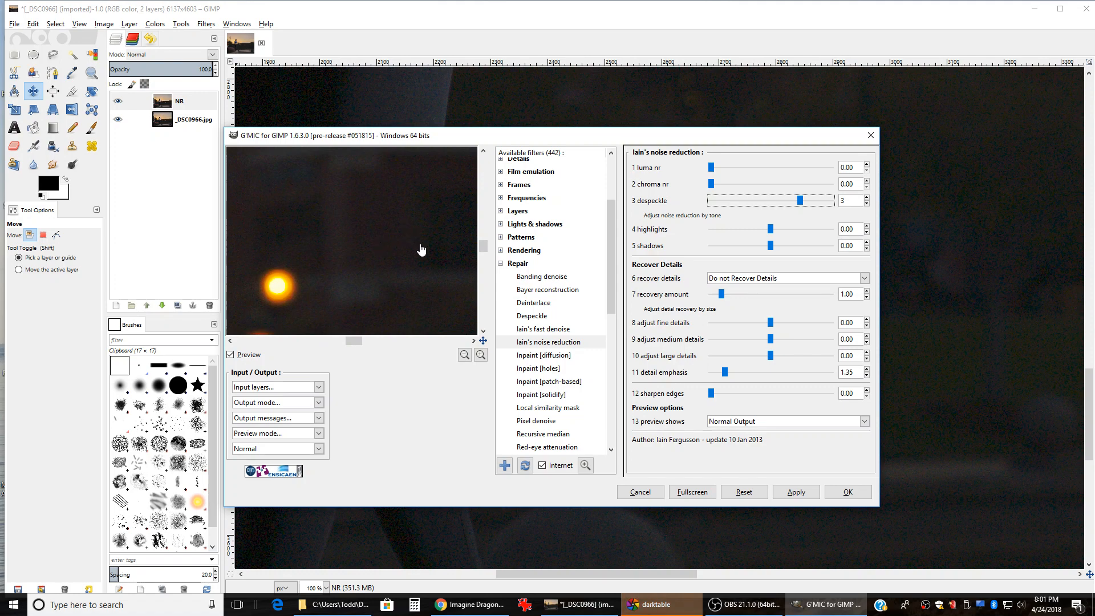
pyautogui.moveTo(413, 235)
pyautogui.mouseDown()
pyautogui.moveTo(384, 244)
pyautogui.moveTo(392, 241)
pyautogui.mouseUp()
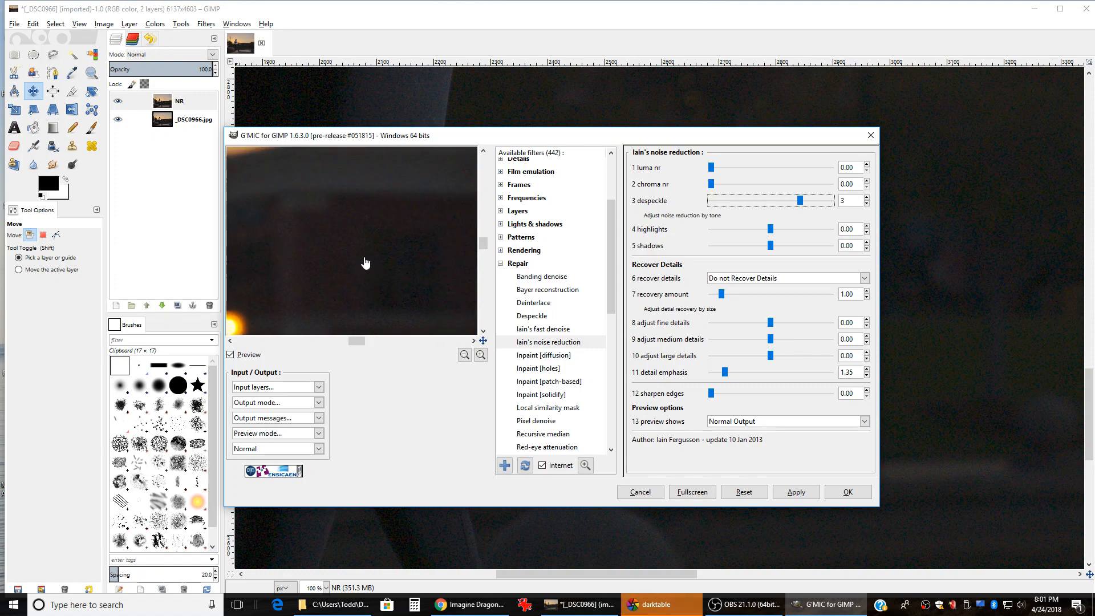
# Step: Zoom the preview in twice and pan to a dark patch of the photo
pyautogui.click(480, 355)
pyautogui.click(480, 355)
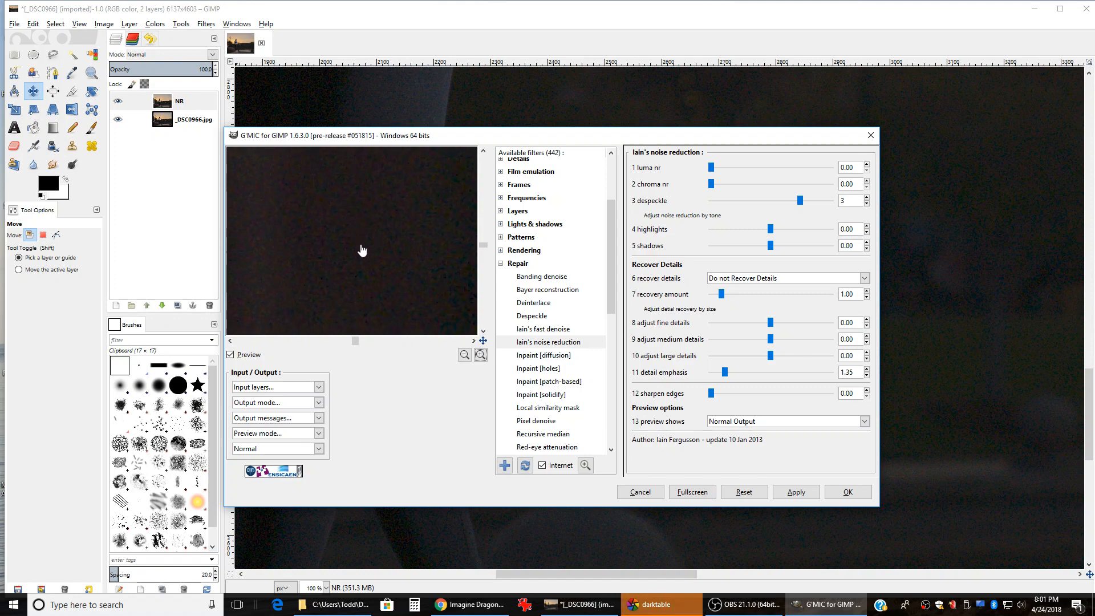
pyautogui.moveTo(359, 254); pyautogui.dragTo(393, 207)
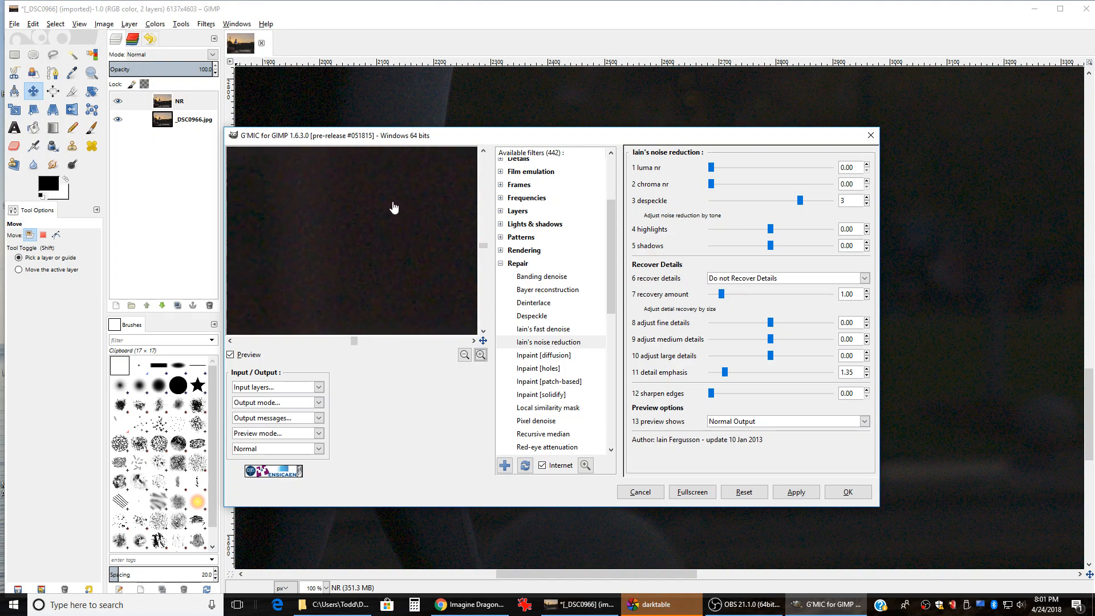
pyautogui.moveTo(422, 251); pyautogui.dragTo(298, 252)
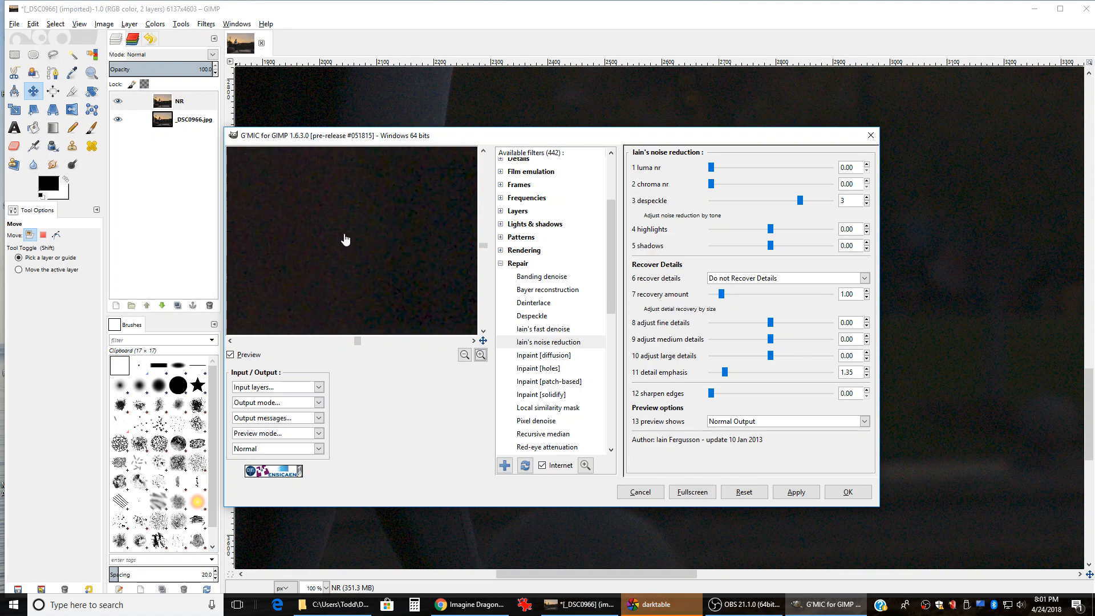
pyautogui.moveTo(422, 252); pyautogui.dragTo(348, 268)
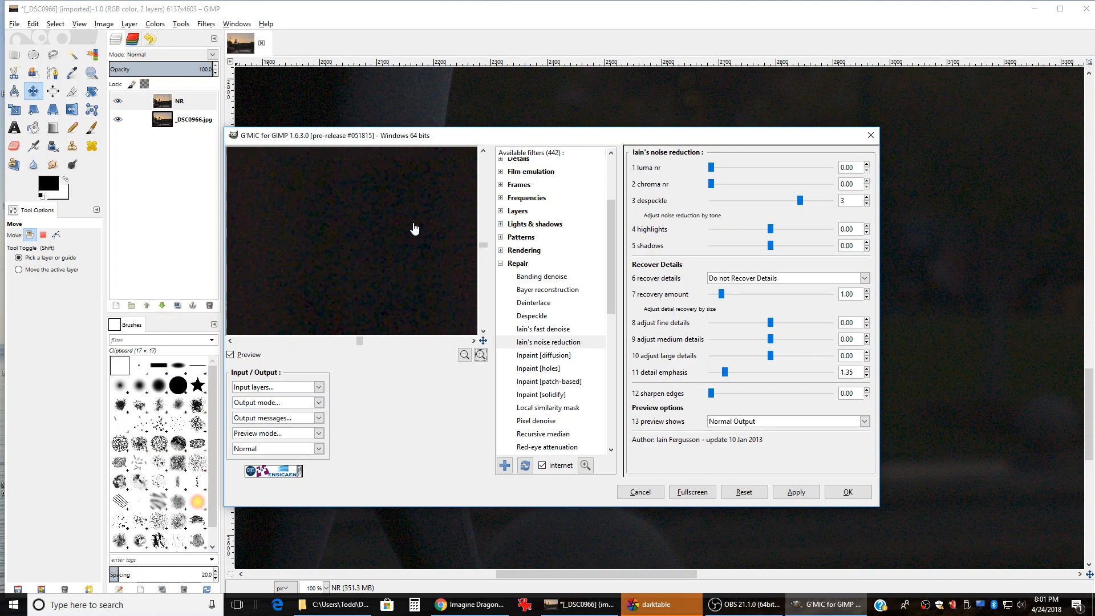
pyautogui.moveTo(420, 207); pyautogui.dragTo(367, 246)
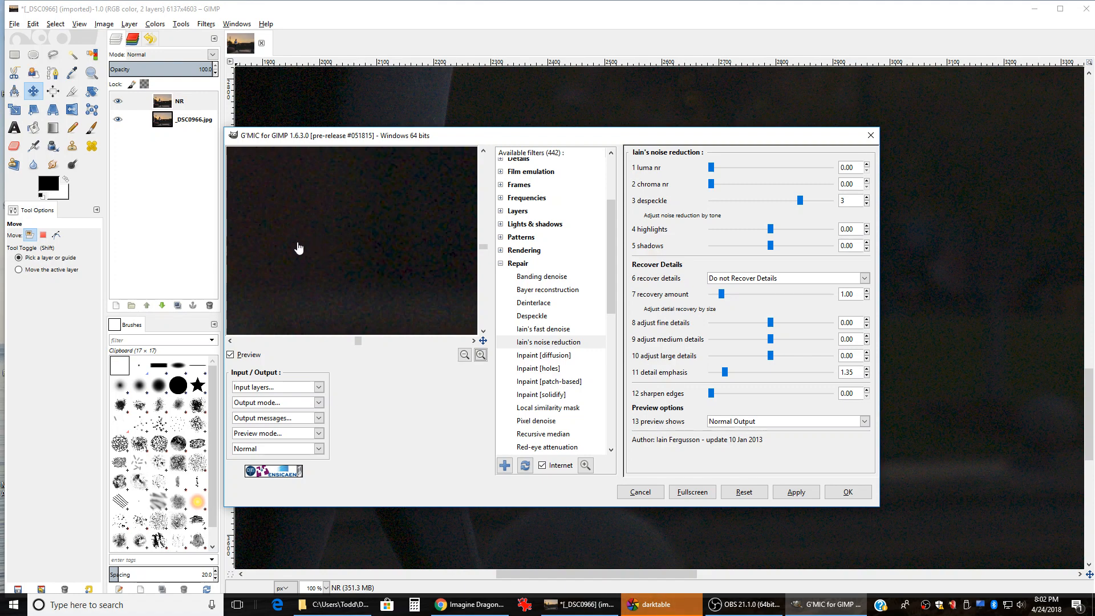
pyautogui.moveTo(292, 247); pyautogui.dragTo(362, 237)
# Step: Raise chroma nr to 14.26 and pan the preview to judge the result
pyautogui.moveTo(712, 185); pyautogui.dragTo(796, 182)
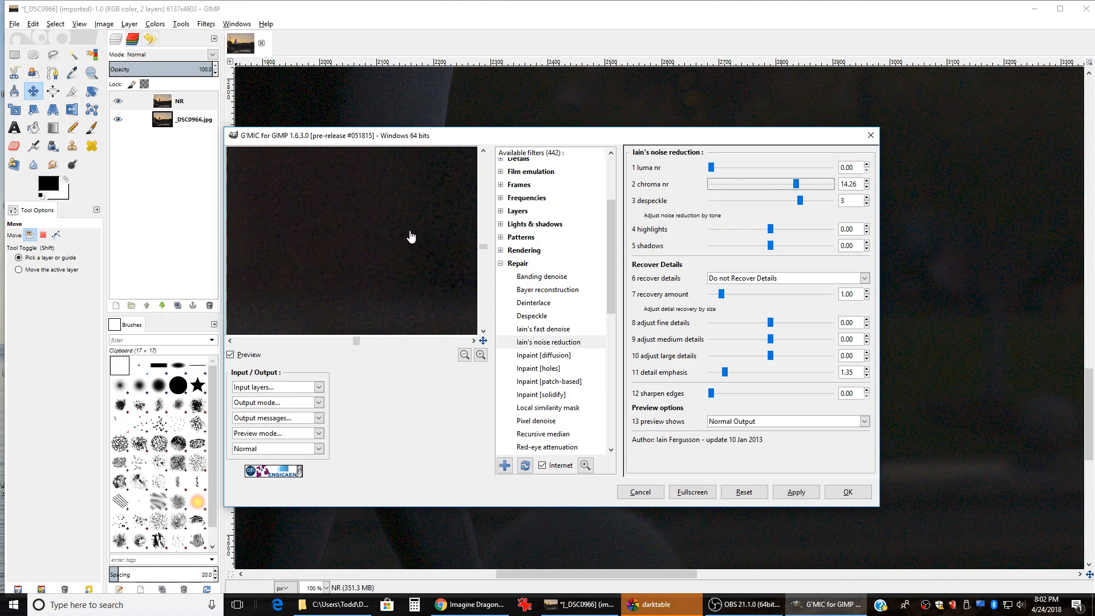
pyautogui.moveTo(379, 245); pyautogui.dragTo(335, 243)
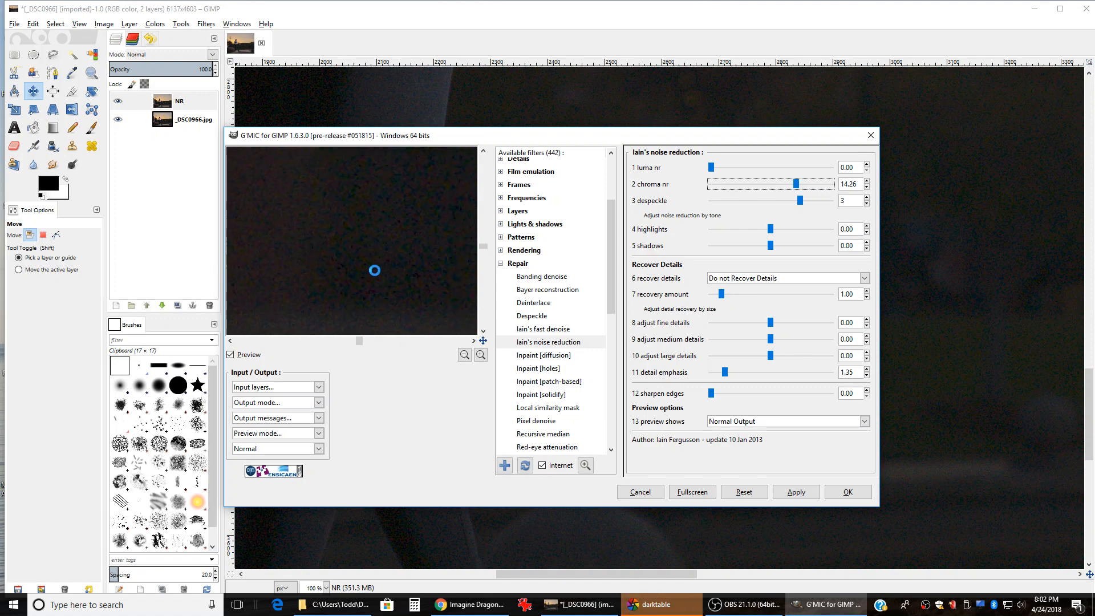
pyautogui.moveTo(439, 239); pyautogui.dragTo(318, 247)
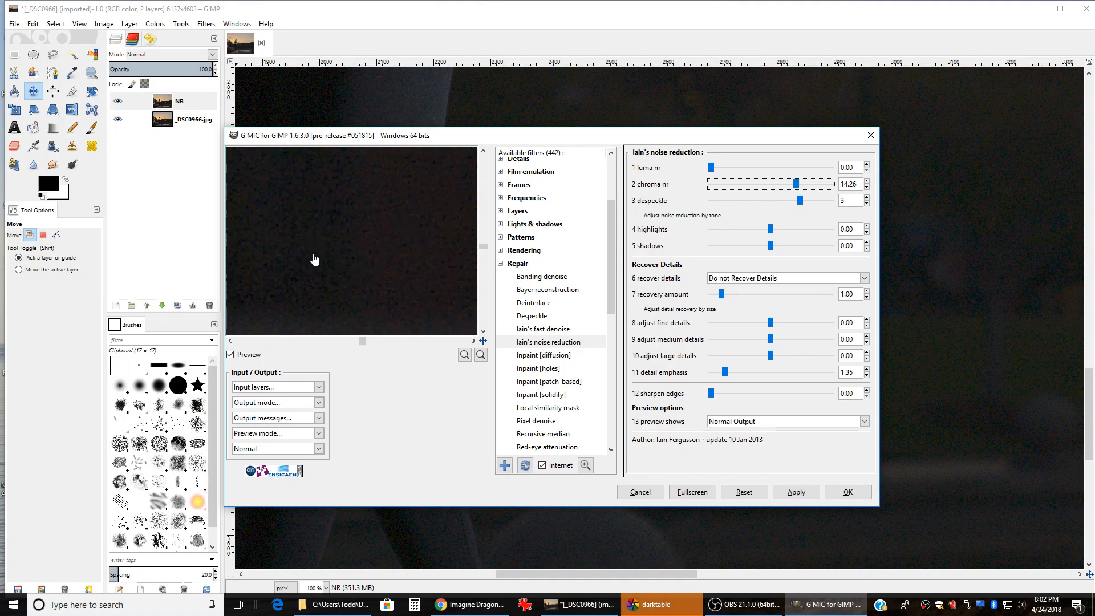
pyautogui.moveTo(314, 260); pyautogui.dragTo(378, 261)
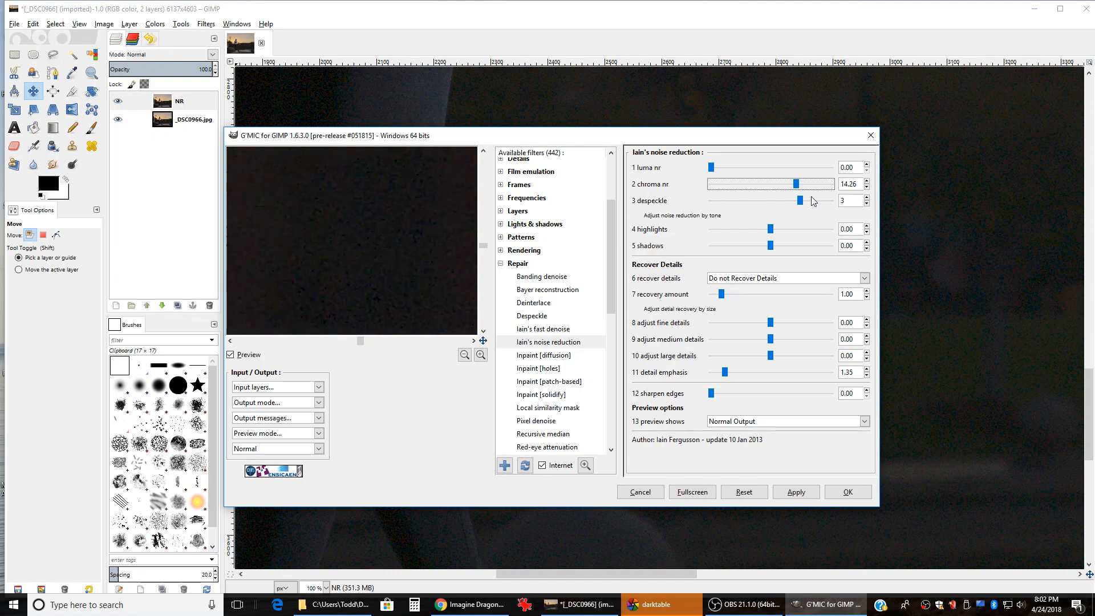
# Step: Drop chroma nr back to 0, scroll it up to 4.80, and pan the preview
pyautogui.moveTo(797, 183); pyautogui.dragTo(697, 188)
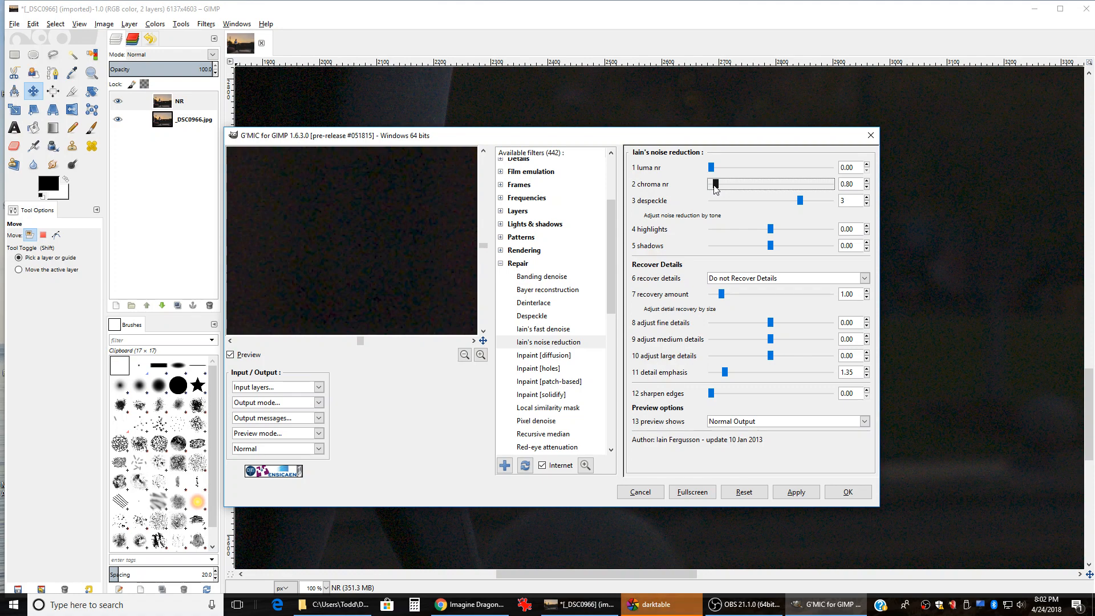
pyautogui.scroll(4, 713, 184)
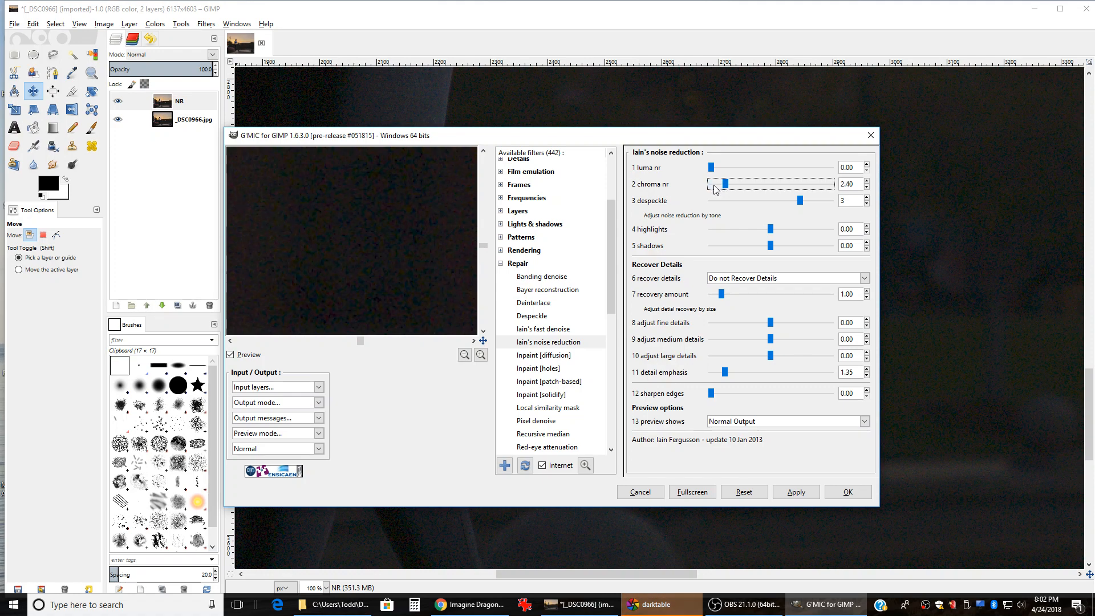
pyautogui.scroll(3, 713, 184)
pyautogui.scroll(1, 713, 184)
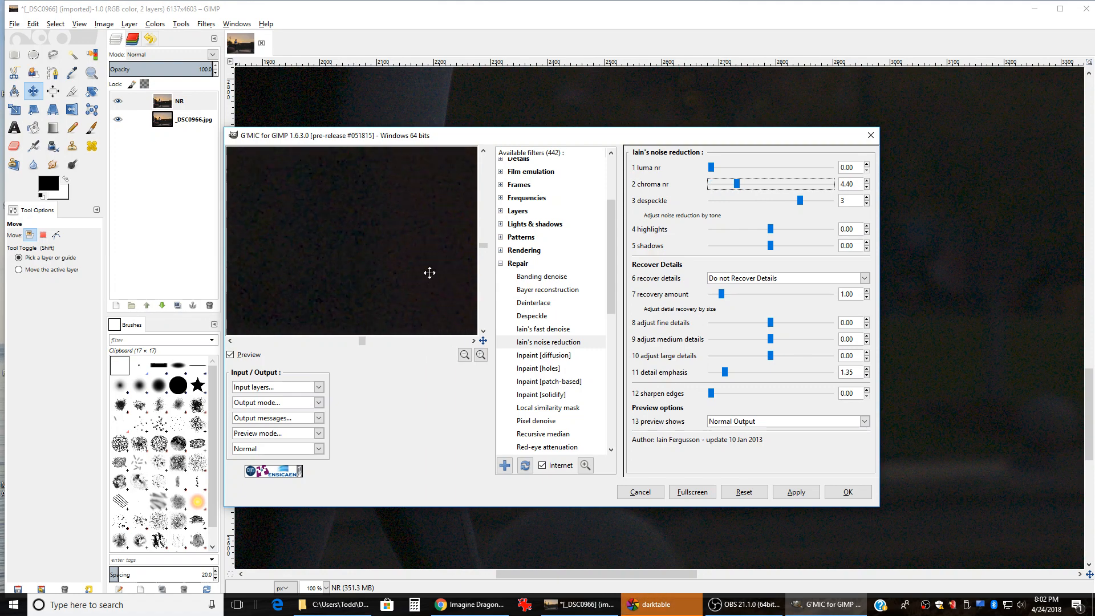
pyautogui.moveTo(427, 271); pyautogui.dragTo(310, 279)
pyautogui.moveTo(313, 285); pyautogui.dragTo(374, 196)
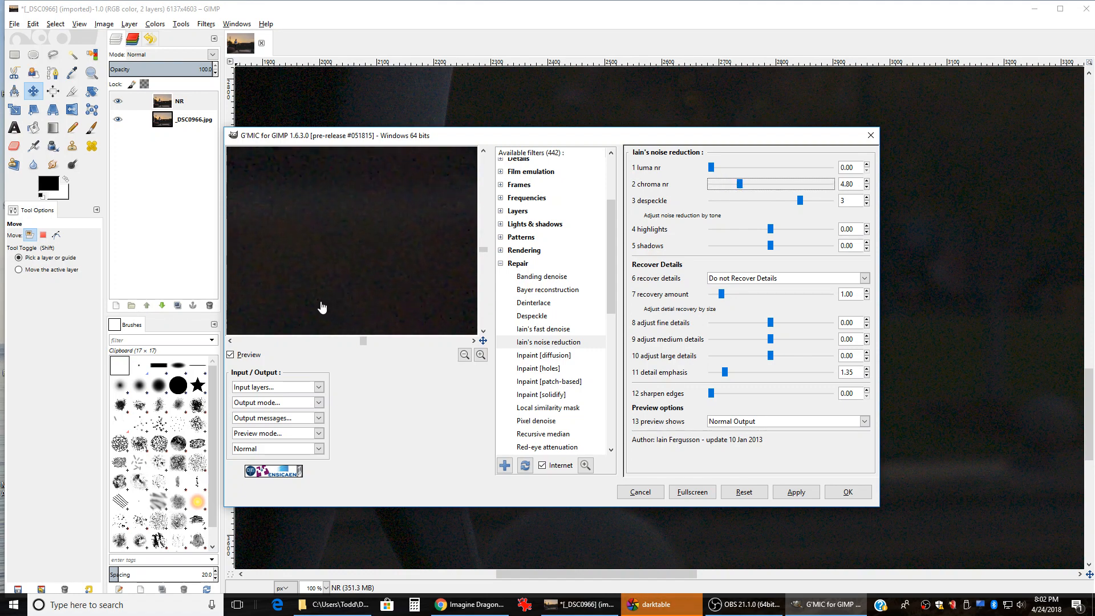
pyautogui.moveTo(276, 308); pyautogui.dragTo(367, 251)
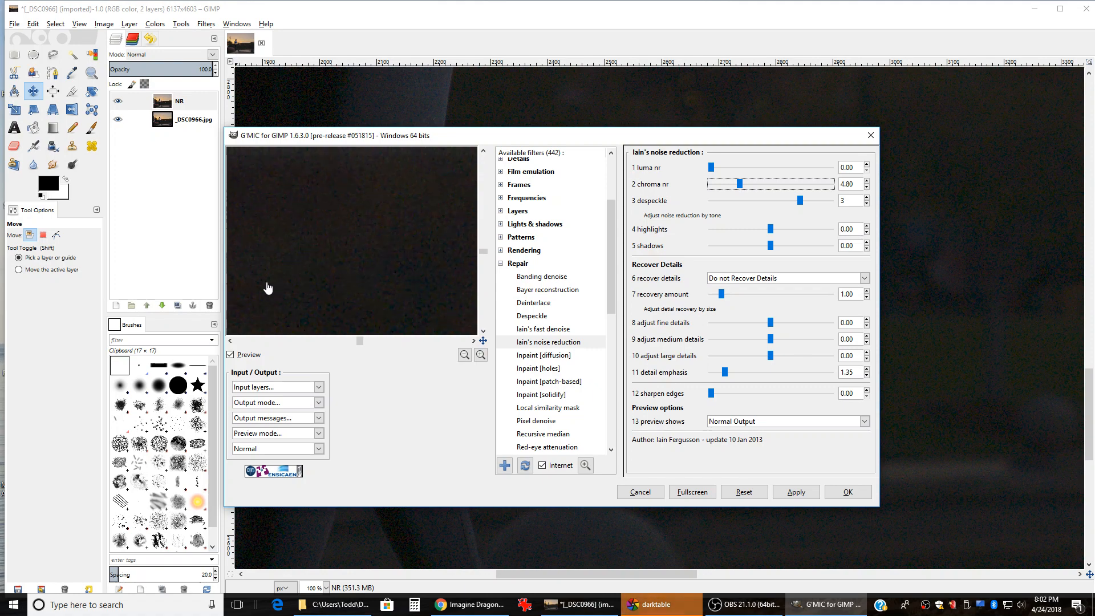
pyautogui.moveTo(268, 289); pyautogui.dragTo(405, 247)
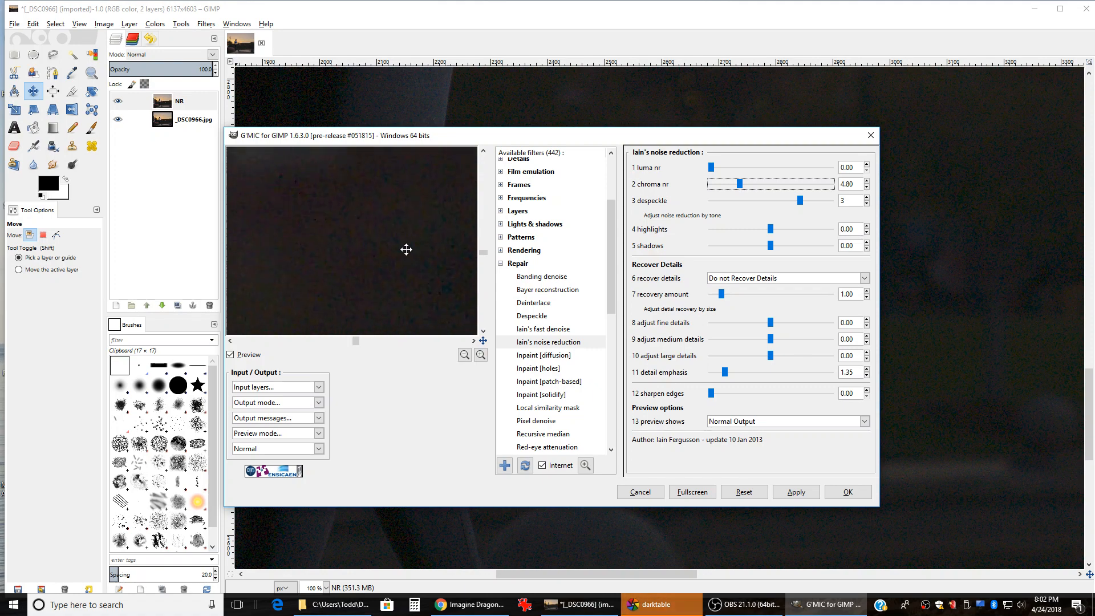
# Step: Zoom the preview out and pan up to the dancer's torso and blue sports bra
pyautogui.click(465, 355)
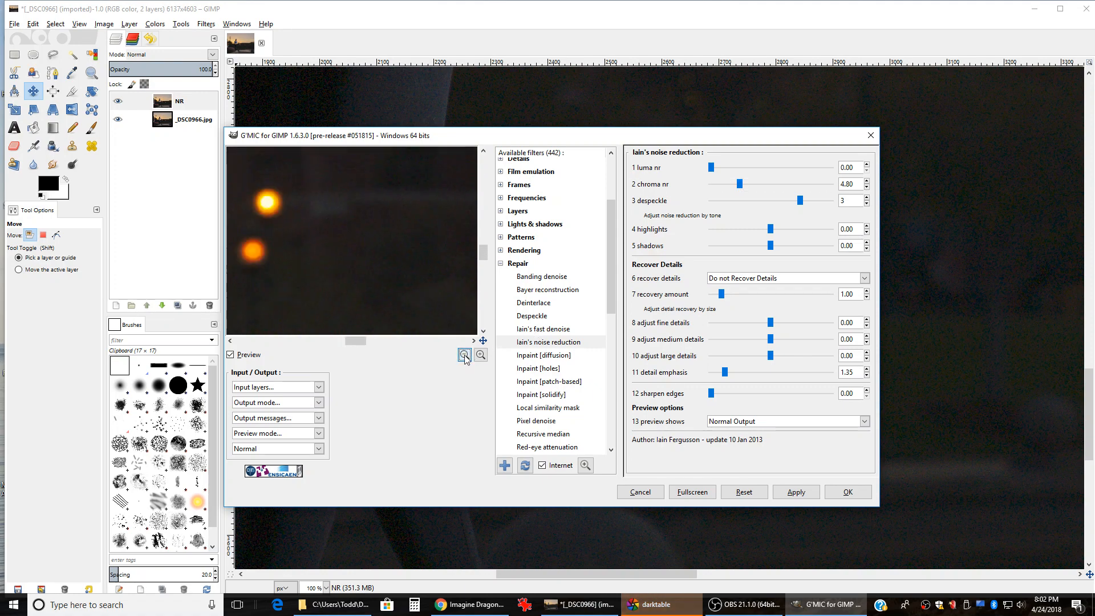
pyautogui.moveTo(279, 251); pyautogui.dragTo(443, 288)
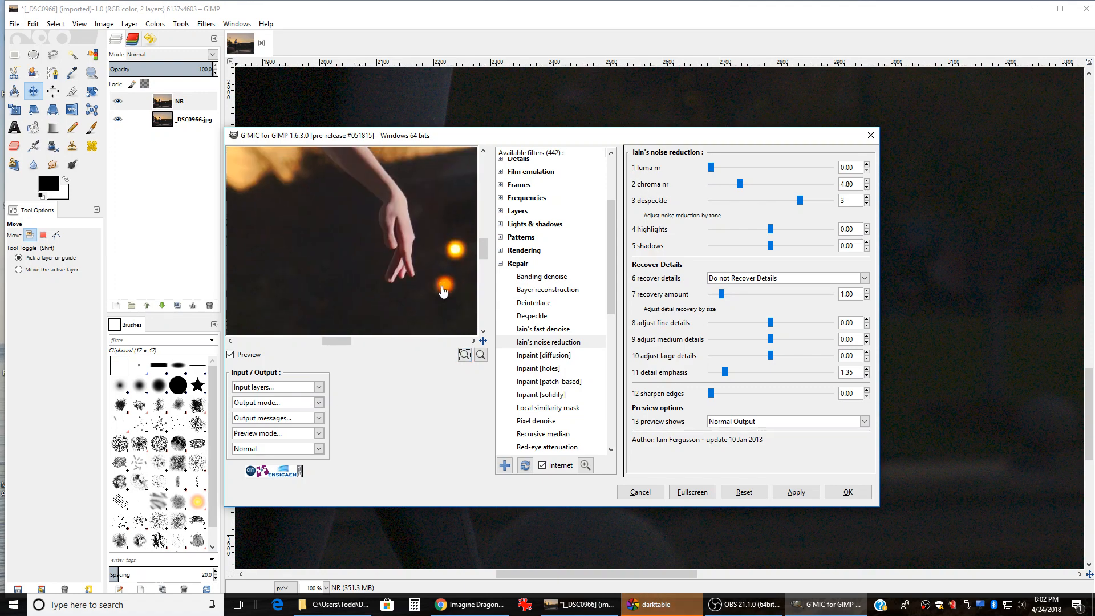
pyautogui.moveTo(300, 202); pyautogui.dragTo(434, 288)
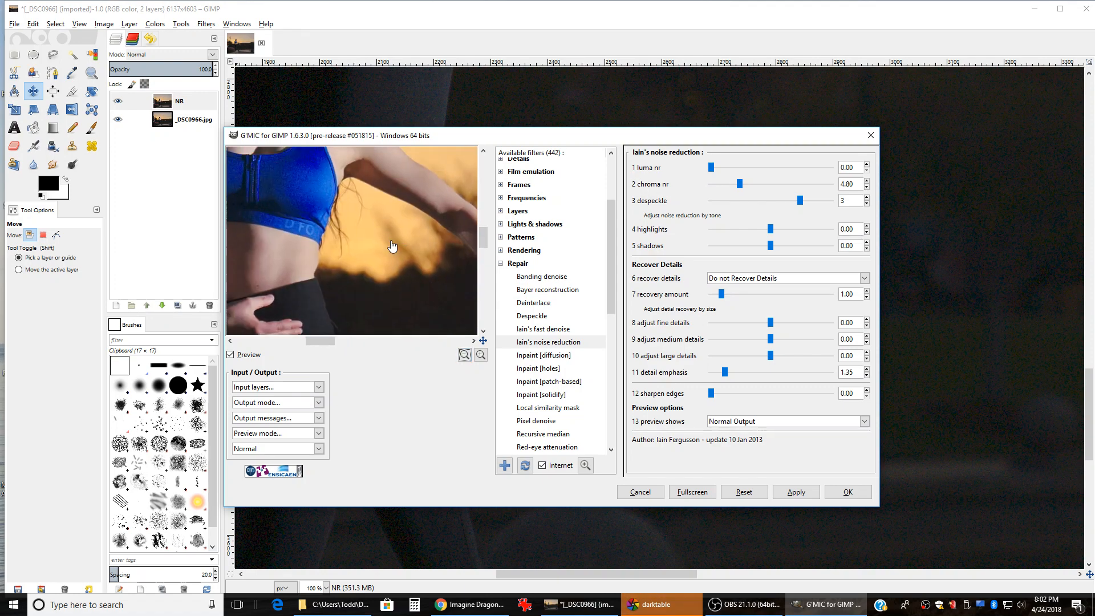
pyautogui.moveTo(289, 183); pyautogui.dragTo(371, 247)
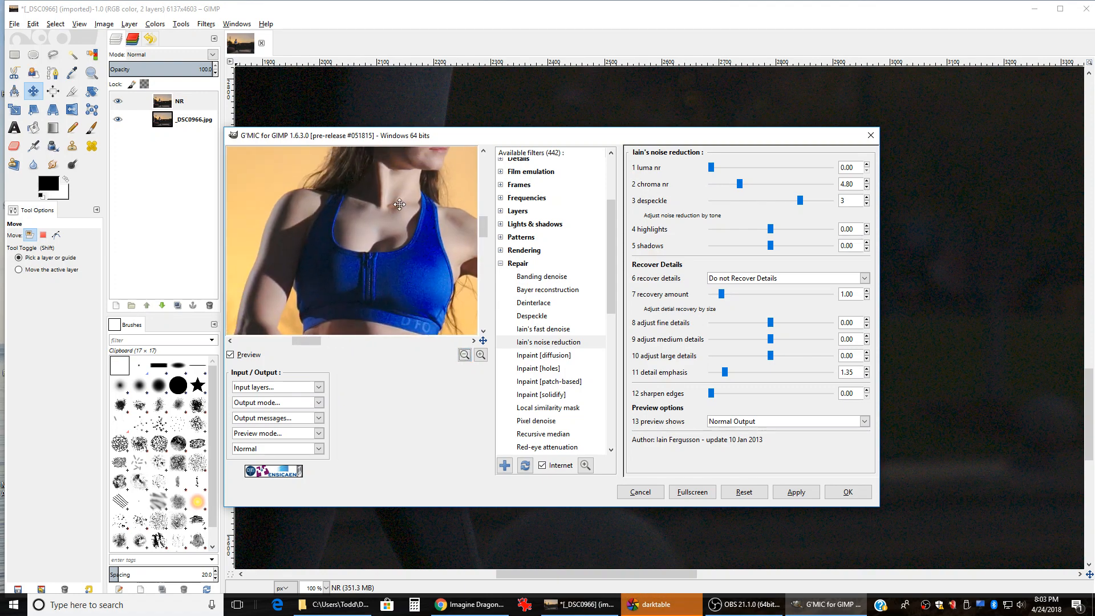
pyautogui.moveTo(400, 199); pyautogui.dragTo(380, 288)
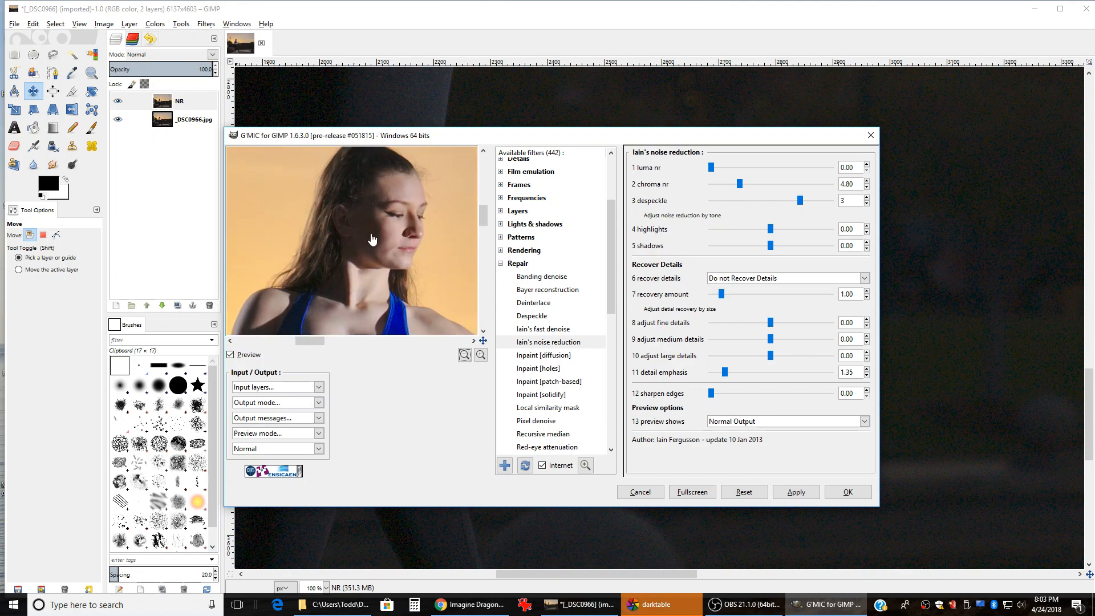
# Step: Zoom the preview in three levels on the face and pan across cheek and neck
pyautogui.click(481, 355)
pyautogui.click(481, 355)
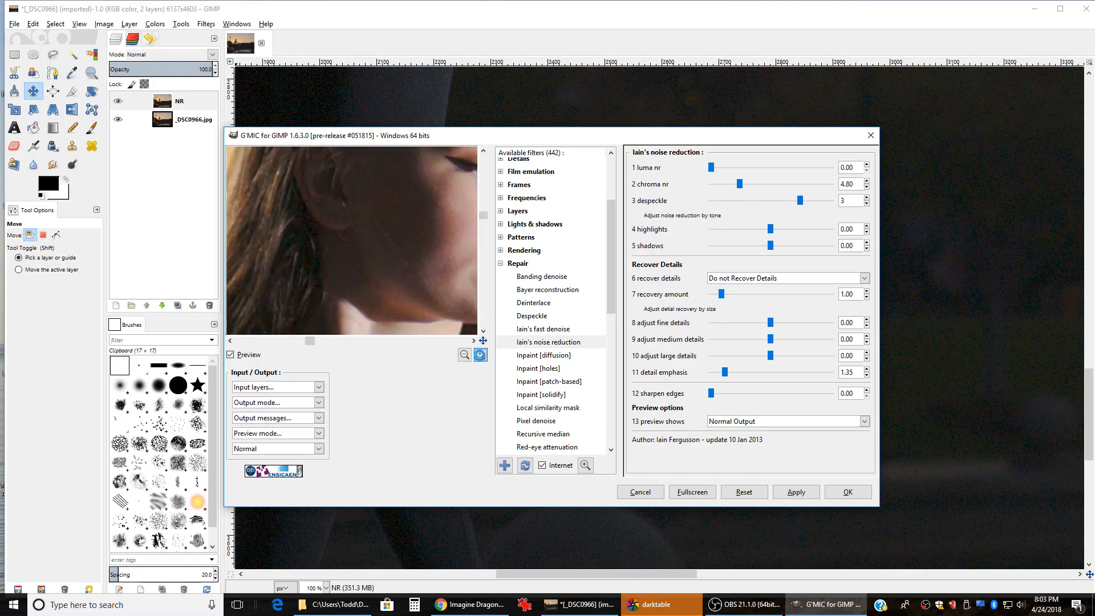
pyautogui.click(481, 355)
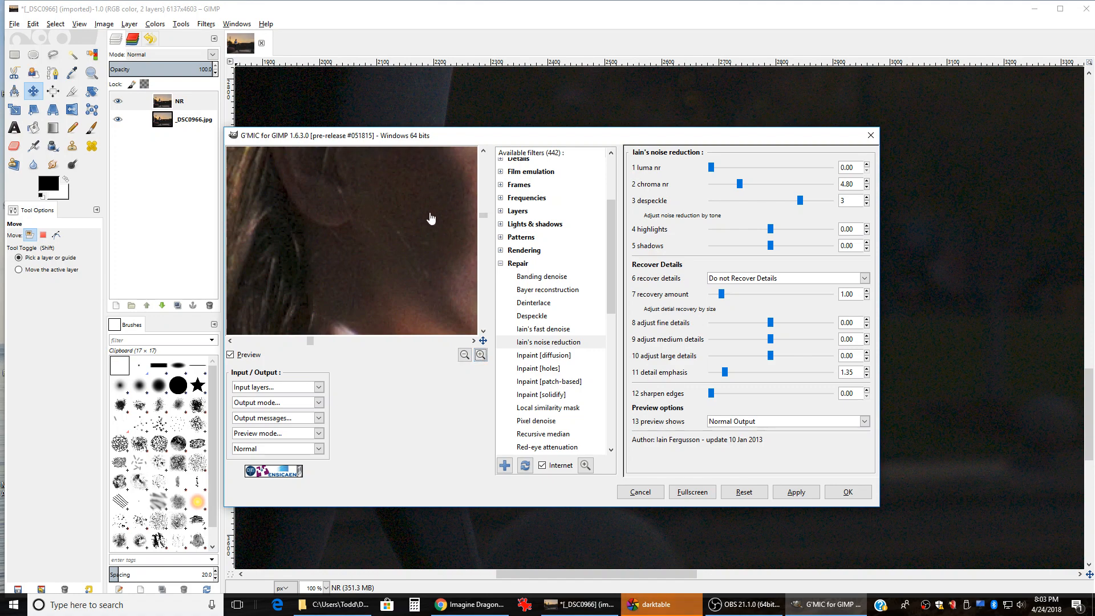
pyautogui.moveTo(430, 228); pyautogui.dragTo(359, 230)
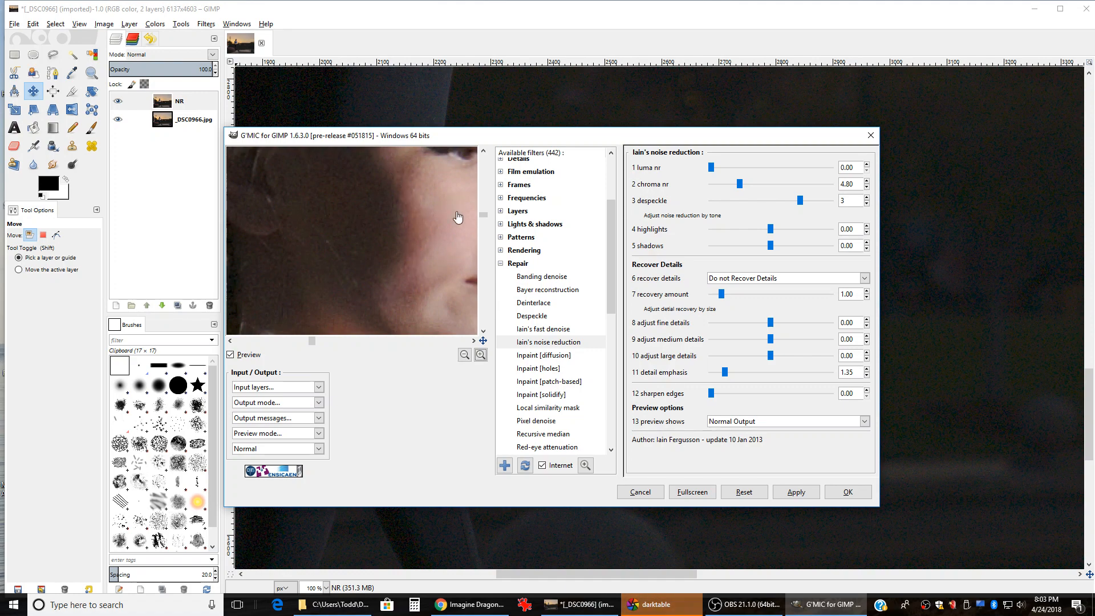
pyautogui.moveTo(420, 235); pyautogui.dragTo(399, 227)
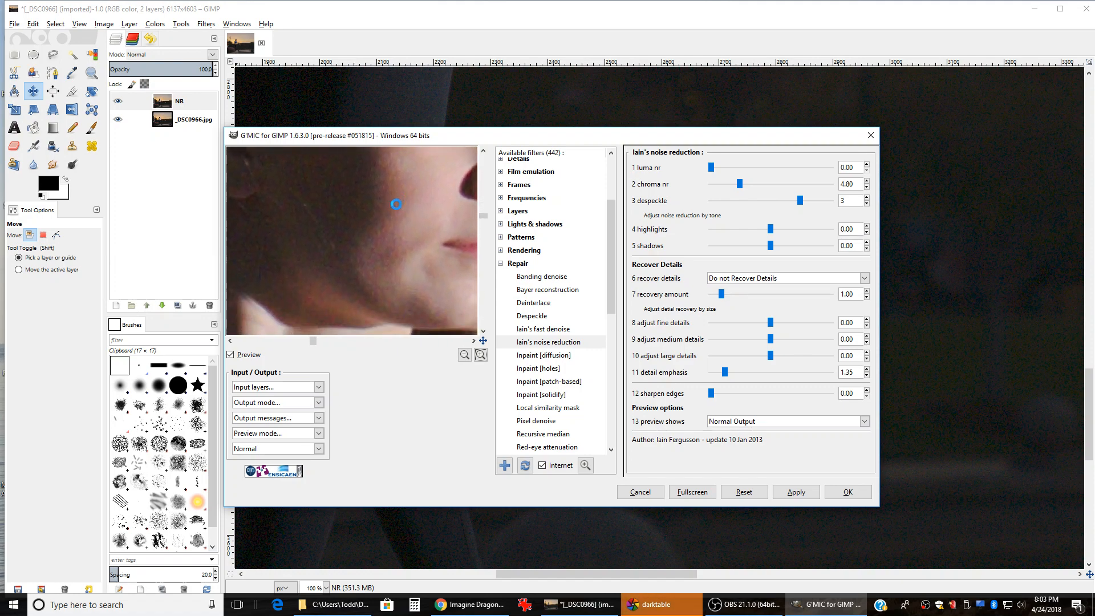
pyautogui.moveTo(417, 284)
pyautogui.mouseDown()
pyautogui.moveTo(403, 261)
pyautogui.moveTo(408, 276)
pyautogui.mouseUp()
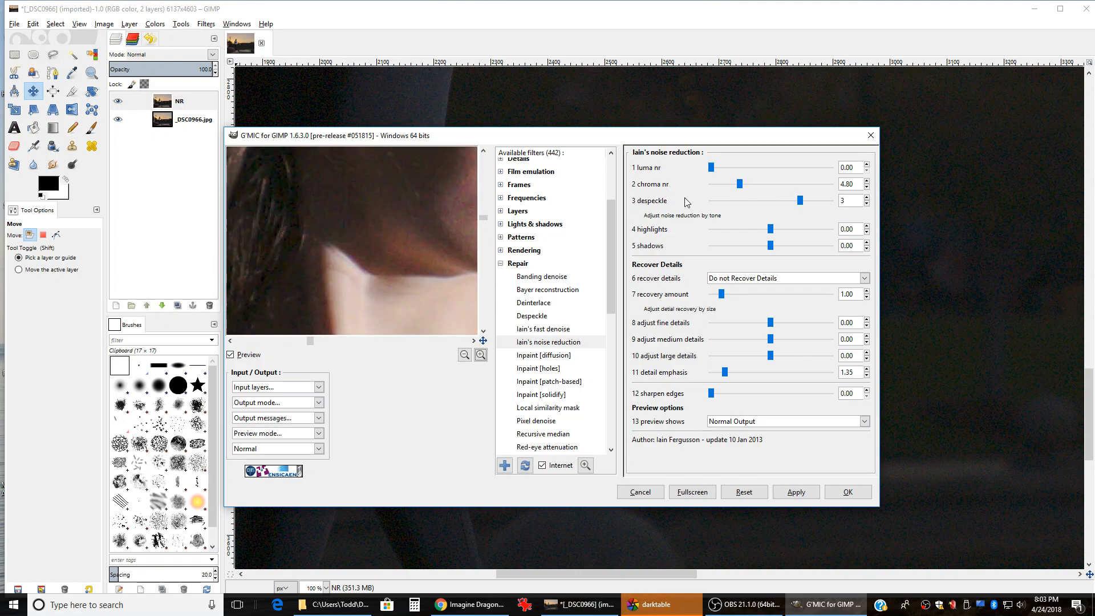
pyautogui.moveTo(442, 229); pyautogui.dragTo(392, 251)
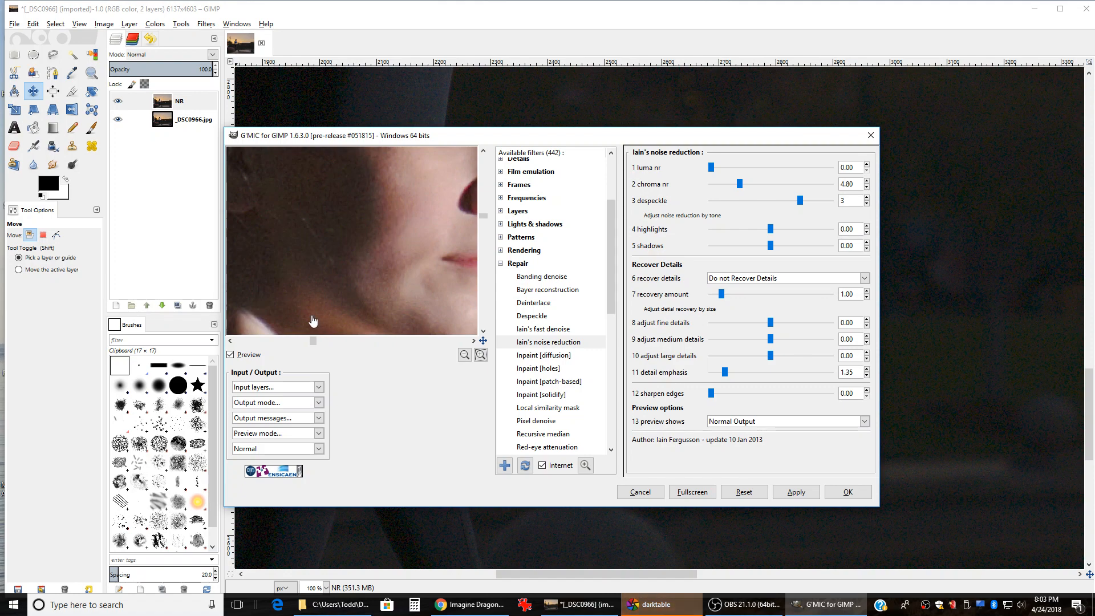
pyautogui.moveTo(344, 231); pyautogui.dragTo(384, 262)
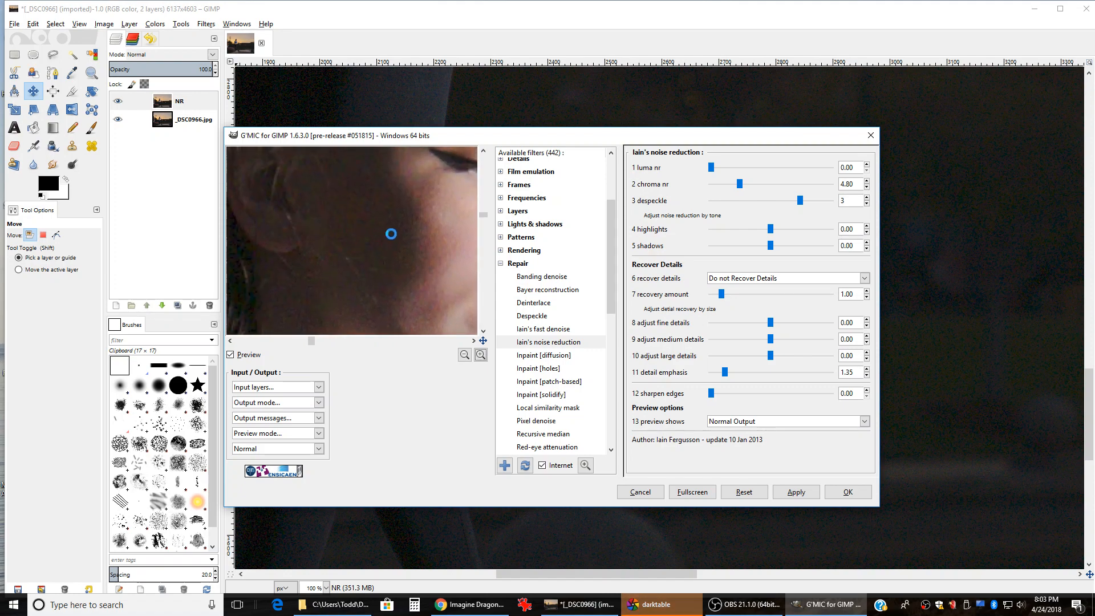
pyautogui.moveTo(352, 206); pyautogui.dragTo(379, 280)
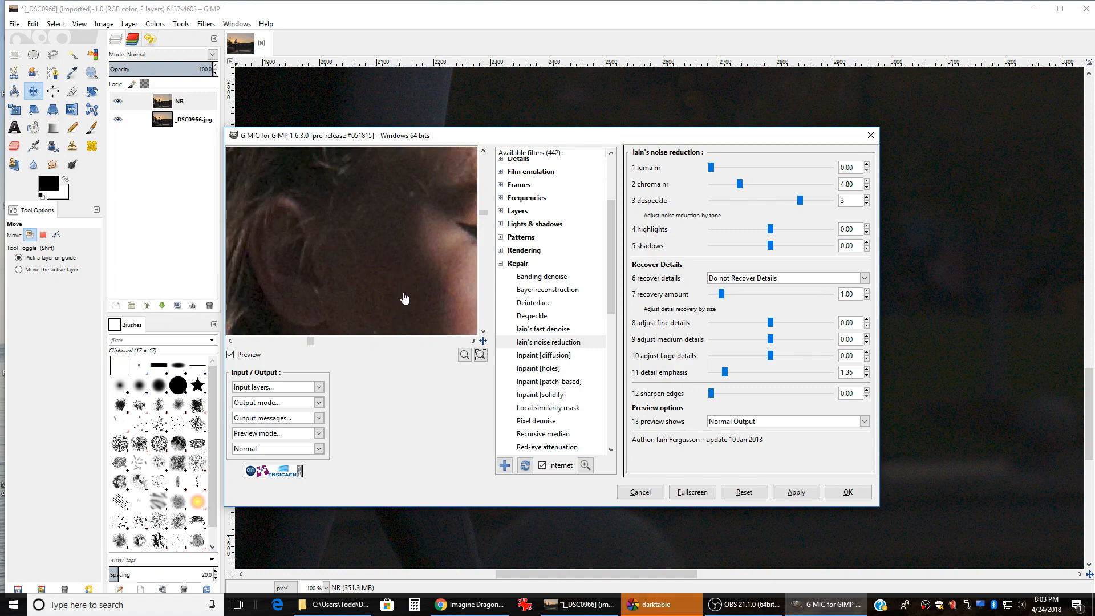
pyautogui.moveTo(405, 298); pyautogui.dragTo(362, 232)
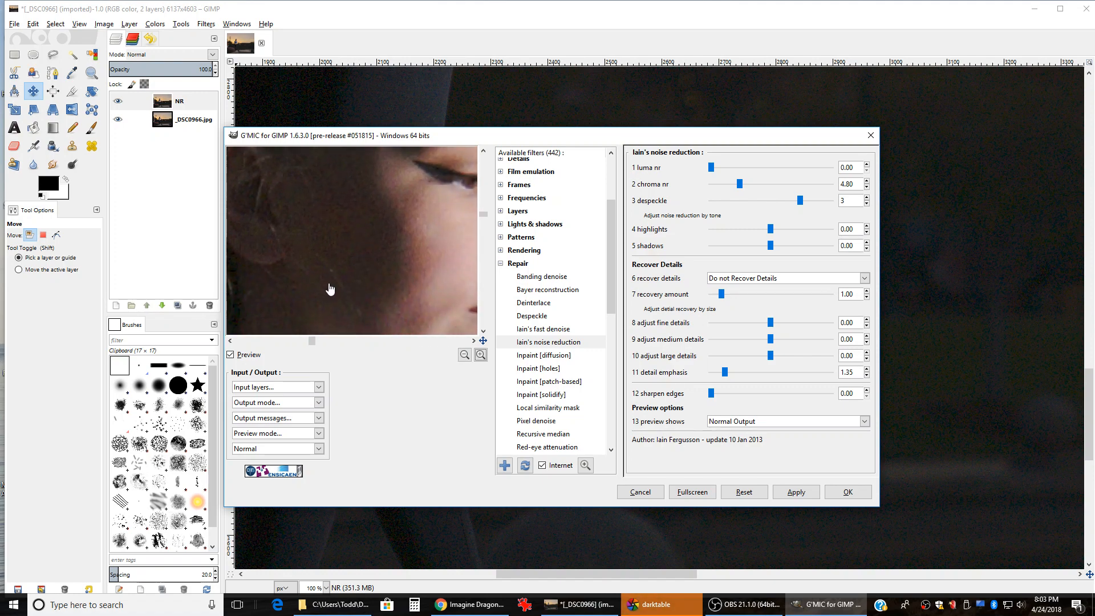
pyautogui.moveTo(306, 286); pyautogui.dragTo(362, 256)
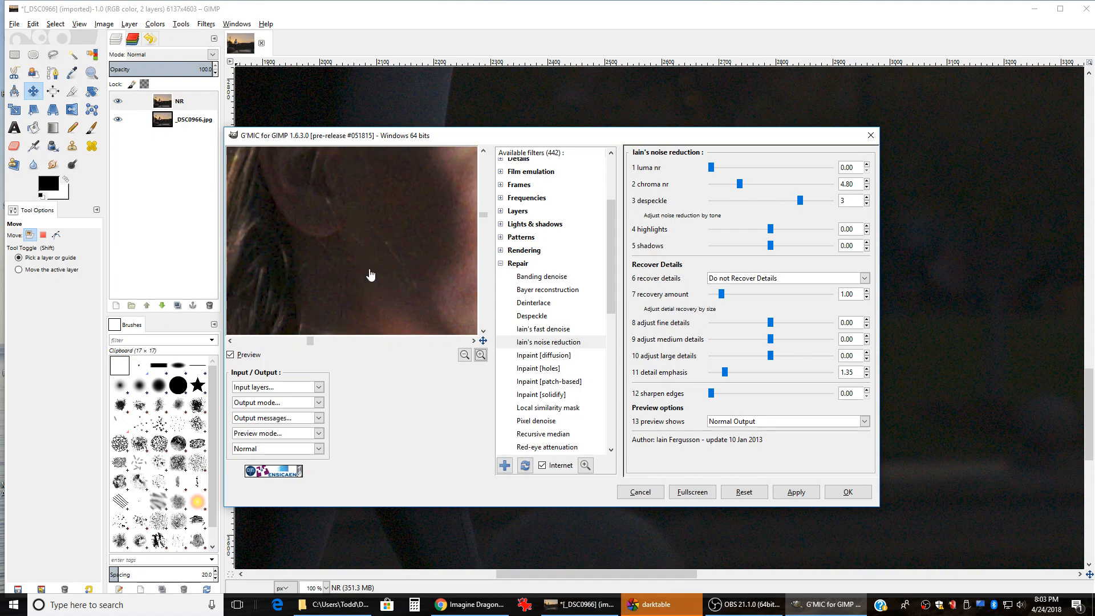
pyautogui.moveTo(300, 282); pyautogui.dragTo(427, 264)
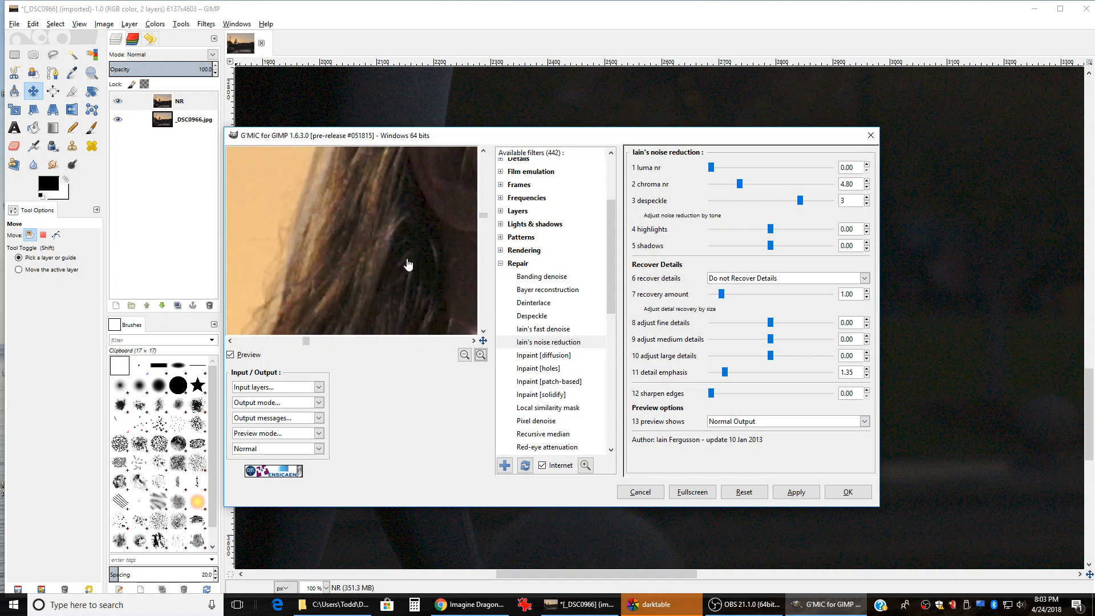
pyautogui.moveTo(343, 216); pyautogui.dragTo(394, 262)
pyautogui.moveTo(436, 294); pyautogui.dragTo(383, 196)
pyautogui.moveTo(340, 306); pyautogui.dragTo(357, 205)
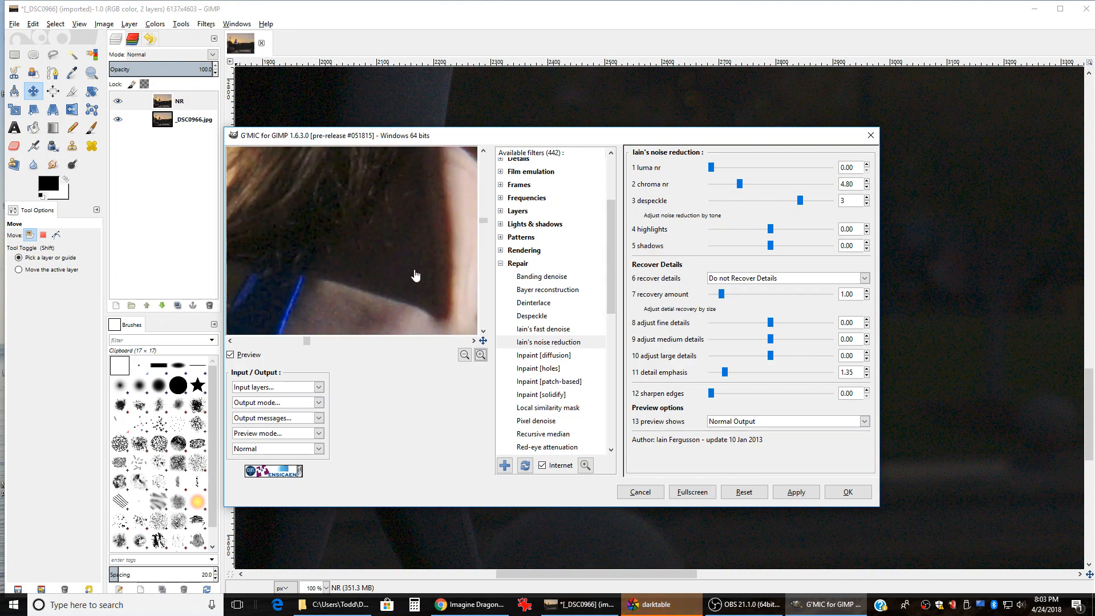
pyautogui.moveTo(418, 276); pyautogui.dragTo(386, 286)
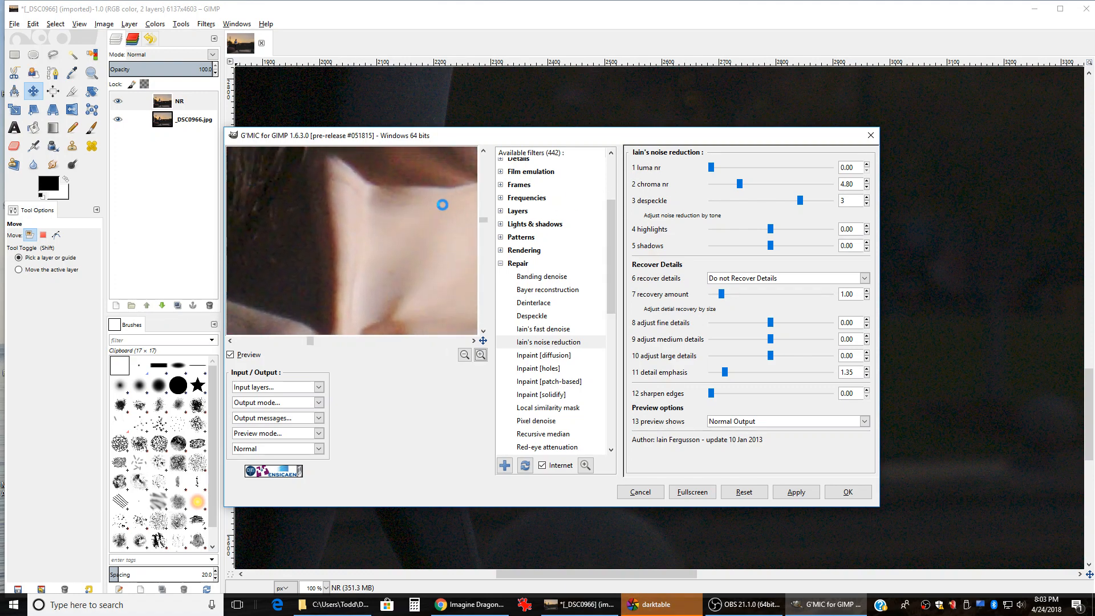
pyautogui.moveTo(443, 206); pyautogui.dragTo(361, 305)
pyautogui.moveTo(426, 222); pyautogui.dragTo(342, 312)
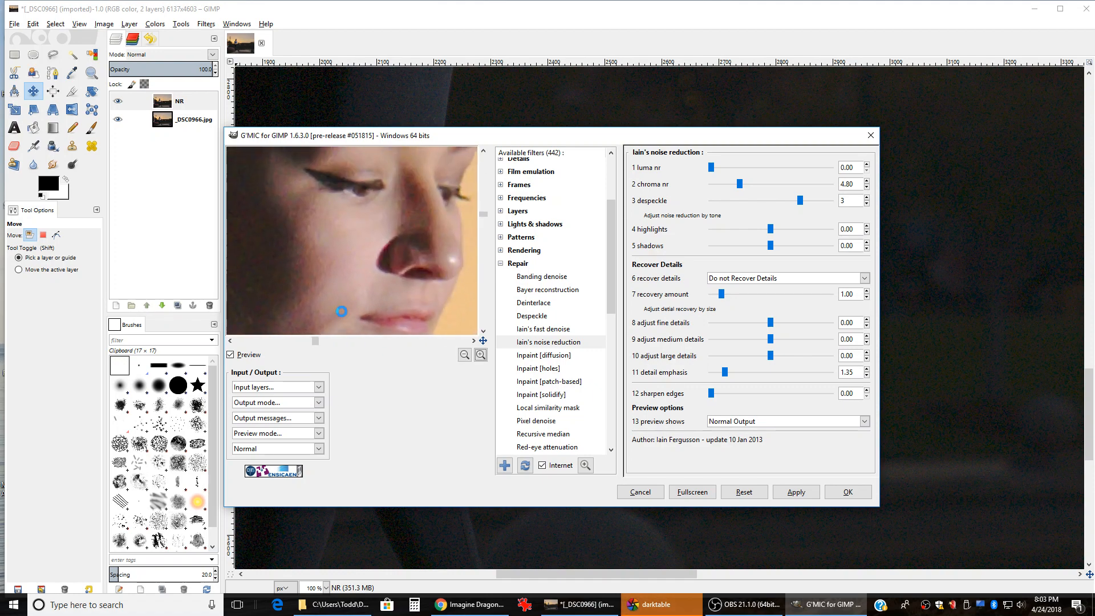
pyautogui.moveTo(419, 210); pyautogui.dragTo(374, 294)
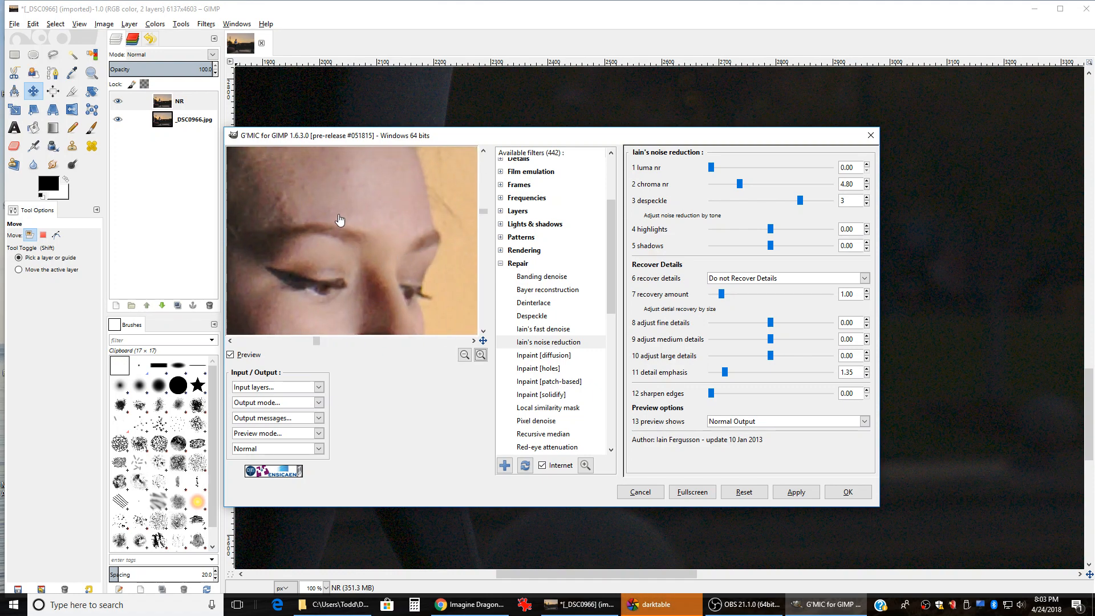
pyautogui.moveTo(340, 220); pyautogui.dragTo(440, 262)
pyautogui.moveTo(298, 211); pyautogui.dragTo(374, 285)
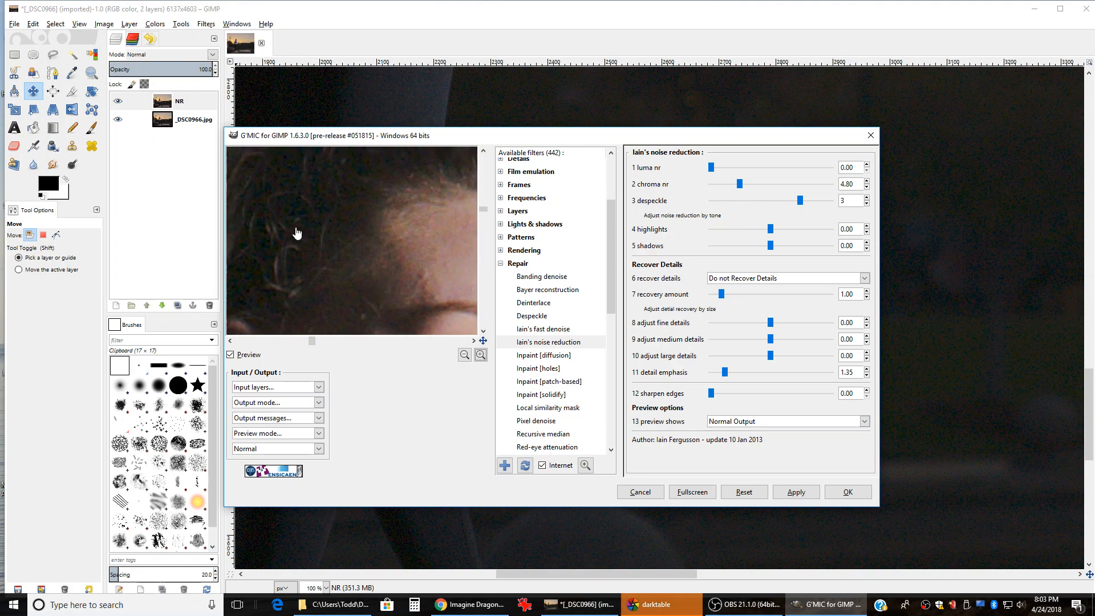
pyautogui.moveTo(261, 229); pyautogui.dragTo(354, 288)
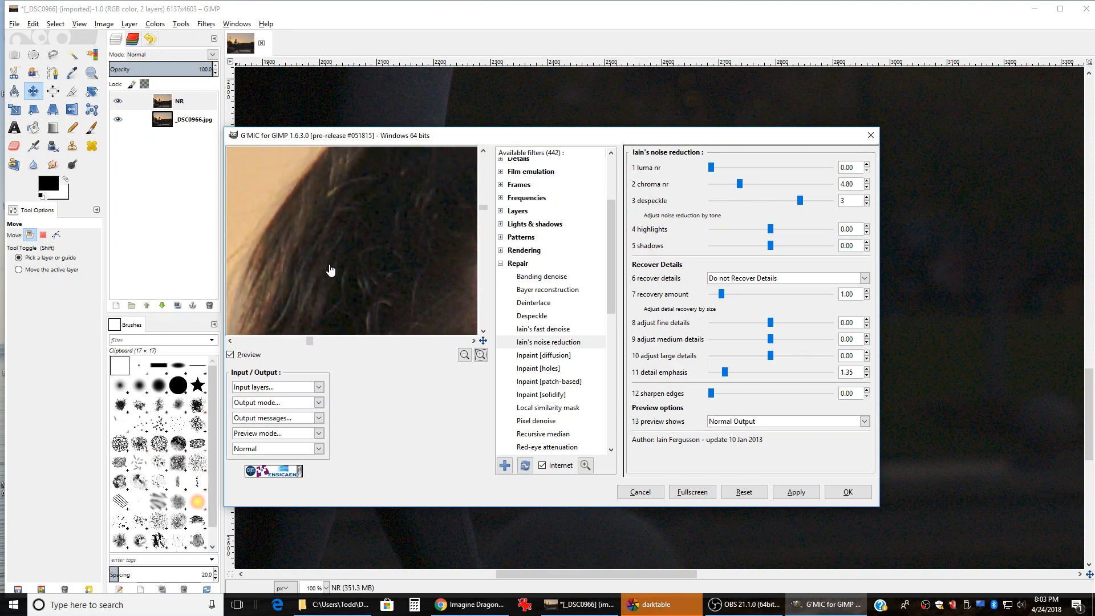
pyautogui.moveTo(283, 206); pyautogui.dragTo(421, 276)
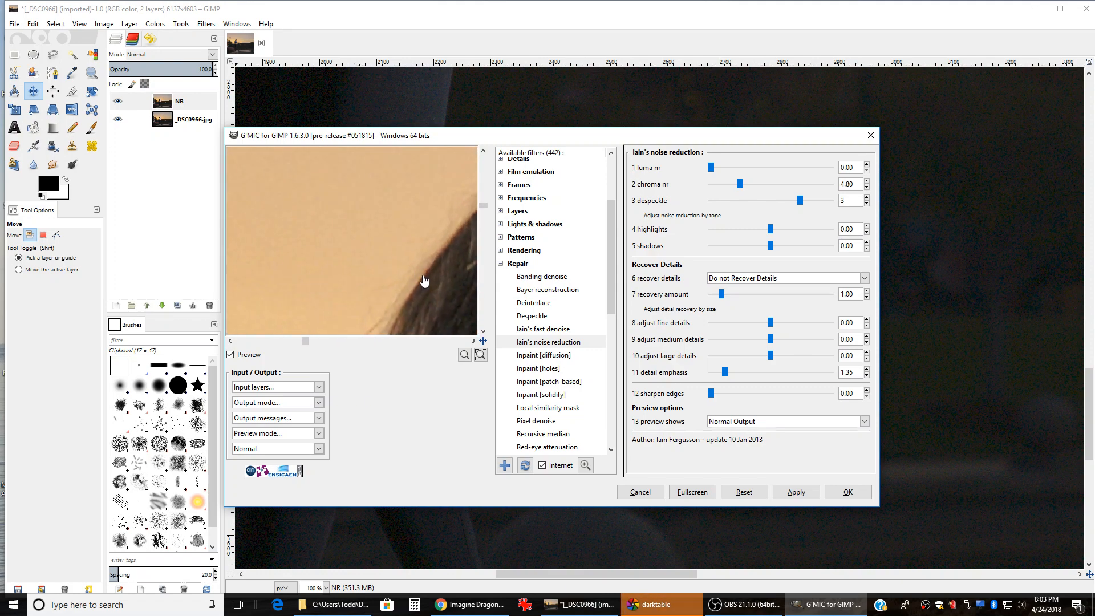
pyautogui.moveTo(296, 208); pyautogui.dragTo(361, 249)
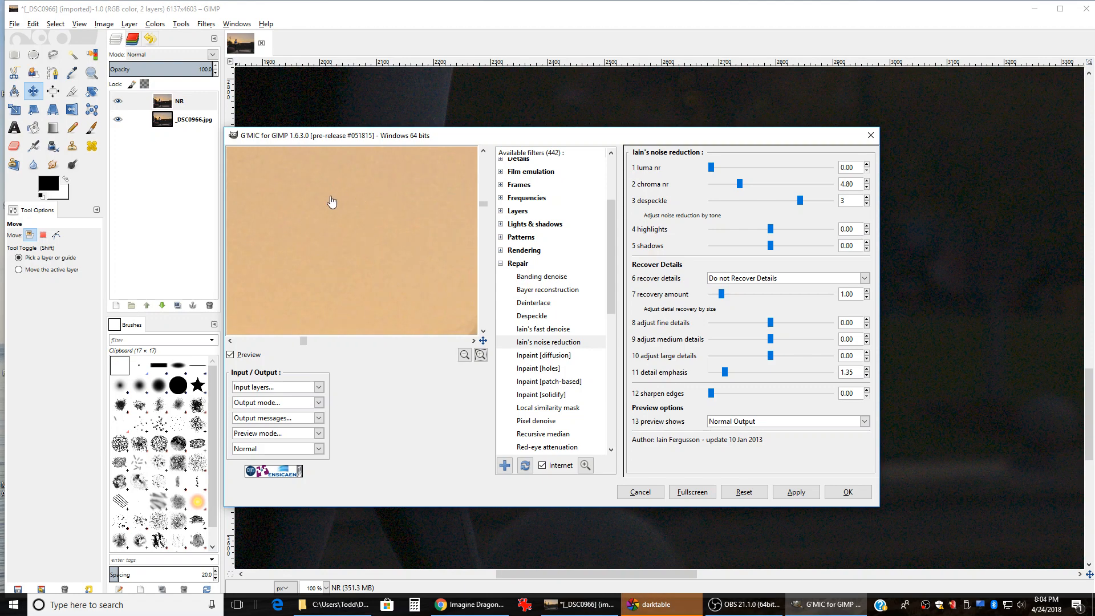
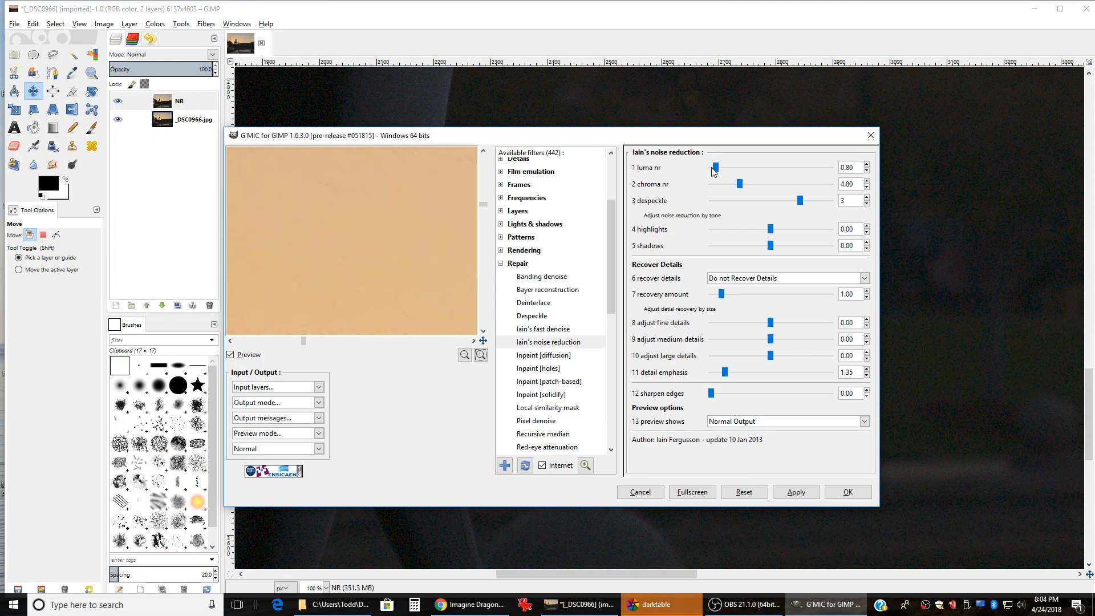
# Step: Raise luma nr from 0.80 to 1.00 and pan the preview across the sunset sky
pyautogui.scroll(2, 712, 168)
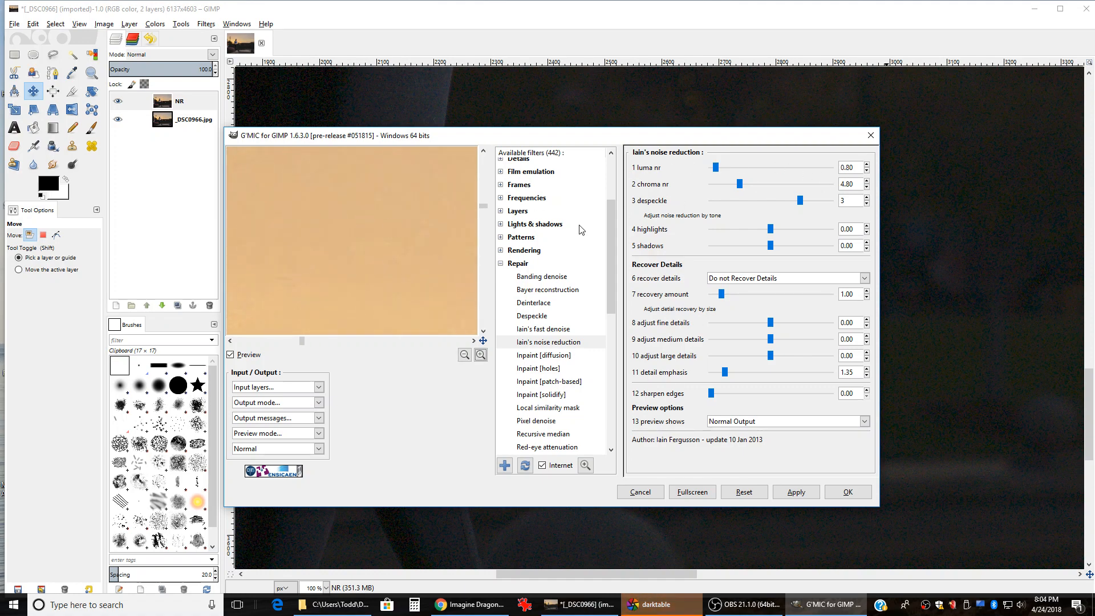
pyautogui.moveTo(293, 295); pyautogui.dragTo(378, 203)
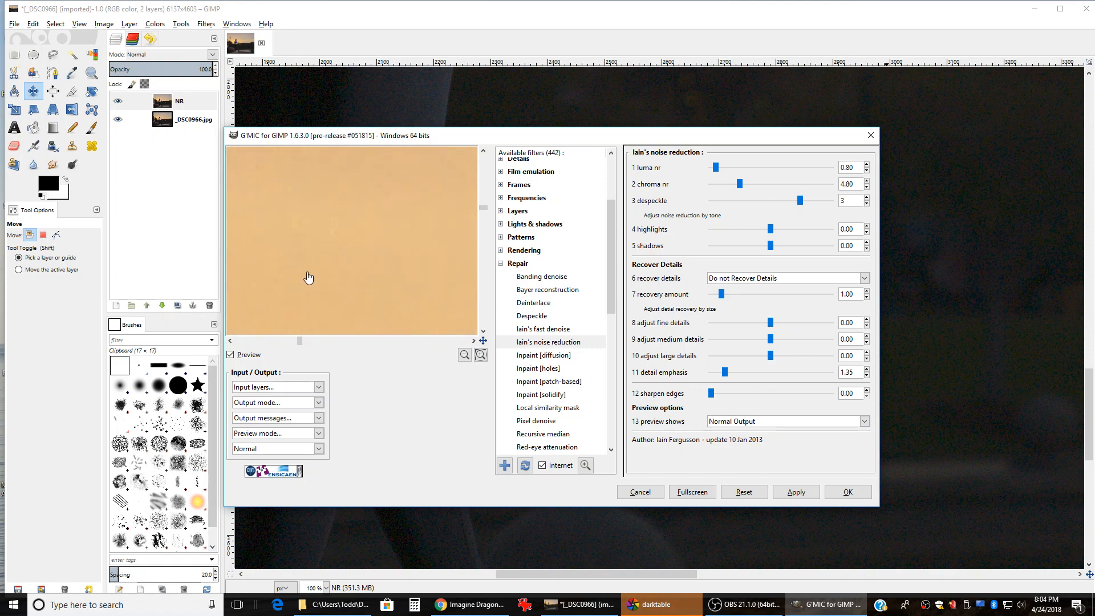
pyautogui.moveTo(283, 283); pyautogui.dragTo(373, 195)
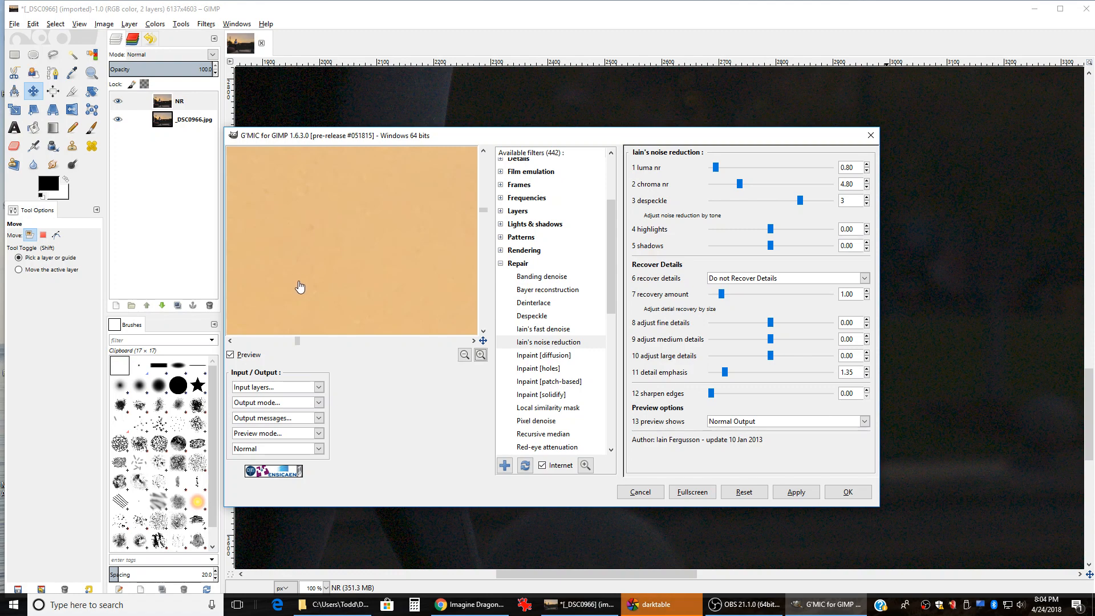
pyautogui.moveTo(294, 286); pyautogui.dragTo(355, 203)
pyautogui.moveTo(311, 309); pyautogui.dragTo(380, 207)
pyautogui.moveTo(295, 292); pyautogui.dragTo(361, 227)
pyautogui.moveTo(283, 293); pyautogui.dragTo(396, 215)
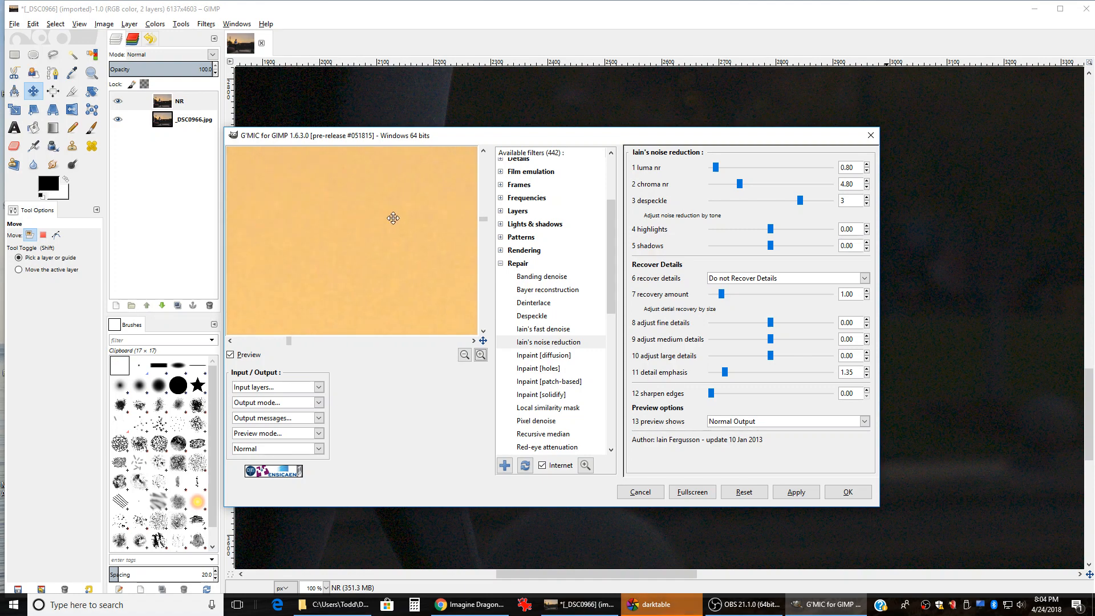
pyautogui.moveTo(286, 302); pyautogui.dragTo(399, 216)
# Step: Zoom the preview out and pan to the dancer's arm and torso
pyautogui.moveTo(317, 301); pyautogui.dragTo(439, 196)
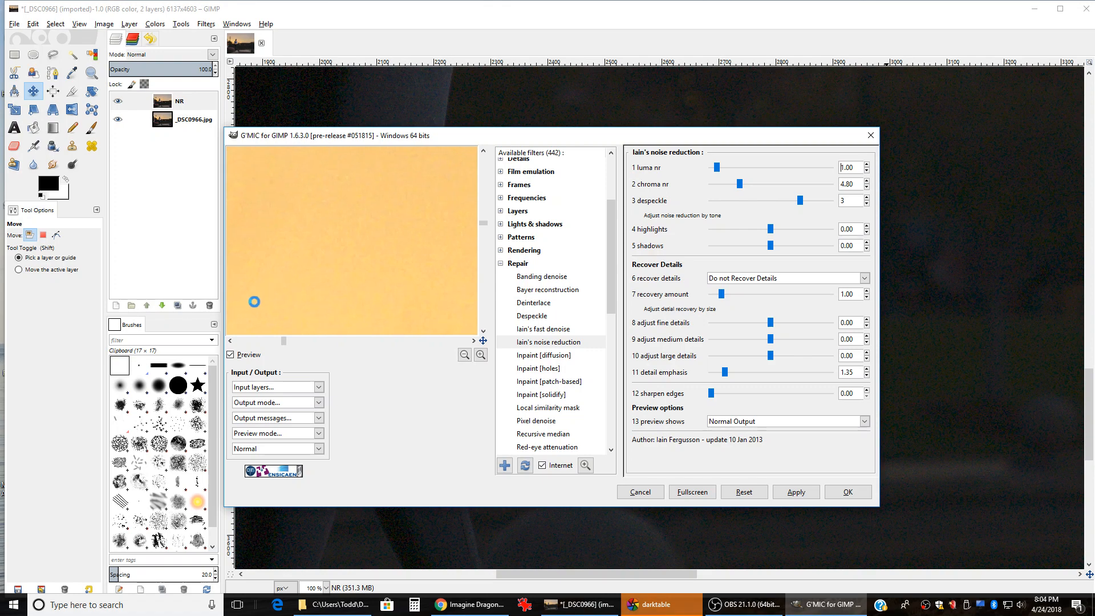
pyautogui.moveTo(263, 308); pyautogui.dragTo(366, 237)
pyautogui.moveTo(306, 302); pyautogui.dragTo(367, 206)
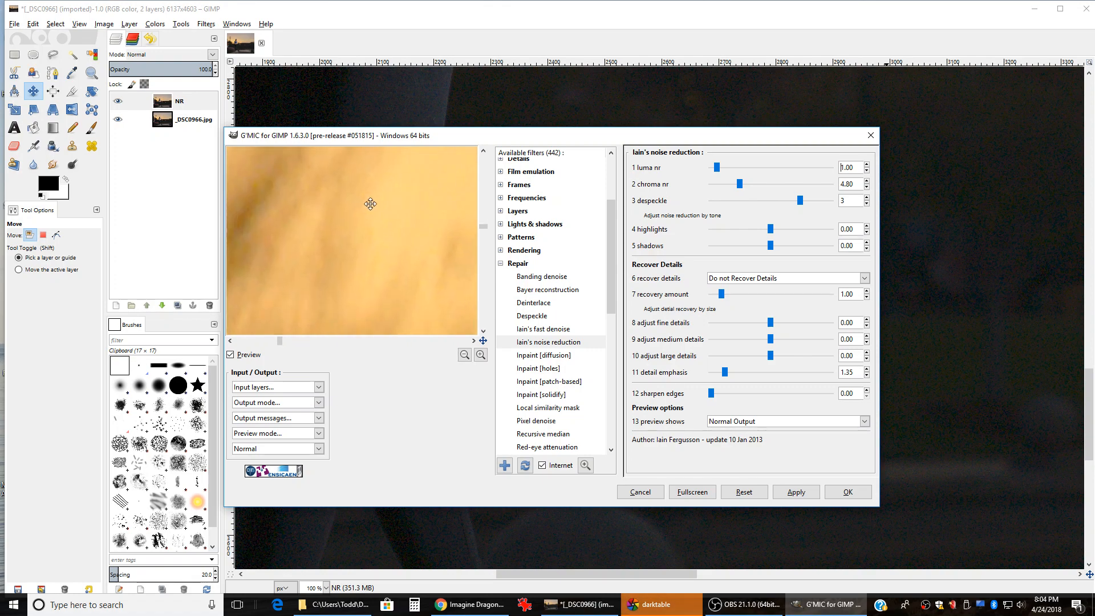
pyautogui.click(464, 354)
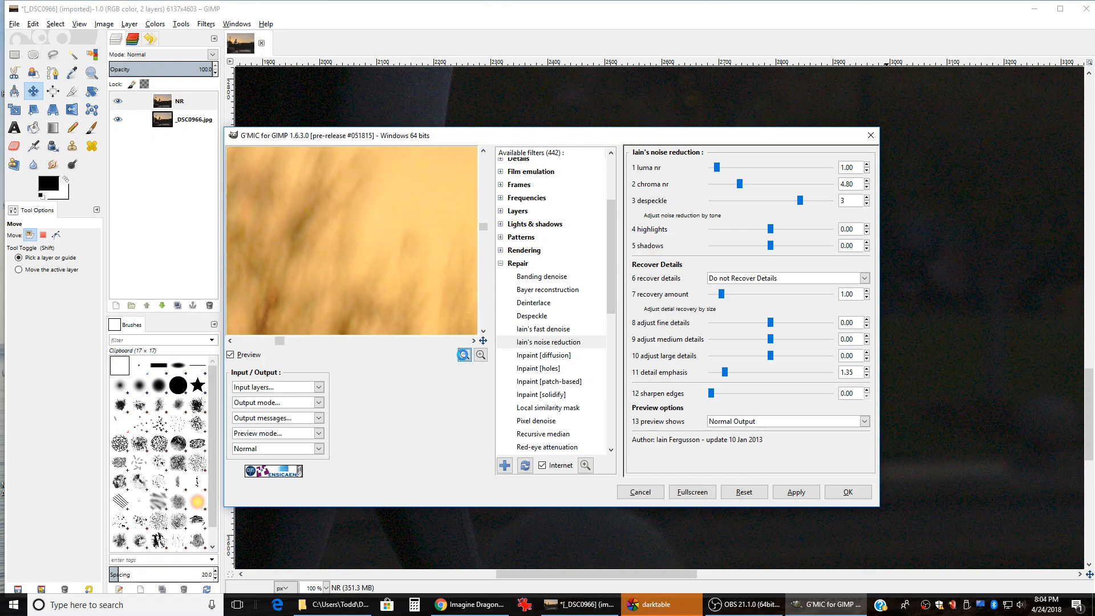
pyautogui.moveTo(444, 311); pyautogui.dragTo(349, 232)
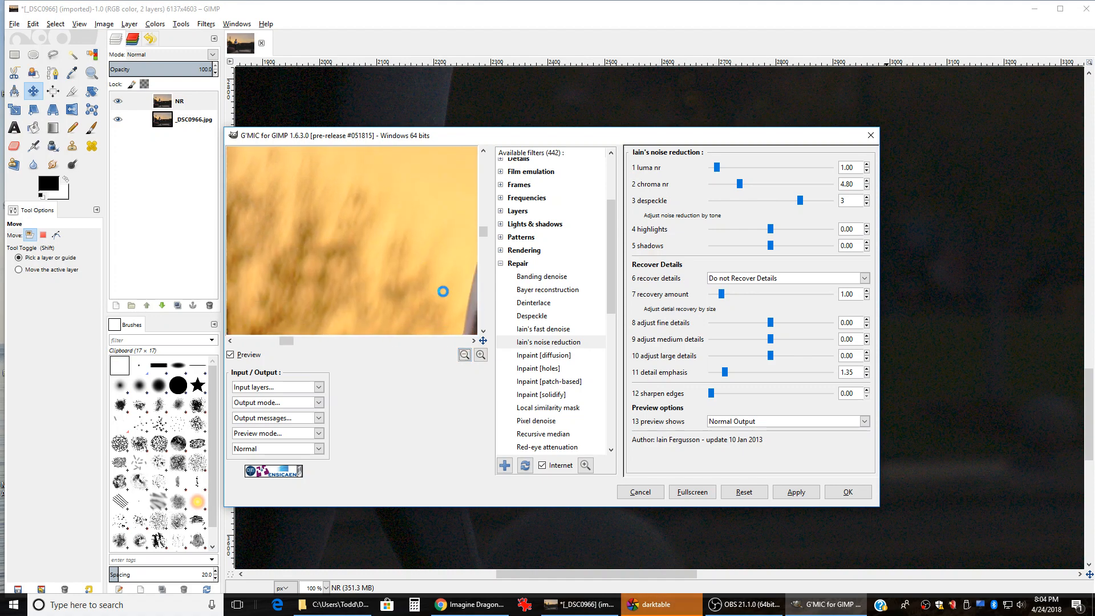
pyautogui.moveTo(443, 292); pyautogui.dragTo(274, 214)
pyautogui.moveTo(391, 305); pyautogui.dragTo(345, 227)
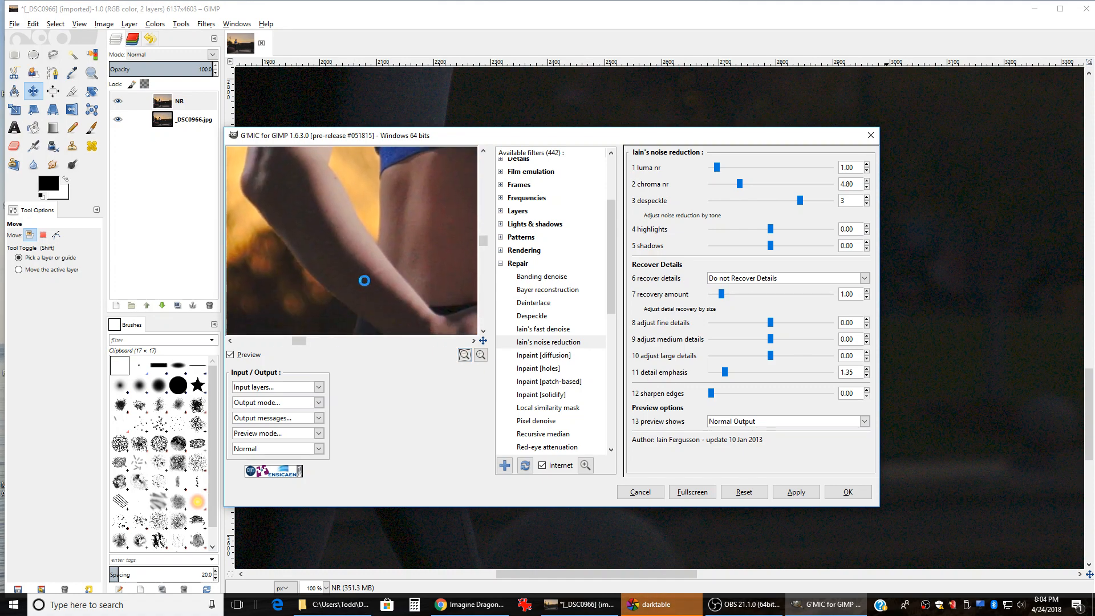
pyautogui.moveTo(372, 306); pyautogui.dragTo(379, 289)
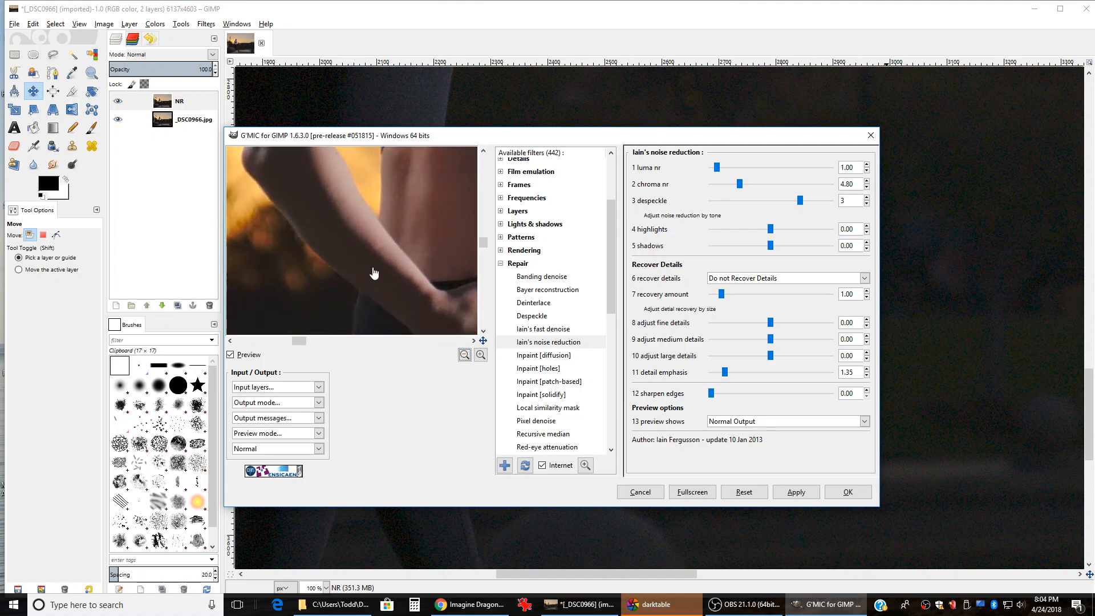
# Step: Magnify the preview two levels and pan along the arm's edge to inspect skin noise
pyautogui.click(481, 355)
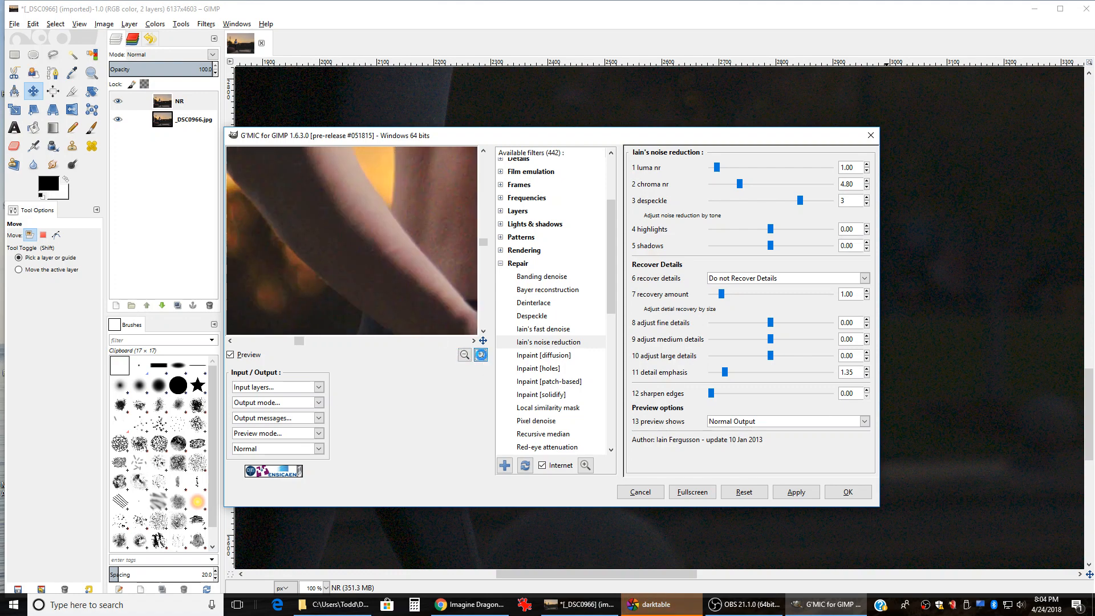
pyautogui.click(481, 355)
pyautogui.moveTo(286, 233); pyautogui.dragTo(416, 240)
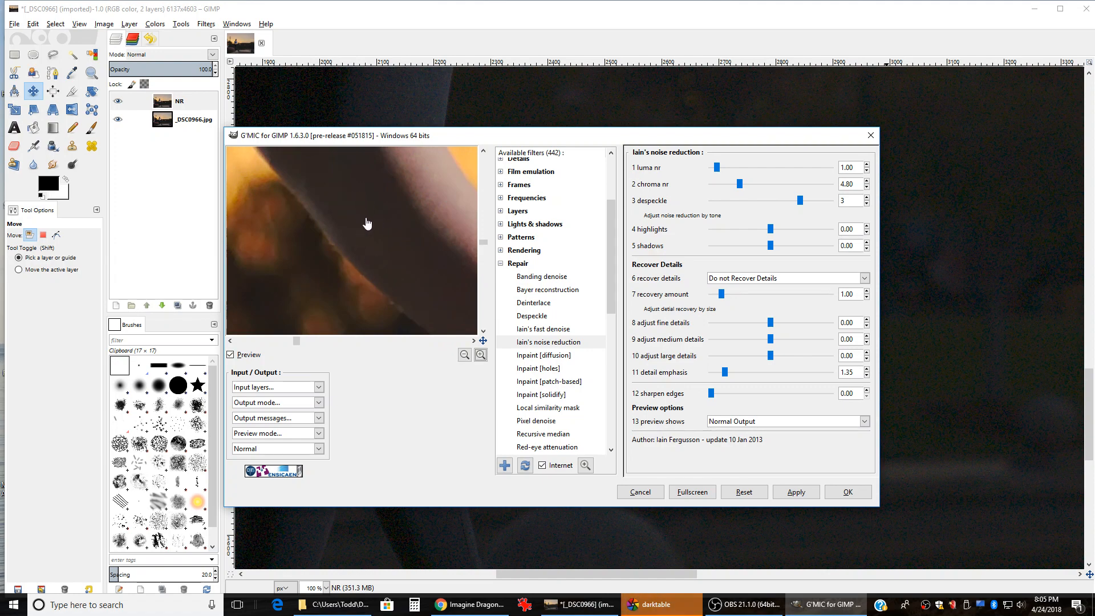
pyautogui.moveTo(413, 253); pyautogui.dragTo(391, 274)
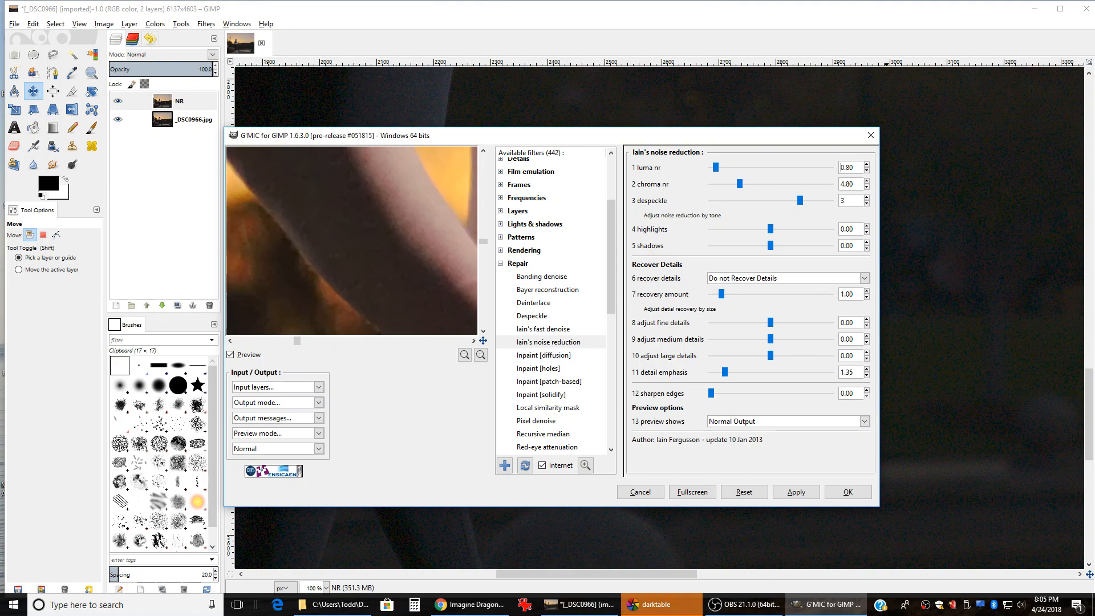
pyautogui.moveTo(429, 235); pyautogui.dragTo(367, 290)
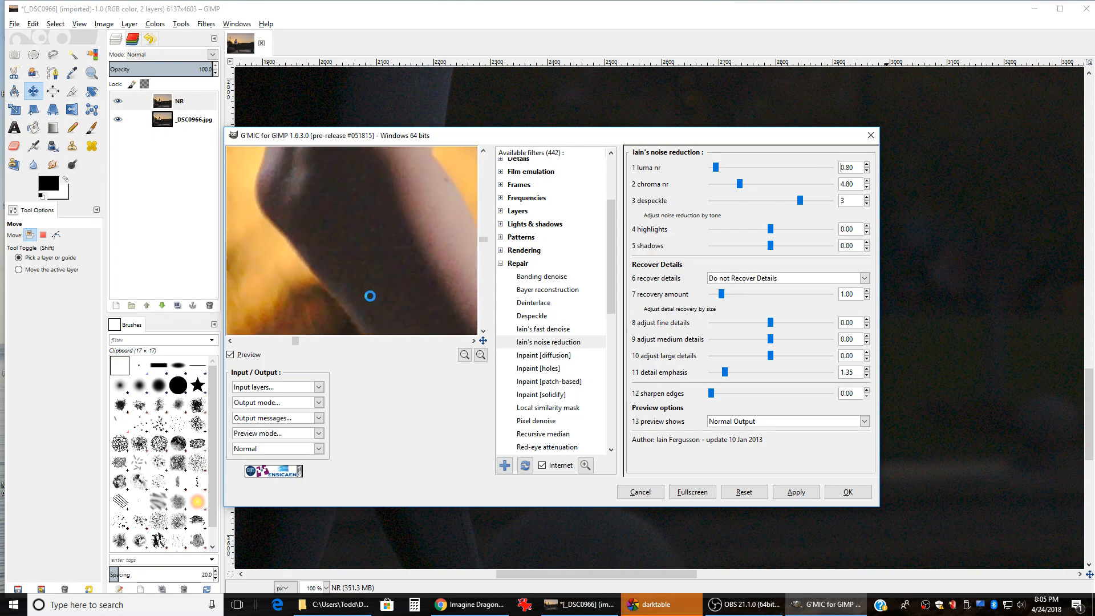
pyautogui.moveTo(320, 180); pyautogui.dragTo(330, 299)
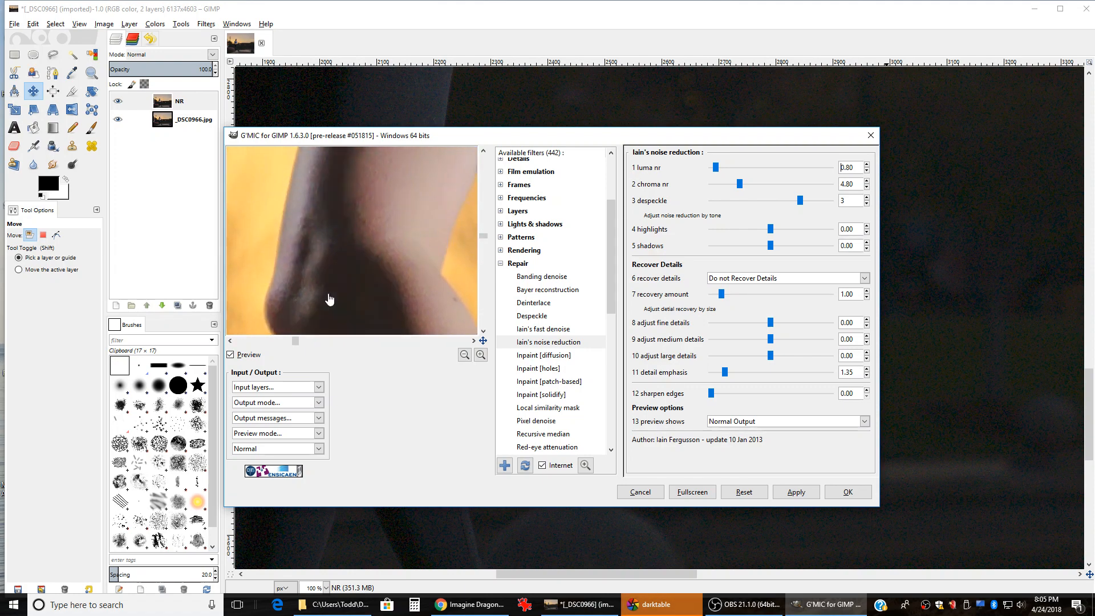
pyautogui.moveTo(402, 185); pyautogui.dragTo(380, 245)
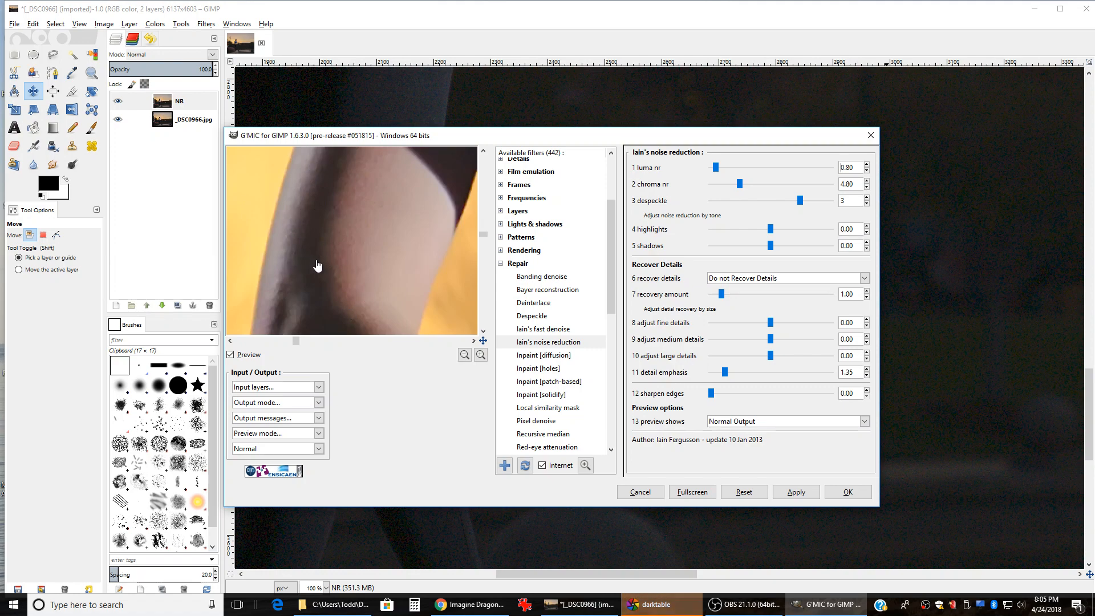
pyautogui.moveTo(328, 301); pyautogui.dragTo(313, 142)
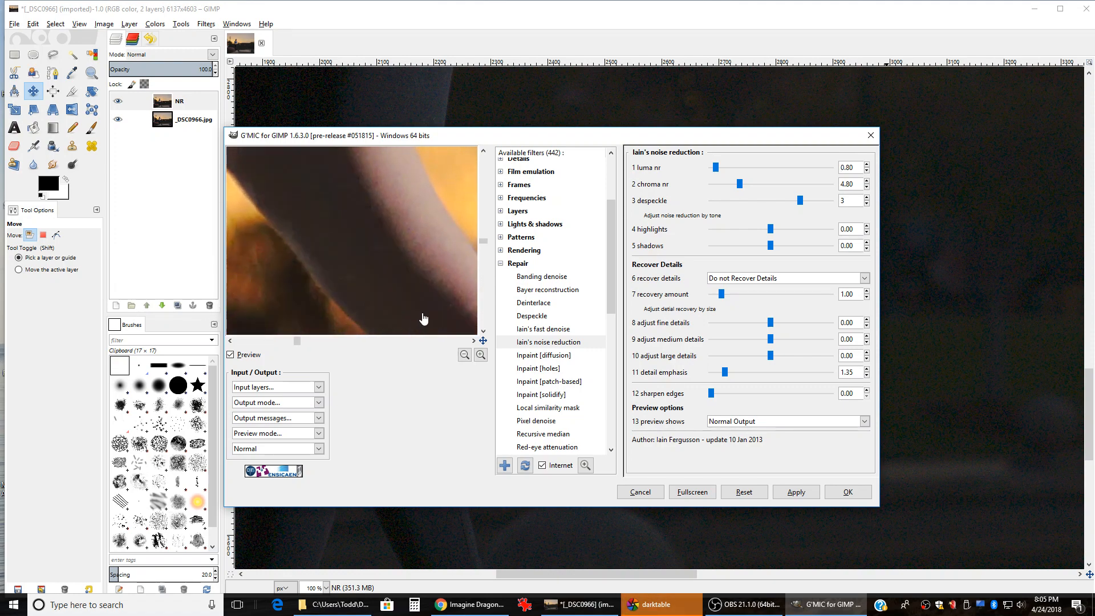
pyautogui.moveTo(422, 315); pyautogui.dragTo(287, 188)
pyautogui.moveTo(408, 313); pyautogui.dragTo(398, 264)
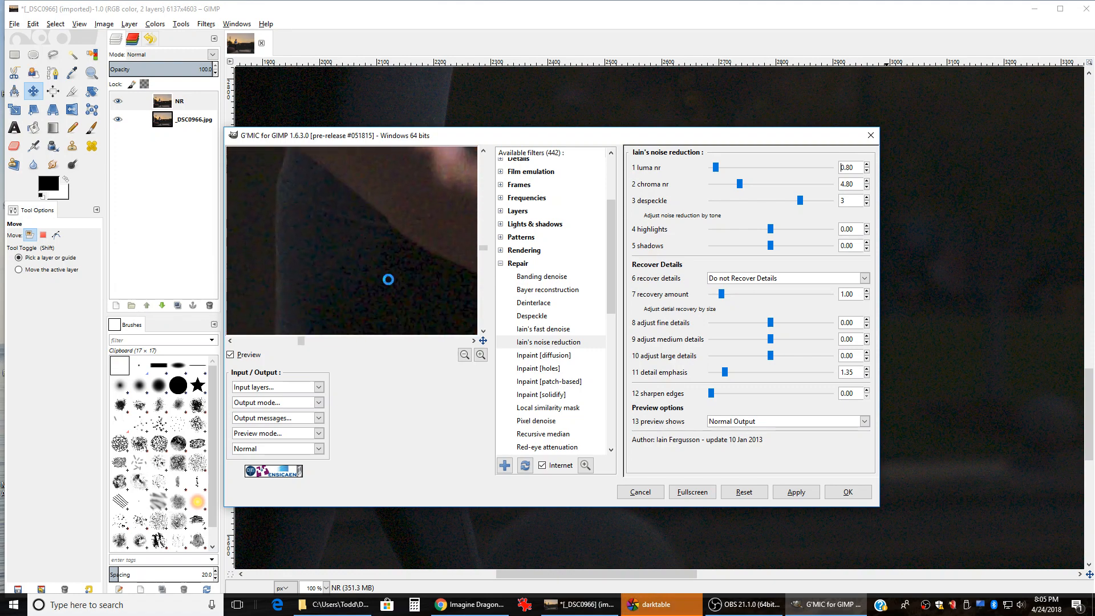
pyautogui.moveTo(396, 320); pyautogui.dragTo(359, 208)
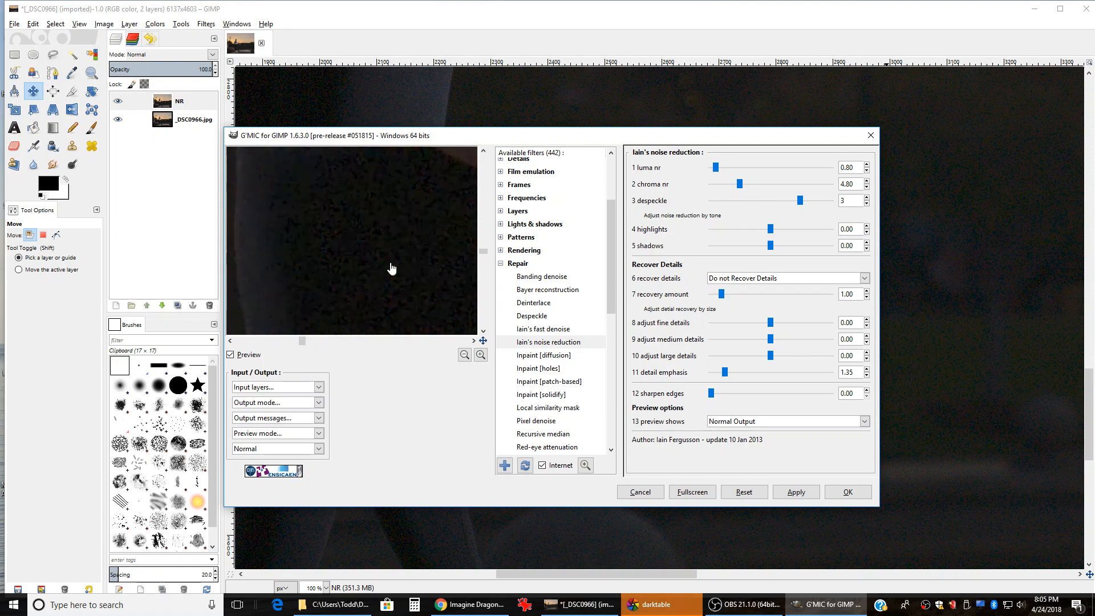
pyautogui.click(465, 356)
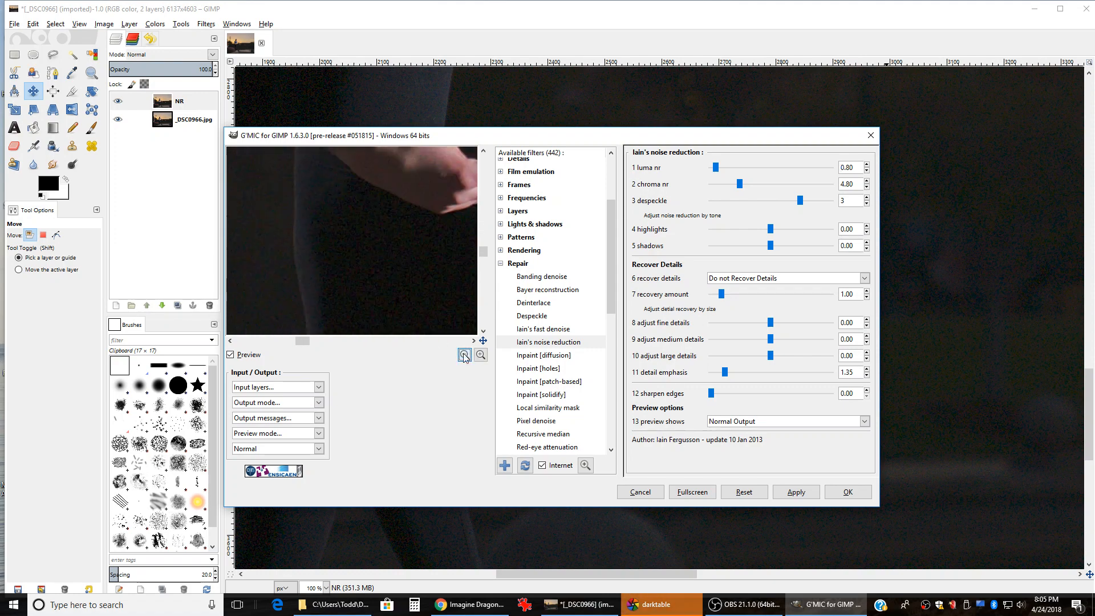
pyautogui.moveTo(421, 306); pyautogui.dragTo(363, 213)
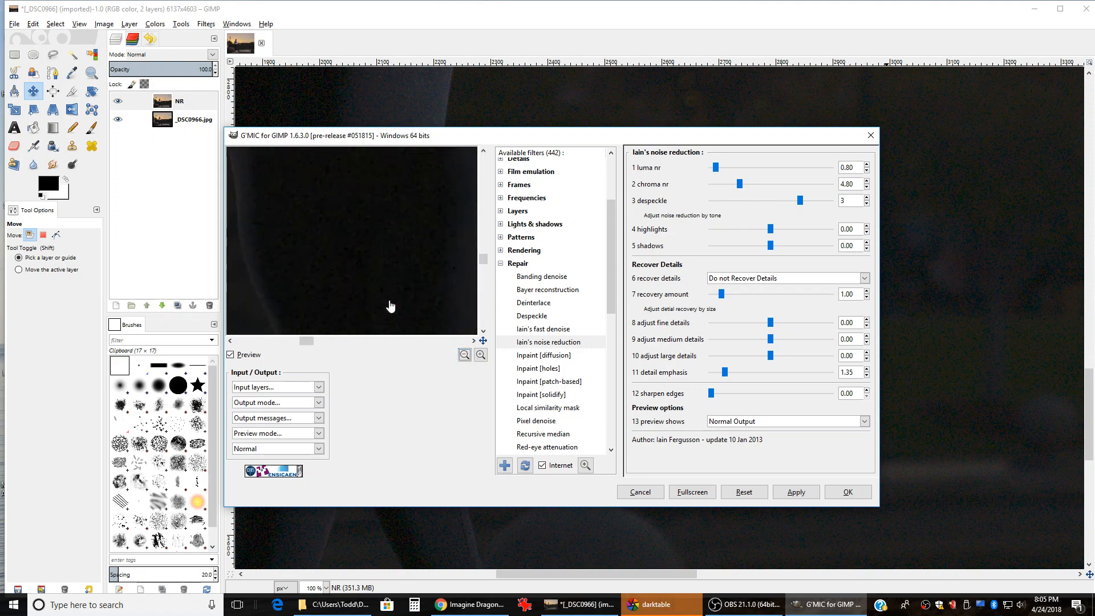
pyautogui.click(464, 355)
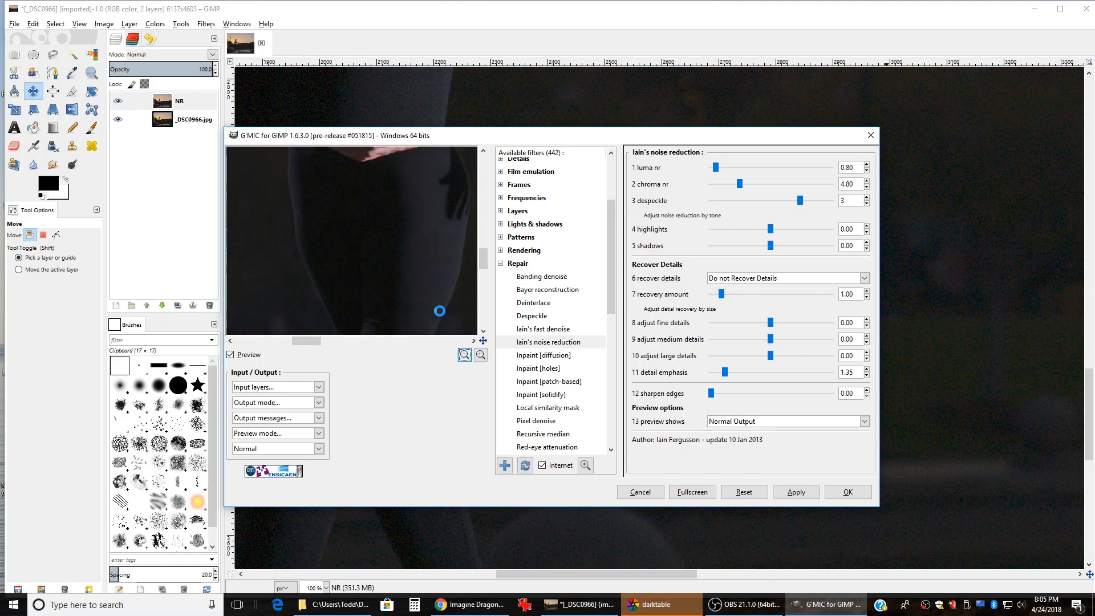
pyautogui.moveTo(376, 278); pyautogui.dragTo(343, 254)
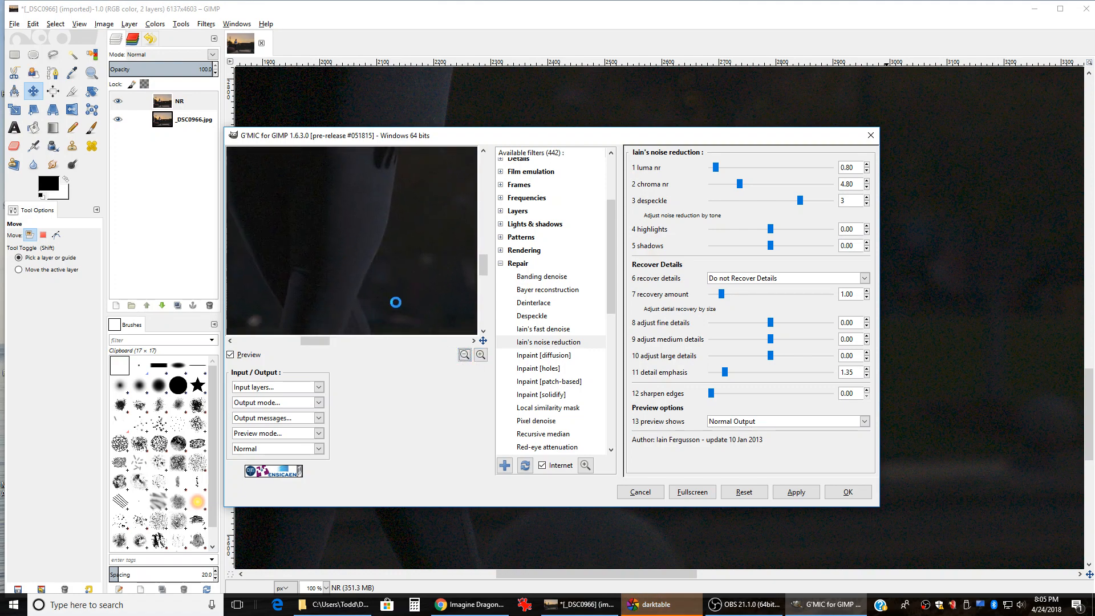
pyautogui.moveTo(370, 296); pyautogui.dragTo(420, 276)
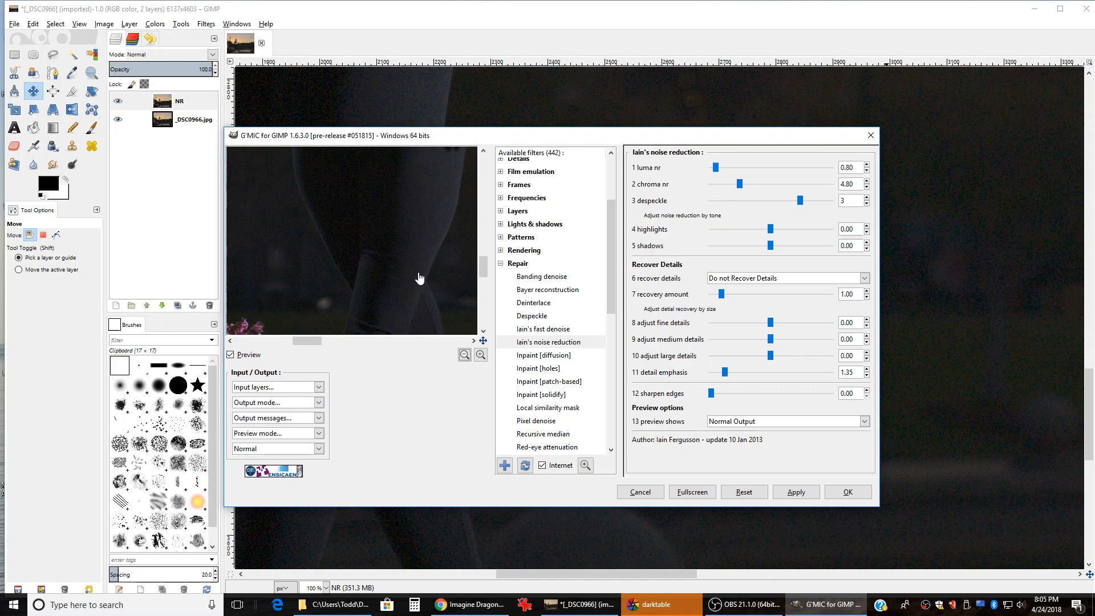
pyautogui.click(481, 355)
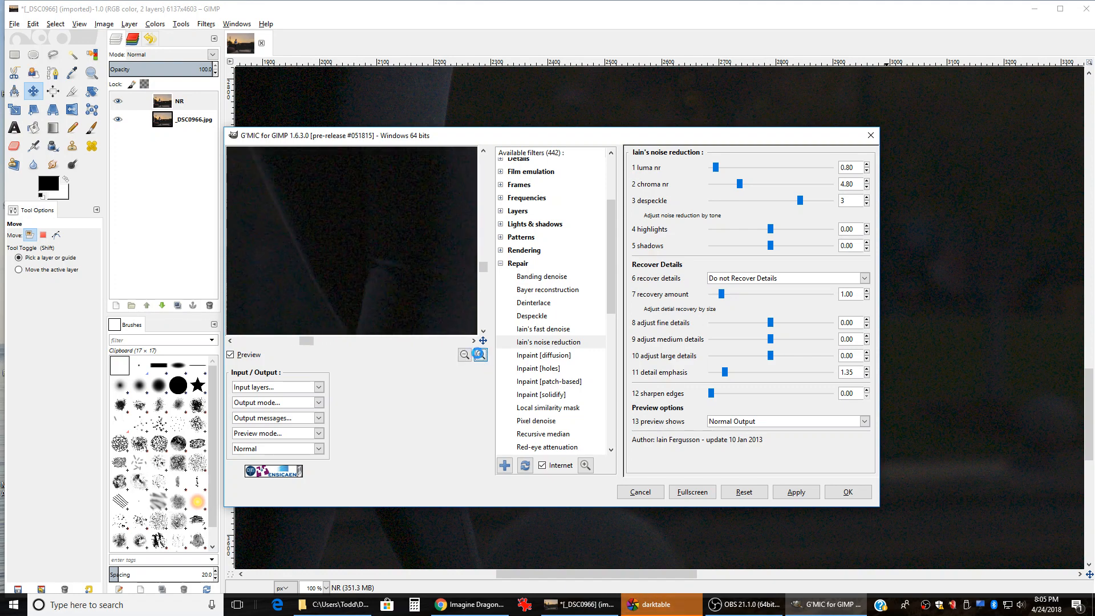
pyautogui.moveTo(445, 212); pyautogui.dragTo(369, 195)
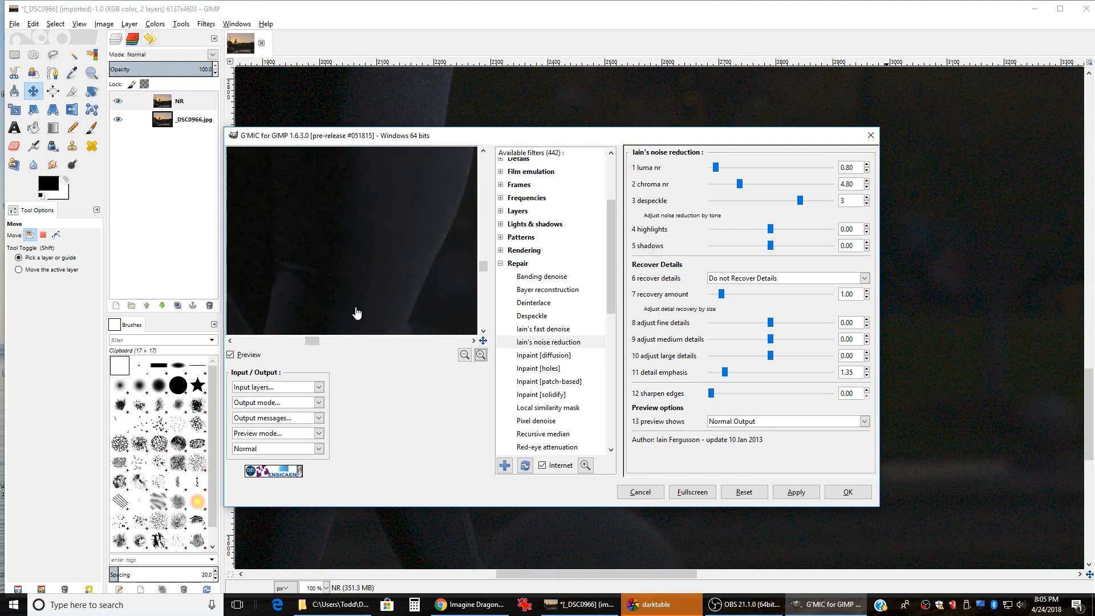
pyautogui.moveTo(357, 313); pyautogui.dragTo(400, 179)
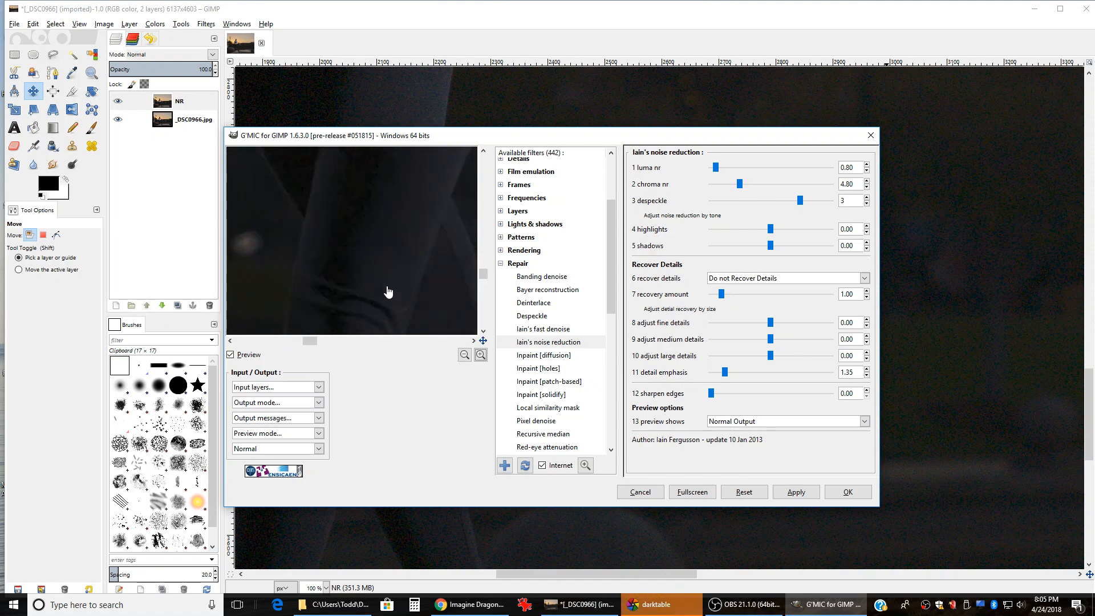
pyautogui.moveTo(386, 289); pyautogui.dragTo(407, 203)
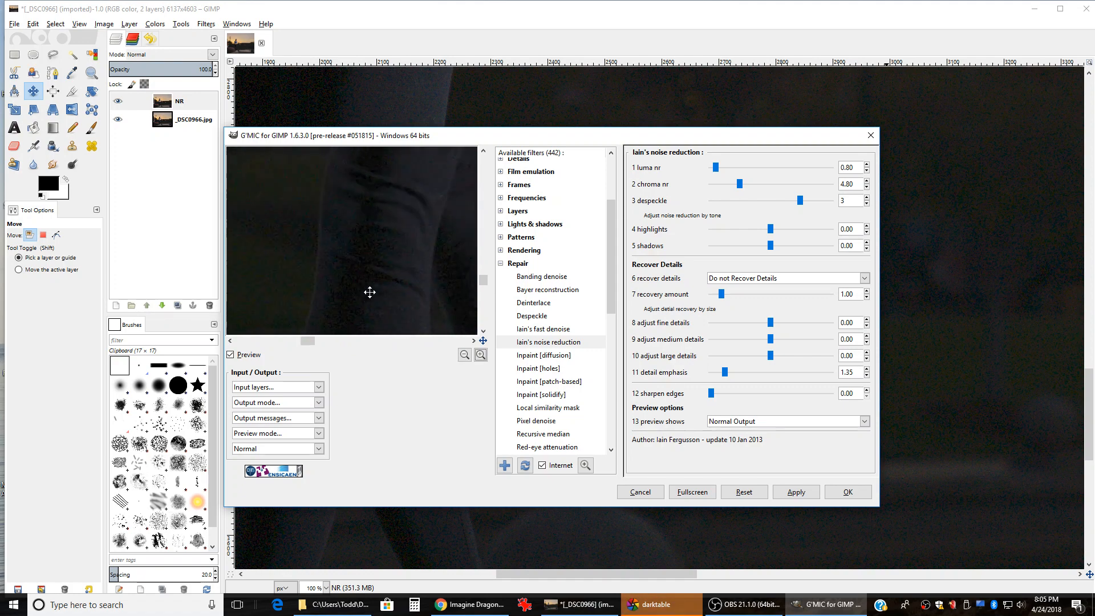
pyautogui.moveTo(369, 291); pyautogui.dragTo(401, 200)
pyautogui.moveTo(404, 308); pyautogui.dragTo(403, 215)
pyautogui.moveTo(418, 296); pyautogui.dragTo(342, 205)
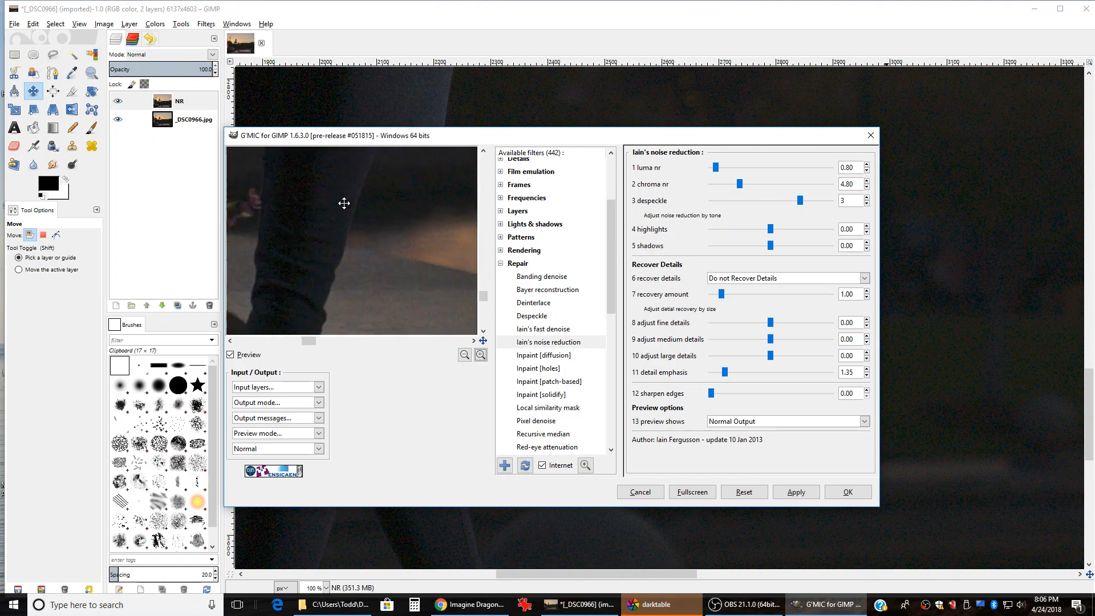
pyautogui.moveTo(434, 295); pyautogui.dragTo(341, 219)
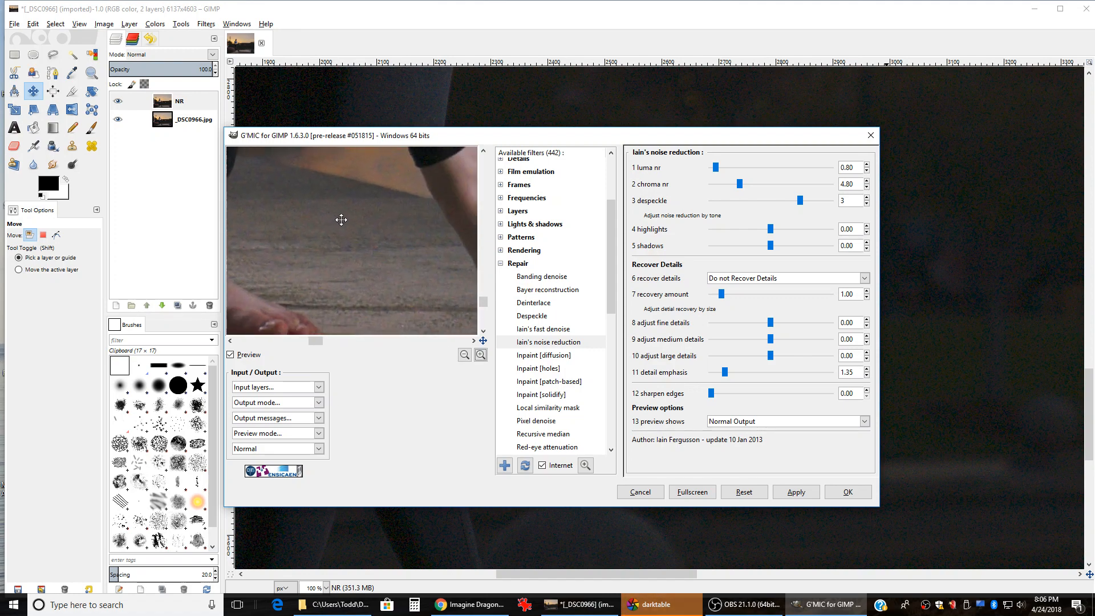
pyautogui.moveTo(445, 216); pyautogui.dragTo(279, 245)
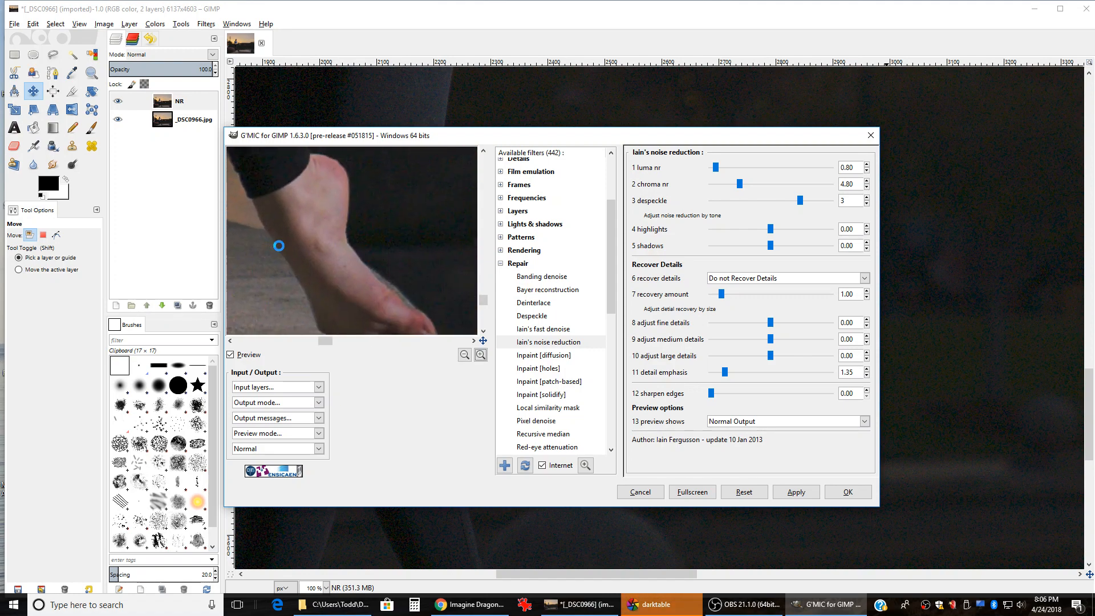
pyautogui.moveTo(384, 237); pyautogui.dragTo(274, 296)
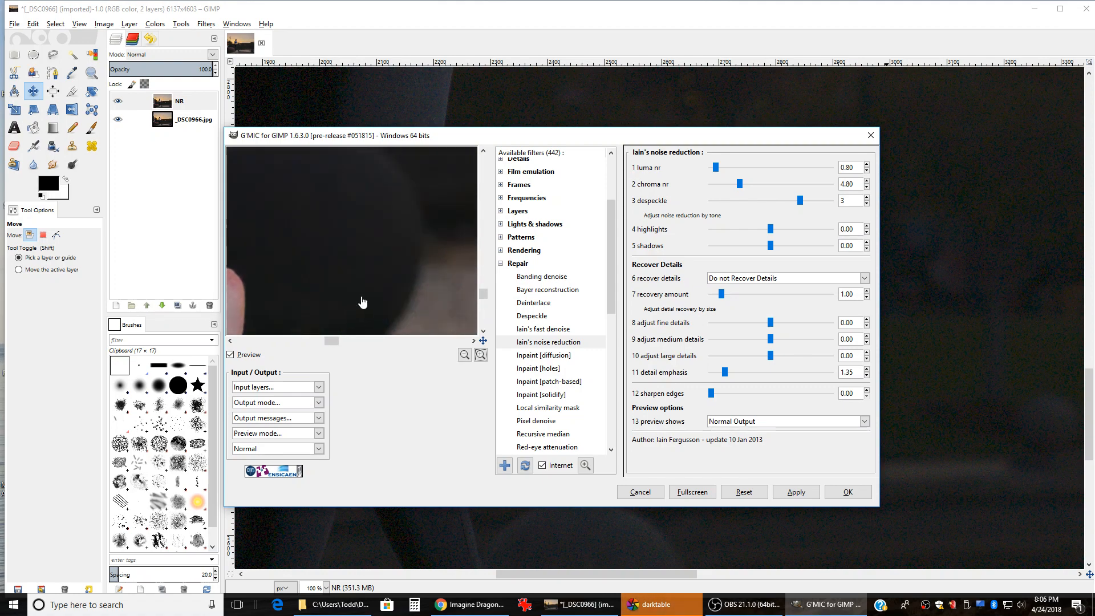
pyautogui.moveTo(423, 200); pyautogui.dragTo(296, 294)
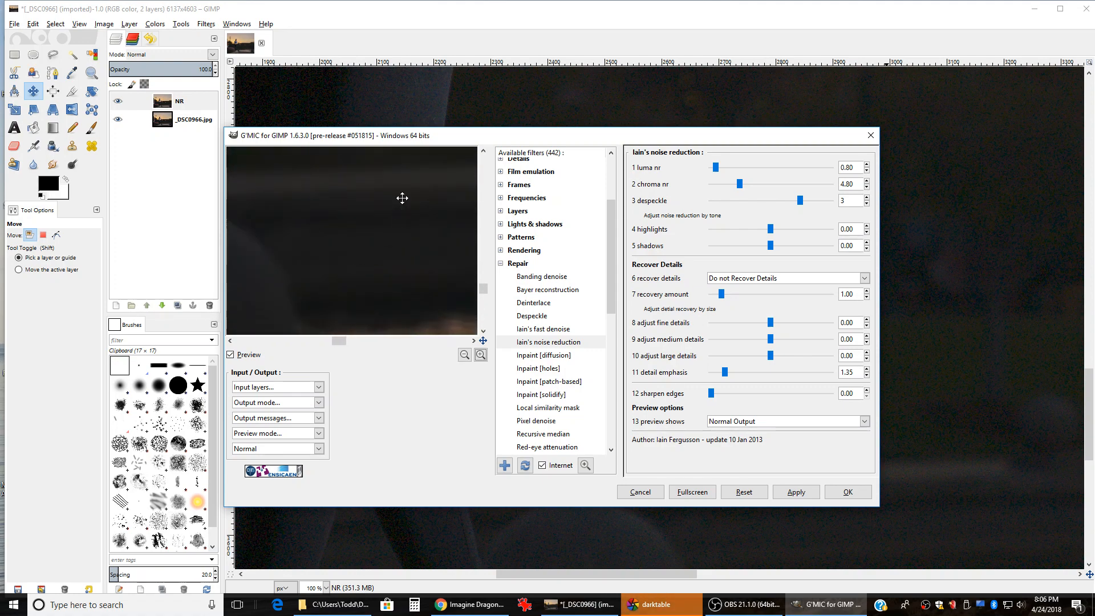
pyautogui.moveTo(402, 198); pyautogui.dragTo(330, 306)
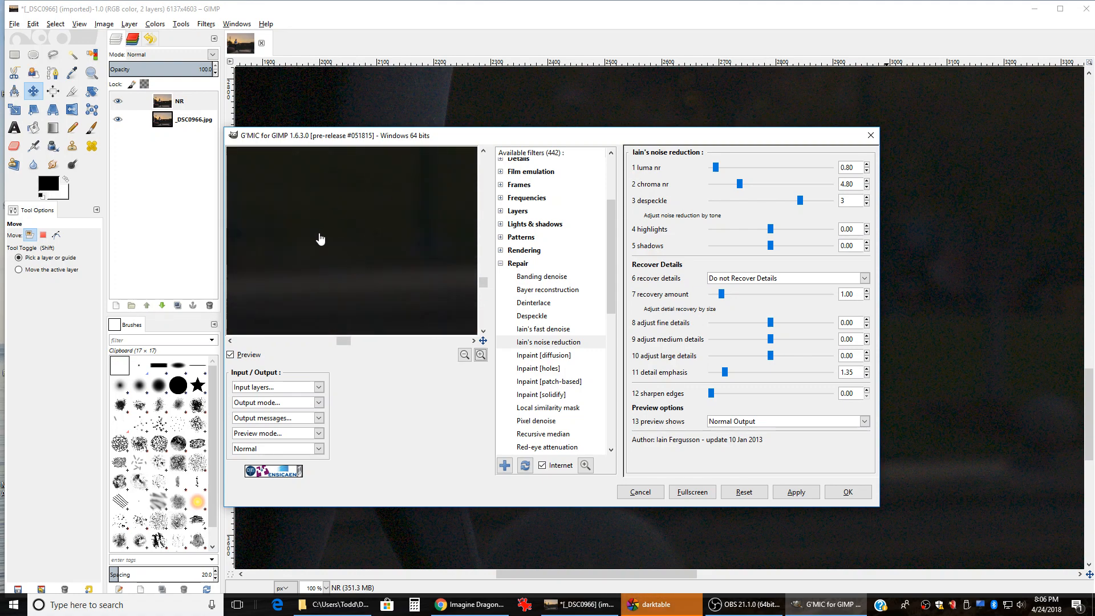
pyautogui.moveTo(340, 196); pyautogui.dragTo(374, 274)
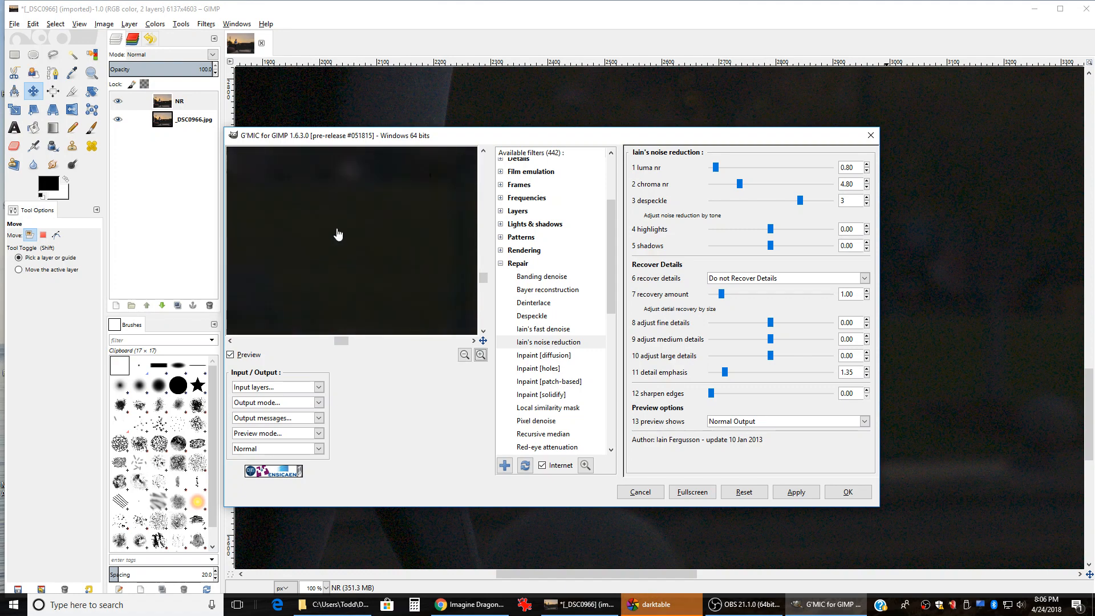
pyautogui.moveTo(313, 200); pyautogui.dragTo(416, 293)
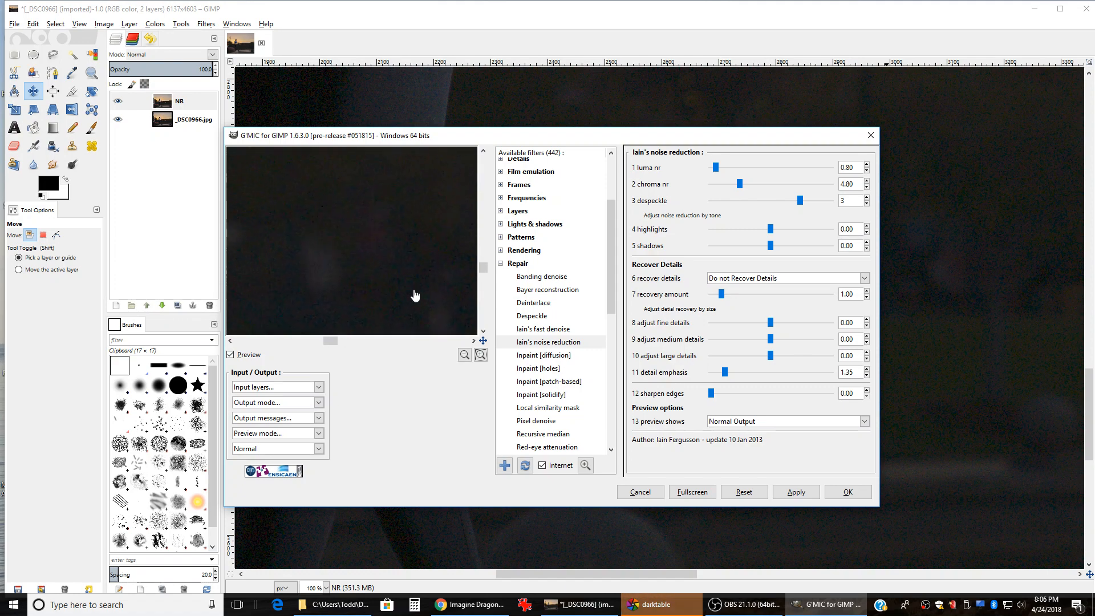
pyautogui.moveTo(330, 186); pyautogui.dragTo(377, 227)
pyautogui.moveTo(310, 178); pyautogui.dragTo(442, 302)
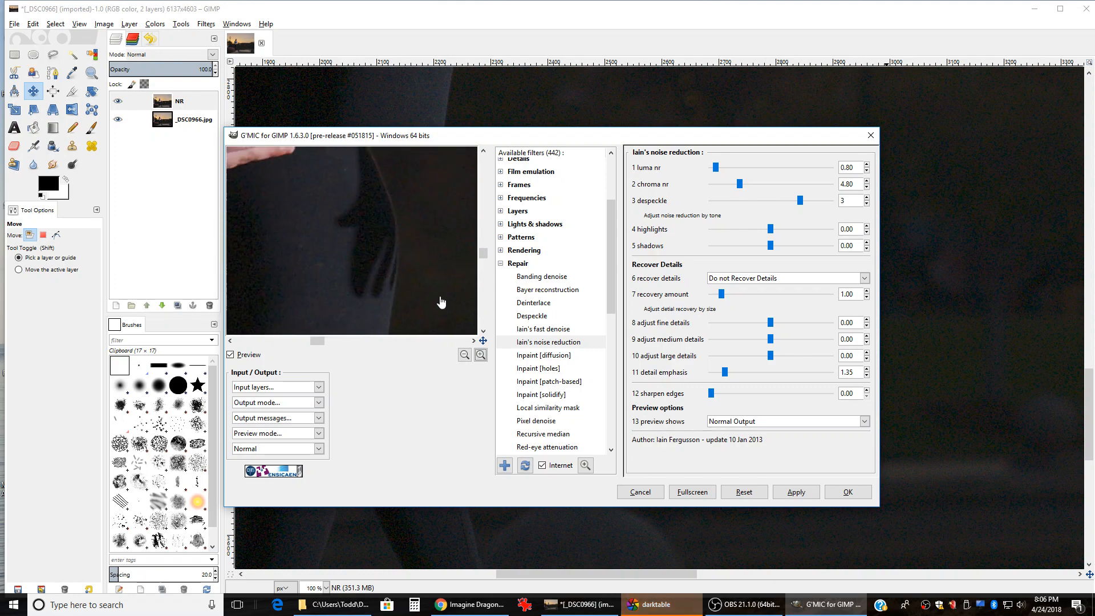
pyautogui.moveTo(330, 225); pyautogui.dragTo(423, 296)
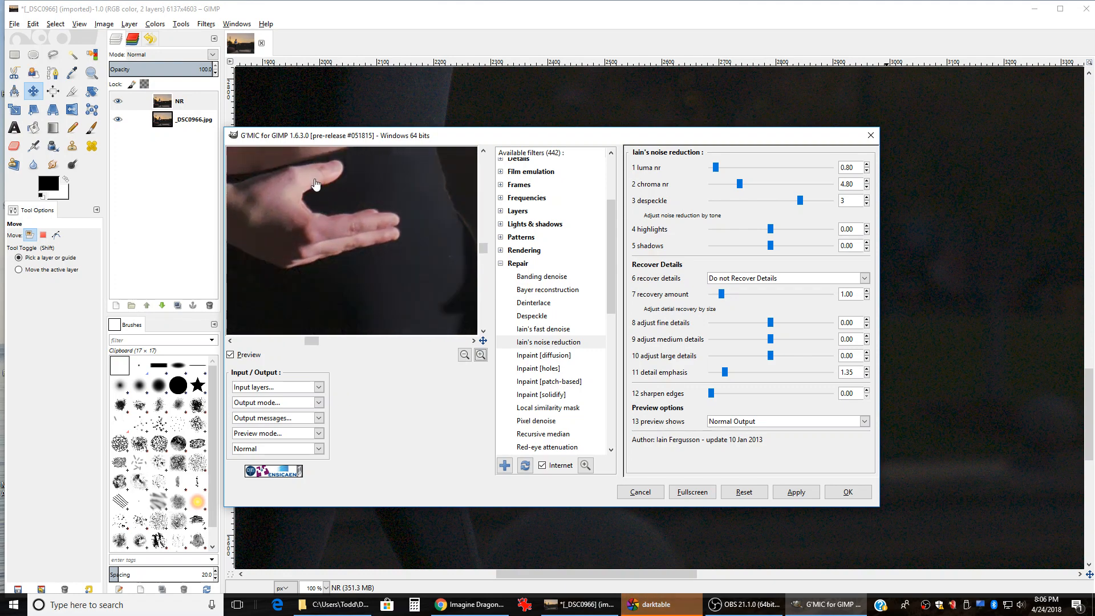
pyautogui.moveTo(366, 247); pyautogui.dragTo(428, 314)
pyautogui.moveTo(432, 184); pyautogui.dragTo(427, 317)
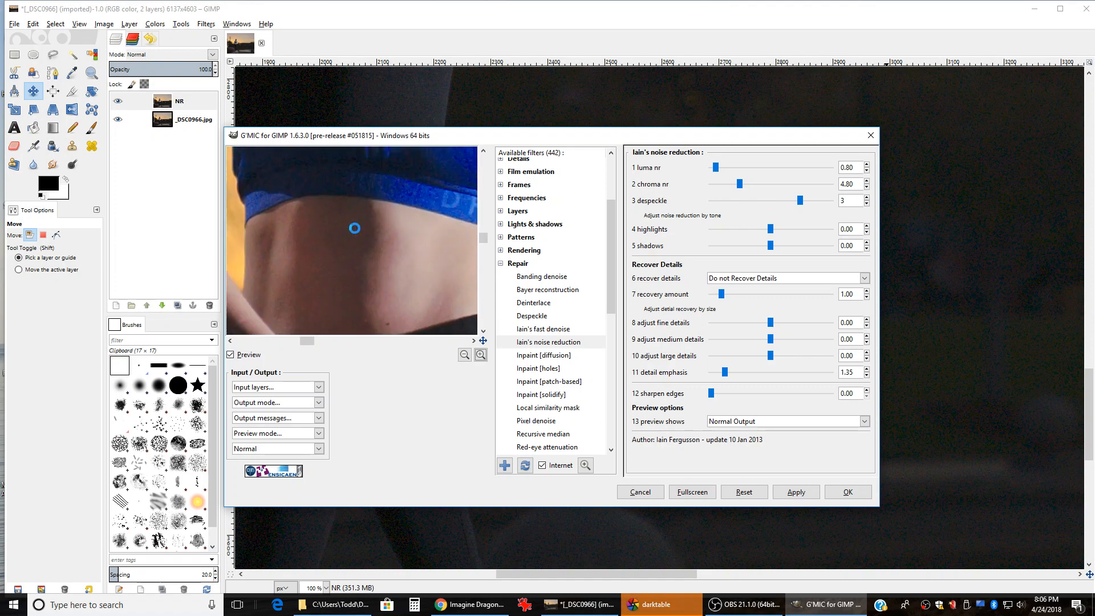
pyautogui.moveTo(387, 211); pyautogui.dragTo(367, 345)
pyautogui.moveTo(385, 186); pyautogui.dragTo(346, 313)
pyautogui.moveTo(360, 271); pyautogui.dragTo(361, 215)
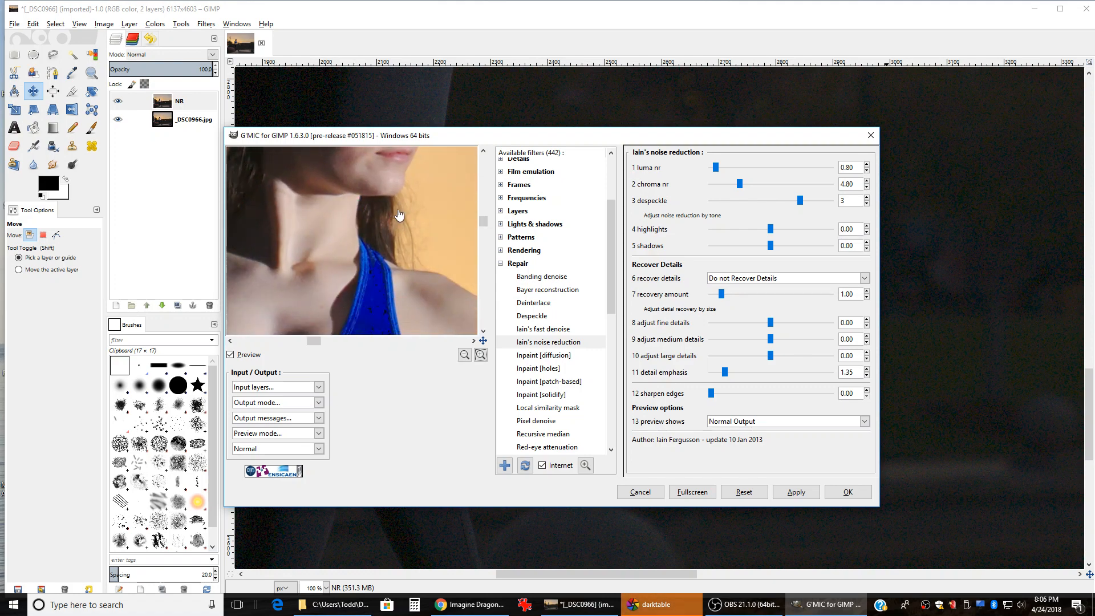
pyautogui.click(481, 355)
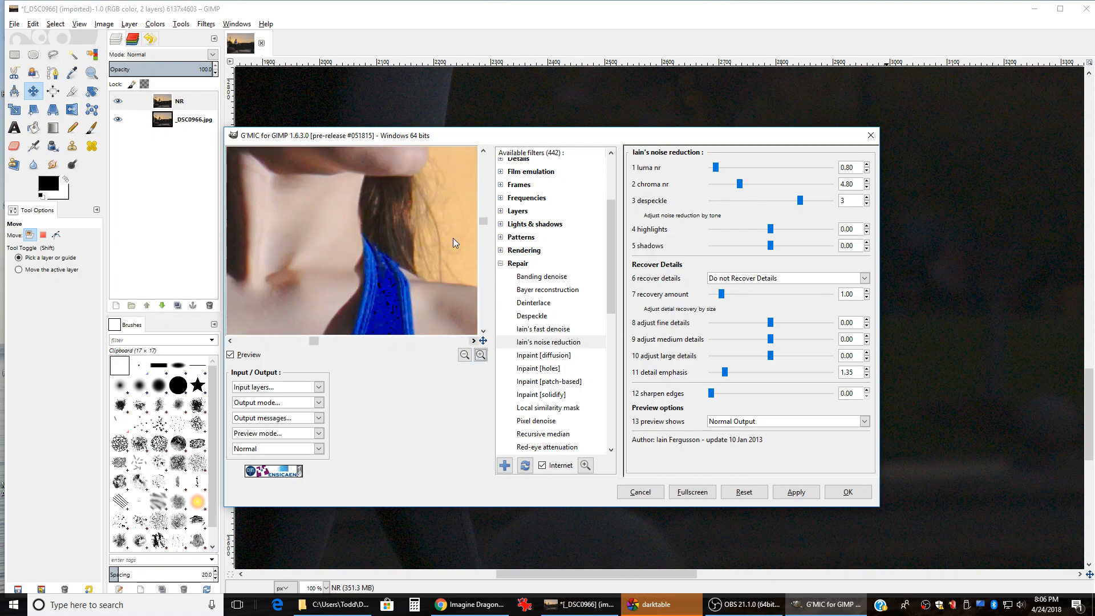
pyautogui.moveTo(452, 237); pyautogui.dragTo(385, 293)
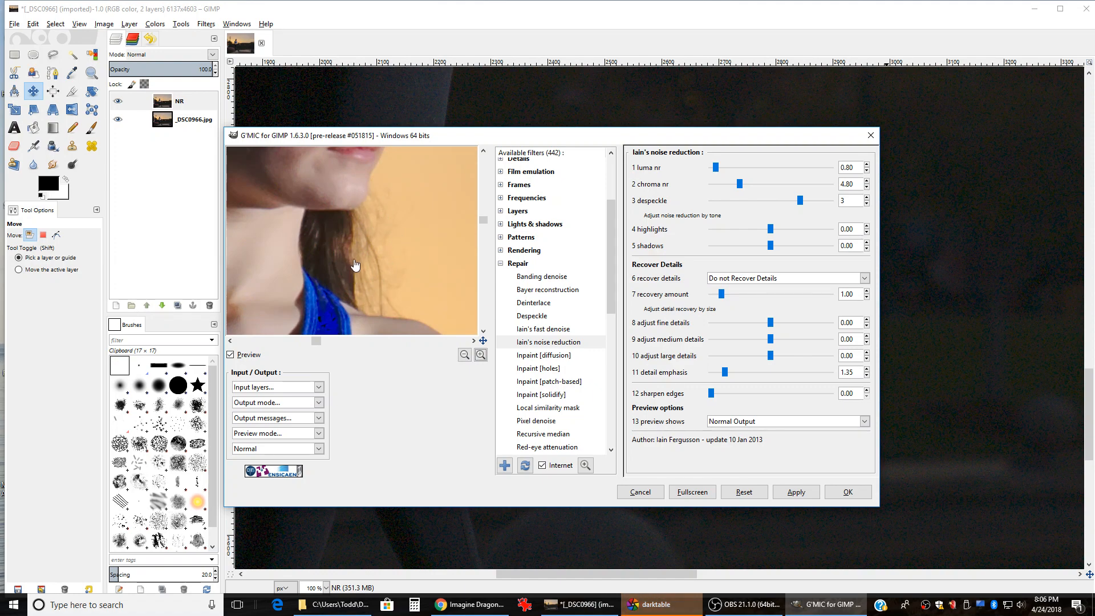
pyautogui.moveTo(342, 264)
pyautogui.mouseDown()
pyautogui.moveTo(367, 232)
pyautogui.moveTo(345, 283)
pyautogui.moveTo(350, 238)
pyautogui.moveTo(312, 246)
pyautogui.moveTo(341, 247)
pyautogui.mouseUp()
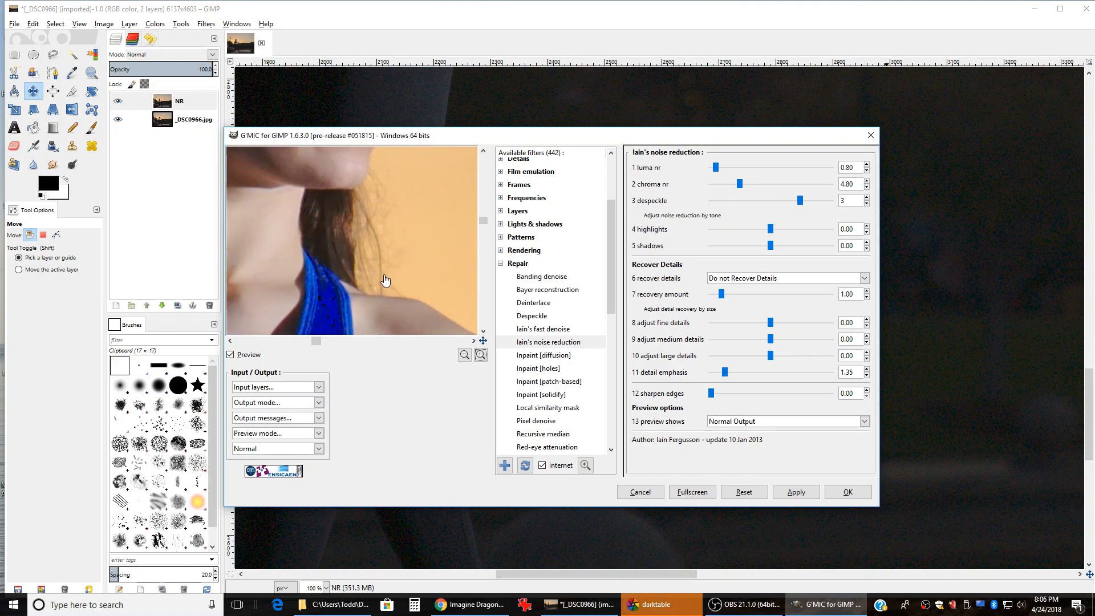
pyautogui.moveTo(391, 166); pyautogui.dragTo(426, 242)
pyautogui.moveTo(393, 199); pyautogui.dragTo(416, 246)
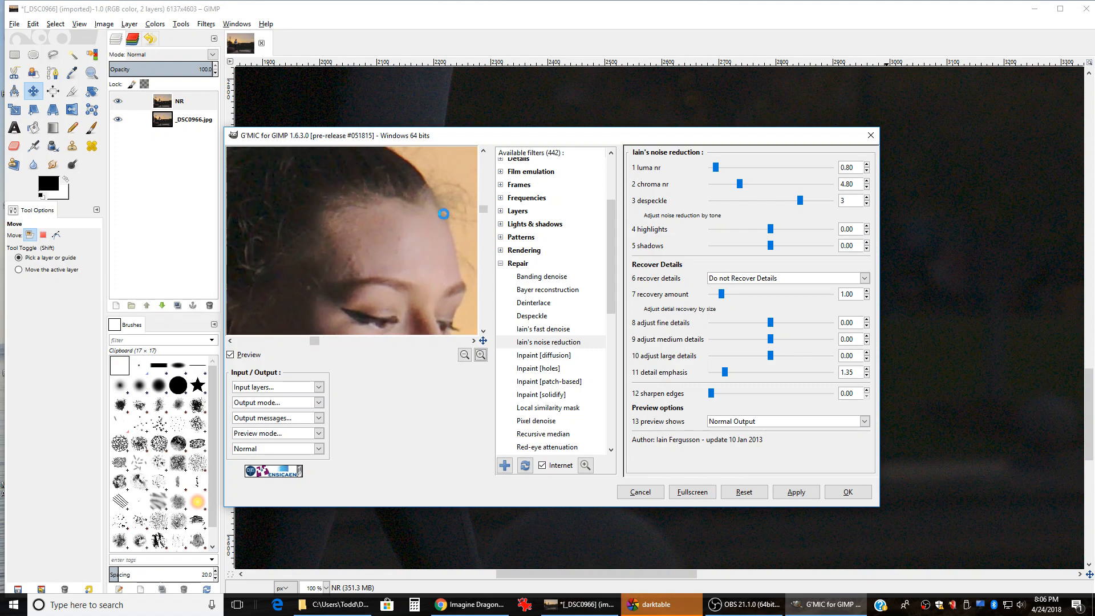
pyautogui.moveTo(310, 190); pyautogui.dragTo(379, 244)
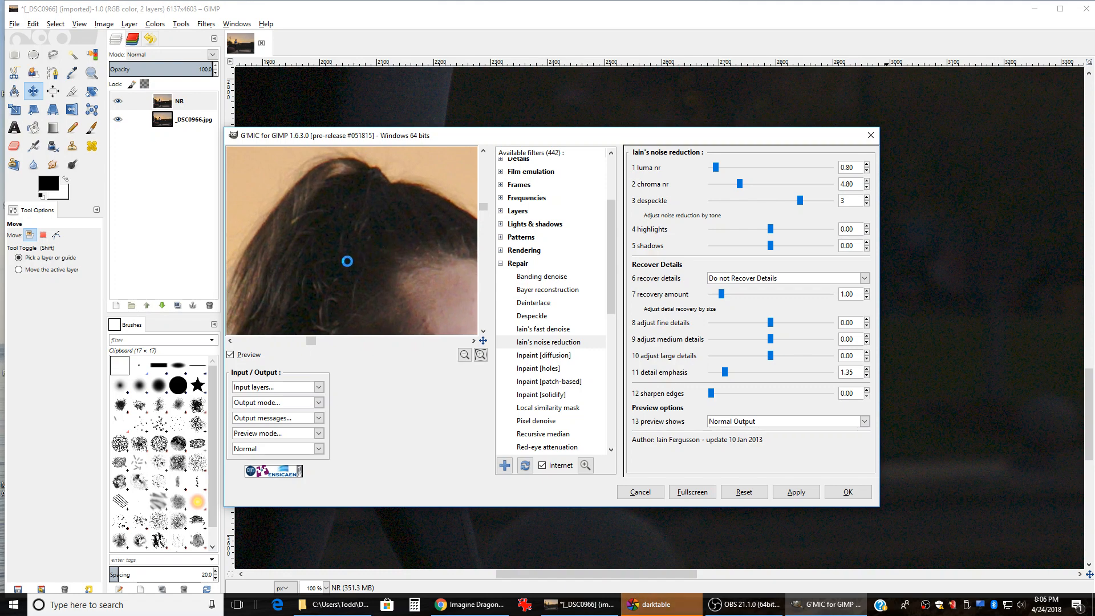
pyautogui.moveTo(287, 289); pyautogui.dragTo(375, 189)
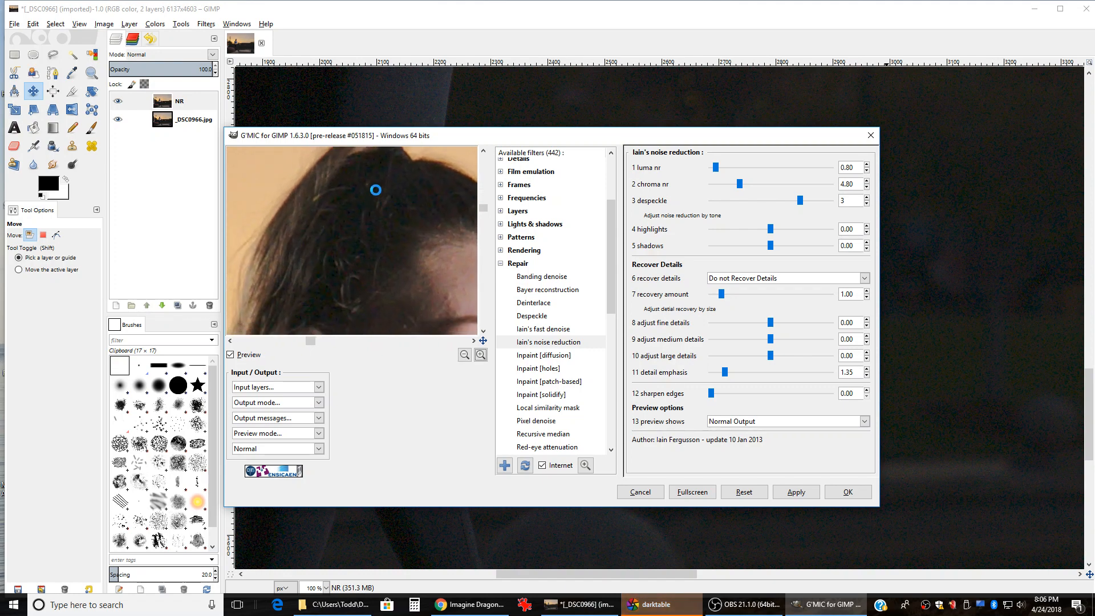
pyautogui.moveTo(319, 292); pyautogui.dragTo(324, 213)
pyautogui.moveTo(342, 291); pyautogui.dragTo(336, 216)
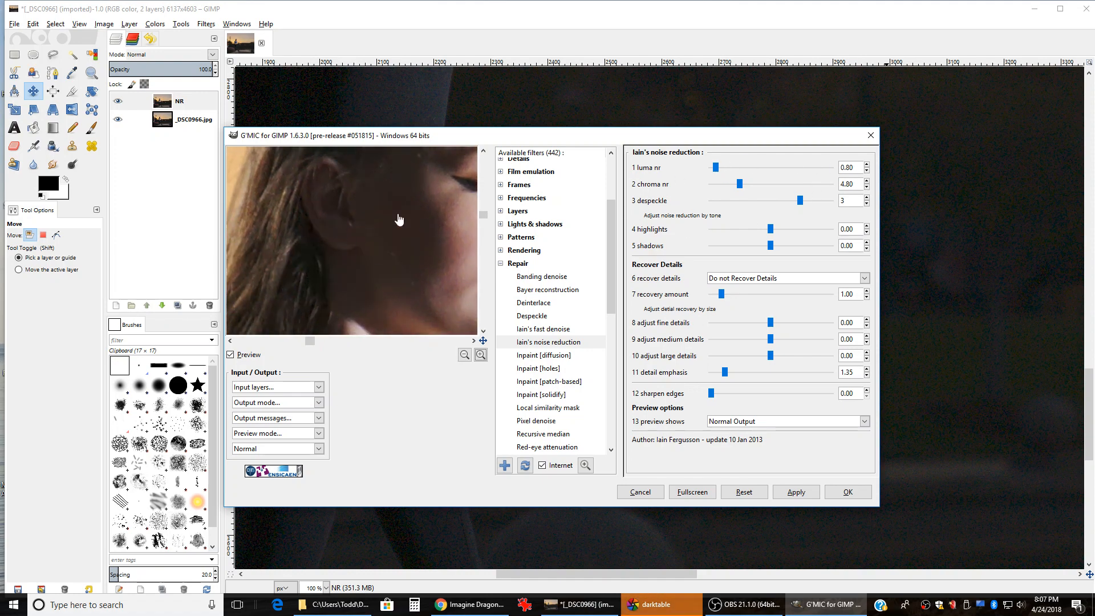
pyautogui.moveTo(406, 290); pyautogui.dragTo(359, 247)
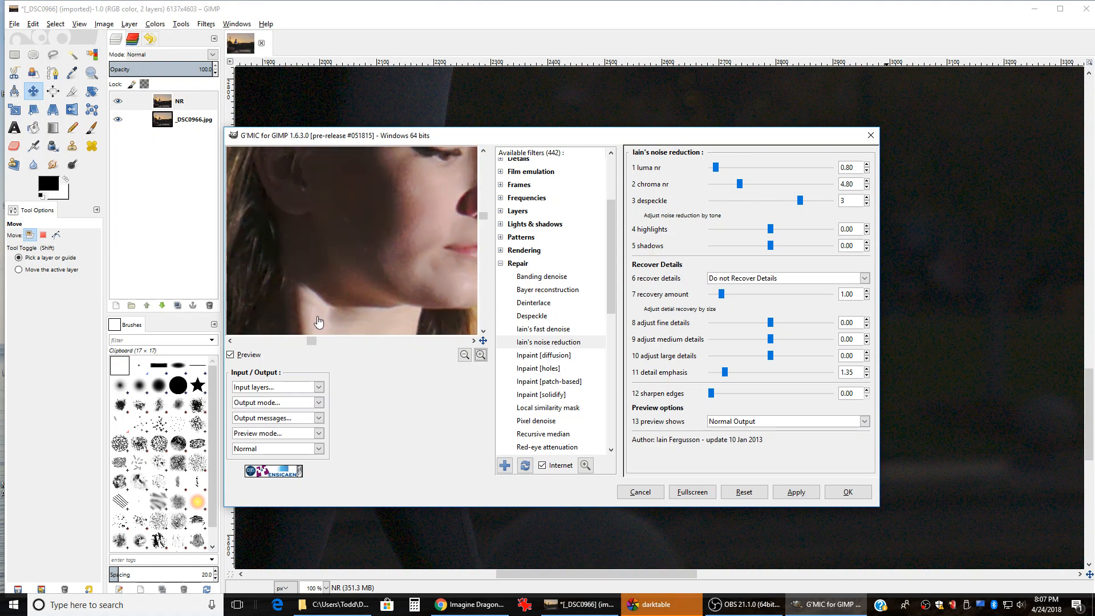
pyautogui.moveTo(317, 320); pyautogui.dragTo(373, 222)
pyautogui.moveTo(293, 285); pyautogui.dragTo(378, 292)
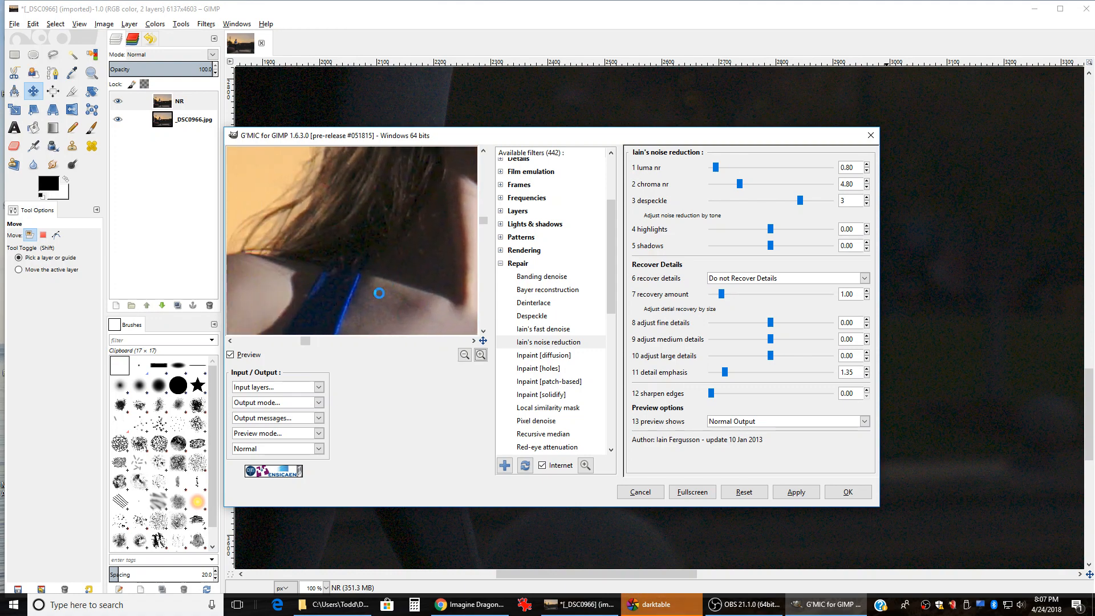
pyautogui.moveTo(286, 301); pyautogui.dragTo(379, 251)
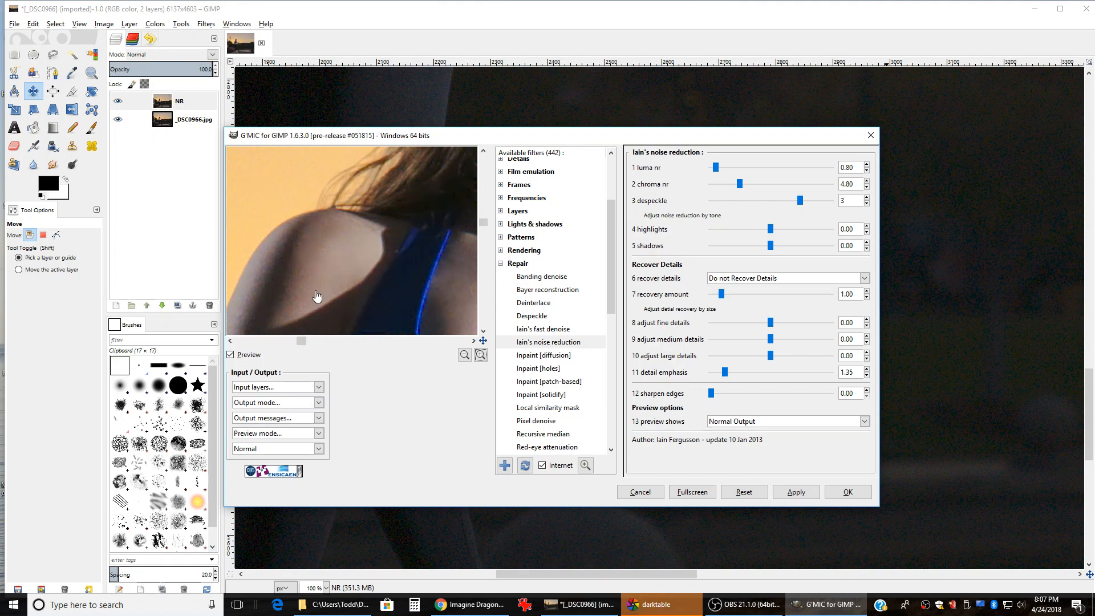
pyautogui.moveTo(318, 298); pyautogui.dragTo(388, 252)
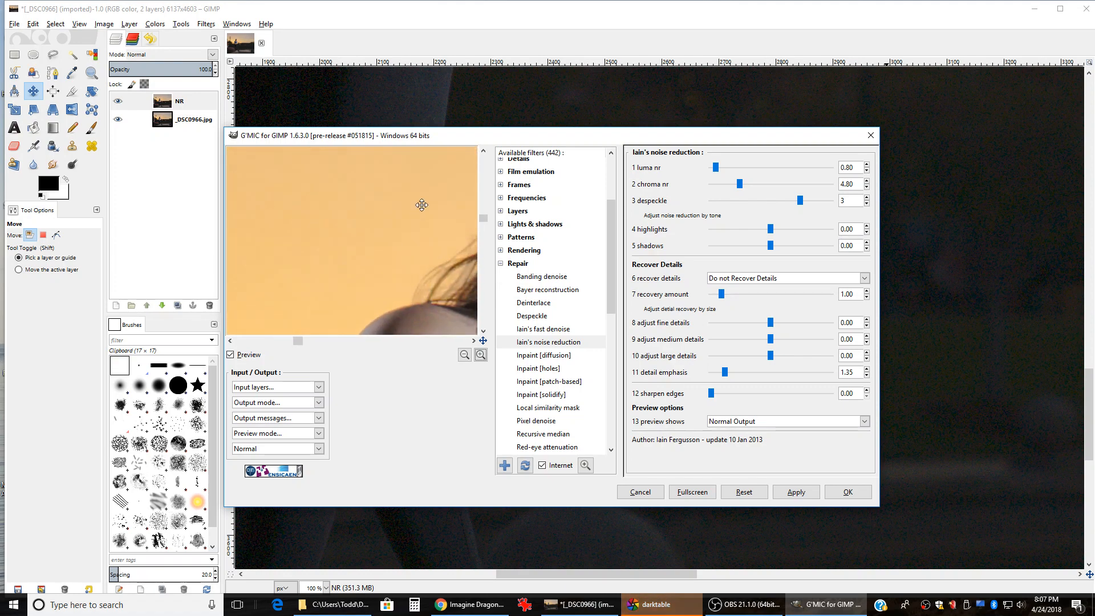
pyautogui.moveTo(421, 205); pyautogui.dragTo(276, 247)
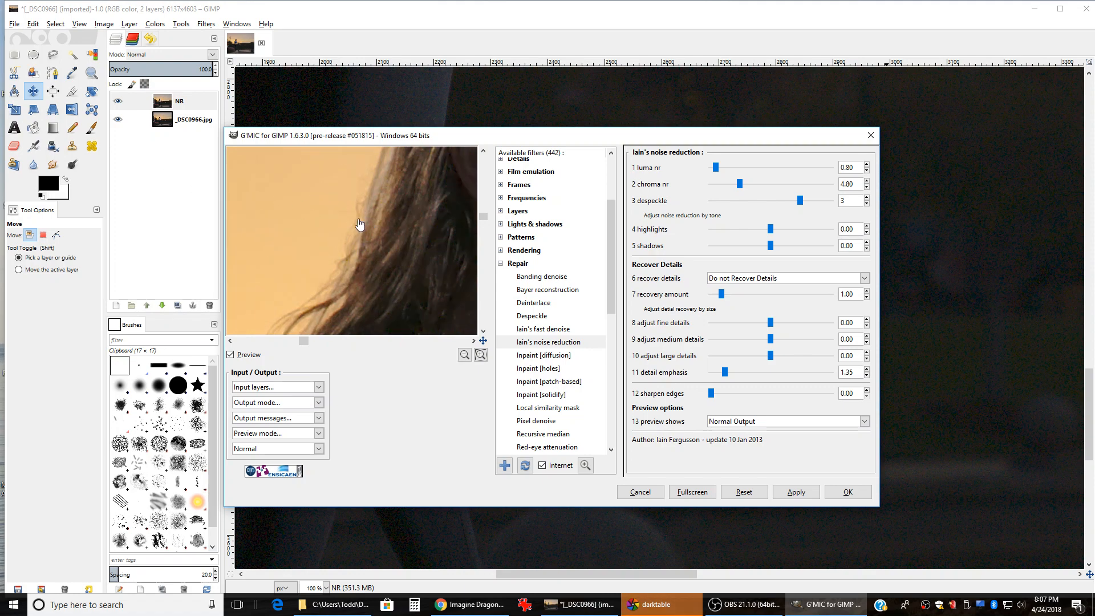
pyautogui.moveTo(428, 232); pyautogui.dragTo(325, 258)
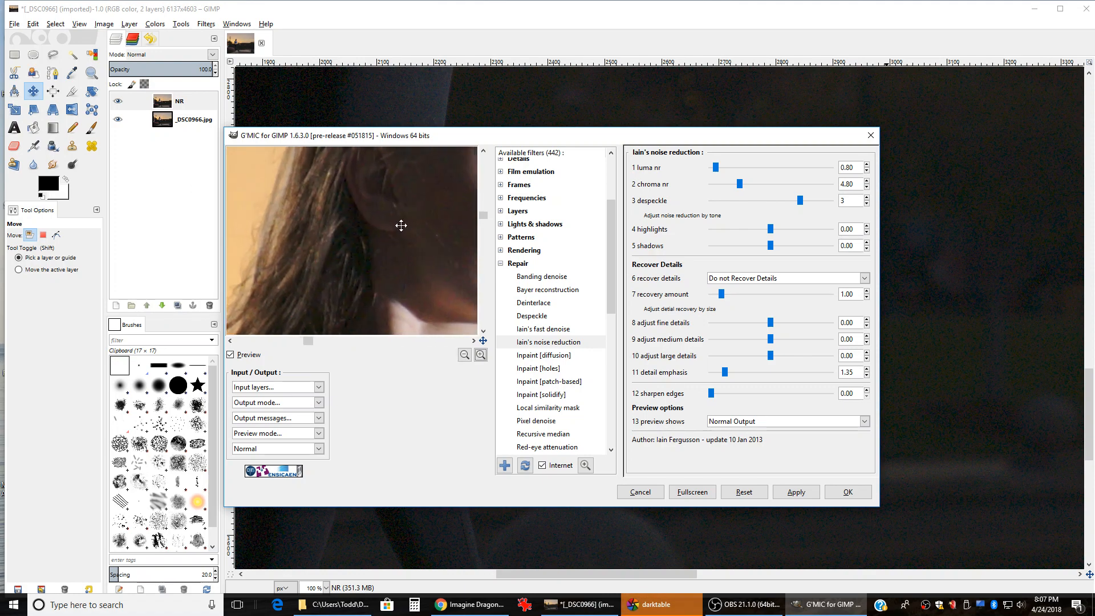
pyautogui.moveTo(401, 224); pyautogui.dragTo(379, 237)
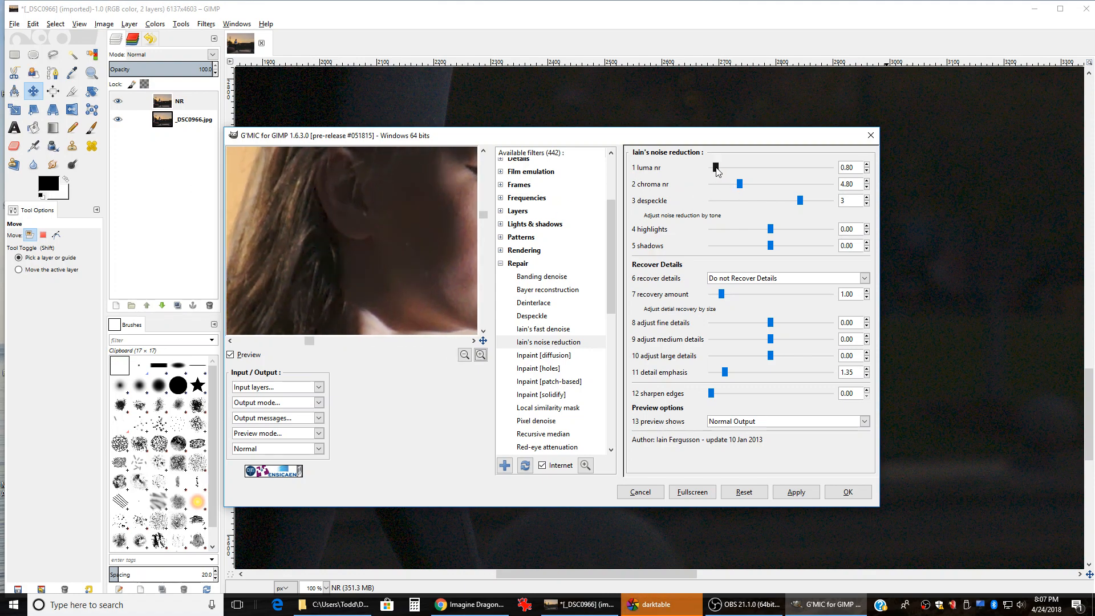
pyautogui.moveTo(435, 268); pyautogui.dragTo(337, 249)
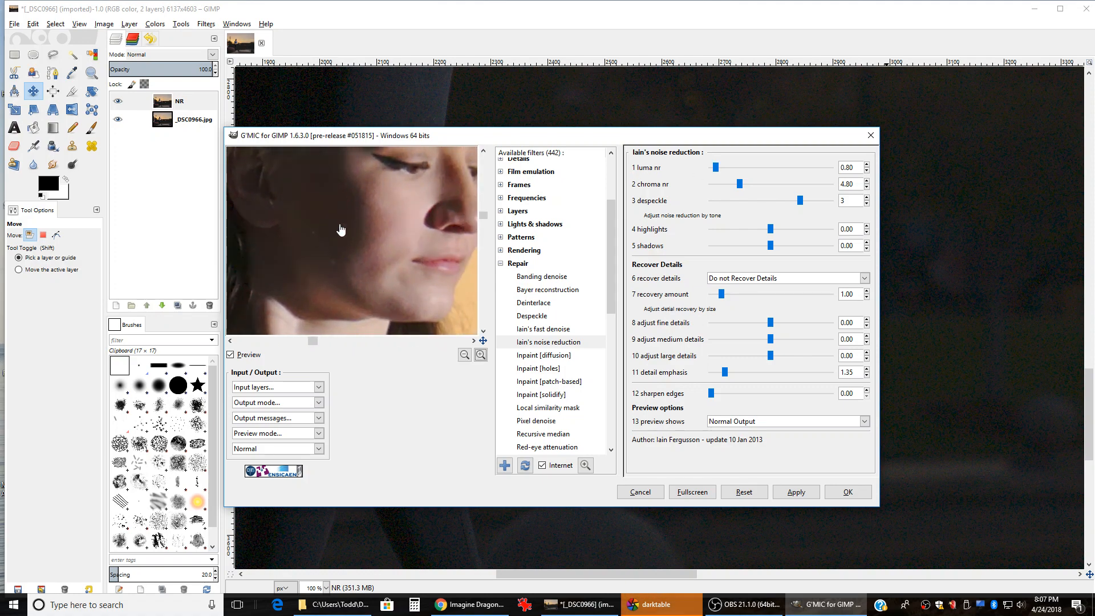
pyautogui.moveTo(433, 196); pyautogui.dragTo(366, 257)
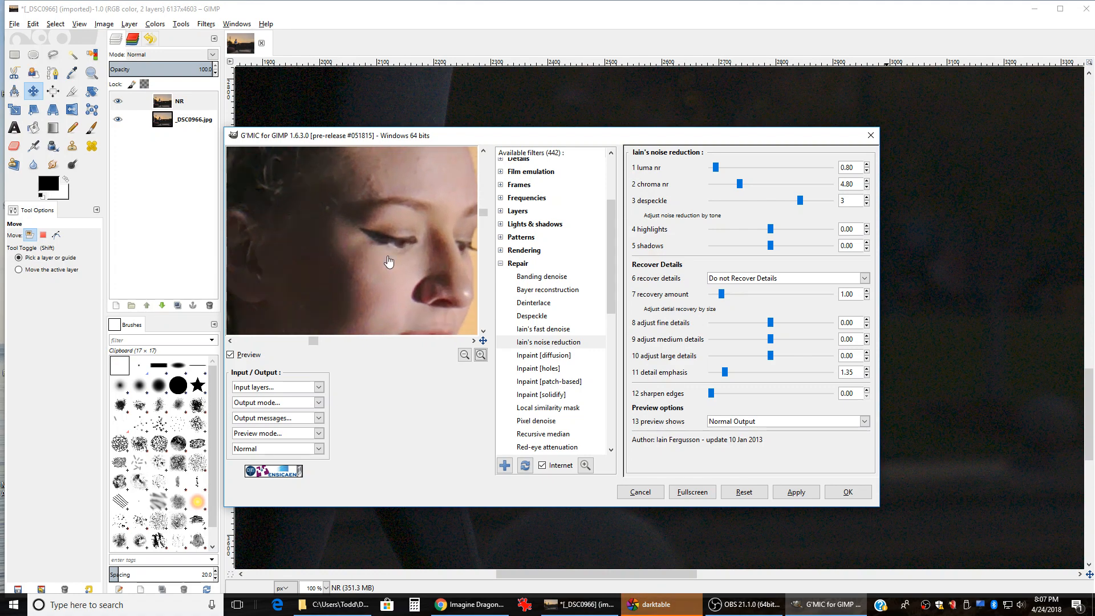
# Step: Zoom the preview out to the whole face, then apply Iain's noise reduction to the photo
pyautogui.click(465, 354)
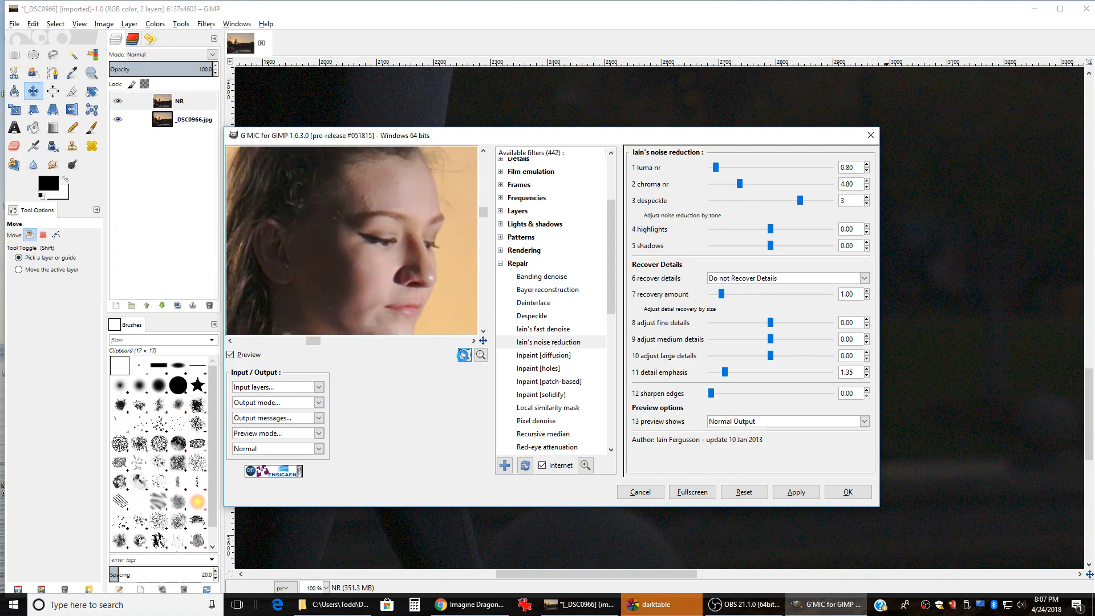
pyautogui.click(847, 493)
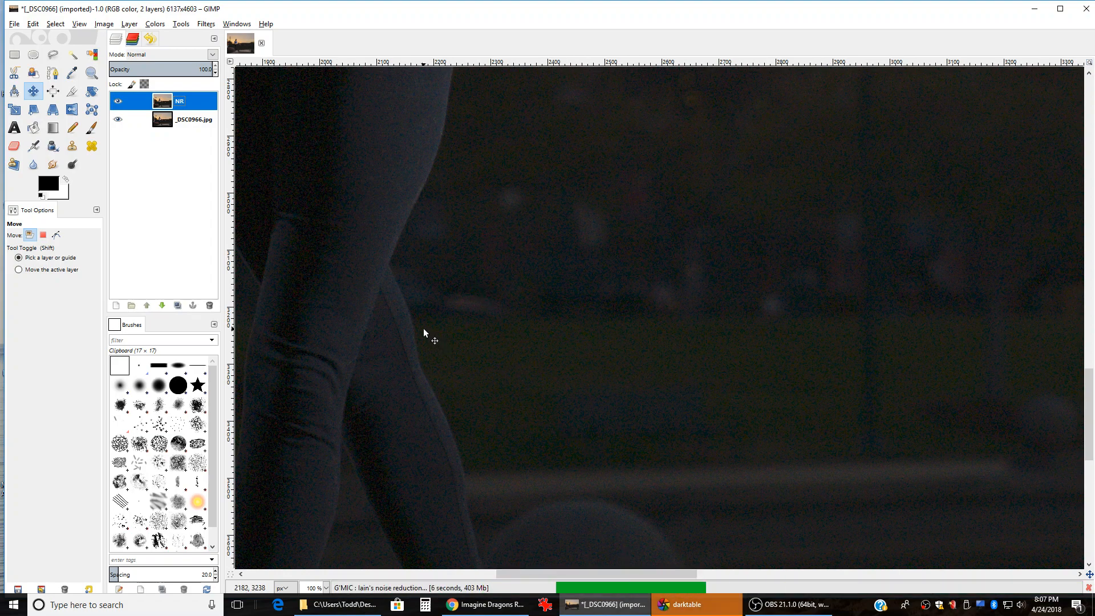
pyautogui.scroll(-4, 423, 332)
pyautogui.scroll(-1, 423, 327)
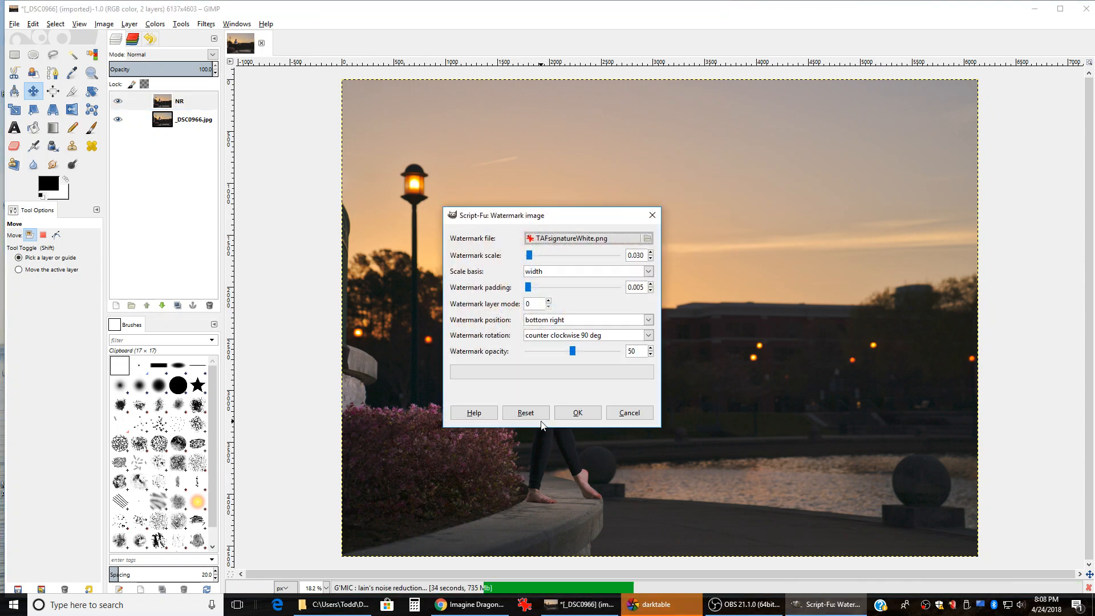
# Step: Apply the TAFsignatureWhite watermark positioned at the bottom left
pyautogui.moveTo(589, 209); pyautogui.dragTo(688, 217)
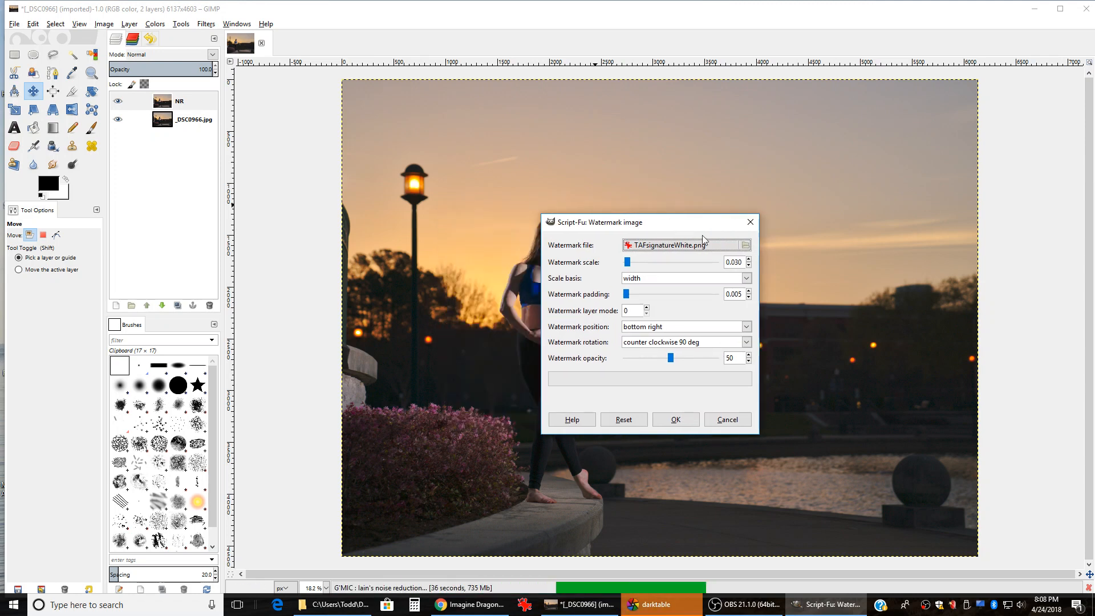
pyautogui.click(677, 328)
pyautogui.click(643, 354)
pyautogui.scroll(-3, 733, 262)
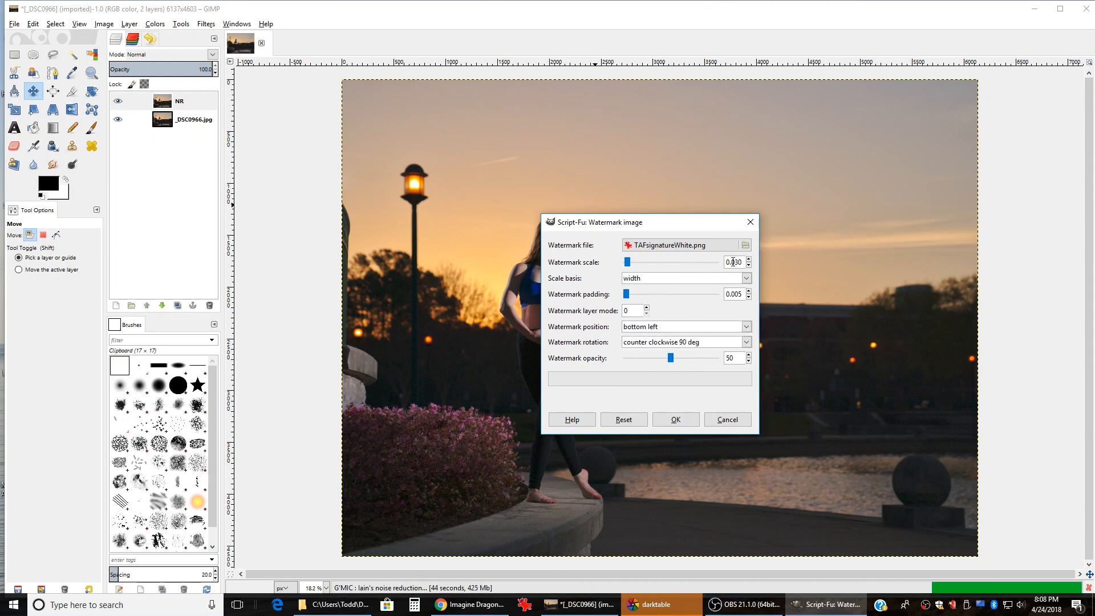
pyautogui.scroll(-2, 733, 262)
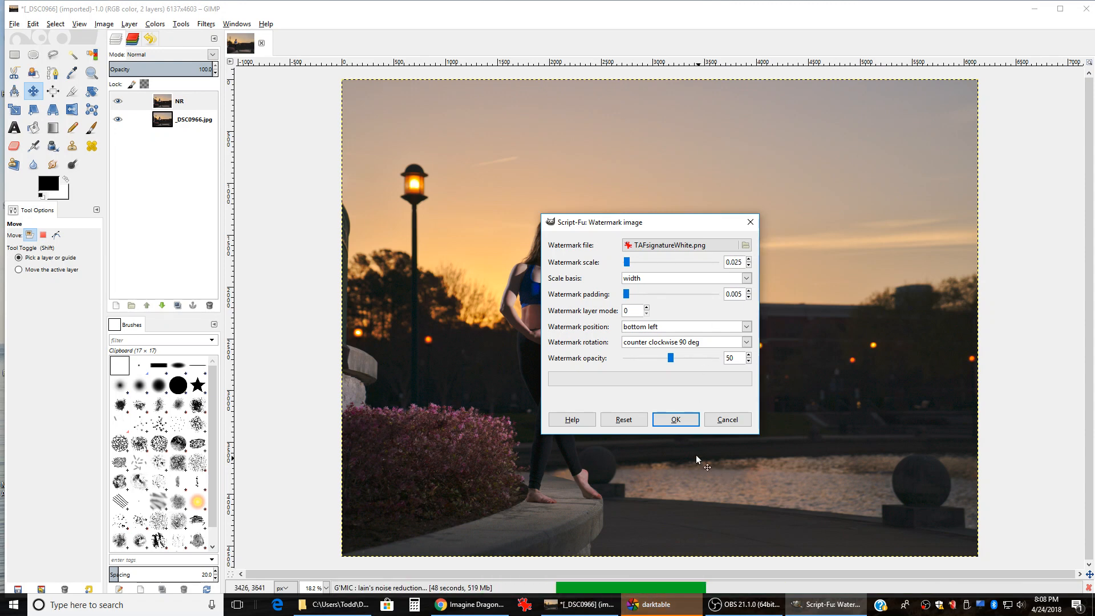
pyautogui.click(681, 421)
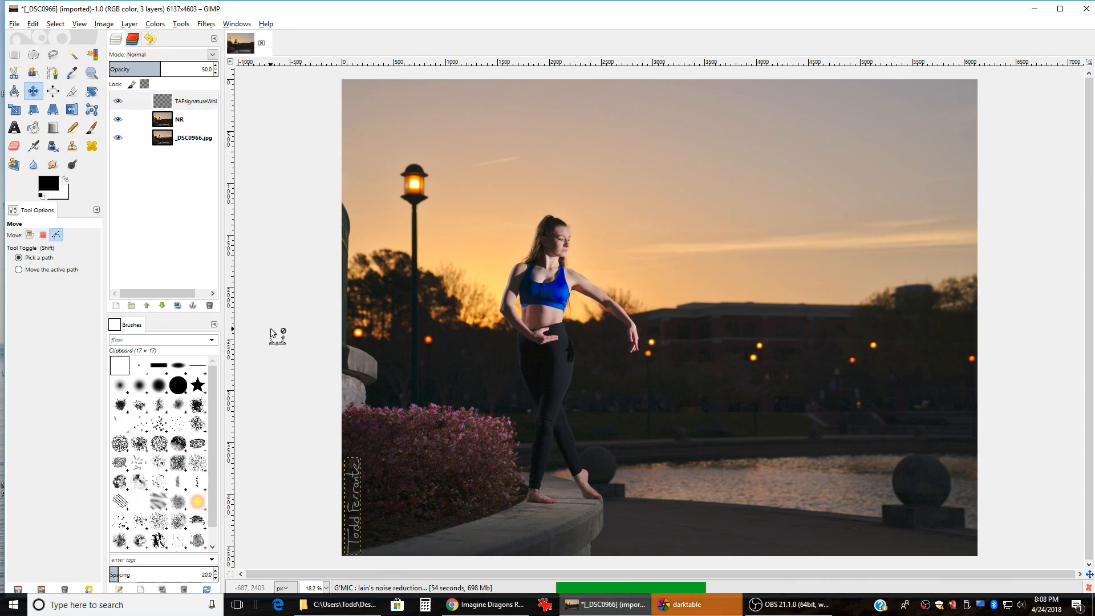
# Step: Redo the watermark smaller at scale 0.021 and nudge the signature slightly up from the bottom edge
pyautogui.hotkey('ctrl', 'z')
pyautogui.hotkey('shift', 'ctrl', 'f')
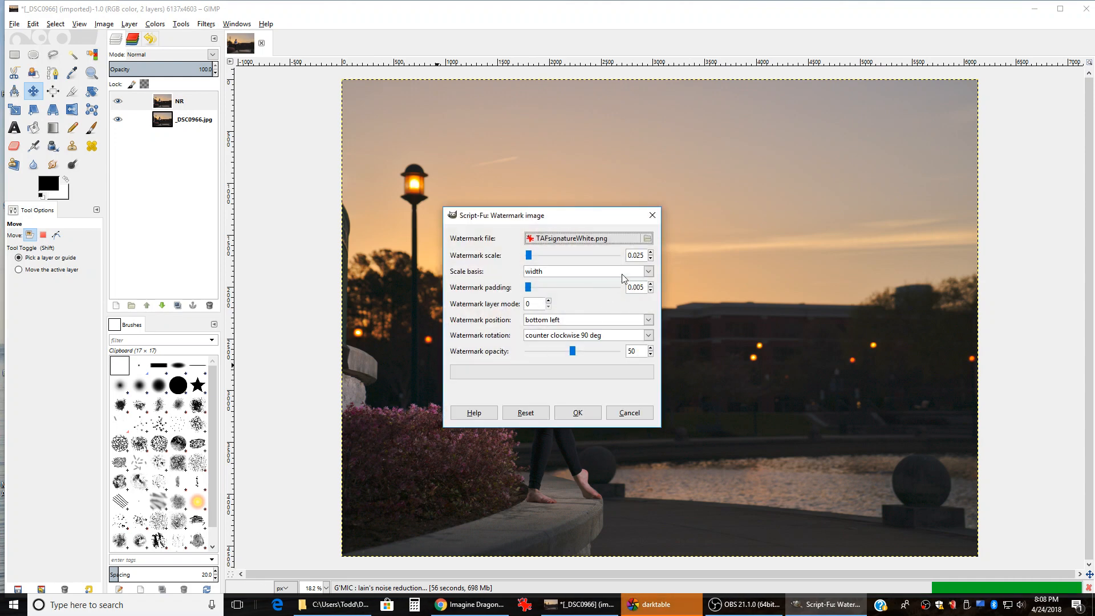
pyautogui.scroll(-2, 630, 255)
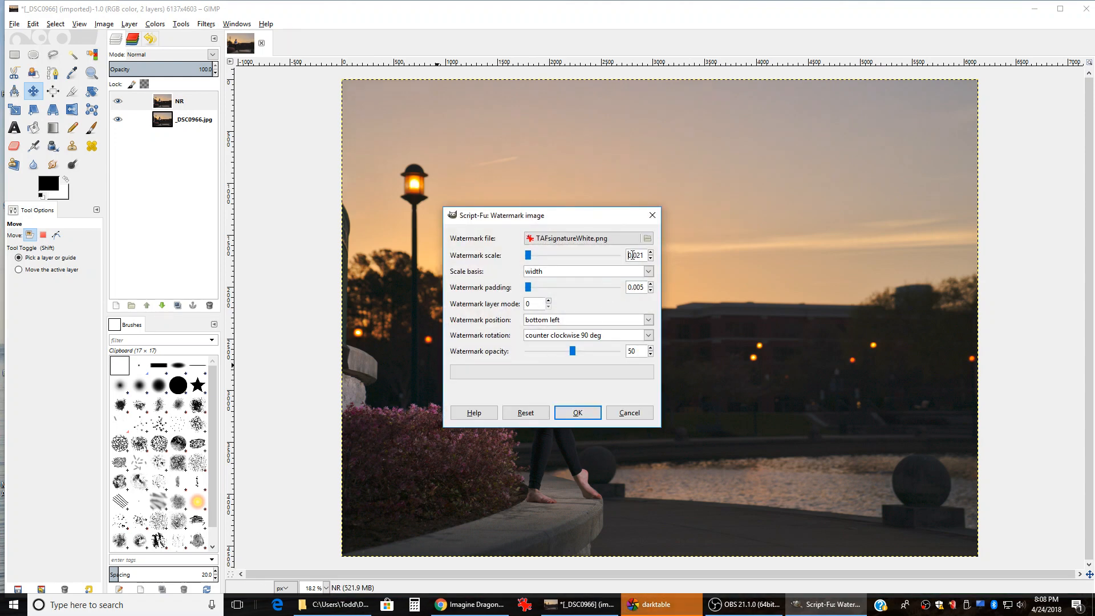
pyautogui.click(576, 412)
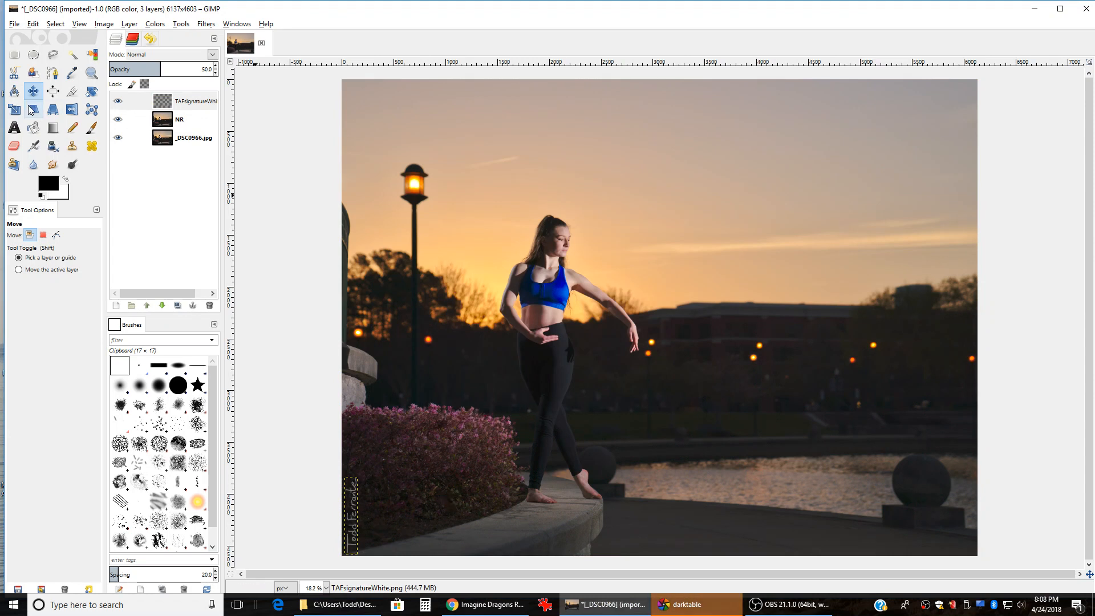
pyautogui.click(46, 269)
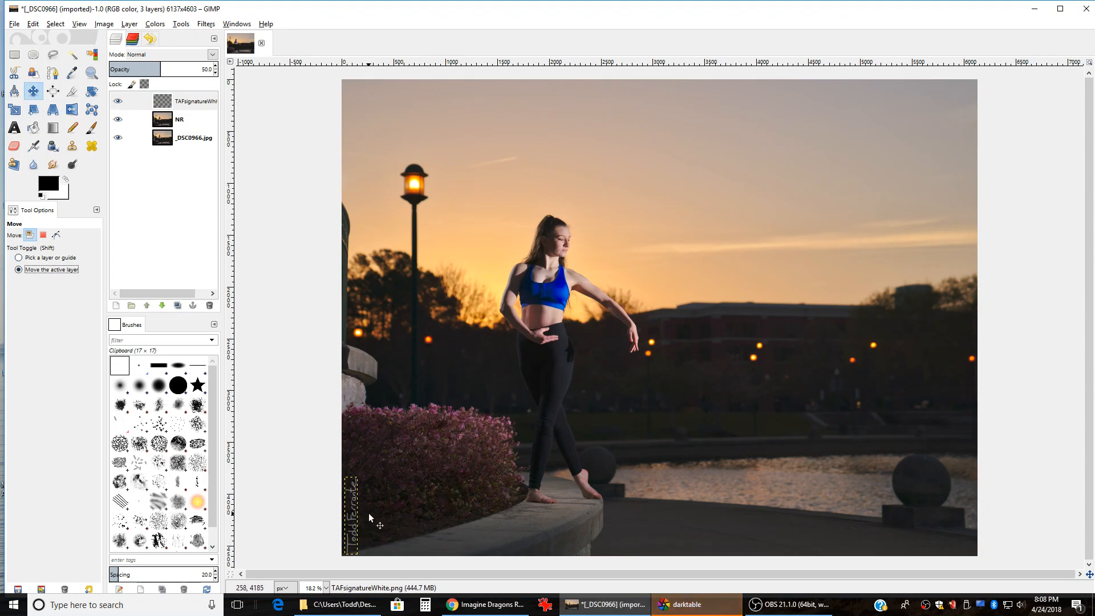
pyautogui.moveTo(354, 523); pyautogui.dragTo(350, 512)
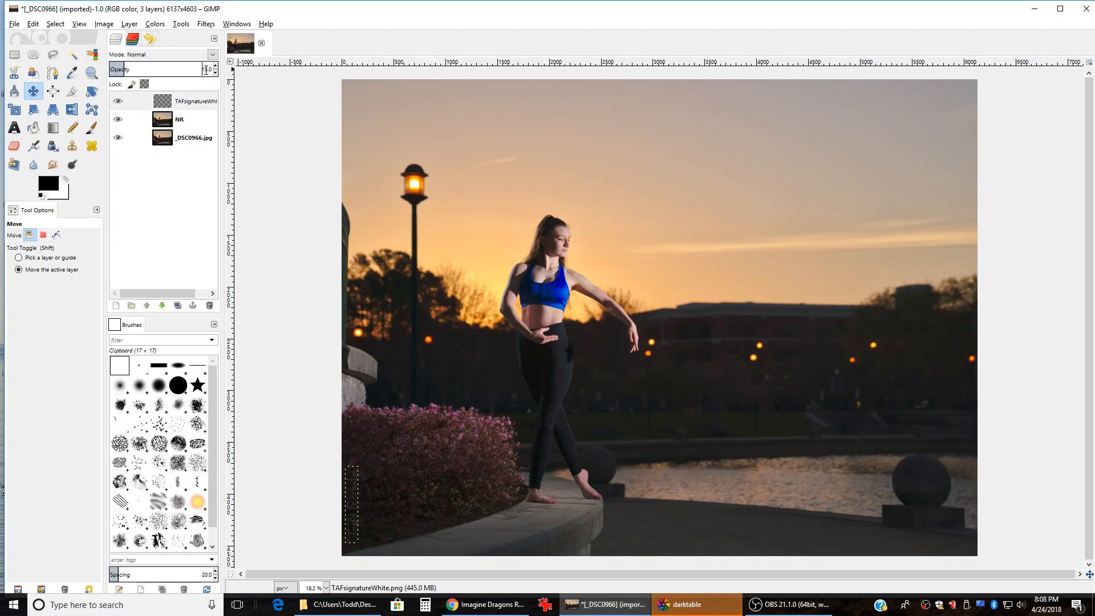
# Step: Switch between the NR and signature layers to check the signature's opacity, ending on NR
pyautogui.click(164, 121)
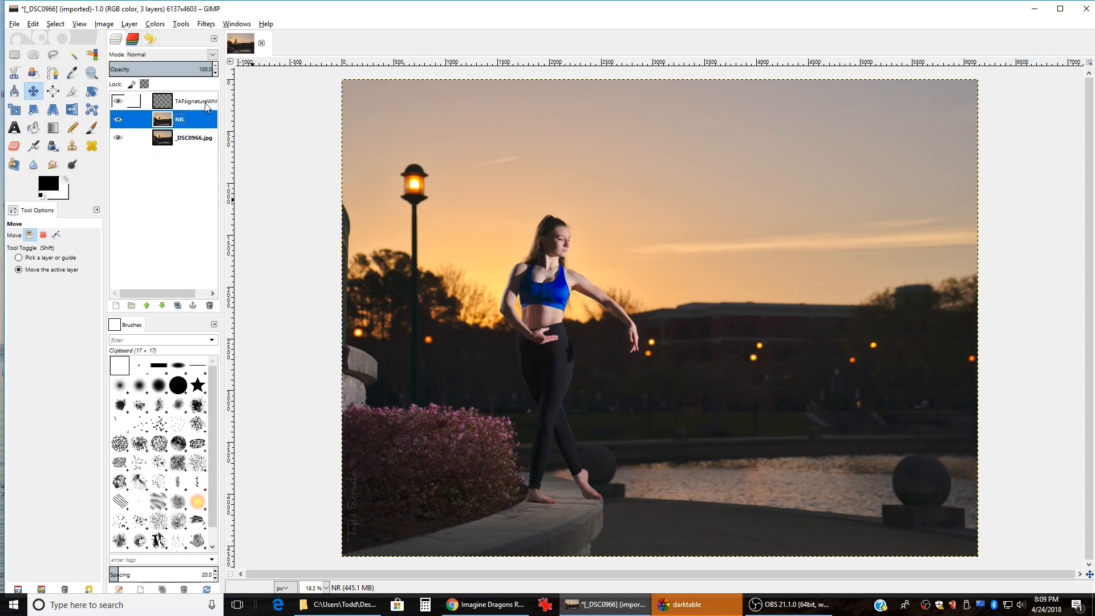
pyautogui.click(136, 101)
pyautogui.scroll(-3, 166, 70)
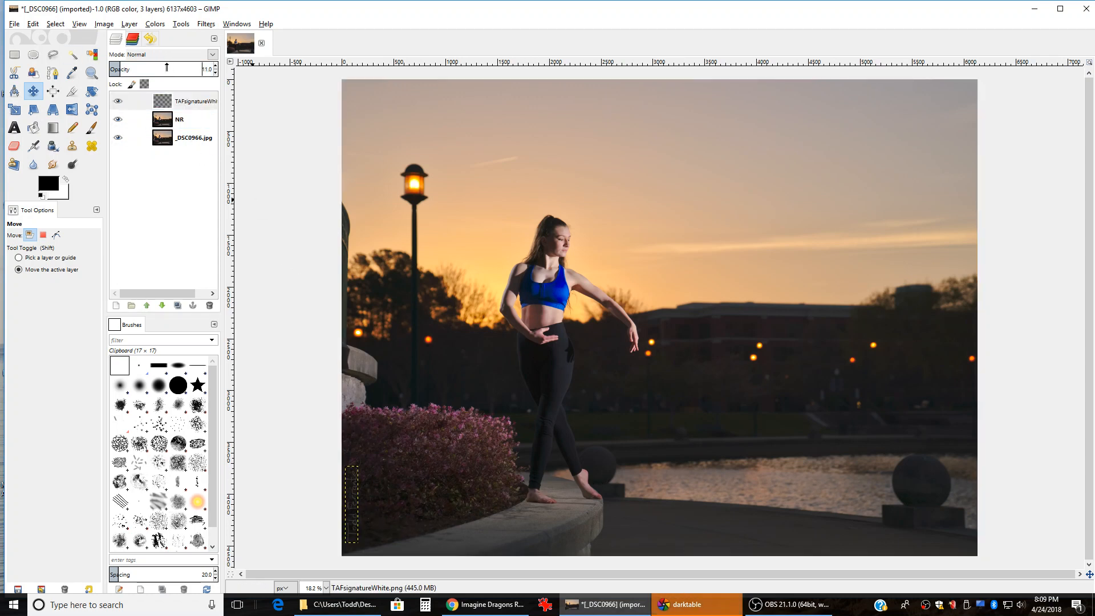
pyautogui.click(181, 123)
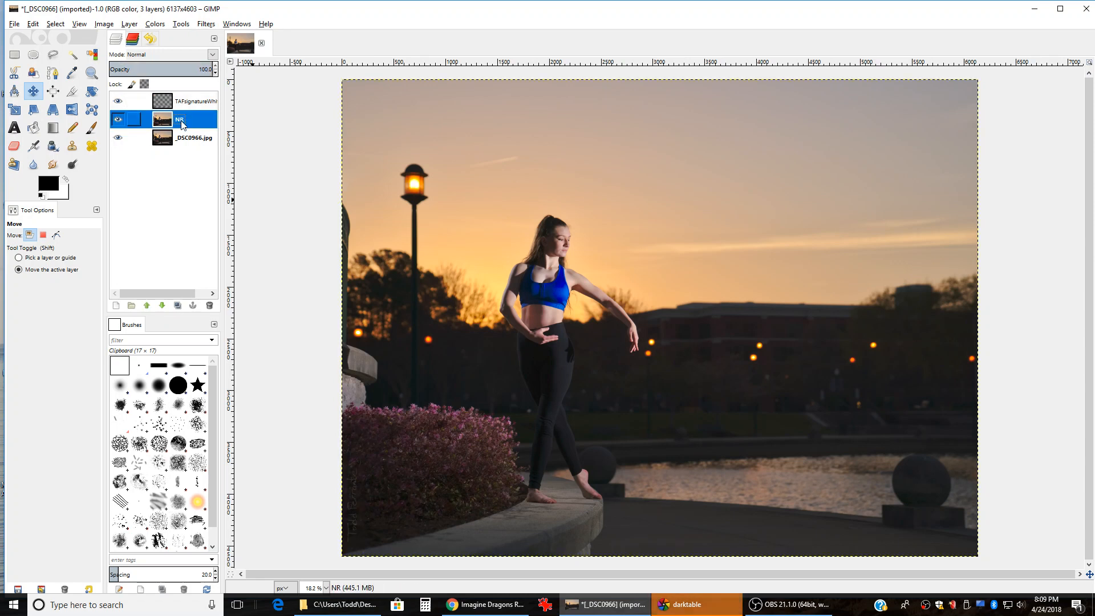
pyautogui.click(196, 103)
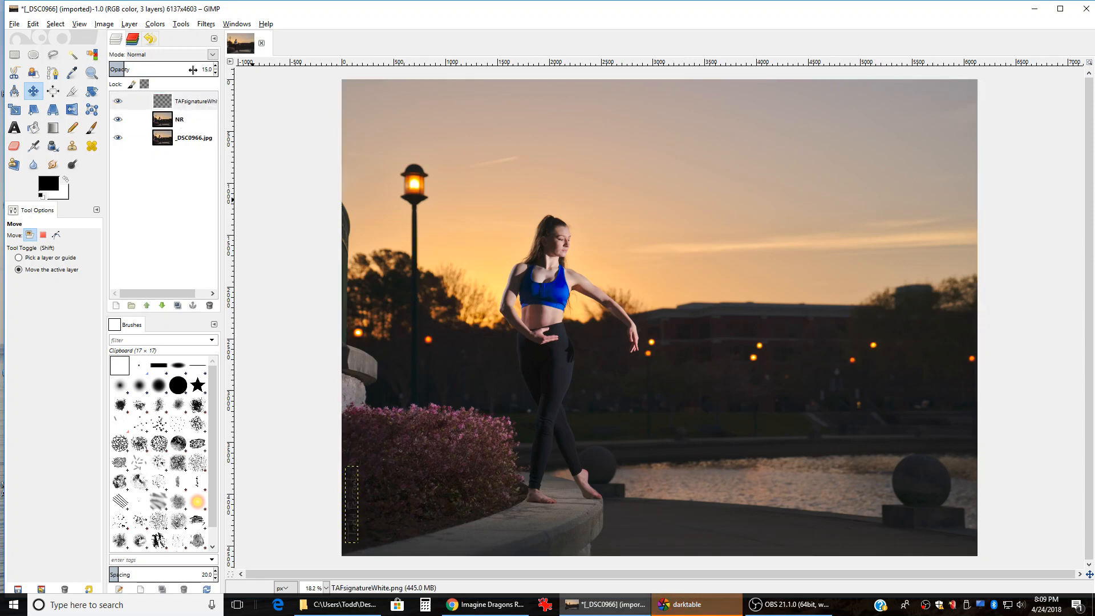
pyautogui.click(165, 118)
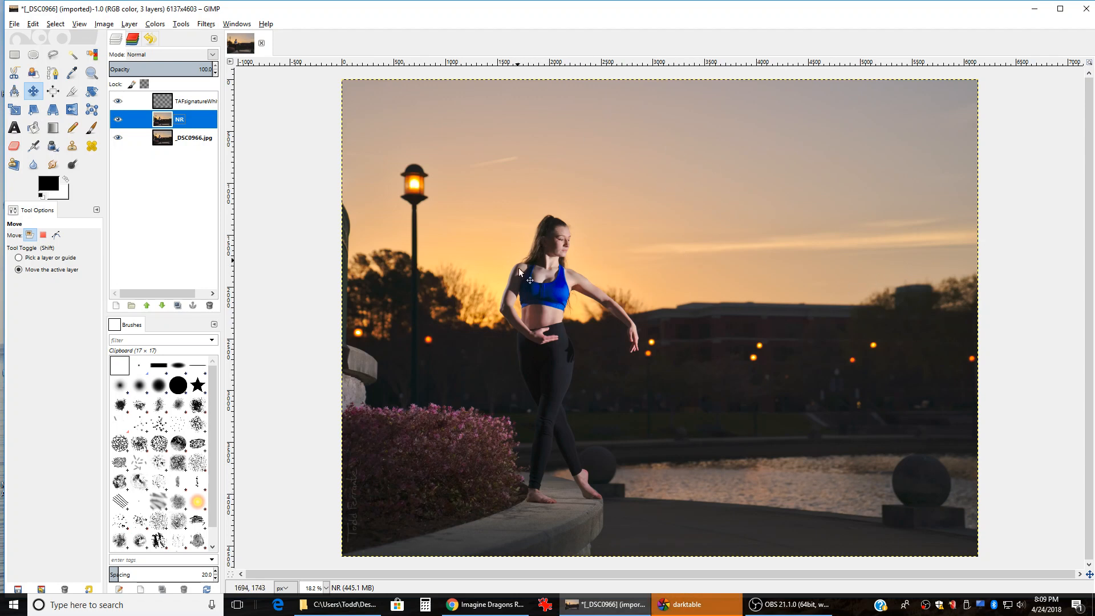
pyautogui.scroll(9, 553, 229)
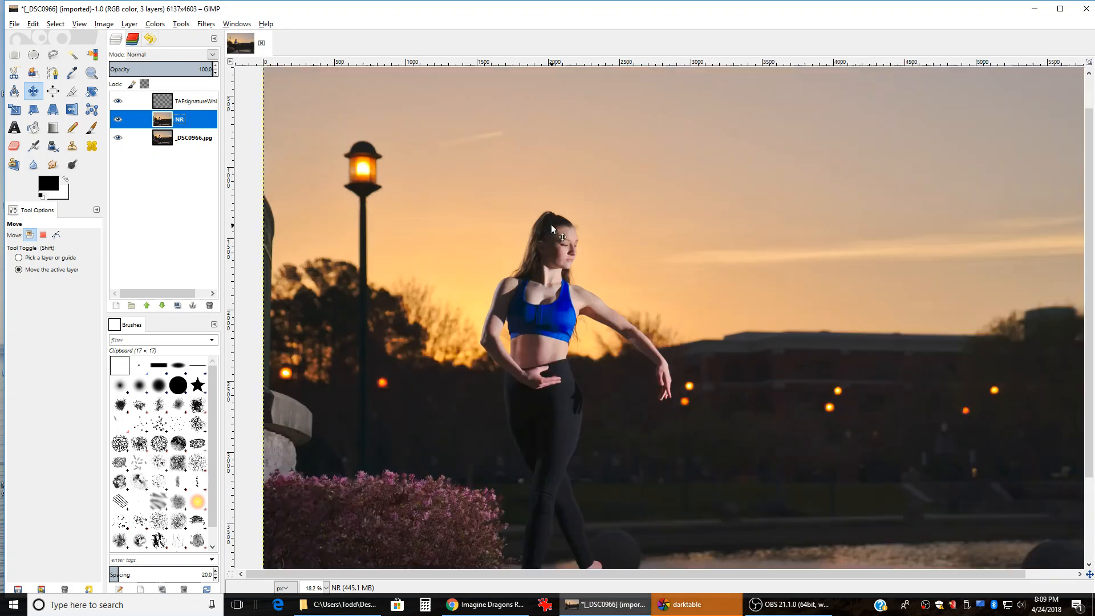
pyautogui.scroll(-3, 566, 275)
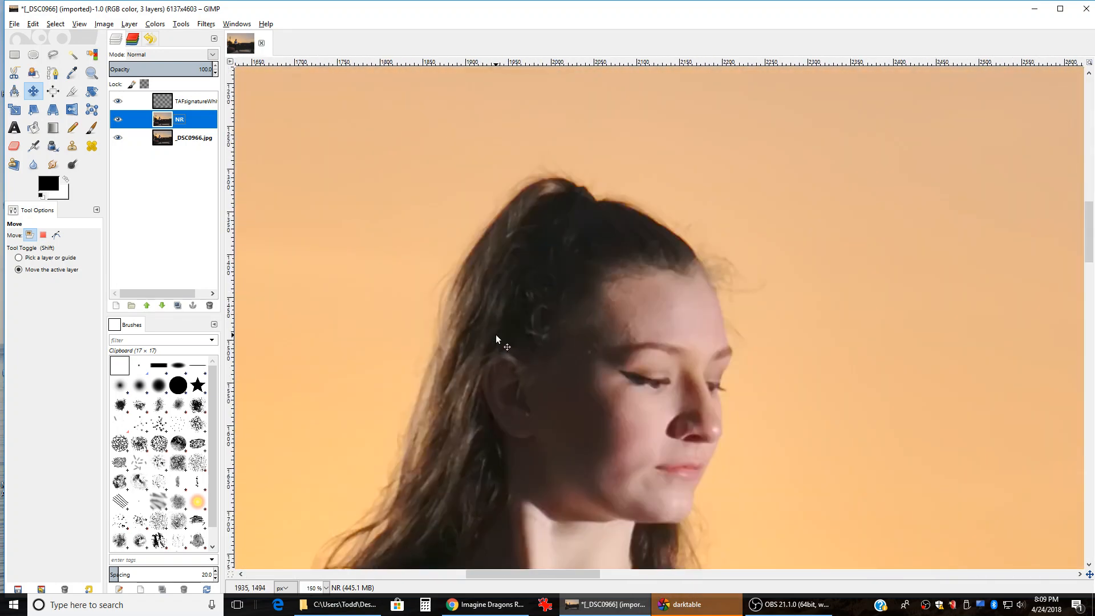
pyautogui.scroll(-1, 495, 334)
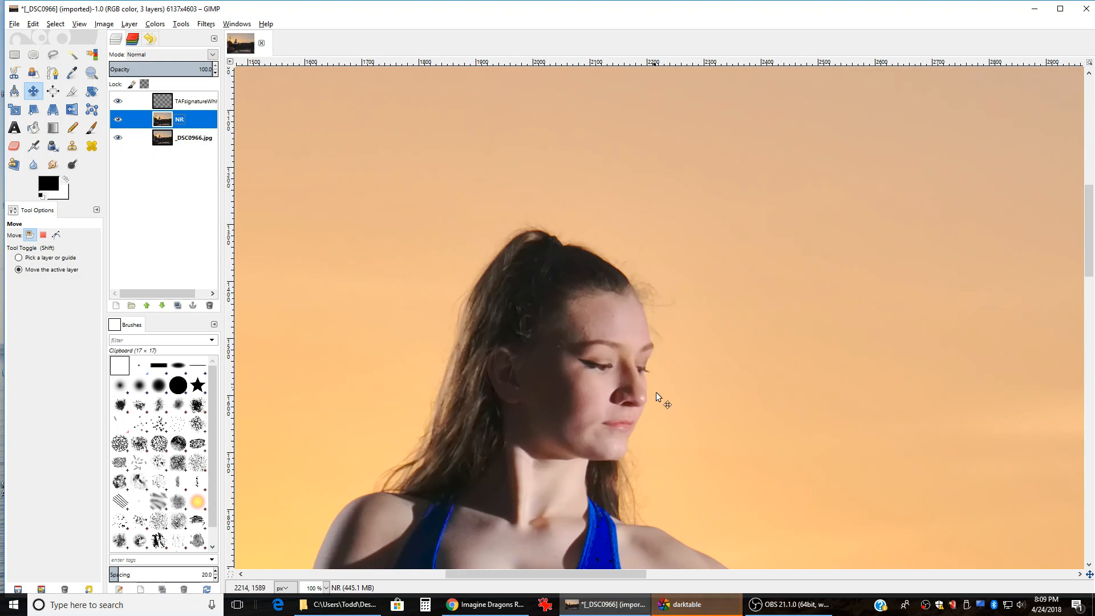
pyautogui.scroll(-3, 634, 395)
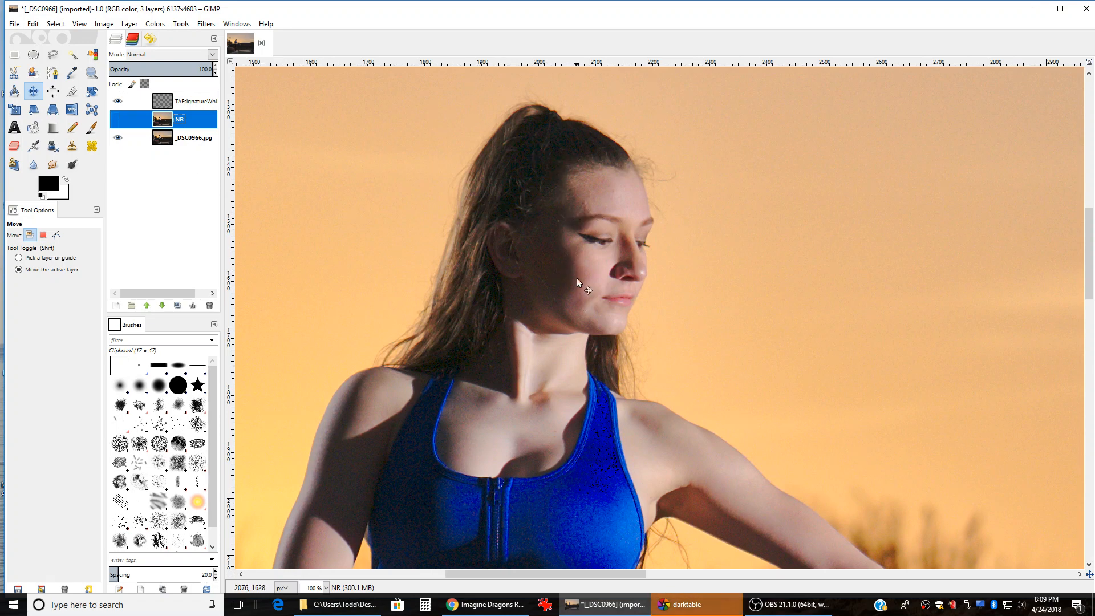
pyautogui.click(118, 120)
pyautogui.hotkey('shift', 'ctrl', 'j')
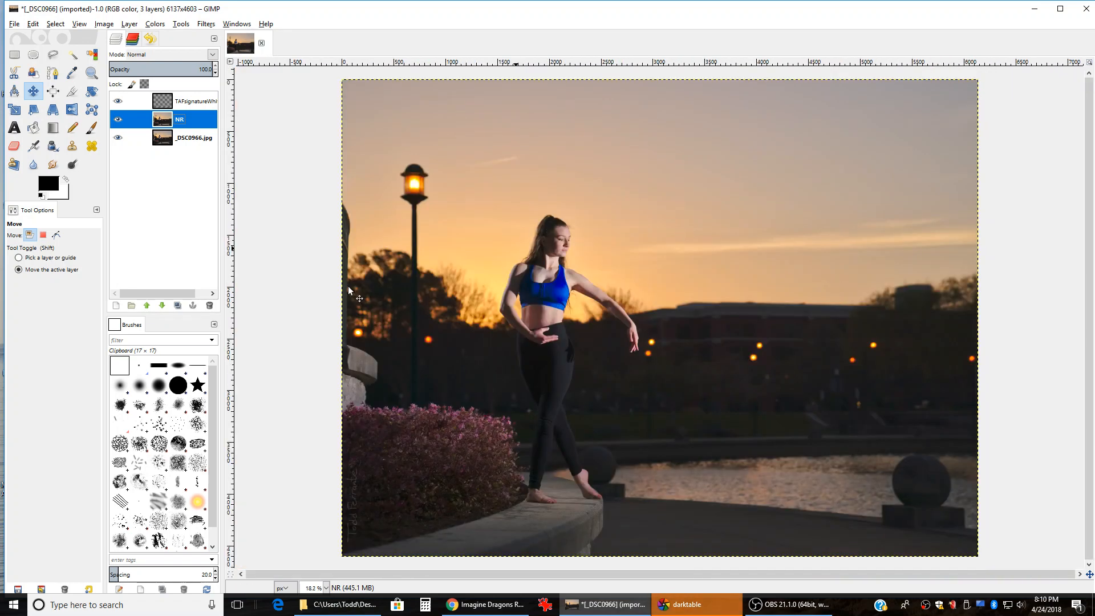
pyautogui.click(118, 119)
pyautogui.click(118, 119)
pyautogui.scroll(2, 575, 233)
pyautogui.scroll(-2, 495, 220)
pyautogui.scroll(3, 541, 426)
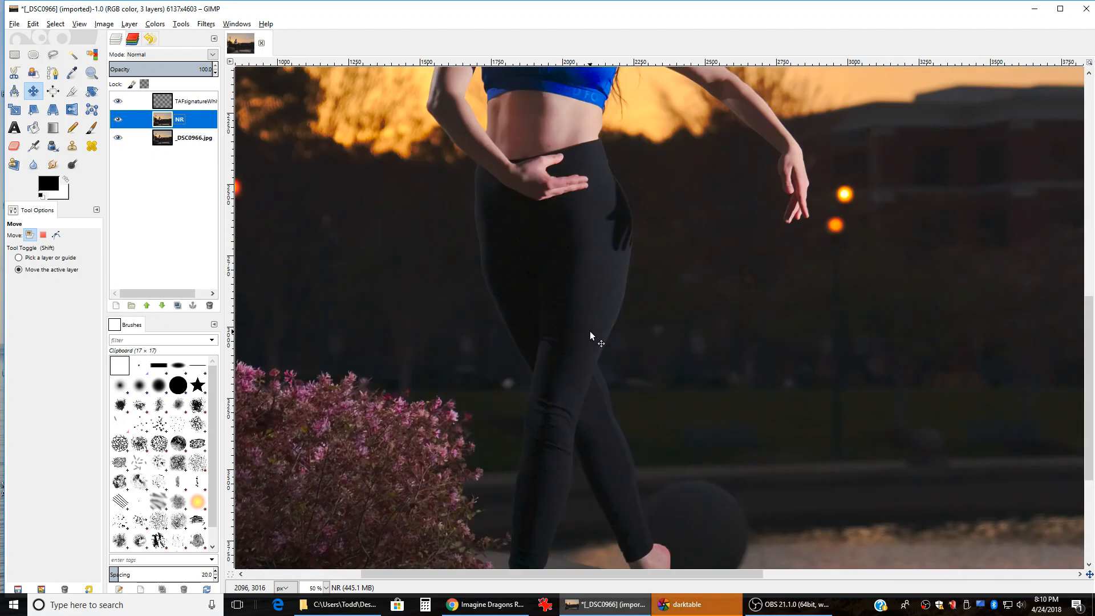
pyautogui.scroll(-2, 589, 331)
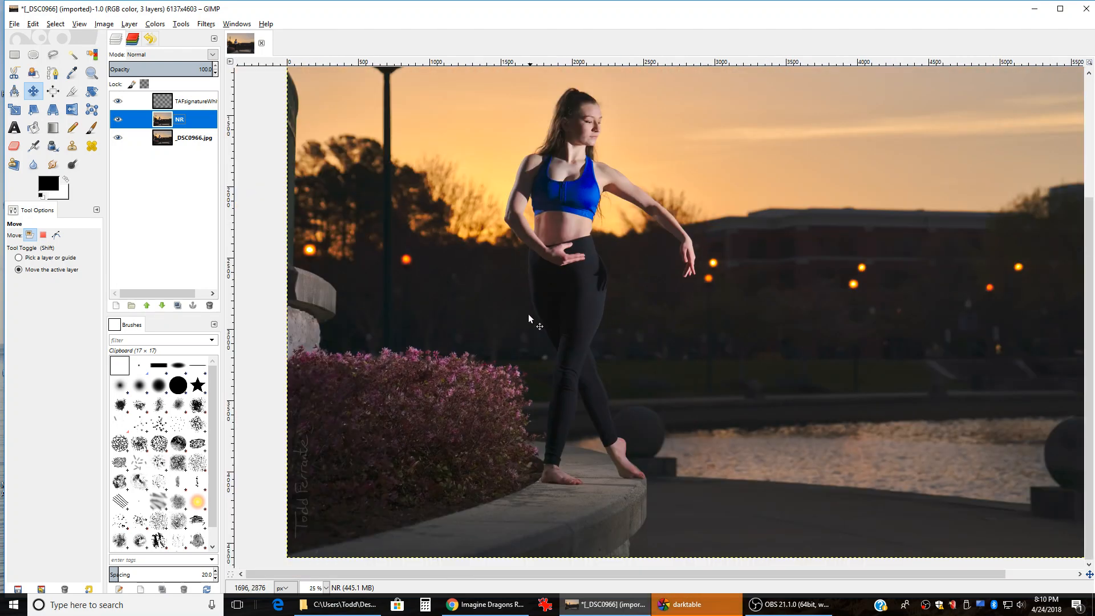
pyautogui.scroll(-2, 524, 321)
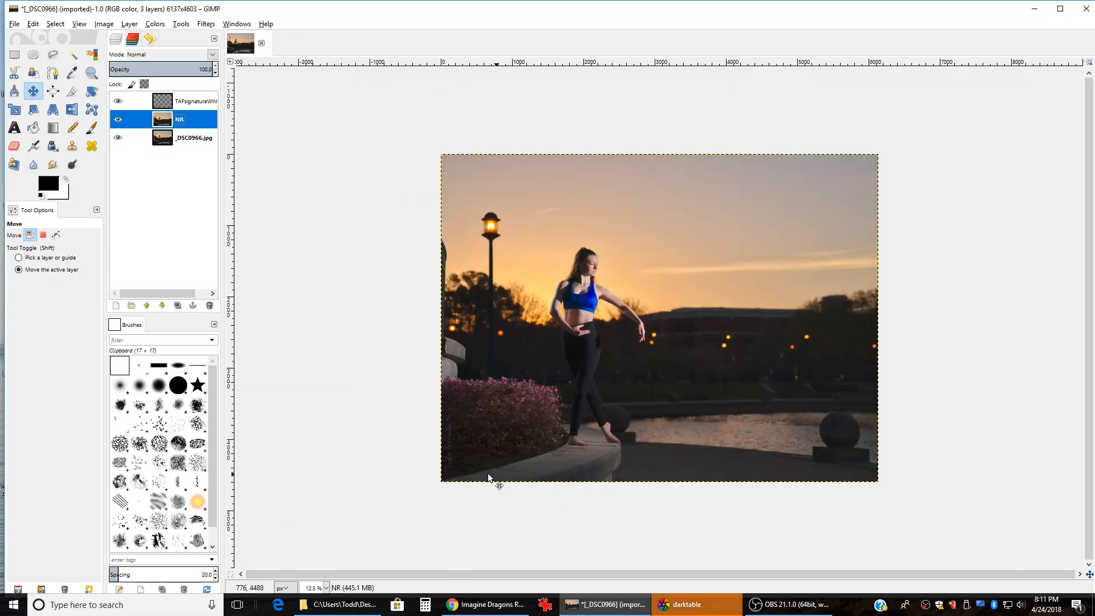
pyautogui.scroll(2, 487, 466)
pyautogui.scroll(-1, 487, 466)
pyautogui.scroll(-1, 515, 458)
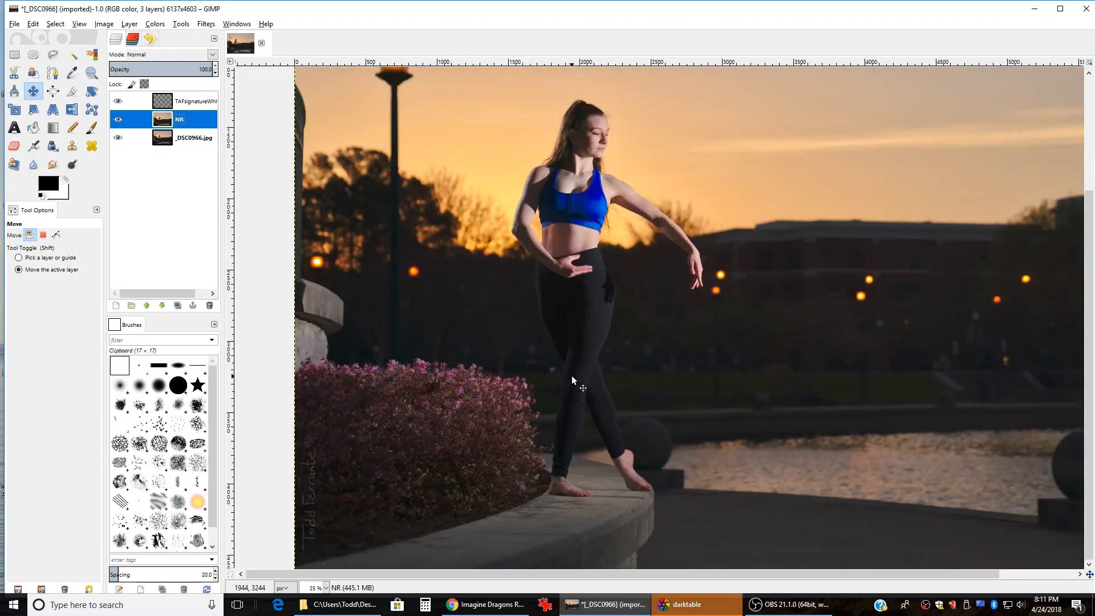
pyautogui.scroll(4, 571, 468)
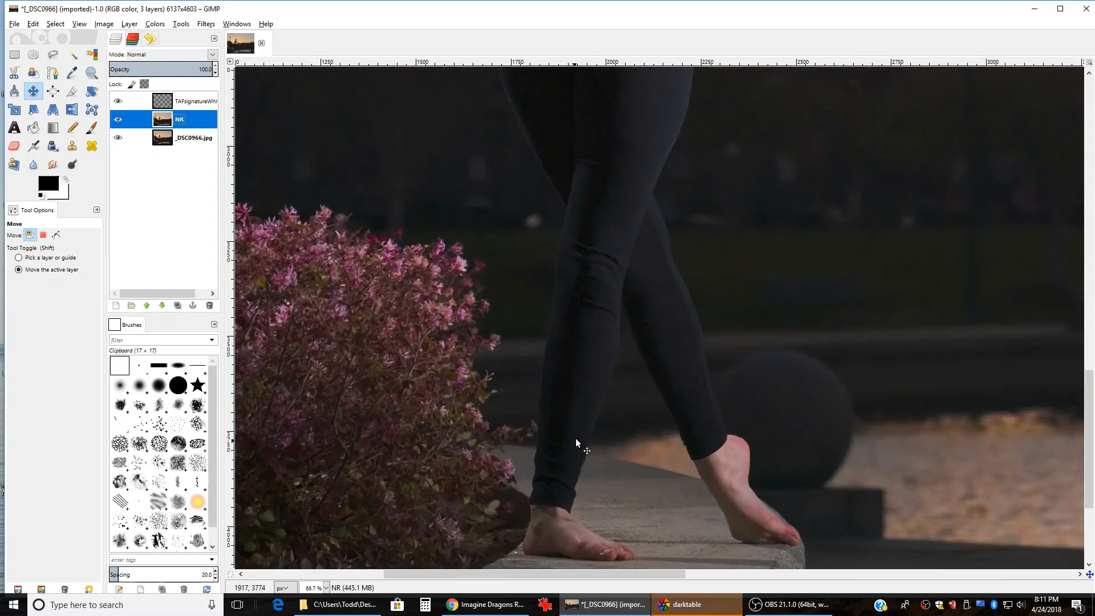
pyautogui.scroll(-3, 706, 422)
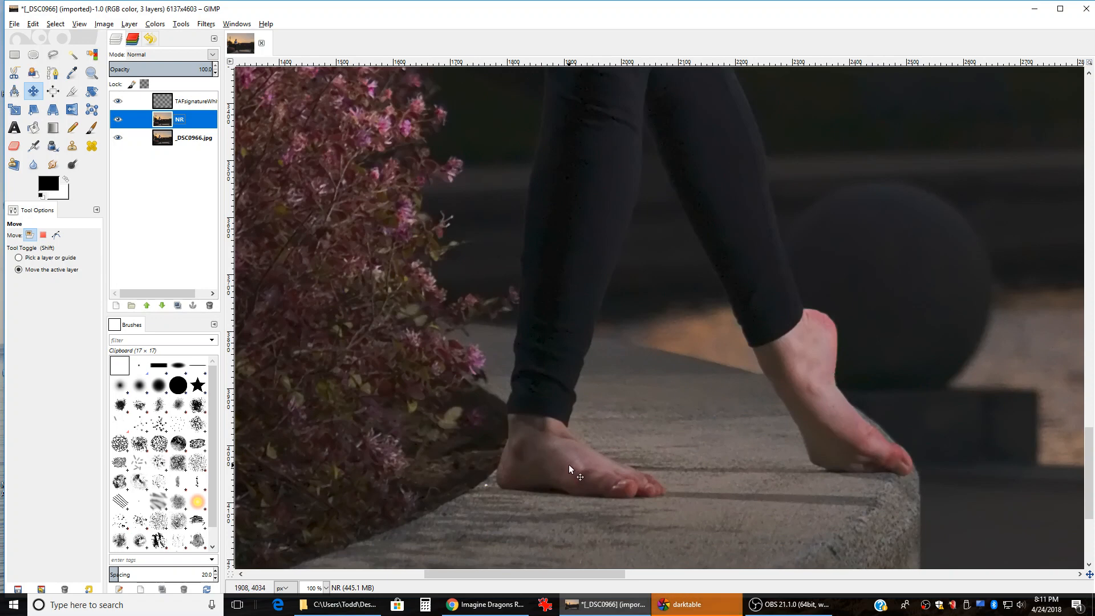
pyautogui.scroll(3, 568, 468)
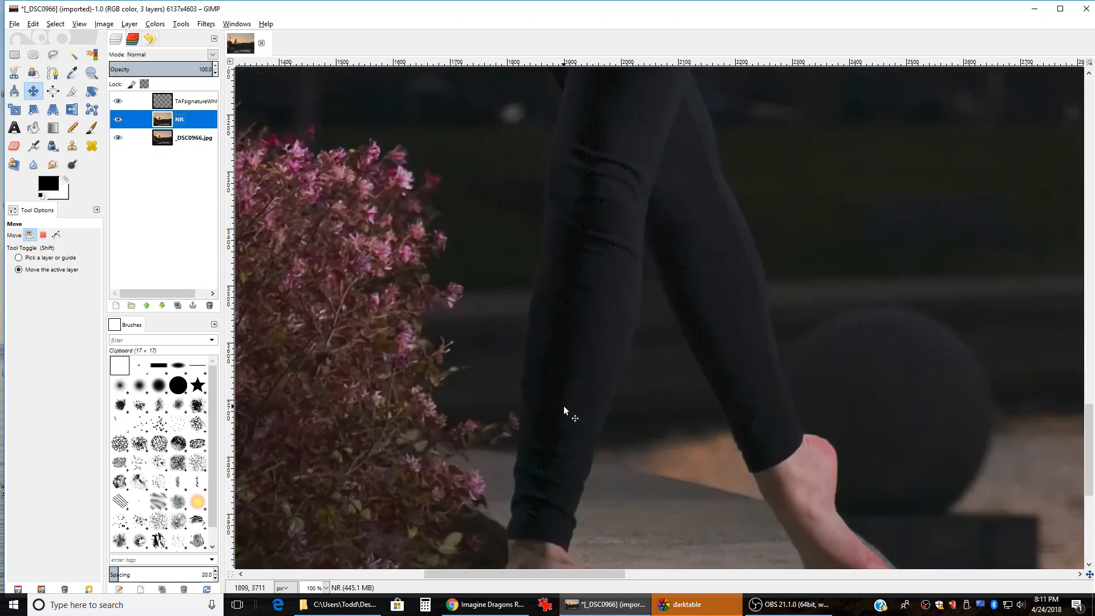
pyautogui.scroll(9, 563, 405)
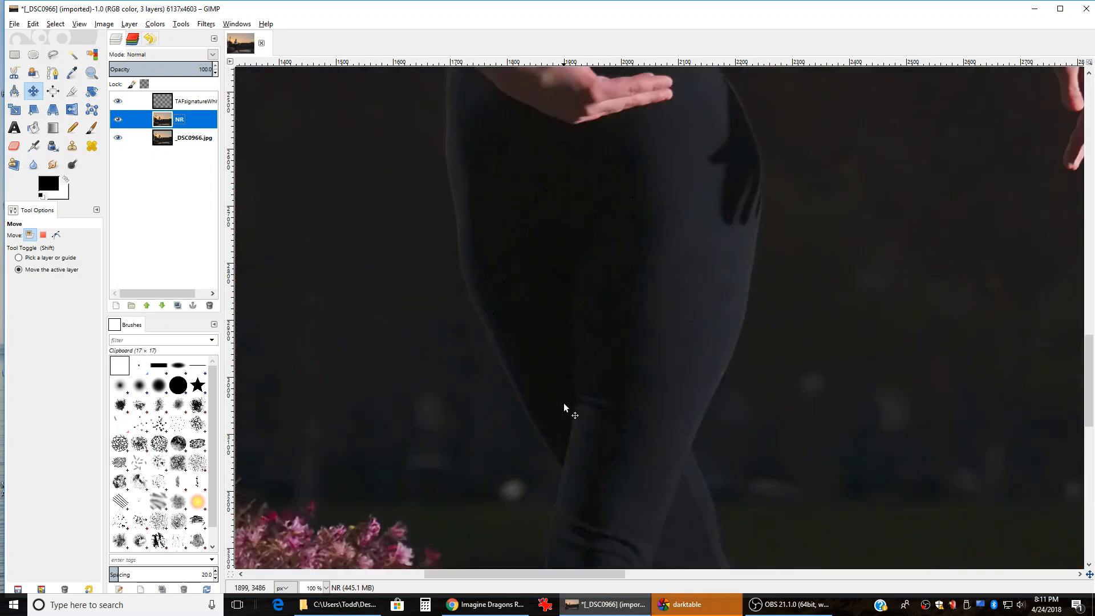
pyautogui.scroll(3, 563, 403)
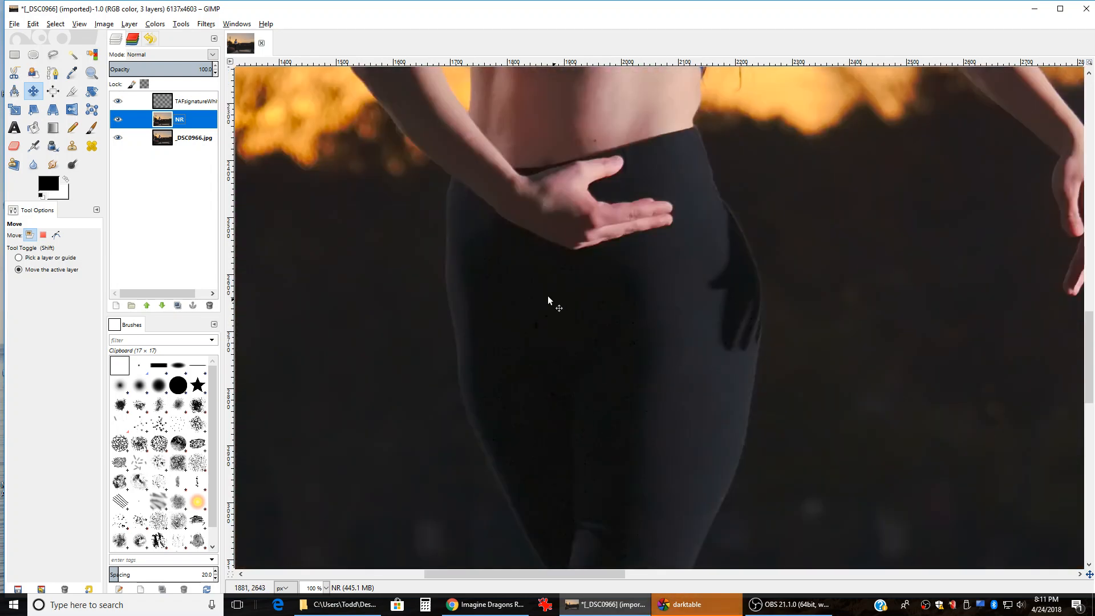
pyautogui.scroll(3, 610, 360)
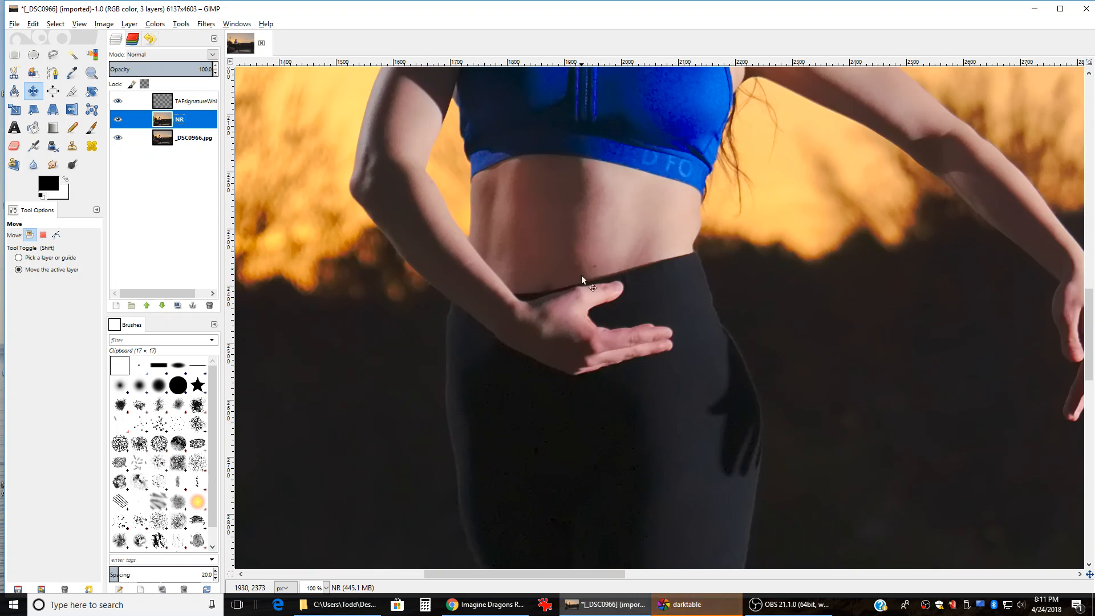
pyautogui.scroll(3, 539, 339)
pyautogui.scroll(-2, 639, 345)
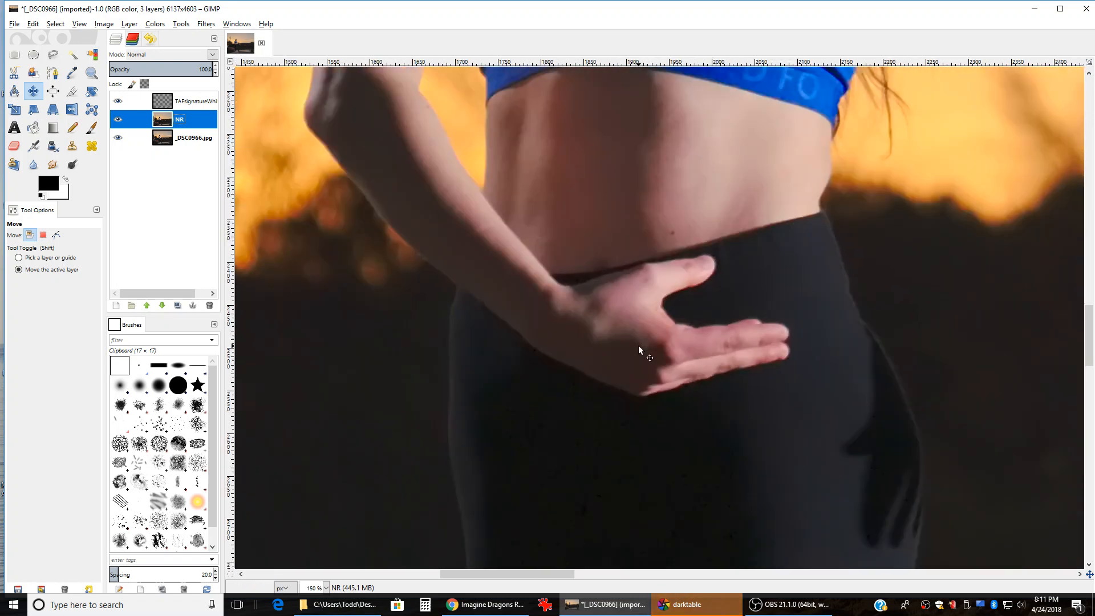
pyautogui.scroll(3, 586, 351)
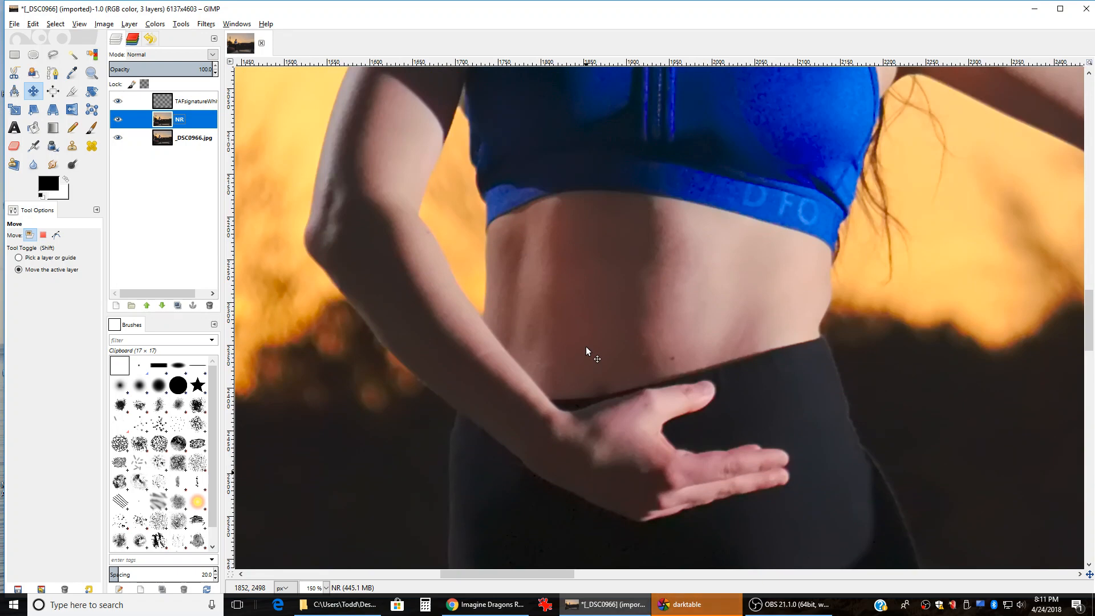
pyautogui.scroll(3, 431, 237)
pyautogui.scroll(-3, 431, 240)
pyautogui.keyDown('ctrl'); pyautogui.scroll(2, 460, 364); pyautogui.keyUp('ctrl')
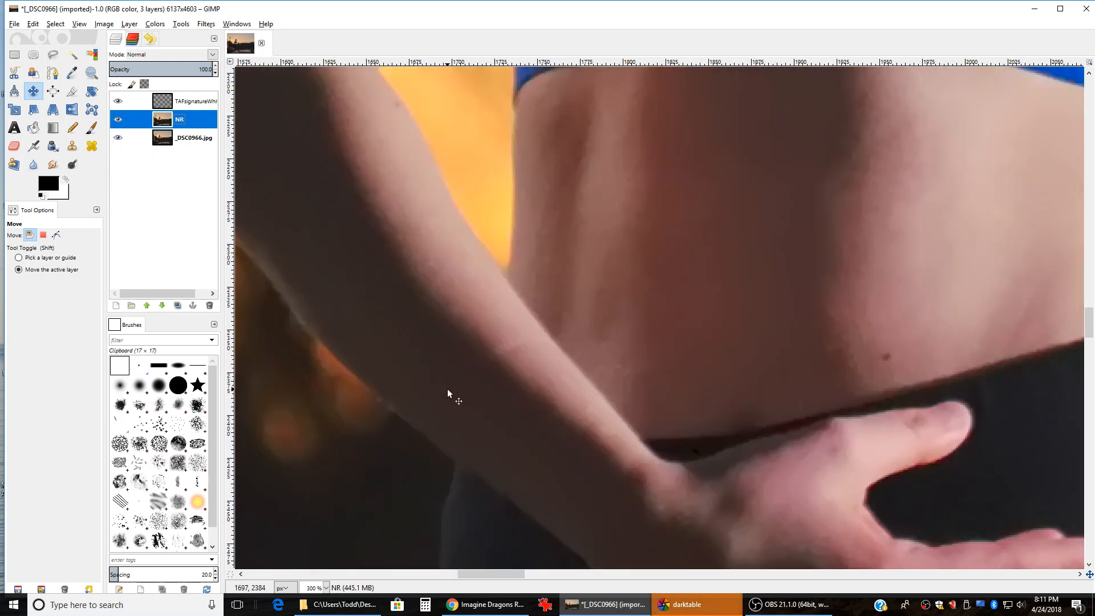
pyautogui.keyDown('ctrl'); pyautogui.scroll(-5, 475, 385); pyautogui.keyUp('ctrl')
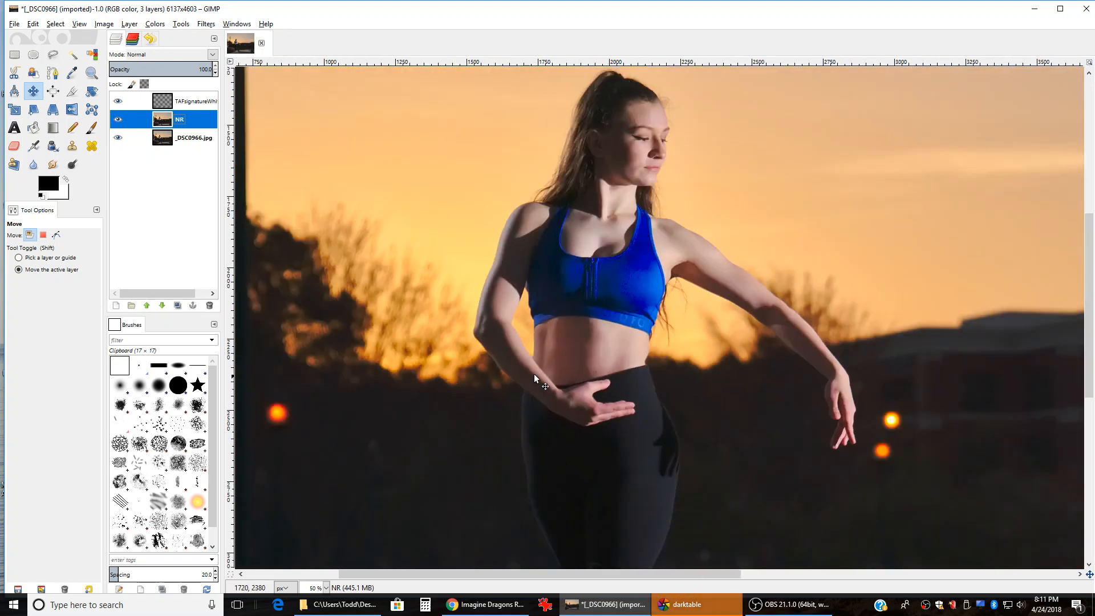
pyautogui.keyDown('ctrl'); pyautogui.scroll(3, 516, 387); pyautogui.keyUp('ctrl')
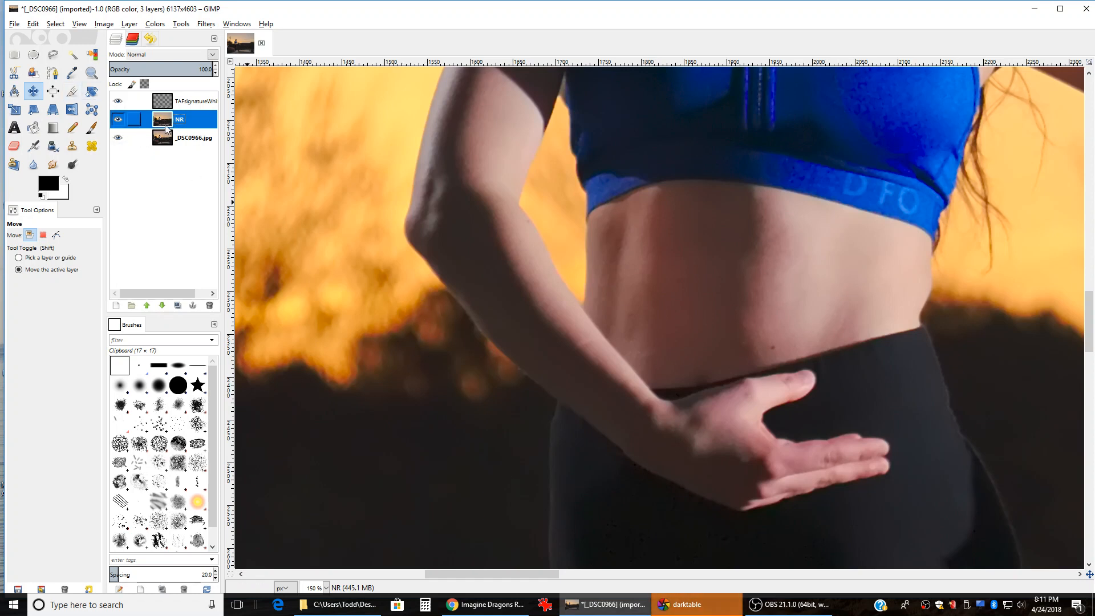
# Step: Hide the signature layer and create a New from Visible layer from NR
pyautogui.click(117, 102)
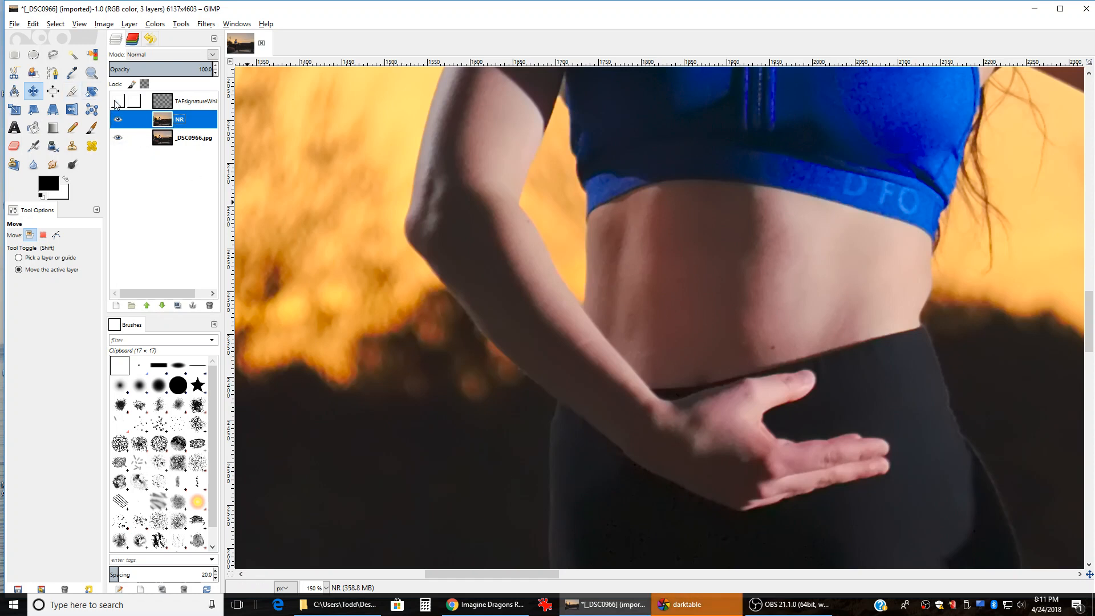
pyautogui.rightClick(166, 125)
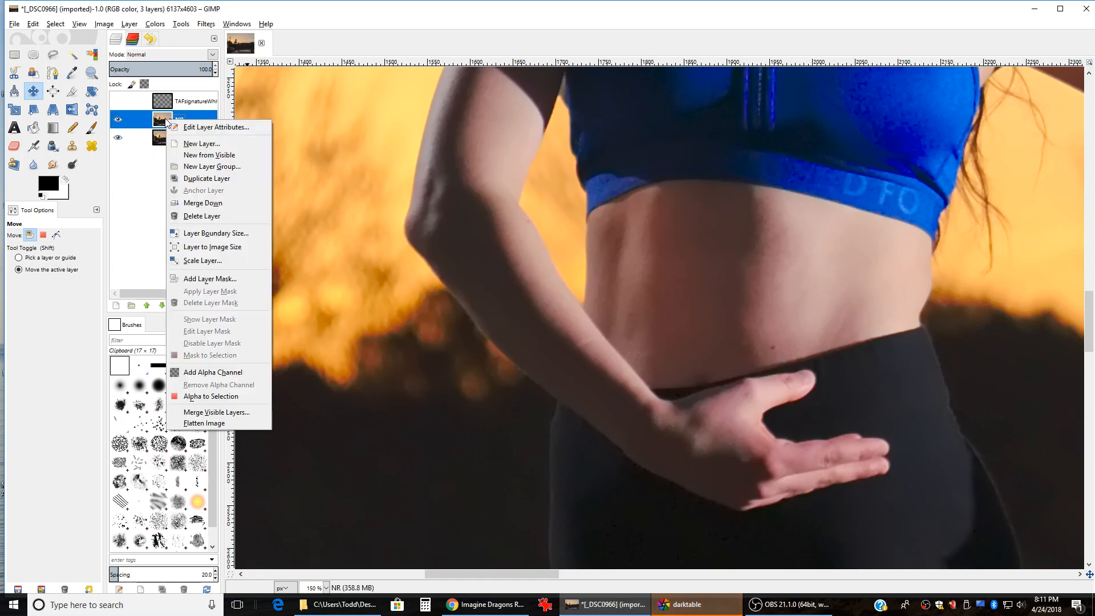
pyautogui.click(206, 155)
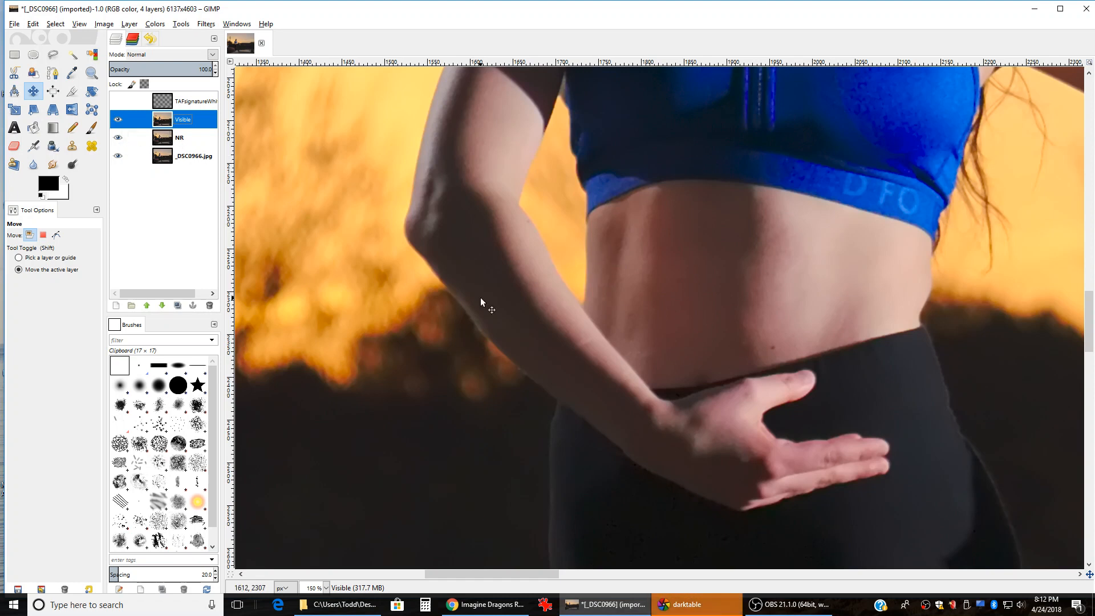
# Step: Rename the new Visible layer to Touchup
pyautogui.doubleClick(185, 118)
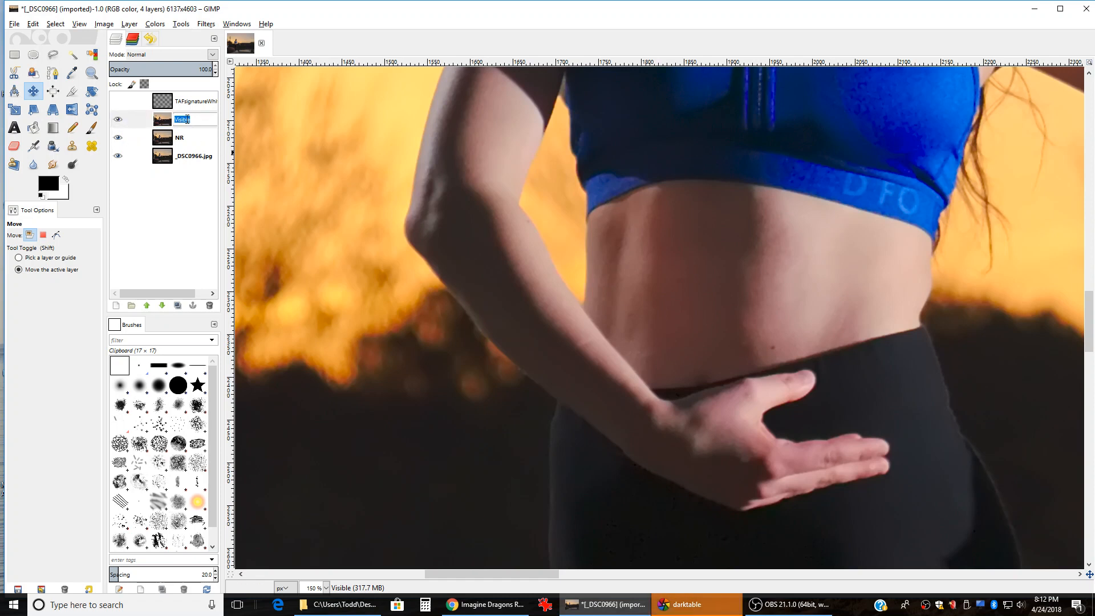
pyautogui.write('Touchup')
pyautogui.press('Return')
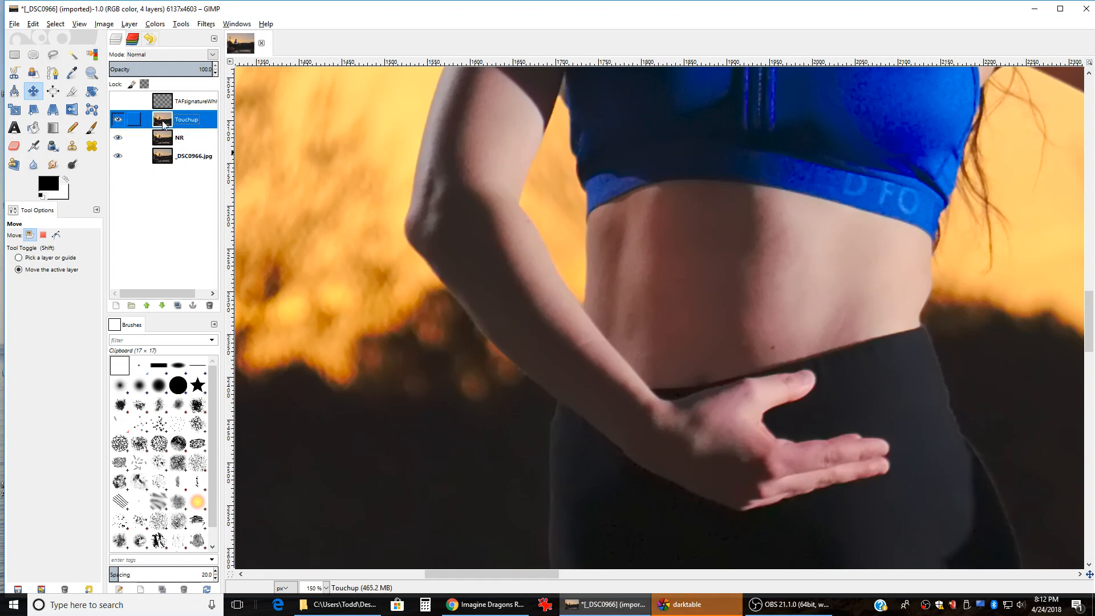
pyautogui.scroll(3, 572, 361)
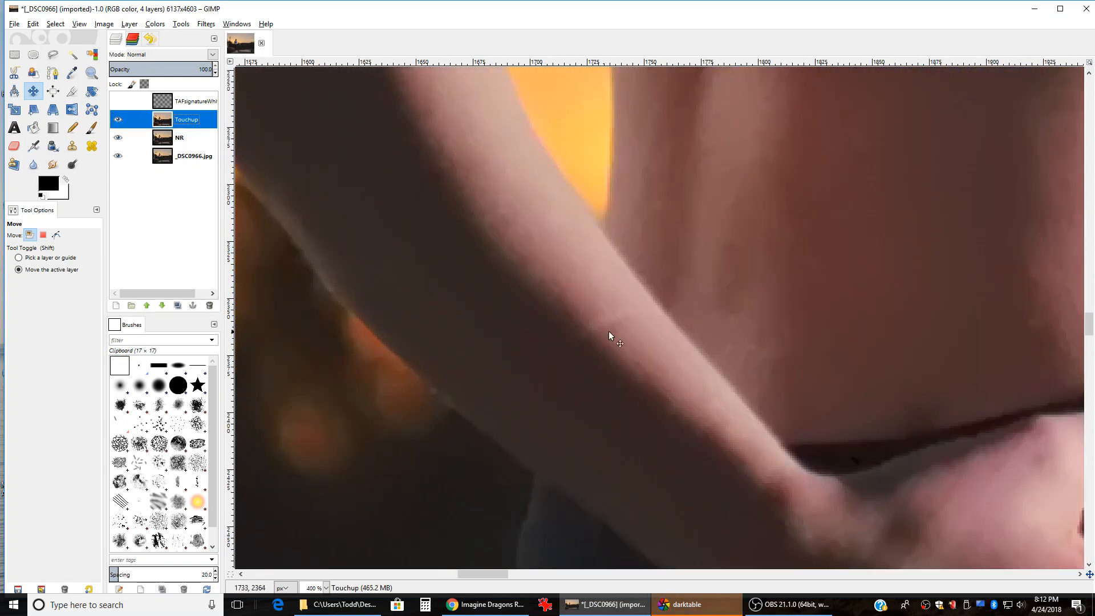
pyautogui.scroll(-1, 594, 354)
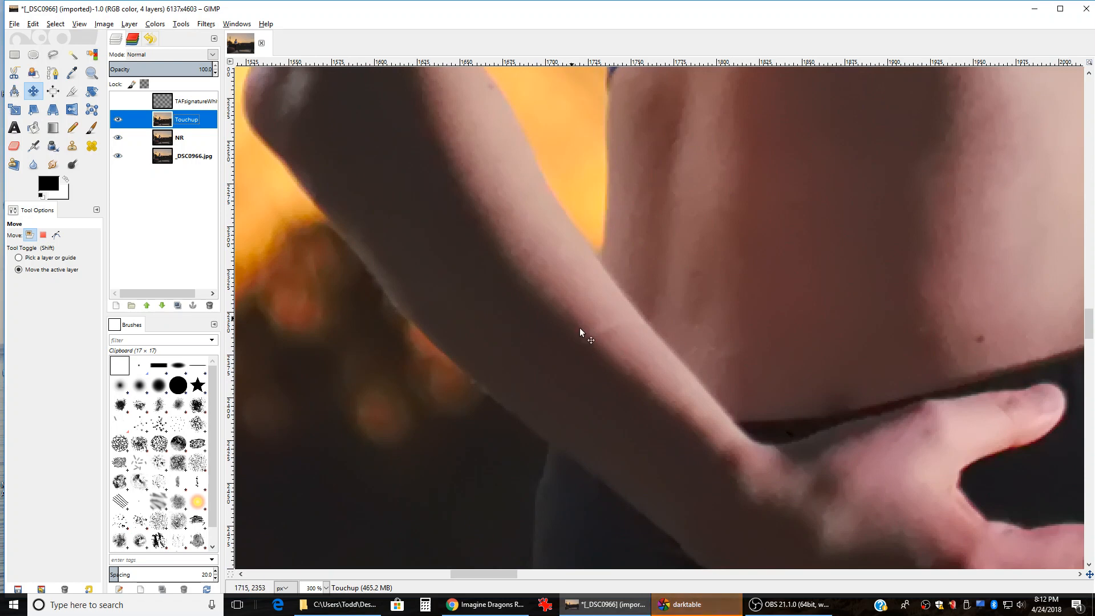
# Step: Choose the Heal tool with the soft 2. Hardness 050 brush at about 46 px
pyautogui.click(92, 147)
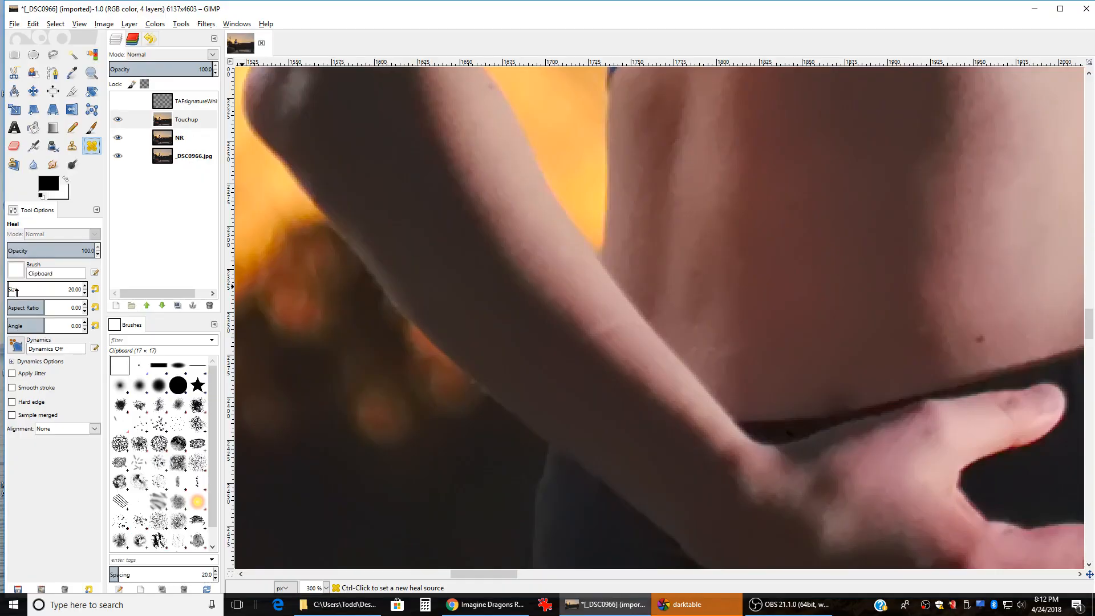
pyautogui.click(16, 288)
pyautogui.click(139, 385)
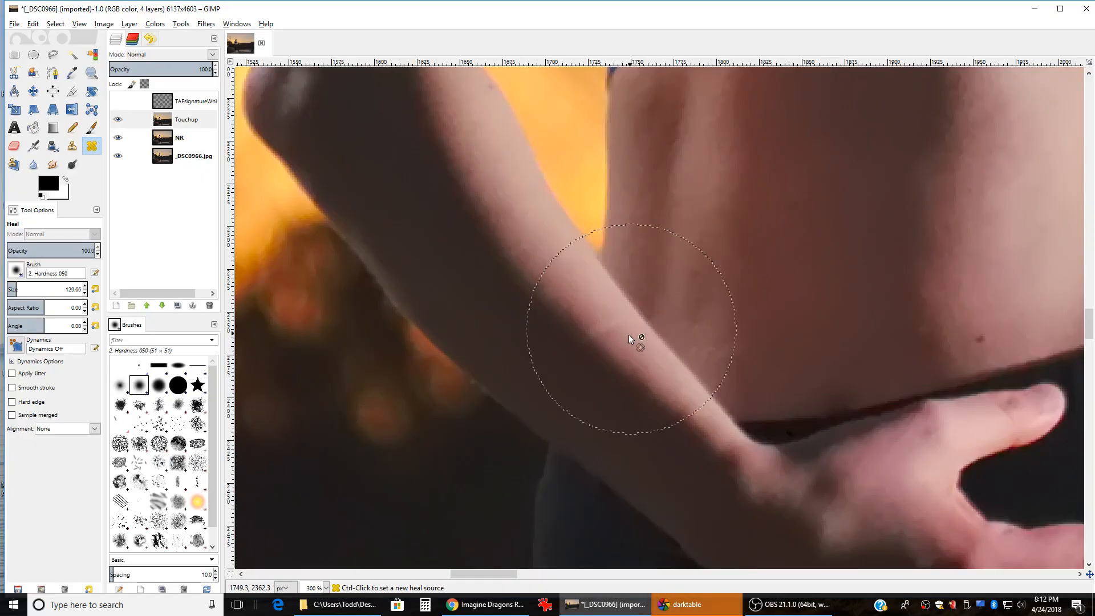
pyautogui.moveTo(16, 289)
pyautogui.mouseDown()
pyautogui.moveTo(31, 289)
pyautogui.moveTo(9, 289)
pyautogui.mouseUp()
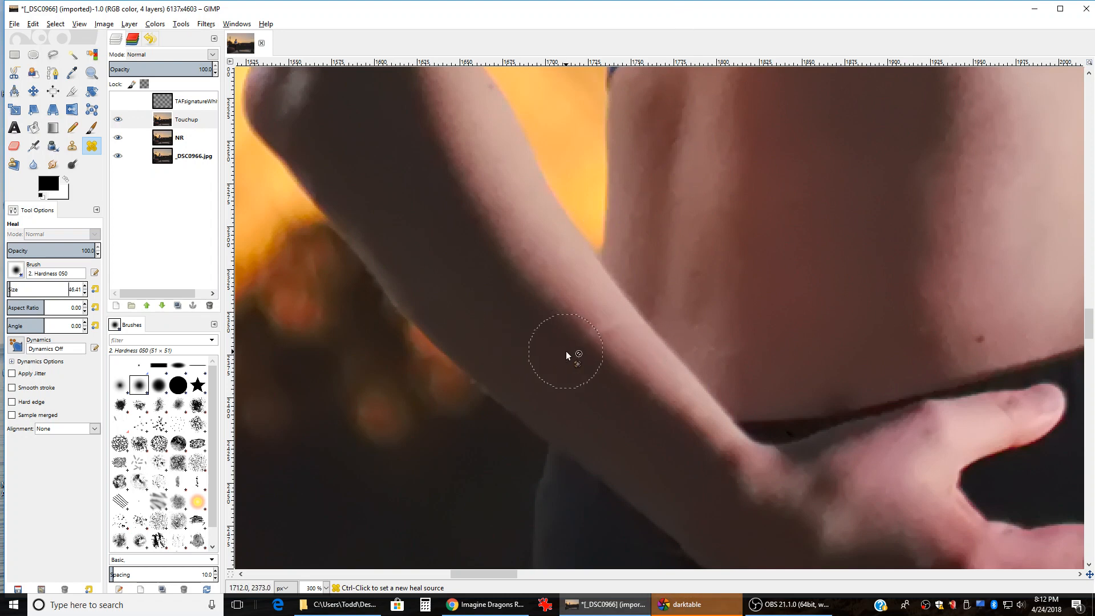
# Step: Shrink the brush to about 19, sample clean forearm skin, and heal the forearm blemish
pyautogui.click(604, 355)
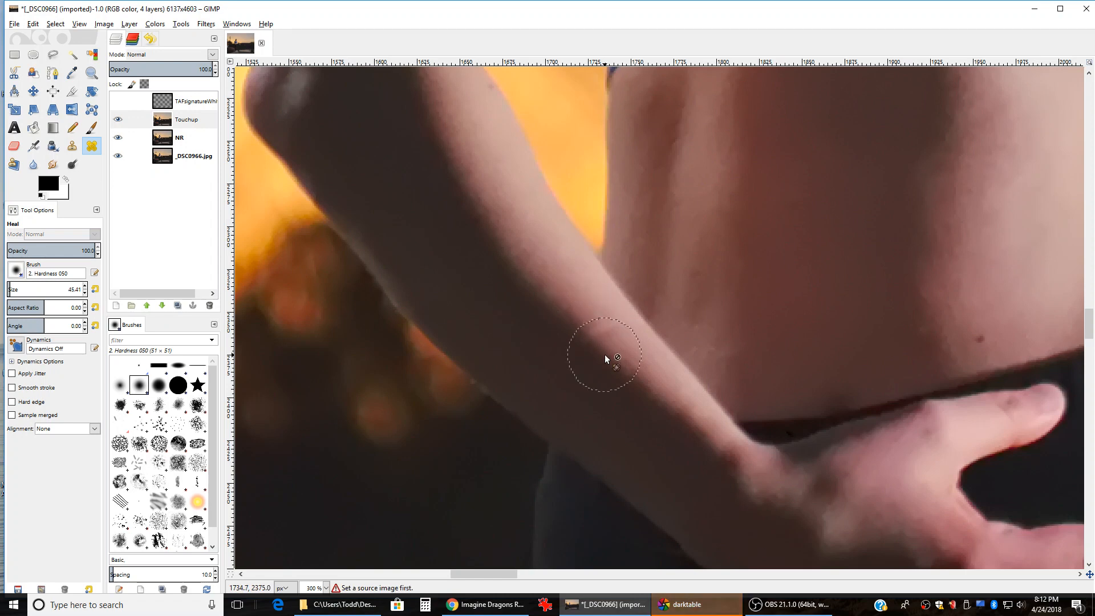
pyautogui.press('[')
pyautogui.press('[')
pyautogui.press('[')
pyautogui.press('[')
pyautogui.press('[')
pyautogui.press('[')
pyautogui.press('[')
pyautogui.press('[')
pyautogui.press('[')
pyautogui.press('[')
pyautogui.press('[')
pyautogui.press('[')
pyautogui.press('[')
pyautogui.press('[')
pyautogui.press('[')
pyautogui.press('[')
pyautogui.press('[')
pyautogui.press('[')
pyautogui.press('[')
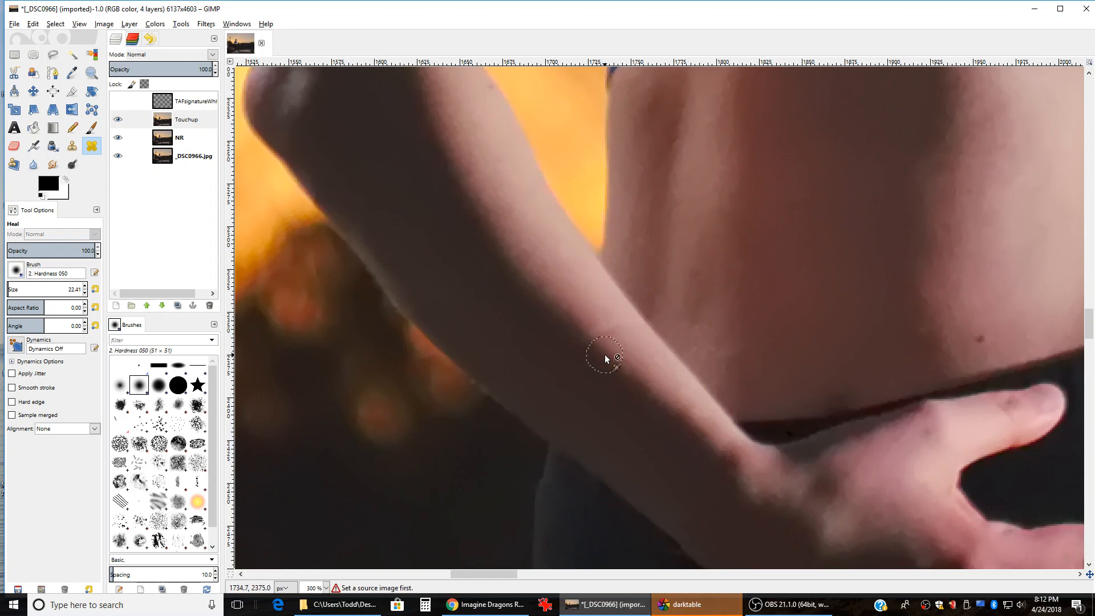
pyautogui.scroll(-3, 621, 338)
pyautogui.scroll(5, 621, 339)
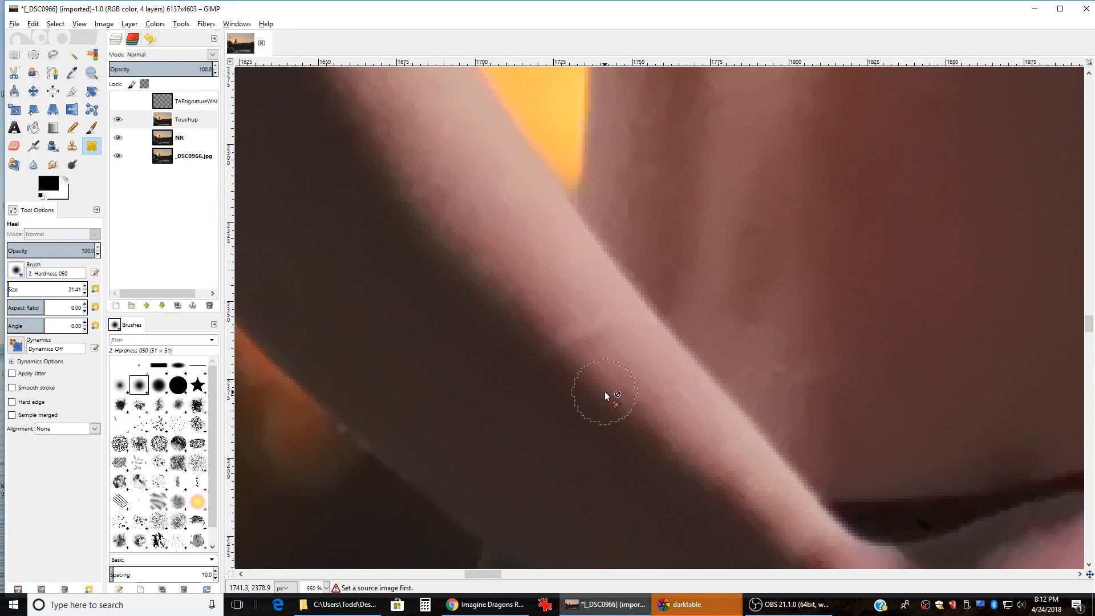
pyautogui.press('[')
pyautogui.press('[')
pyautogui.keyDown('ctrl'); pyautogui.click(512, 304); pyautogui.keyUp('ctrl')
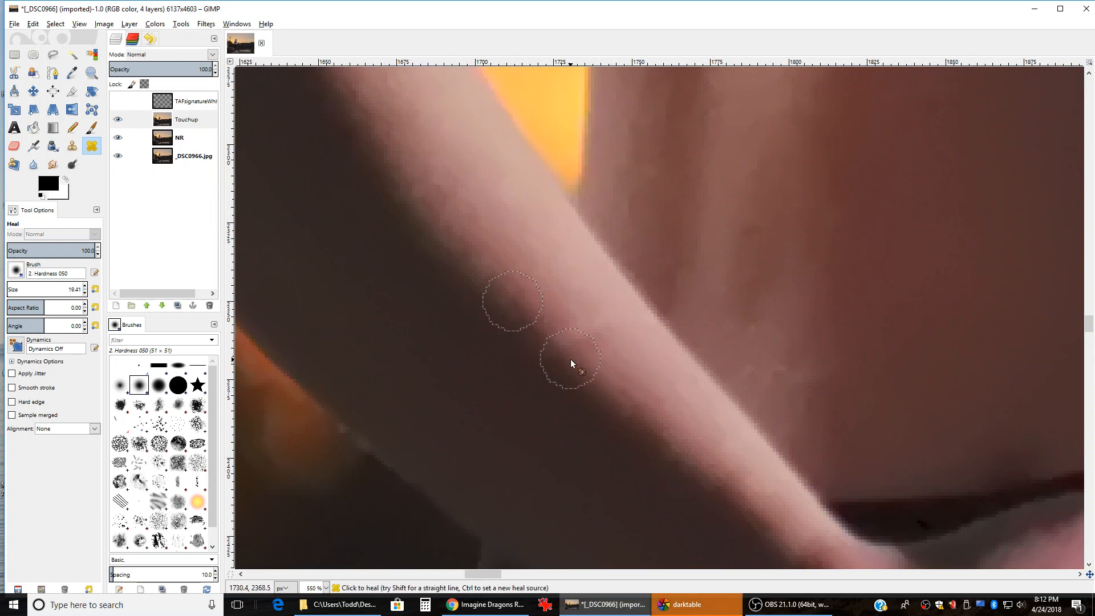
pyautogui.moveTo(560, 345)
pyautogui.mouseDown()
pyautogui.moveTo(614, 322)
pyautogui.moveTo(568, 342)
pyautogui.mouseUp()
pyautogui.keyDown('ctrl'); pyautogui.click(588, 374); pyautogui.keyUp('ctrl')
pyautogui.scroll(-1, 461, 336)
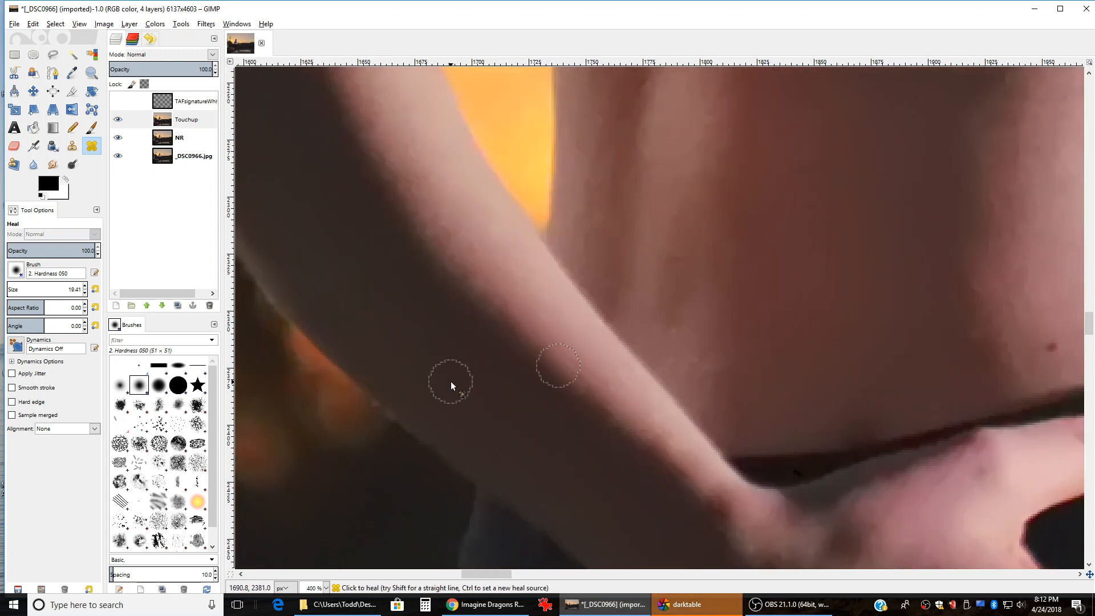
pyautogui.scroll(-4, 429, 378)
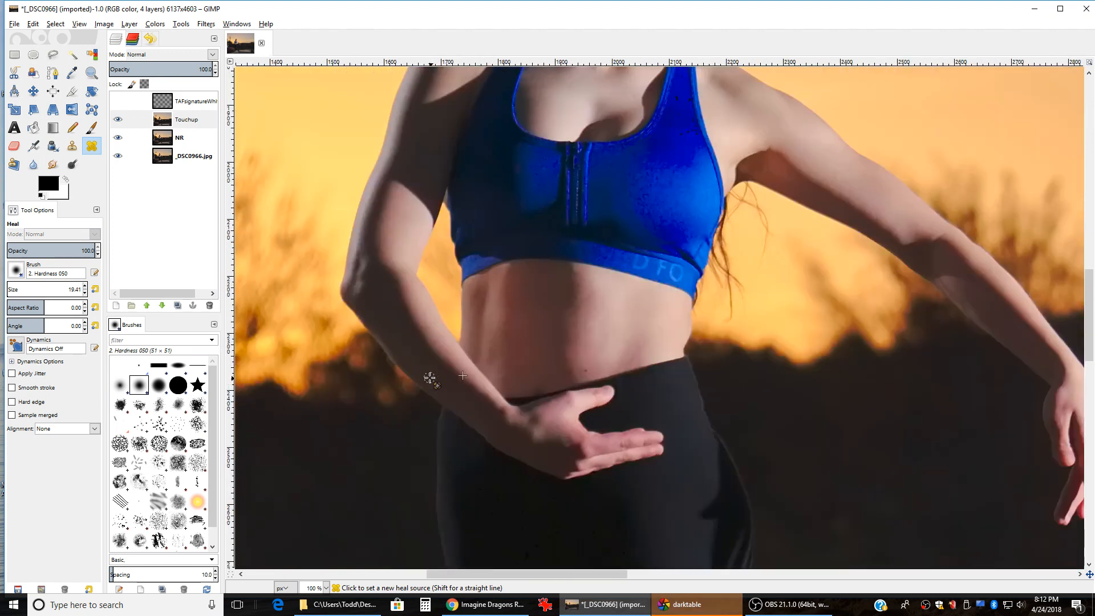
# Step: Move the view to the blue top near the shoulder strap and shrink the Heal brush slightly
pyautogui.scroll(1, 393, 373)
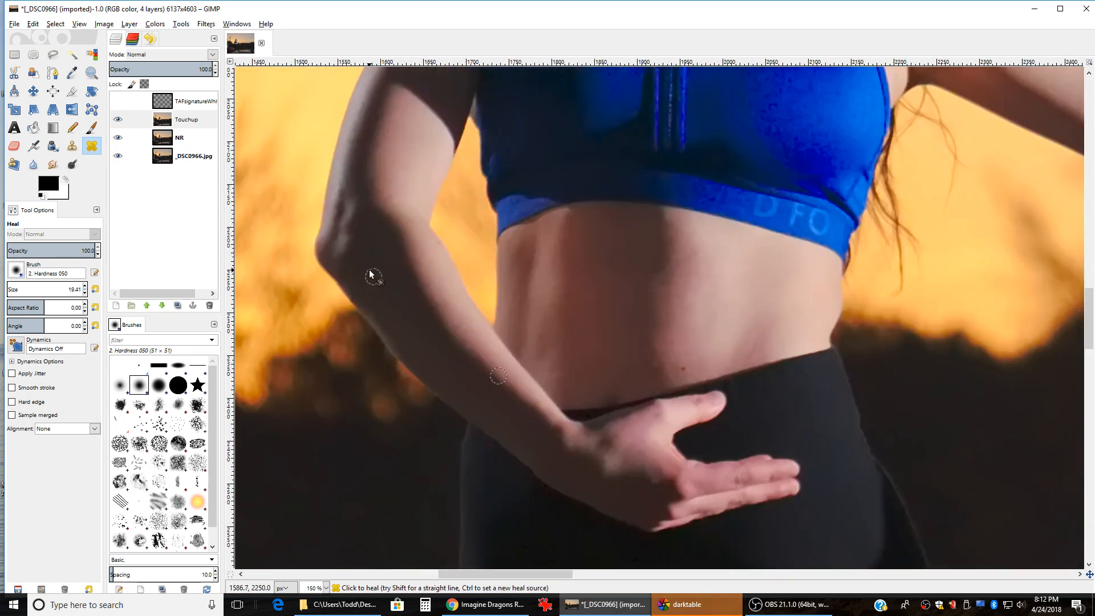
pyautogui.scroll(2, 372, 275)
pyautogui.scroll(2, 383, 331)
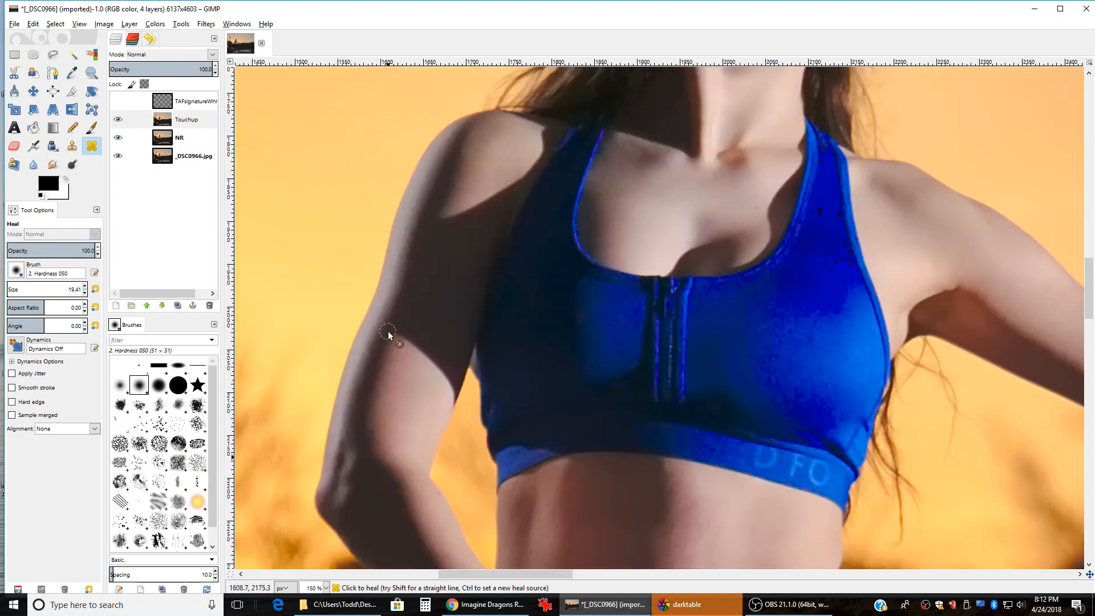
pyautogui.hscroll(10, 443, 268)
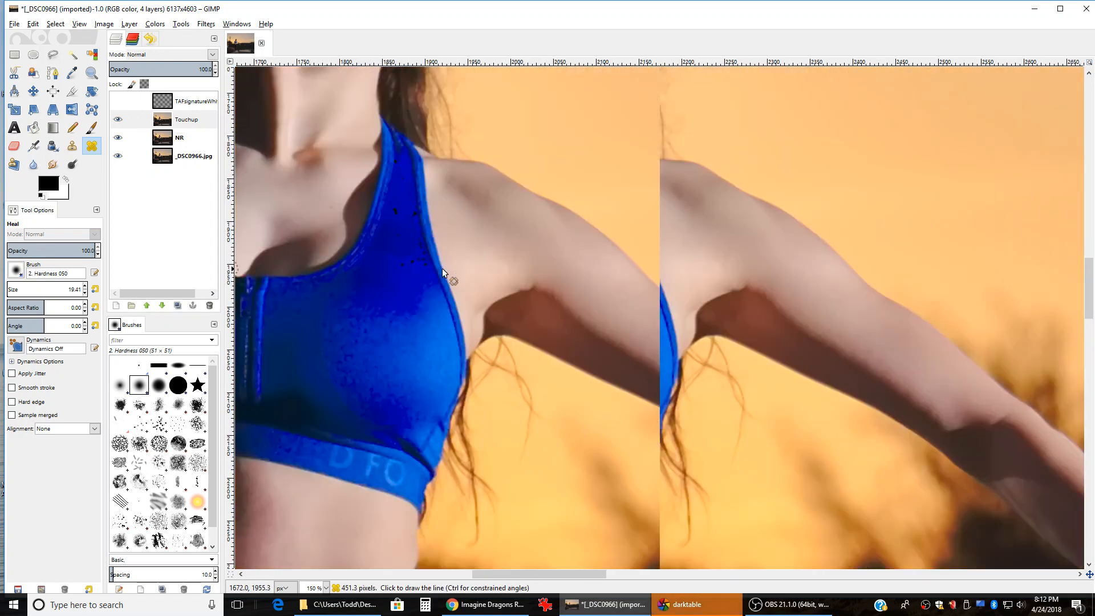
pyautogui.scroll(-8, 610, 275)
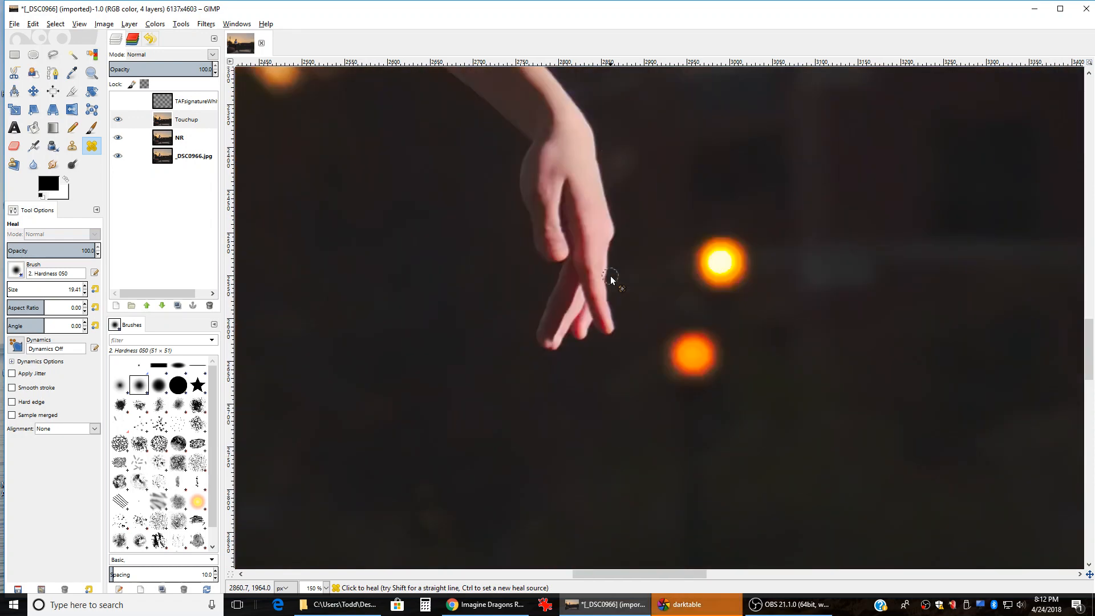
pyautogui.scroll(2, 553, 262)
pyautogui.scroll(1, 562, 358)
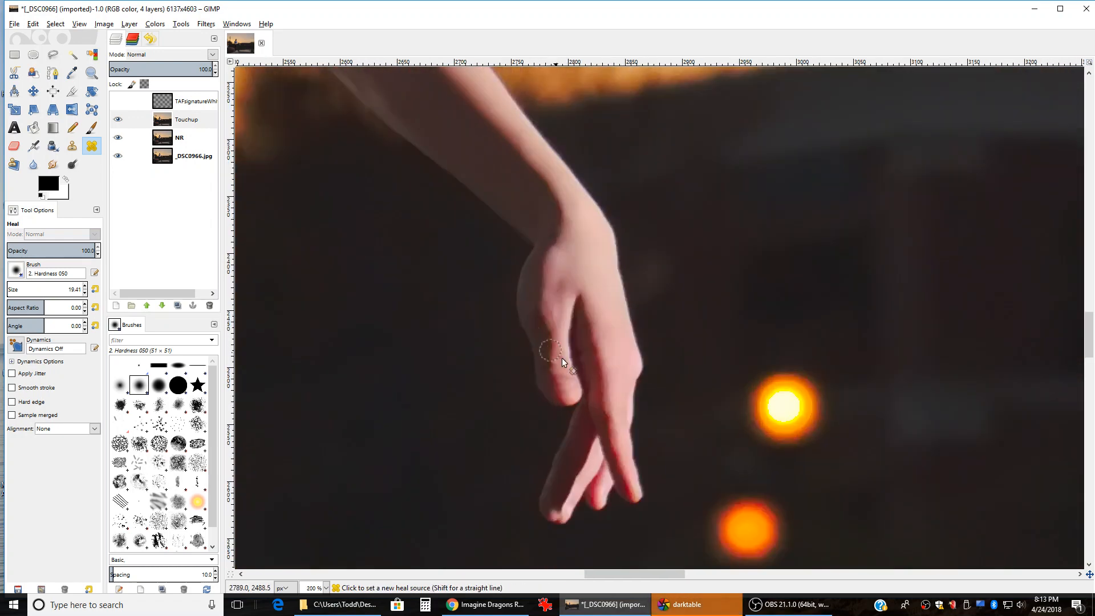
pyautogui.scroll(2, 627, 376)
pyautogui.hscroll(-3, 661, 384)
pyautogui.scroll(5, 660, 383)
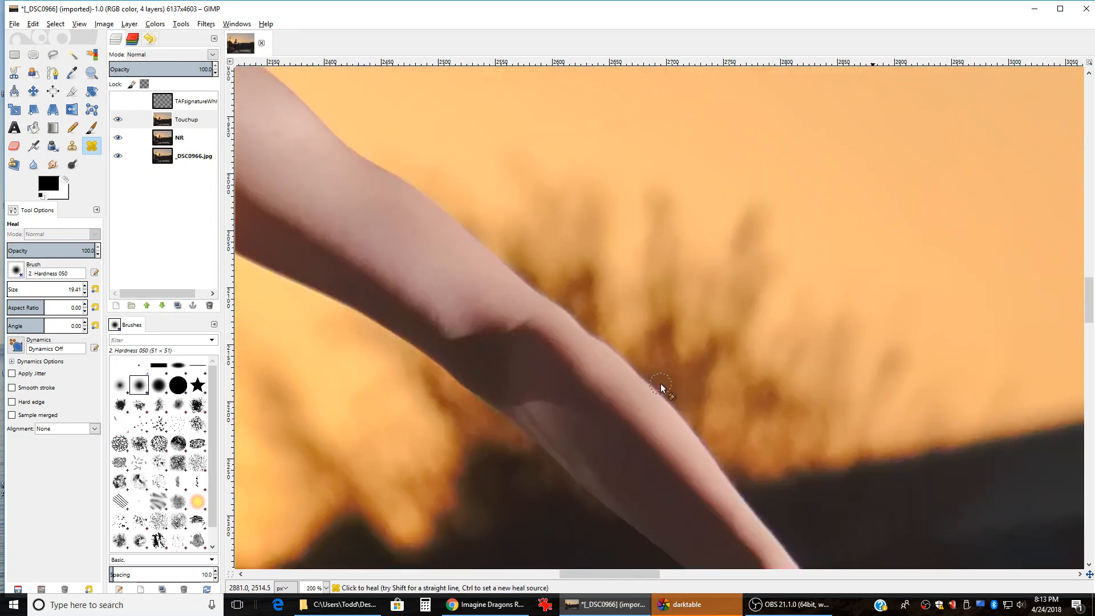
pyautogui.hscroll(-8, 660, 383)
pyautogui.scroll(4, 661, 383)
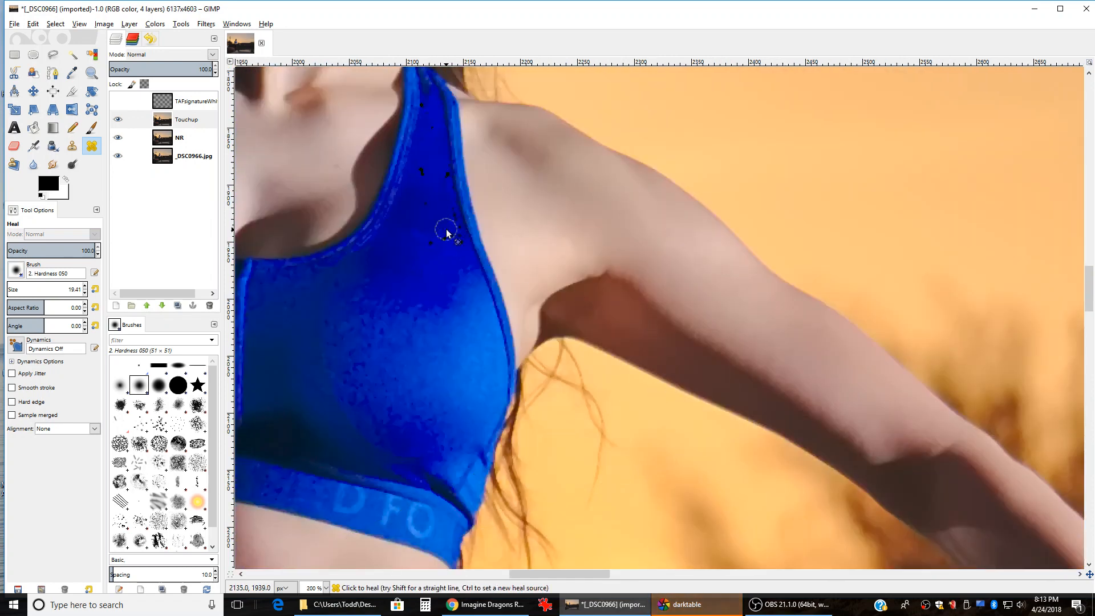
pyautogui.hscroll(-7, 535, 257)
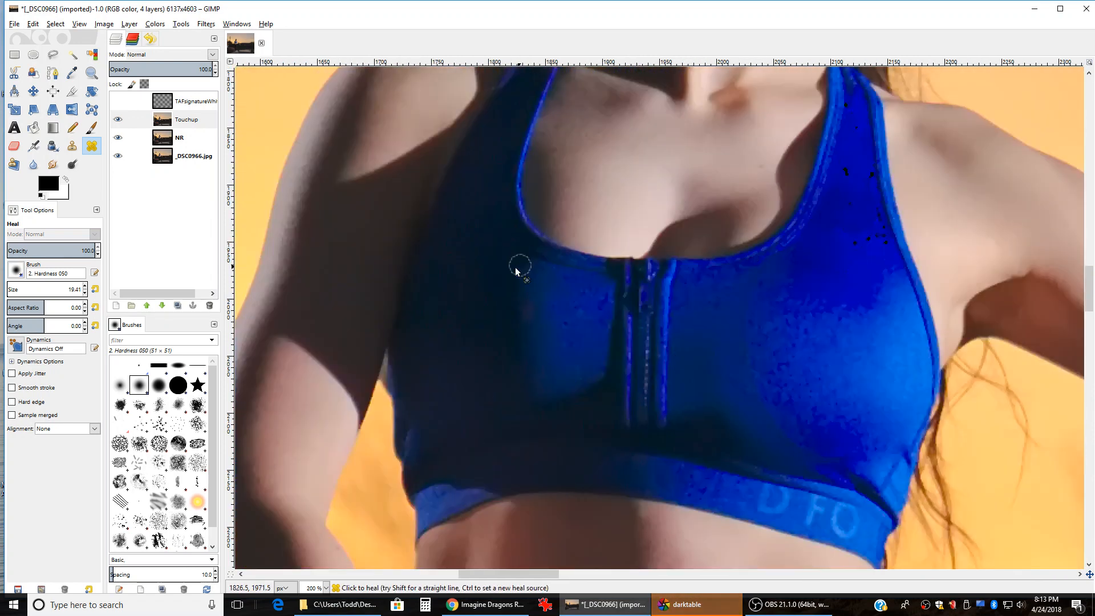
pyautogui.hscroll(4, 509, 280)
pyautogui.scroll(3, 686, 219)
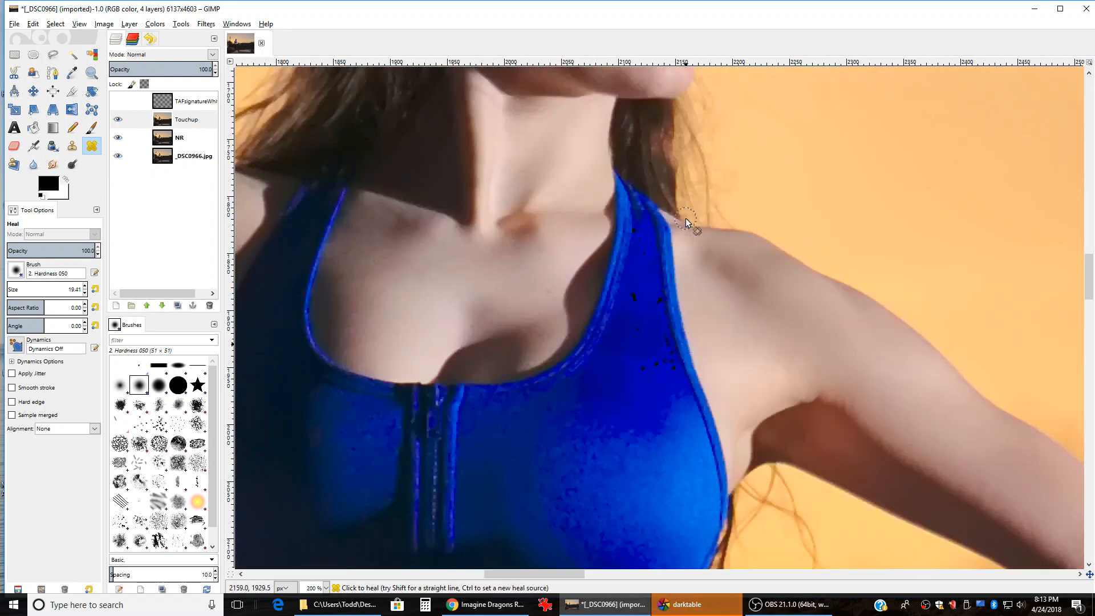
pyautogui.scroll(1, 678, 365)
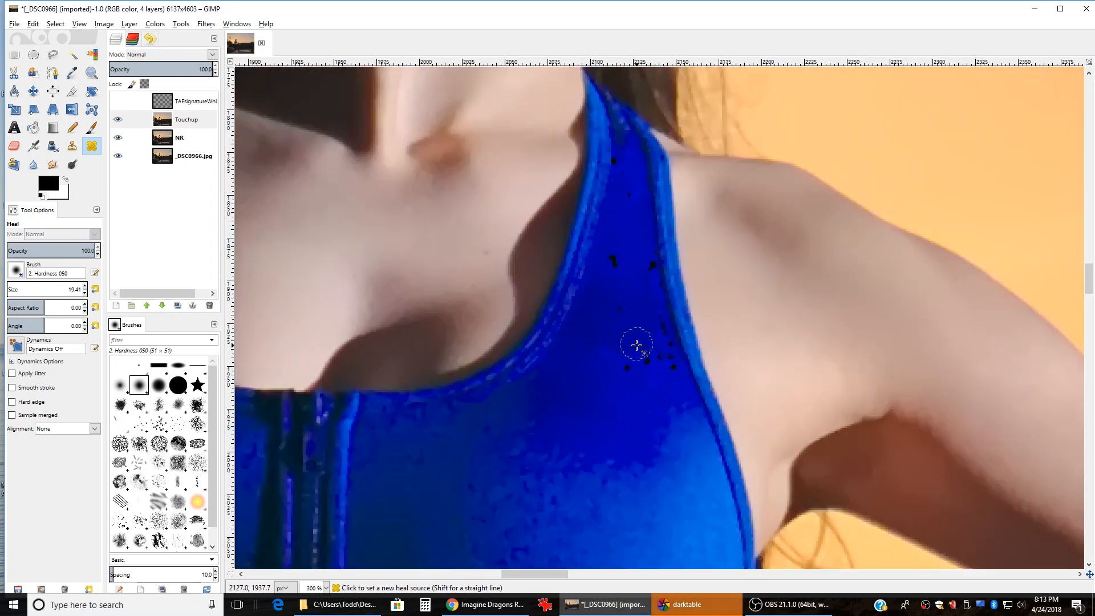
pyautogui.scroll(1, 630, 387)
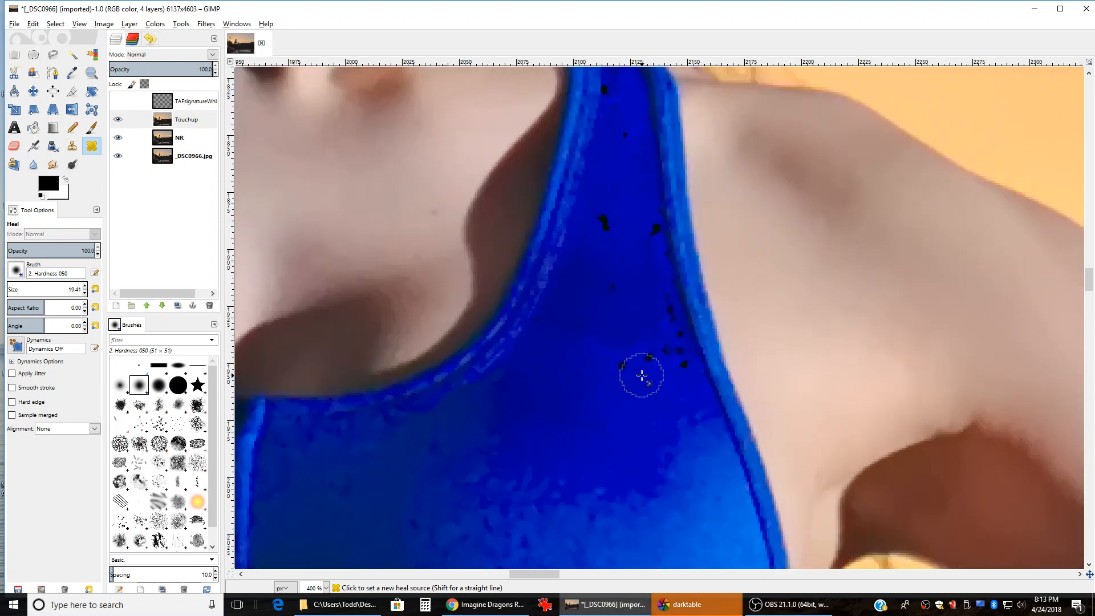
pyautogui.press('[')
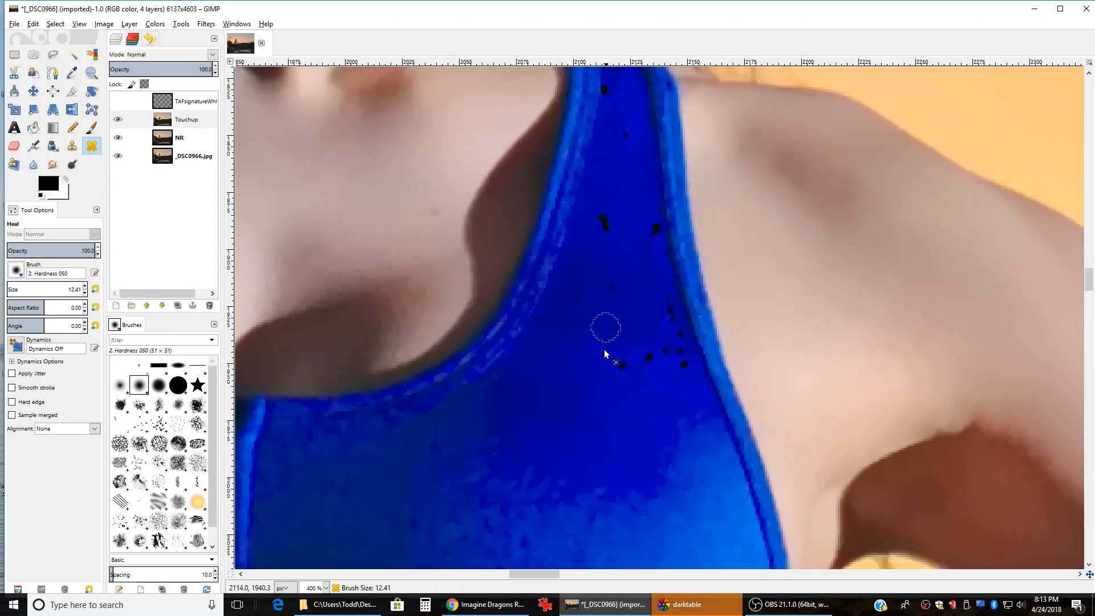
pyautogui.scroll(2, 603, 359)
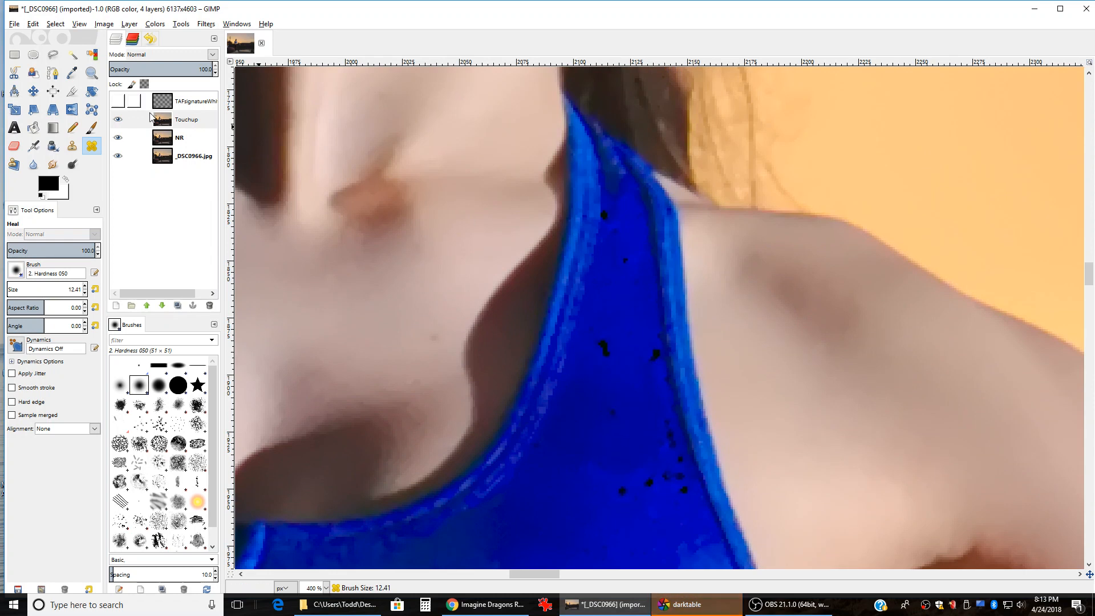
# Step: Sample clean blue fabric and heal the five dark specks on the top
pyautogui.keyDown('ctrl'); pyautogui.click(588, 414); pyautogui.keyUp('ctrl')
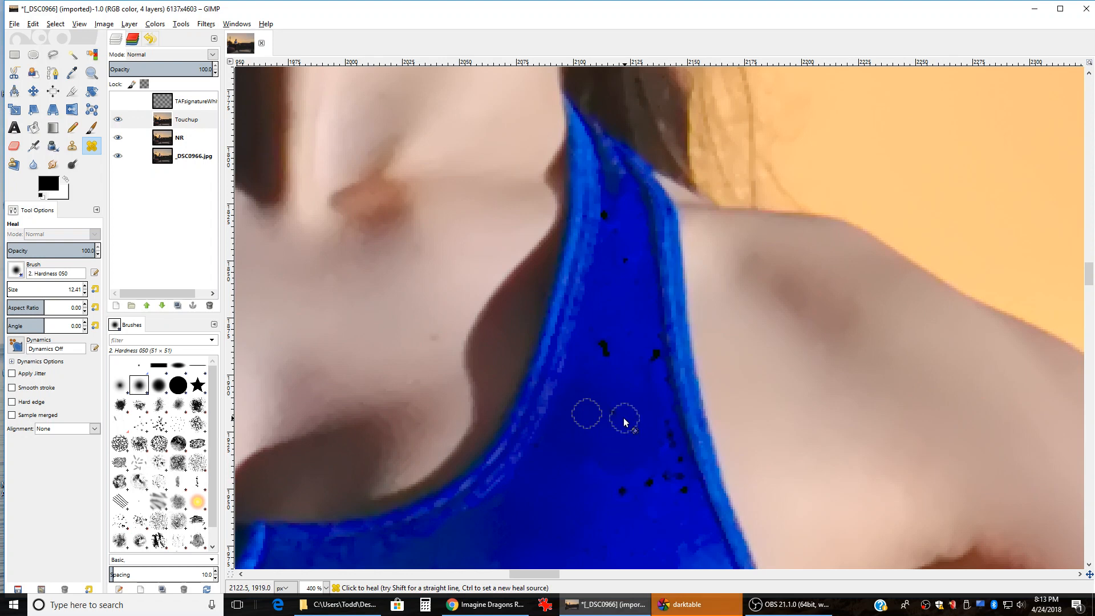
pyautogui.click(611, 412)
pyautogui.click(681, 460)
pyautogui.click(683, 491)
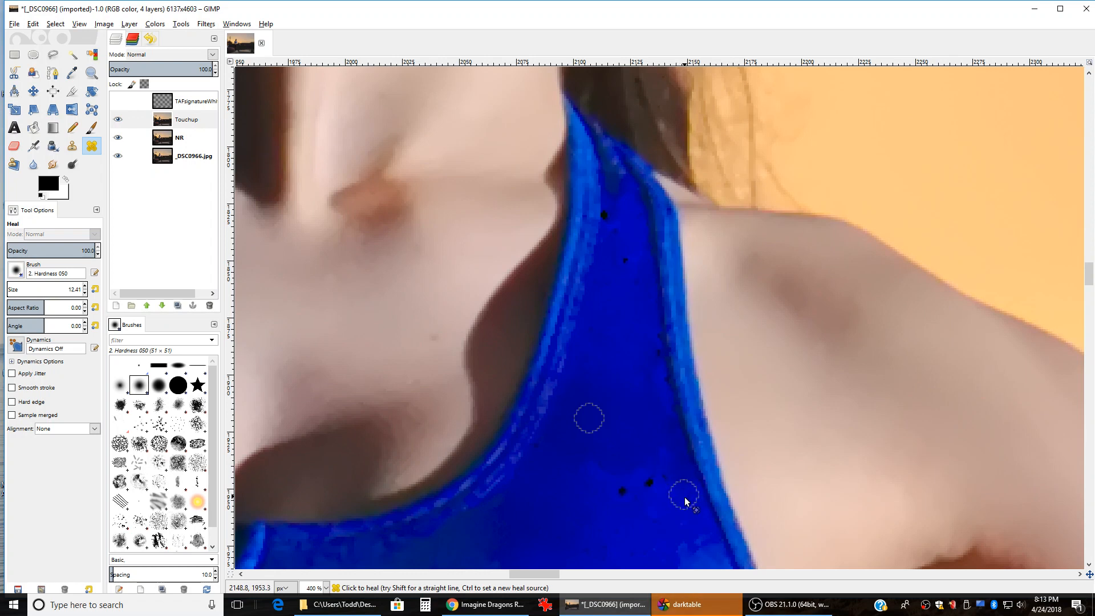
pyautogui.click(652, 484)
pyautogui.click(618, 489)
# Step: Zoom out and scroll up to see more of the chest and face
pyautogui.press('2')
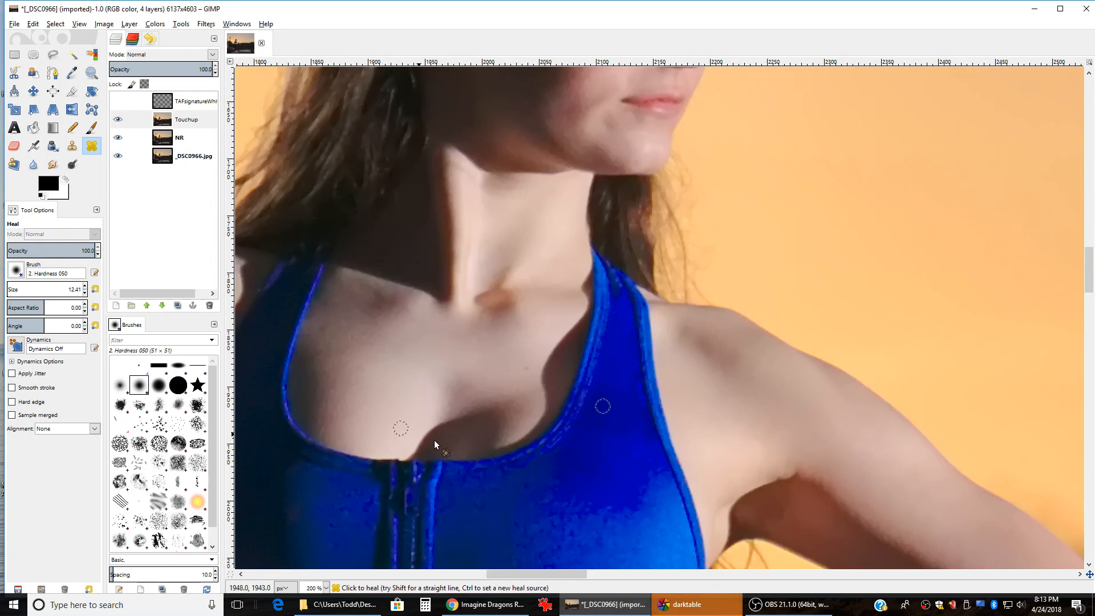
pyautogui.hscroll(-5, 467, 451)
pyautogui.scroll(1, 627, 370)
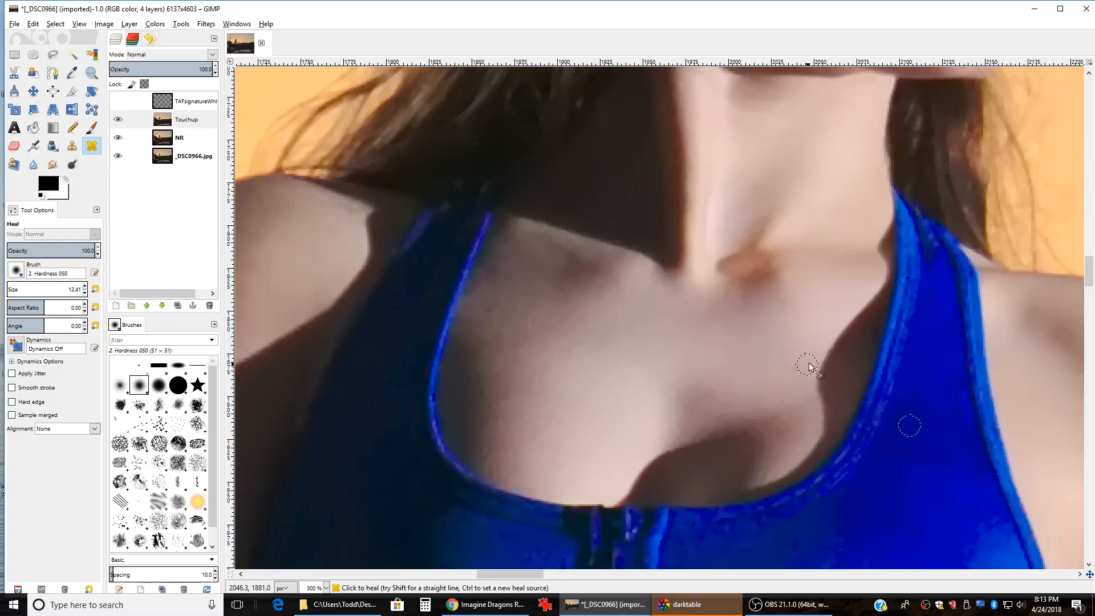
pyautogui.scroll(10, 608, 372)
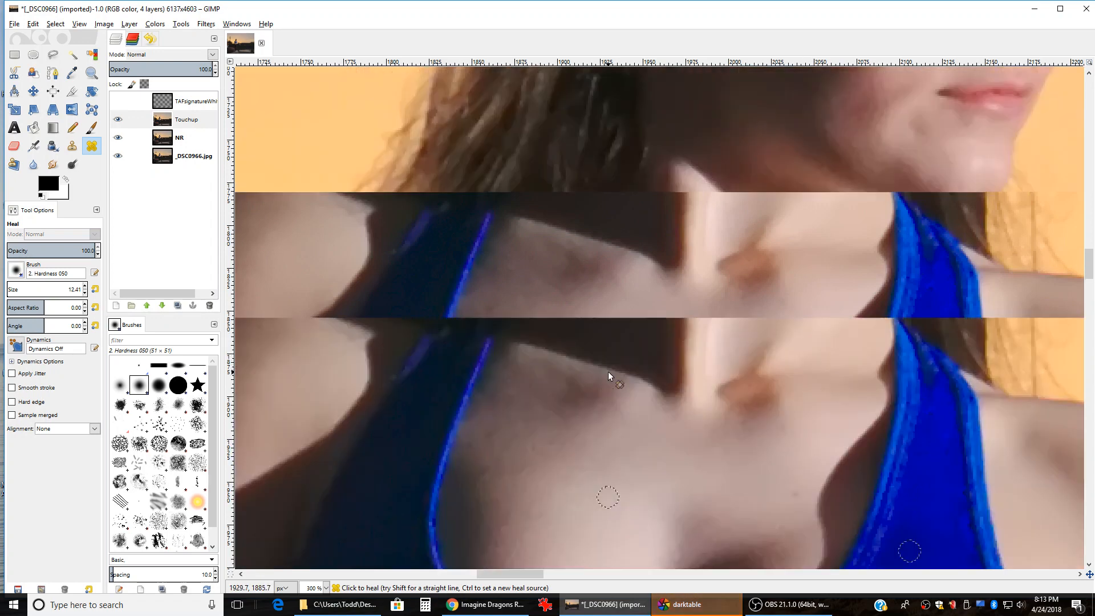
pyautogui.hscroll(5, 604, 379)
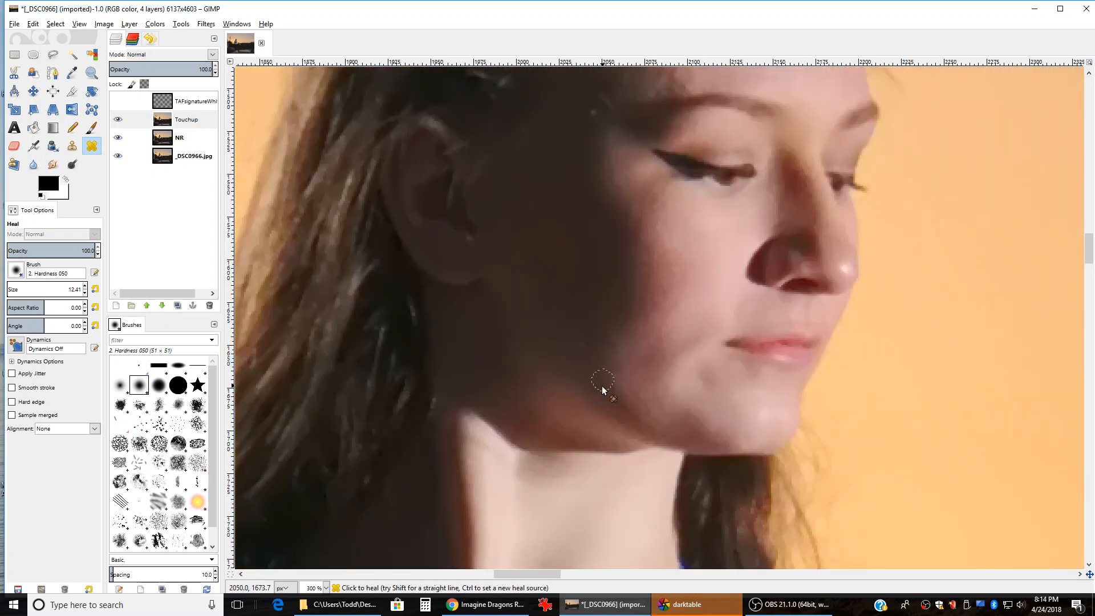
pyautogui.scroll(6, 602, 386)
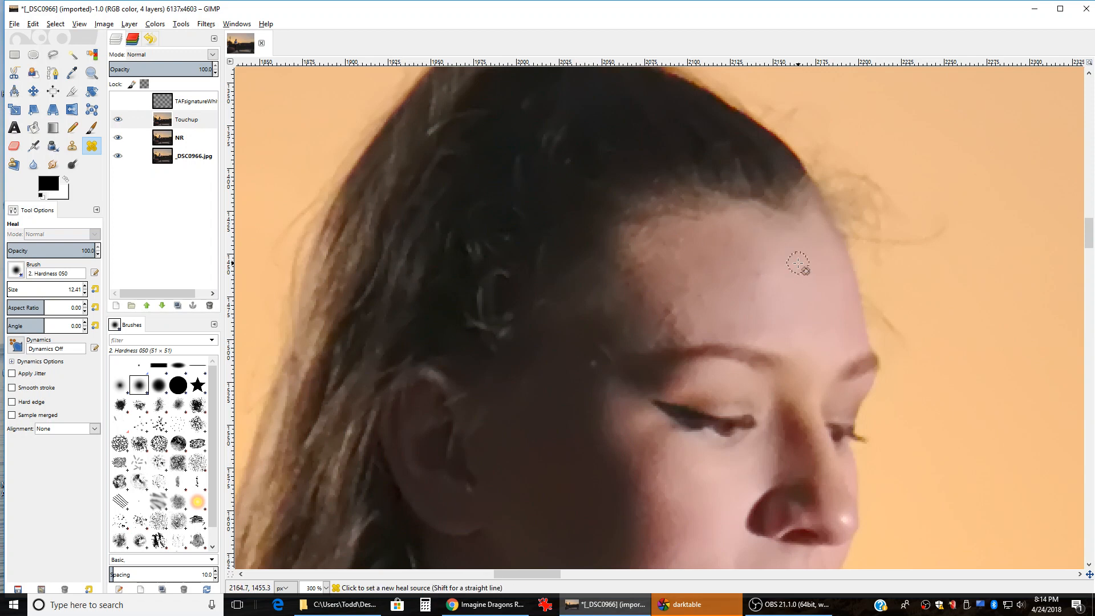
# Step: Sample clean forehead skin as heal sources for the forehead blemishes
pyautogui.keyDown('ctrl'); pyautogui.scroll(1, 794, 263); pyautogui.keyUp('ctrl')
pyautogui.keyDown('ctrl'); pyautogui.click(776, 245); pyautogui.keyUp('ctrl')
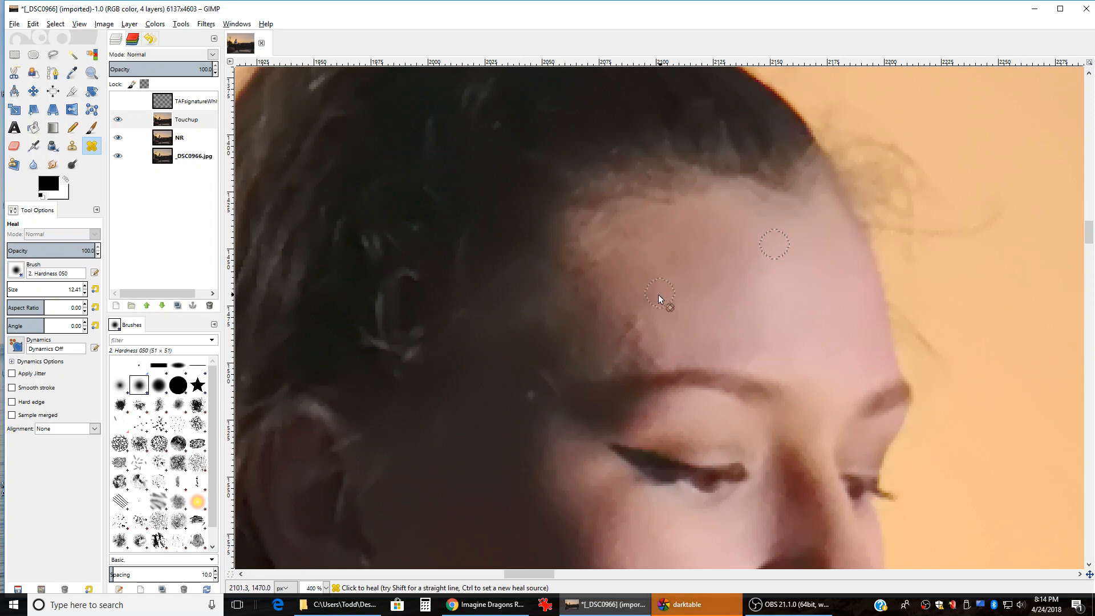
pyautogui.keyDown('ctrl'); pyautogui.click(672, 236); pyautogui.keyUp('ctrl')
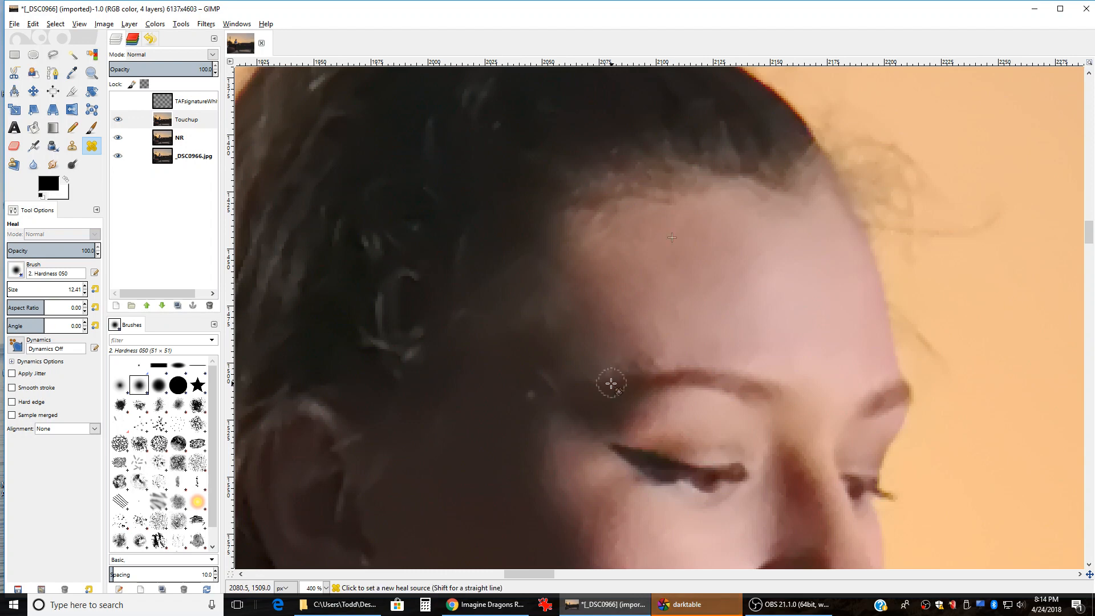
# Step: Shrink the Heal brush to 6.41 and heal spots along the eyebrow edge
pyautogui.scroll(2, 611, 383)
pyautogui.keyDown('ctrl'); pyautogui.click(578, 275); pyautogui.keyUp('ctrl')
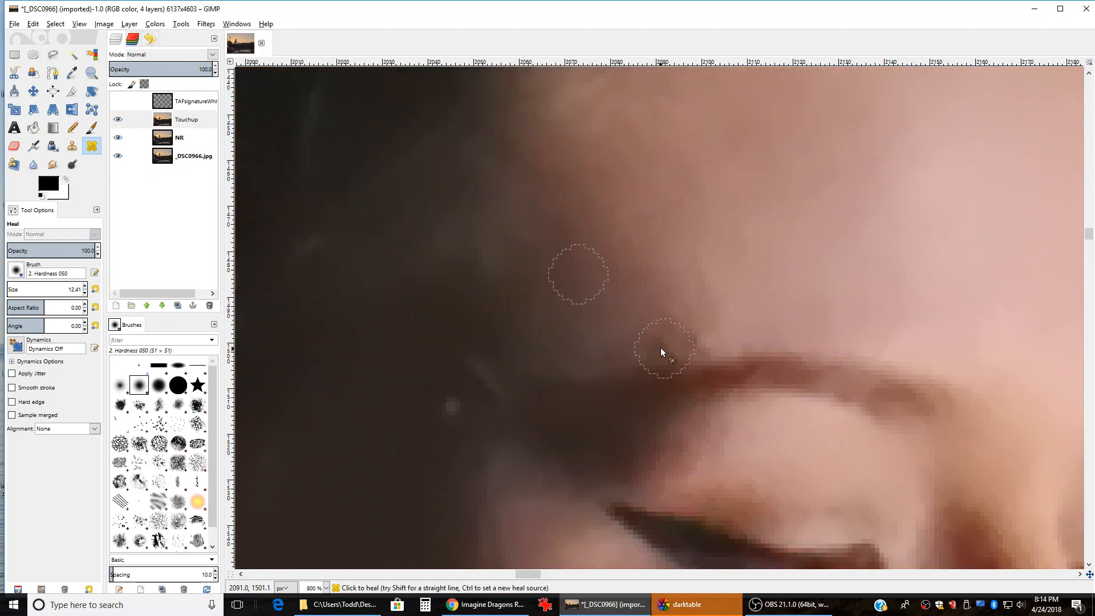
pyautogui.scroll(-2, 707, 332)
pyautogui.scroll(2, 713, 291)
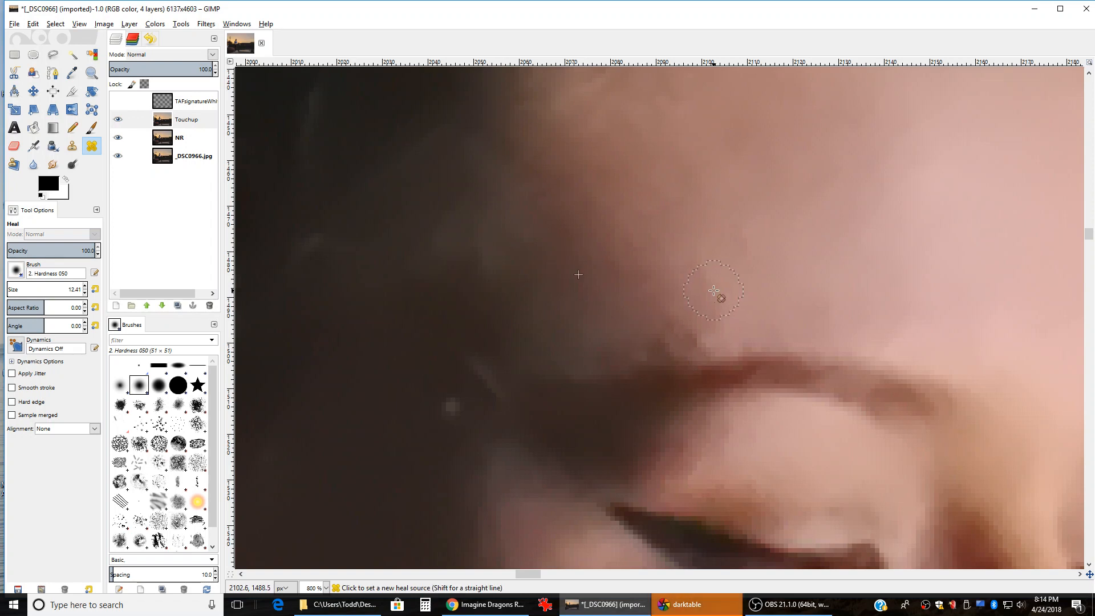
pyautogui.scroll(-2, 713, 291)
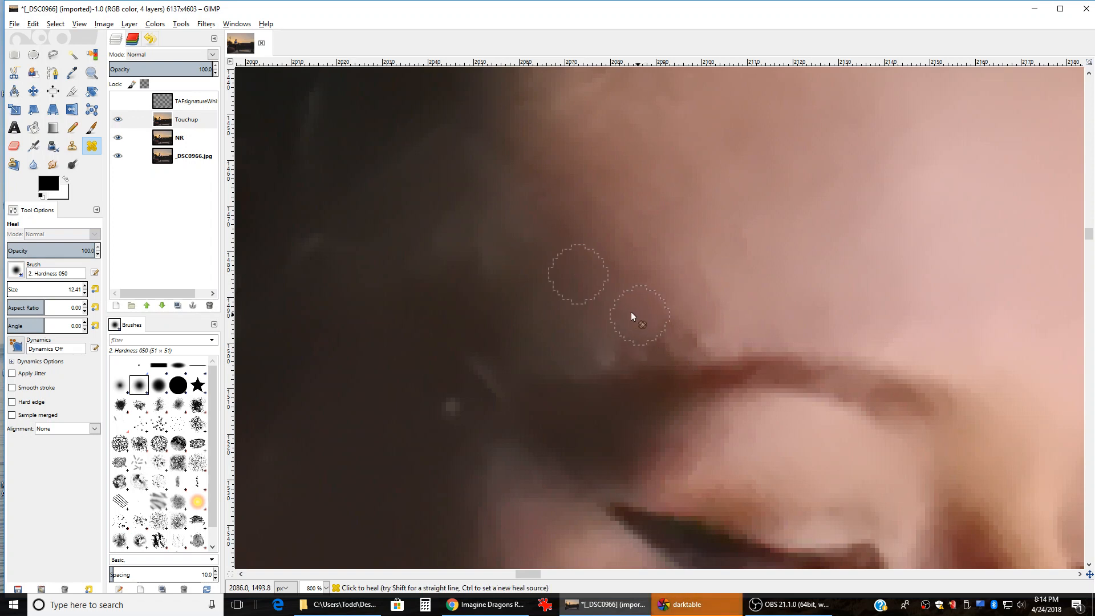
pyautogui.scroll(2, 555, 308)
pyautogui.press('[')
pyautogui.press('[')
pyautogui.press('[')
pyautogui.press('[')
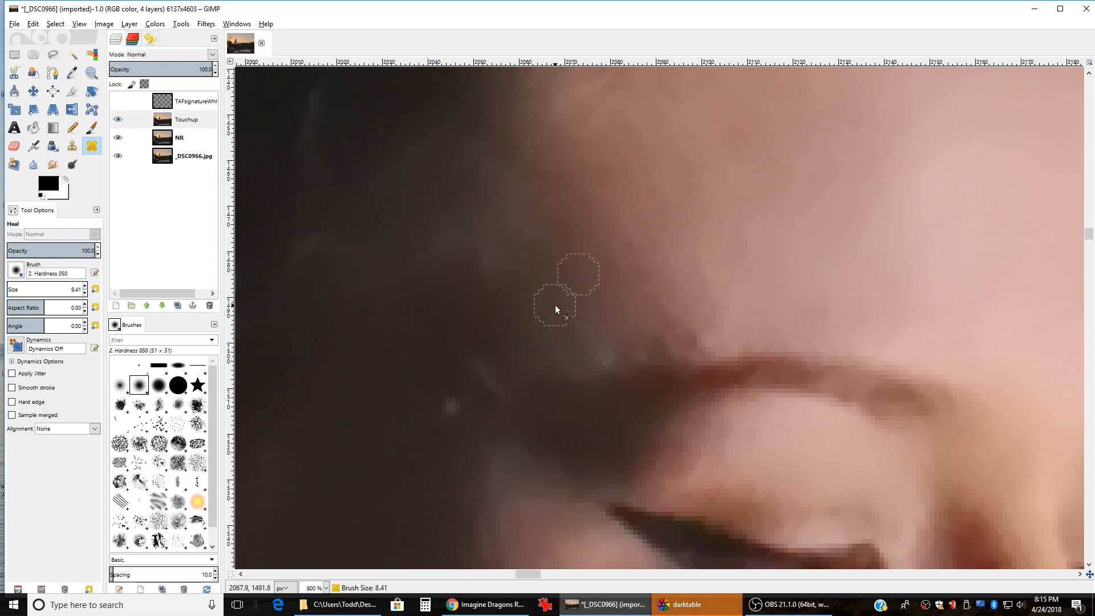
pyautogui.keyDown('ctrl'); pyautogui.click(557, 319); pyautogui.keyUp('ctrl')
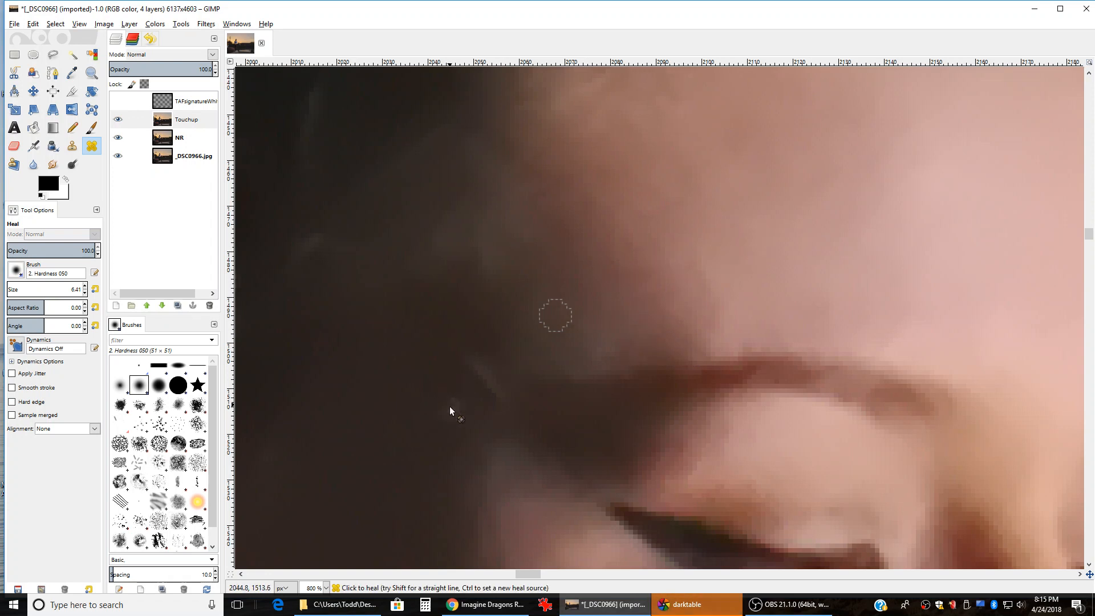
pyautogui.scroll(-3, 519, 350)
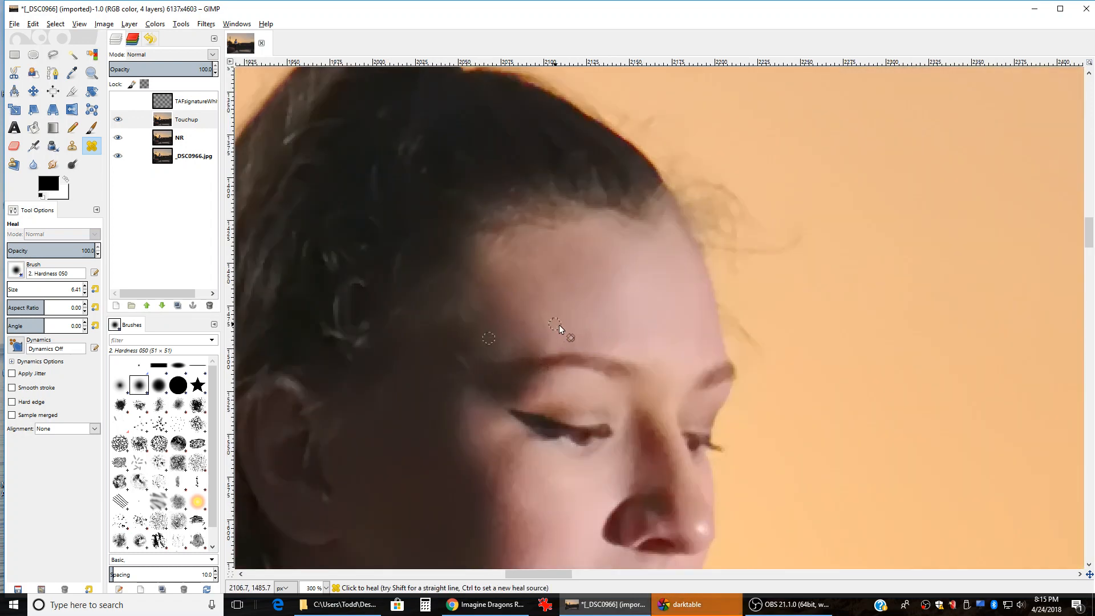
# Step: Enlarge the Heal brush to 18.41 and sample clean blue fabric on the bra
pyautogui.scroll(-6, 524, 365)
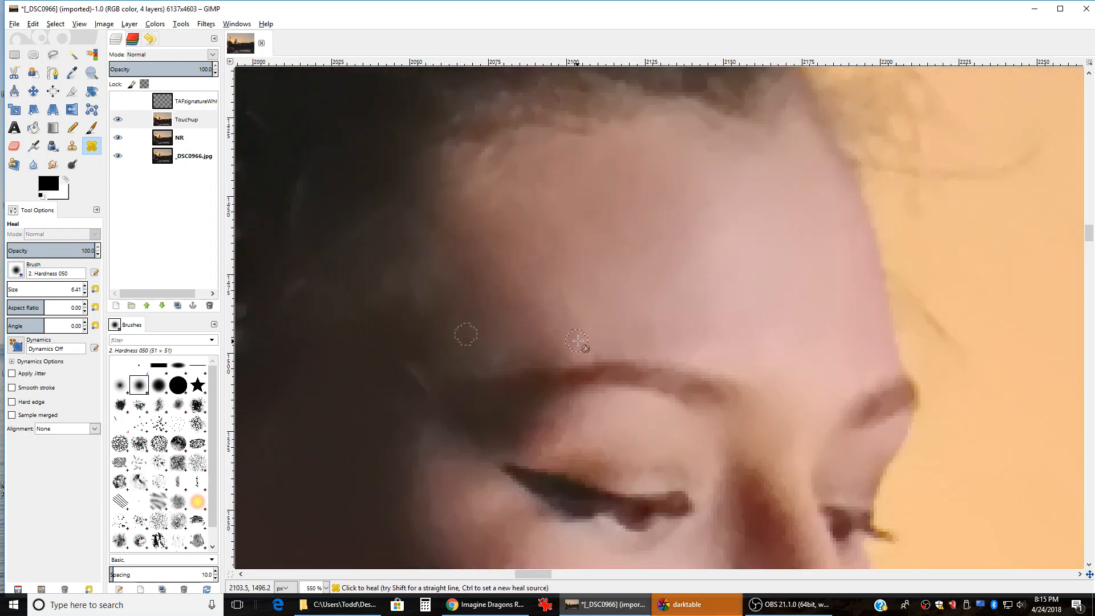
pyautogui.scroll(-4, 548, 394)
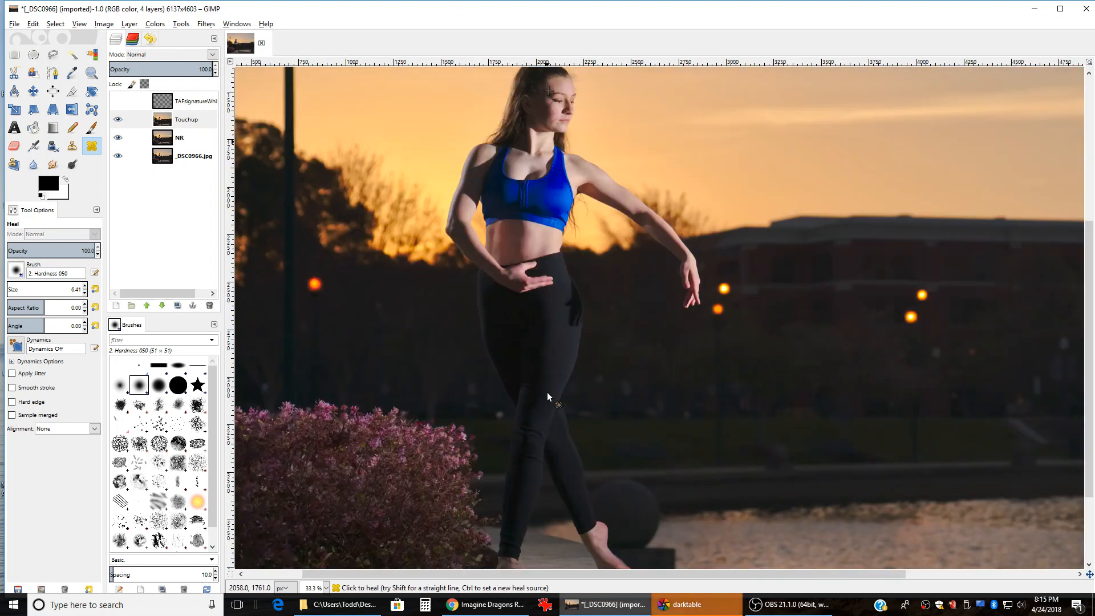
pyautogui.scroll(1, 547, 391)
pyautogui.scroll(2, 547, 393)
pyautogui.scroll(5, 556, 396)
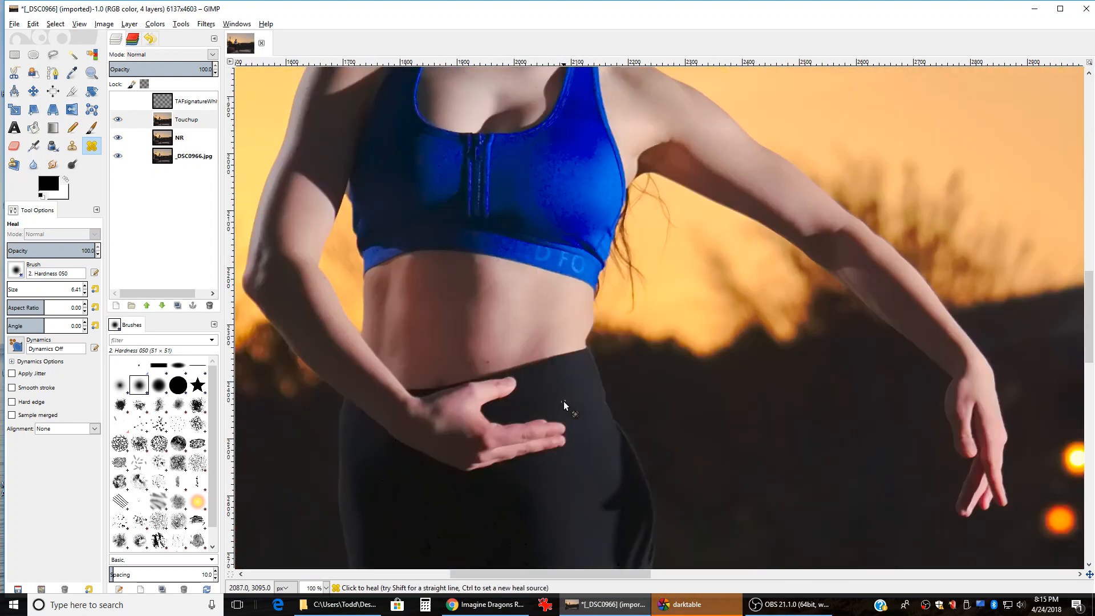
pyautogui.scroll(2, 563, 401)
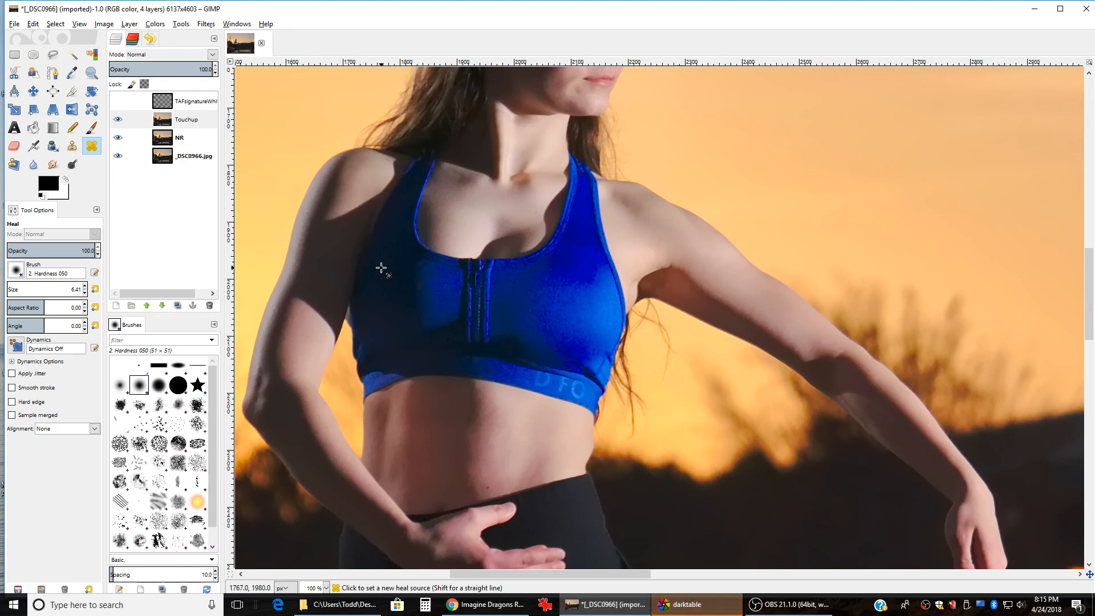
pyautogui.scroll(2, 380, 271)
pyautogui.scroll(1, 475, 331)
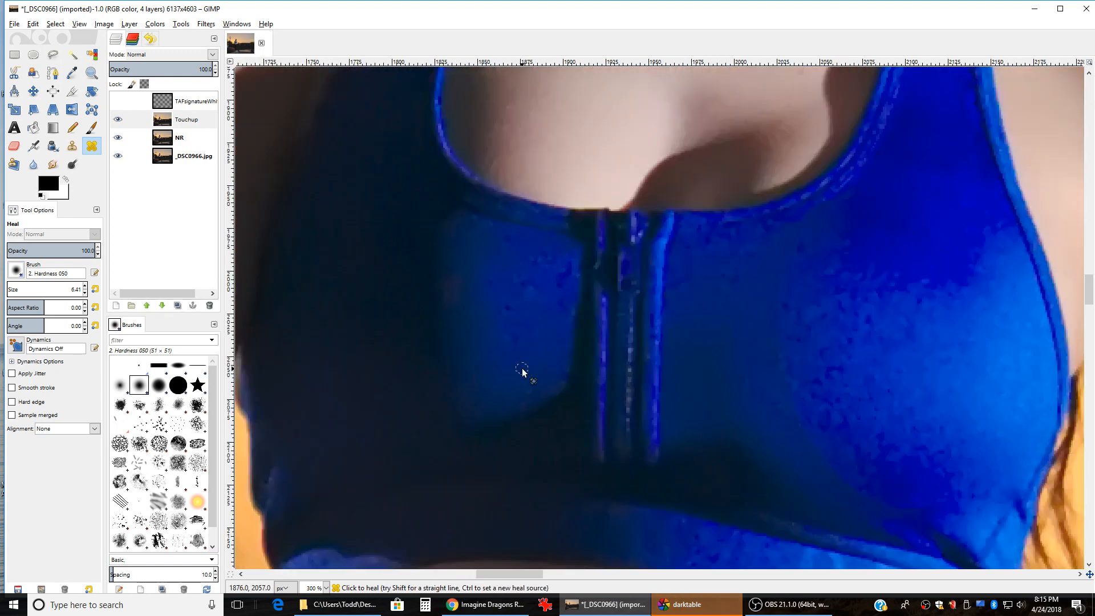
pyautogui.press(']')
pyautogui.press(']')
pyautogui.press(']')
pyautogui.press(']')
pyautogui.press(']')
pyautogui.press(']')
pyautogui.press(']')
pyautogui.press(']')
pyautogui.press(']')
pyautogui.press(']')
pyautogui.press(']')
pyautogui.press(']')
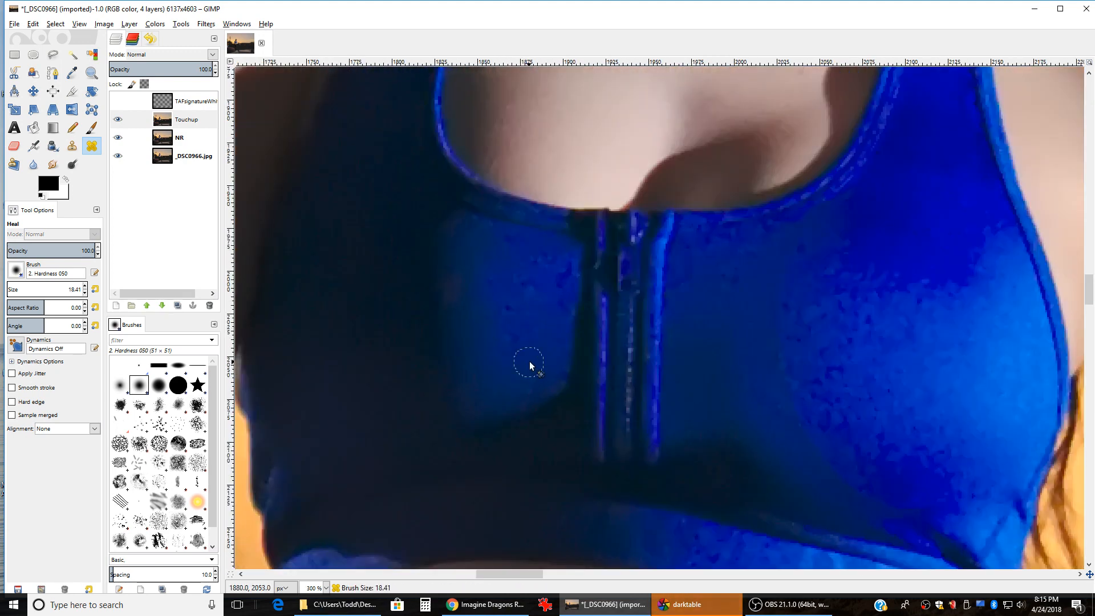
pyautogui.keyDown('ctrl'); pyautogui.click(529, 361); pyautogui.keyUp('ctrl')
# Step: Set a new source on the bra fabric and heal the blotches along its lower band
pyautogui.scroll(-1, 707, 354)
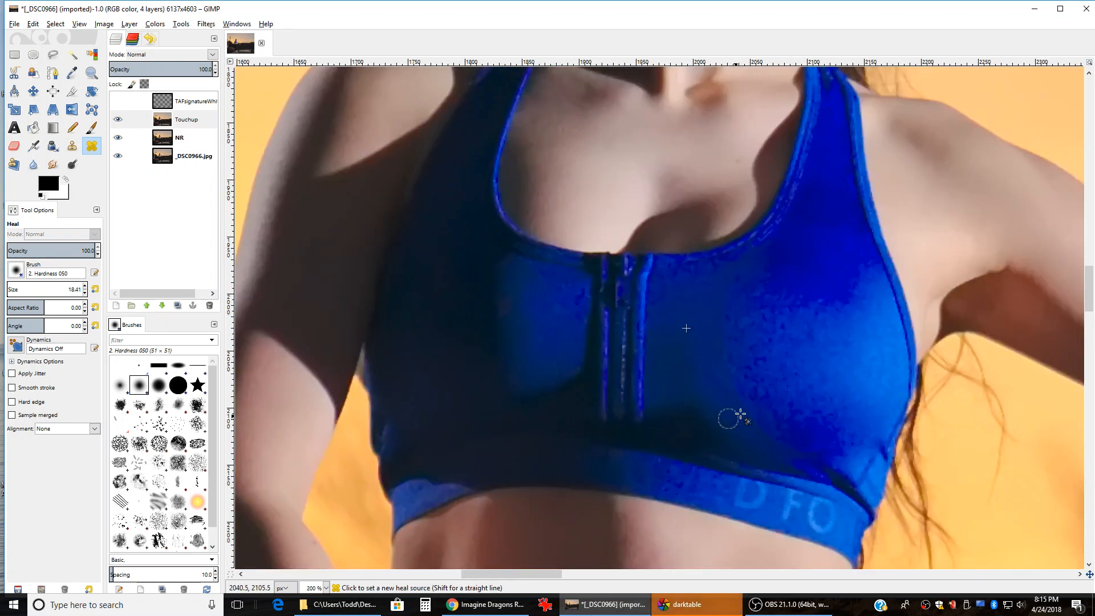
pyautogui.scroll(1, 740, 414)
pyautogui.scroll(1, 758, 432)
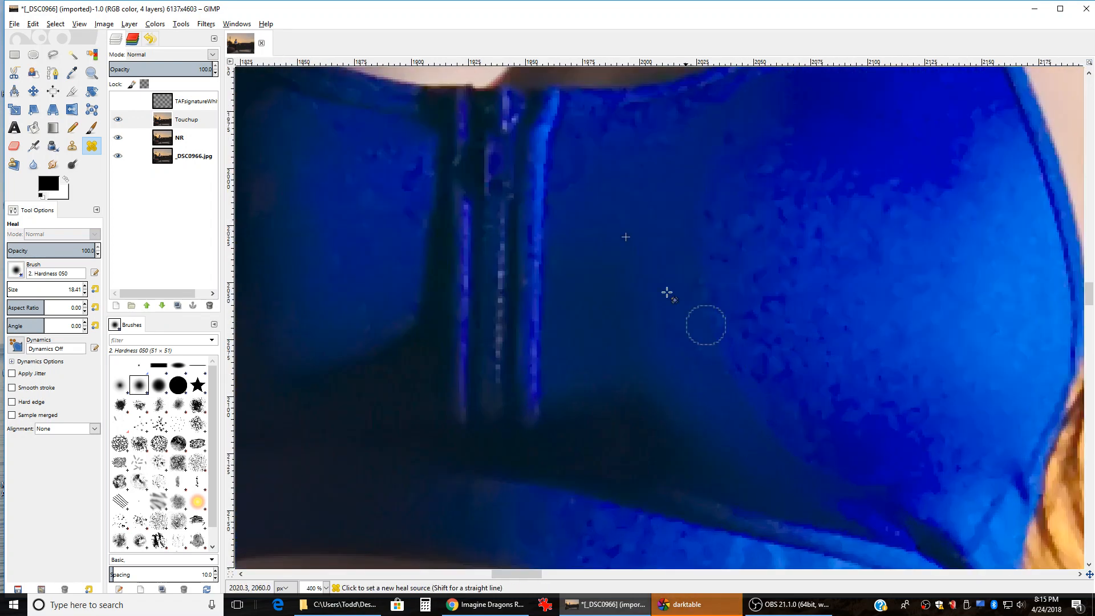
pyautogui.keyDown('ctrl'); pyautogui.click(608, 286); pyautogui.keyUp('ctrl')
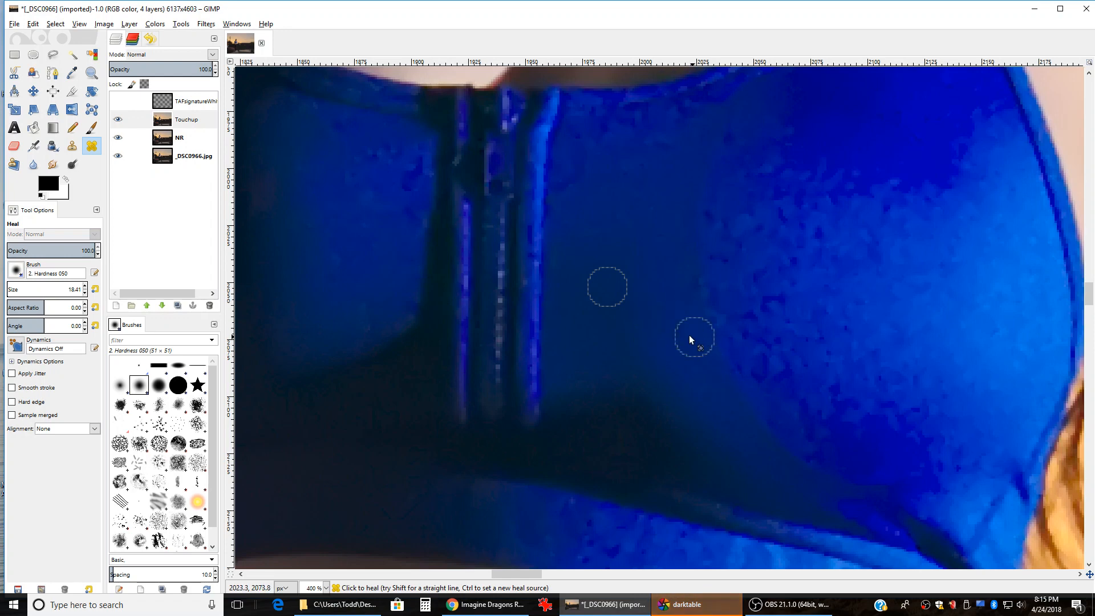
pyautogui.keyDown('ctrl'); pyautogui.click(598, 159); pyautogui.keyUp('ctrl')
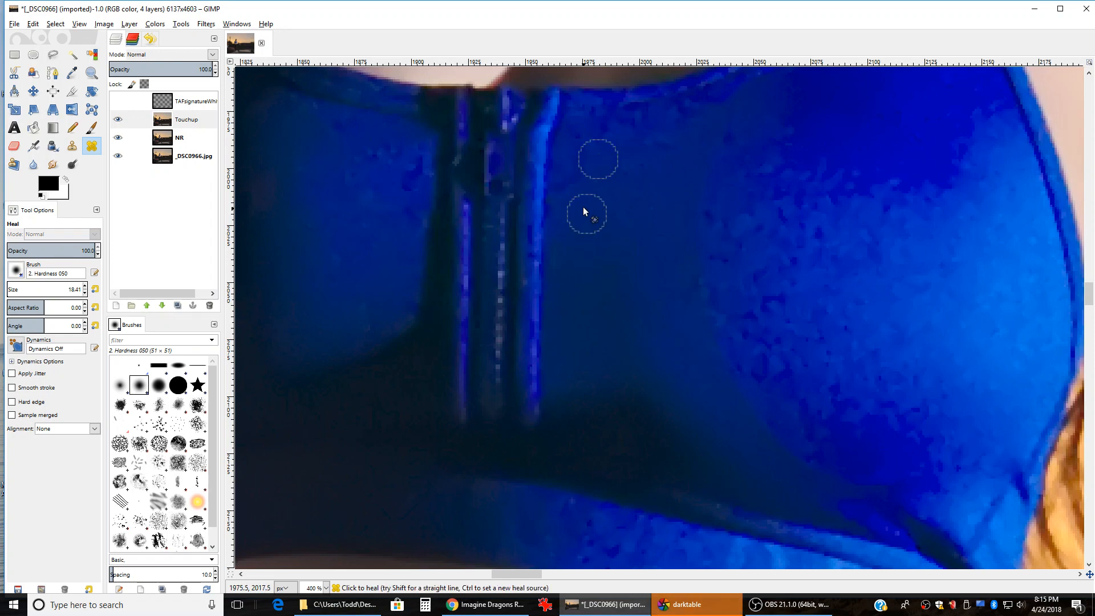
pyautogui.scroll(-2, 546, 311)
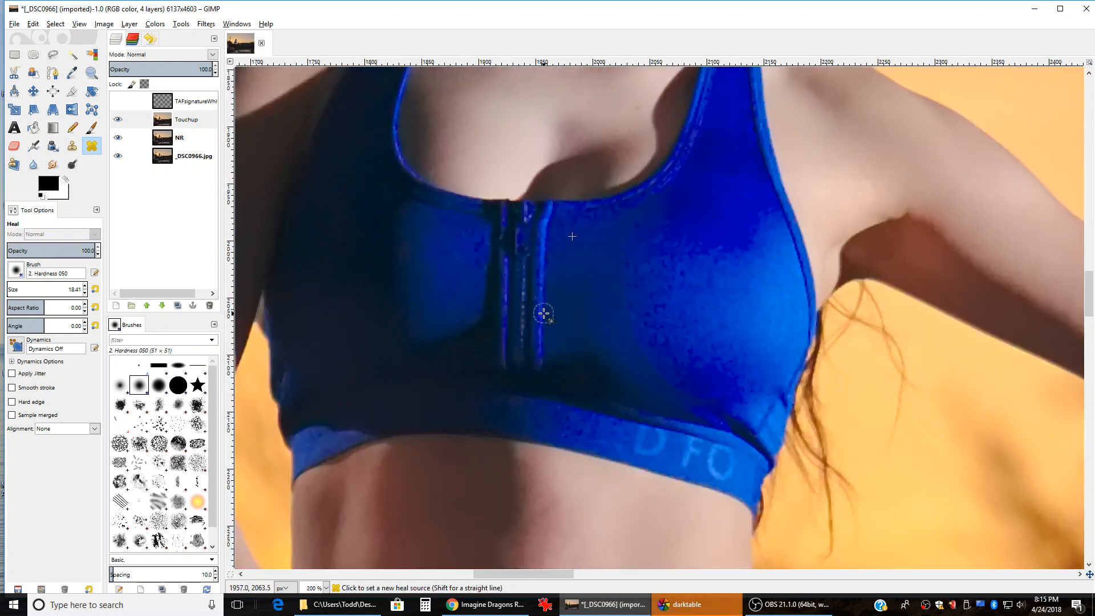
pyautogui.scroll(1, 699, 226)
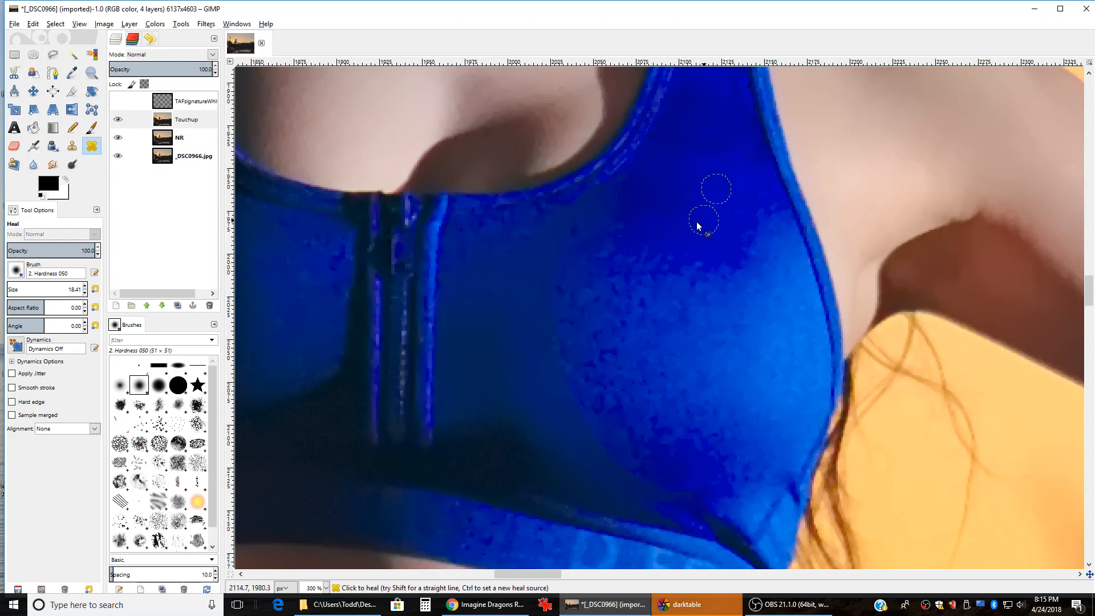
pyautogui.scroll(-2, 621, 235)
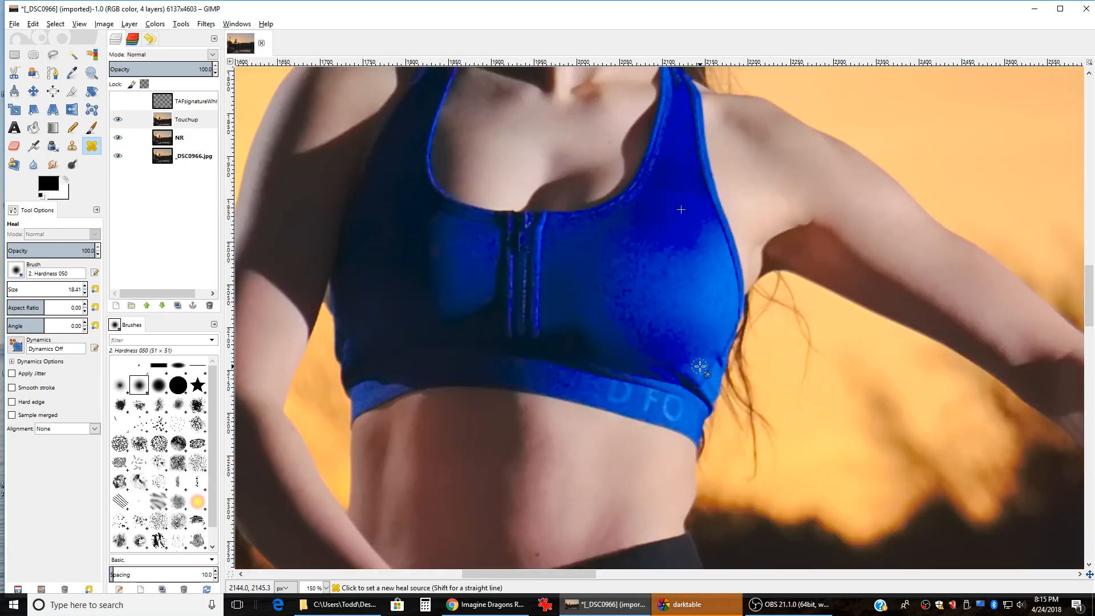
pyautogui.scroll(-2, 704, 392)
pyautogui.scroll(5, 704, 388)
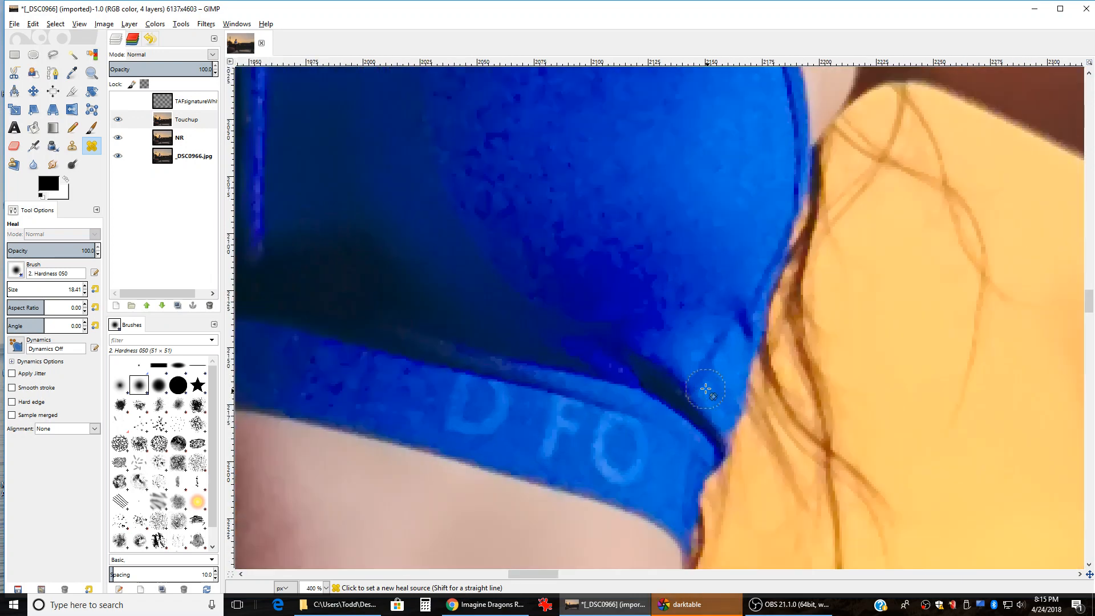
pyautogui.scroll(-3, 721, 371)
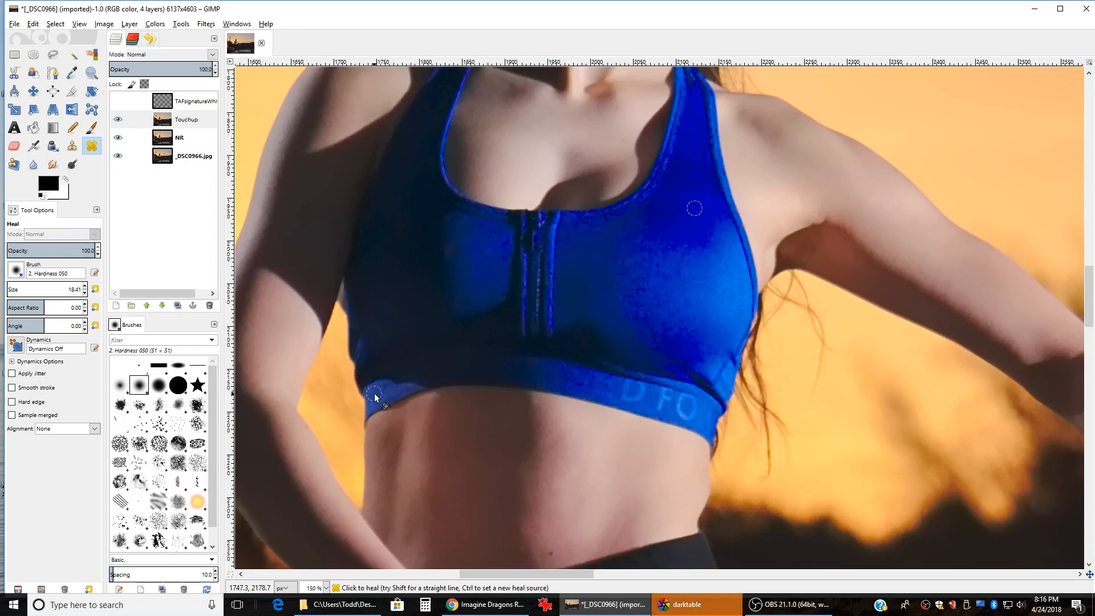
pyautogui.scroll(-7, 766, 373)
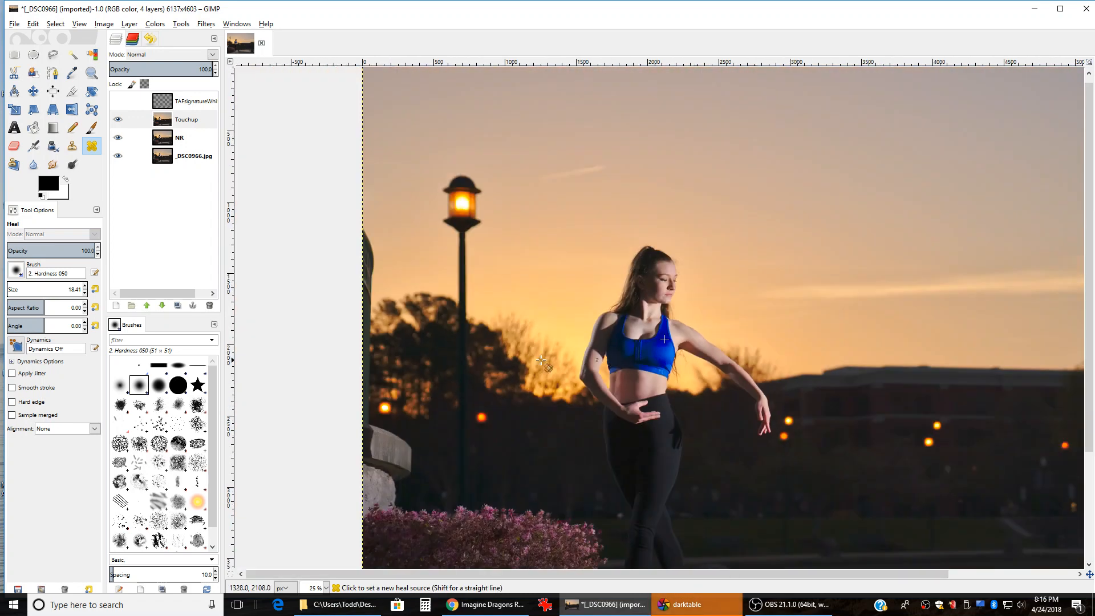
# Step: Make the TAFsignatureWhi watermark layer visible and save the project as _DSC0966.xcf
pyautogui.scroll(1, 654, 316)
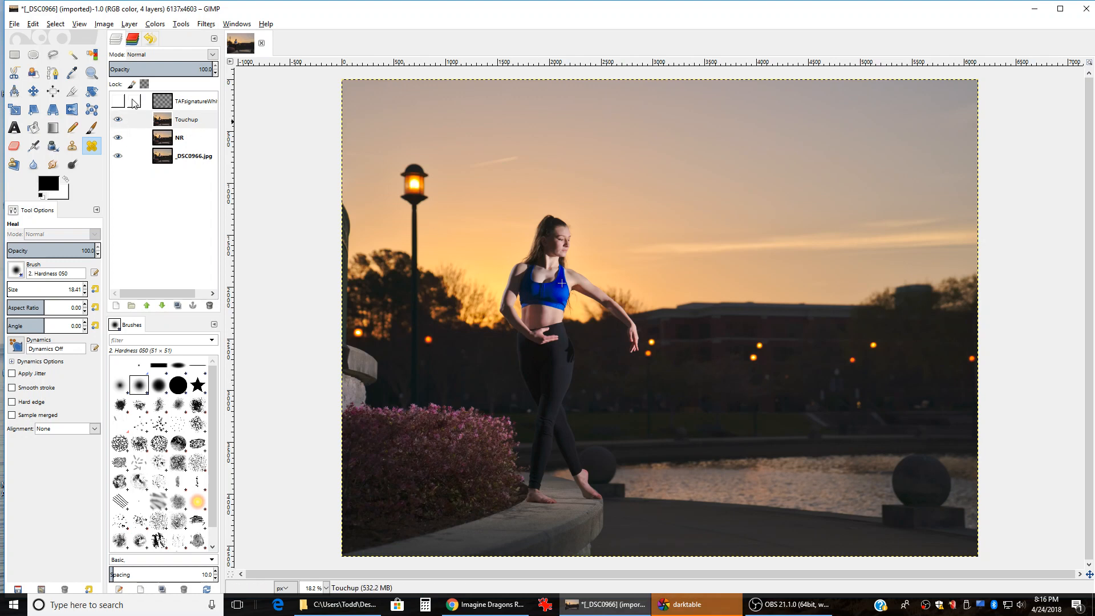
pyautogui.click(117, 101)
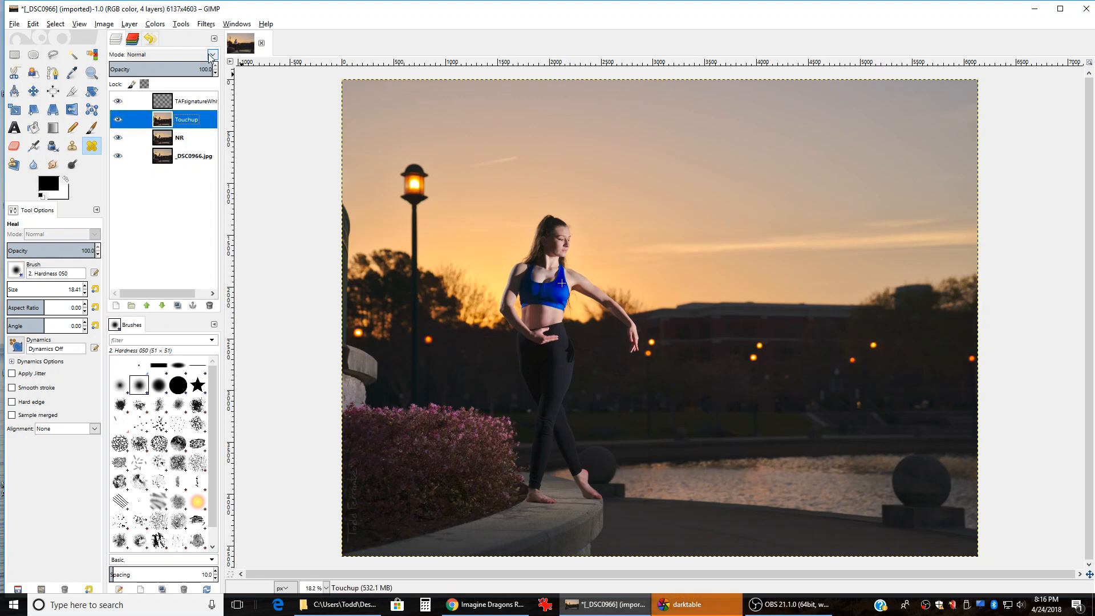
pyautogui.click(14, 23)
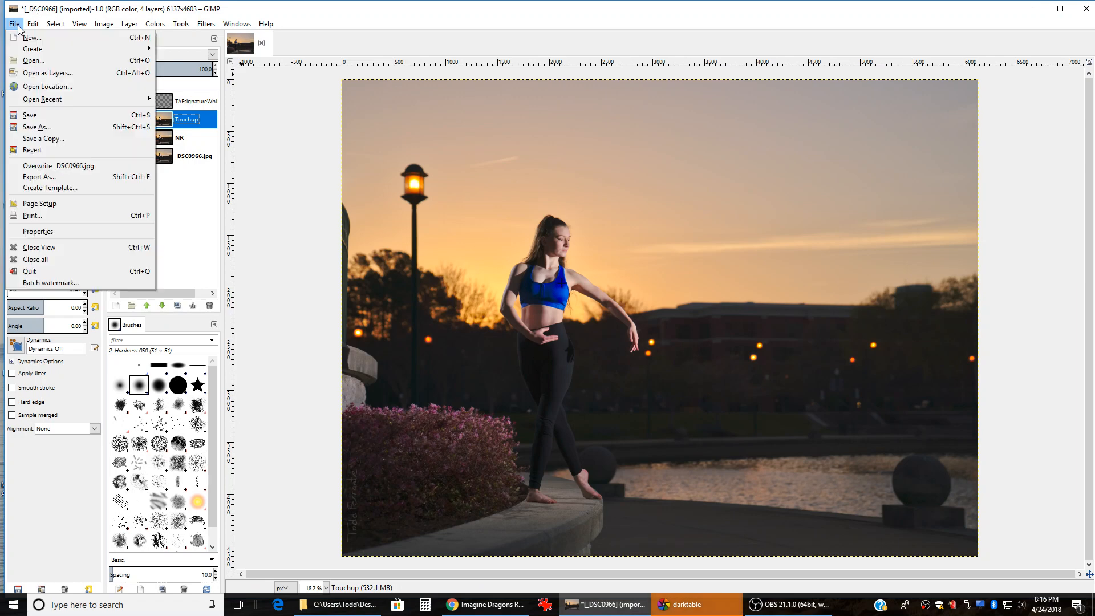
pyautogui.click(43, 116)
pyautogui.click(425, 456)
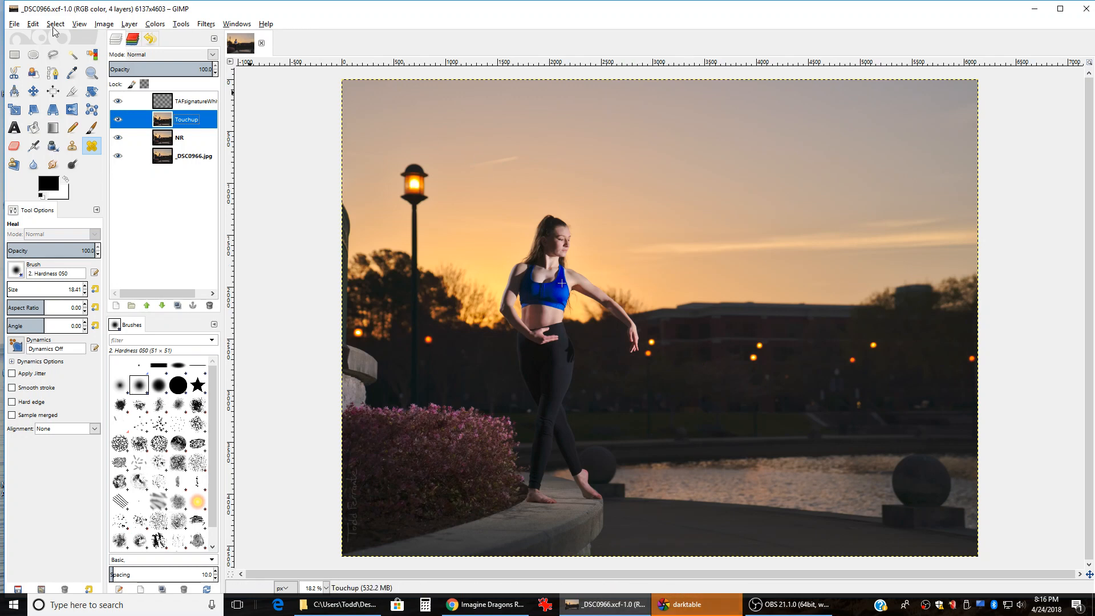
# Step: Export the image as wm_DSC0966.jpg at JPEG quality 100 into the original folder
pyautogui.click(13, 23)
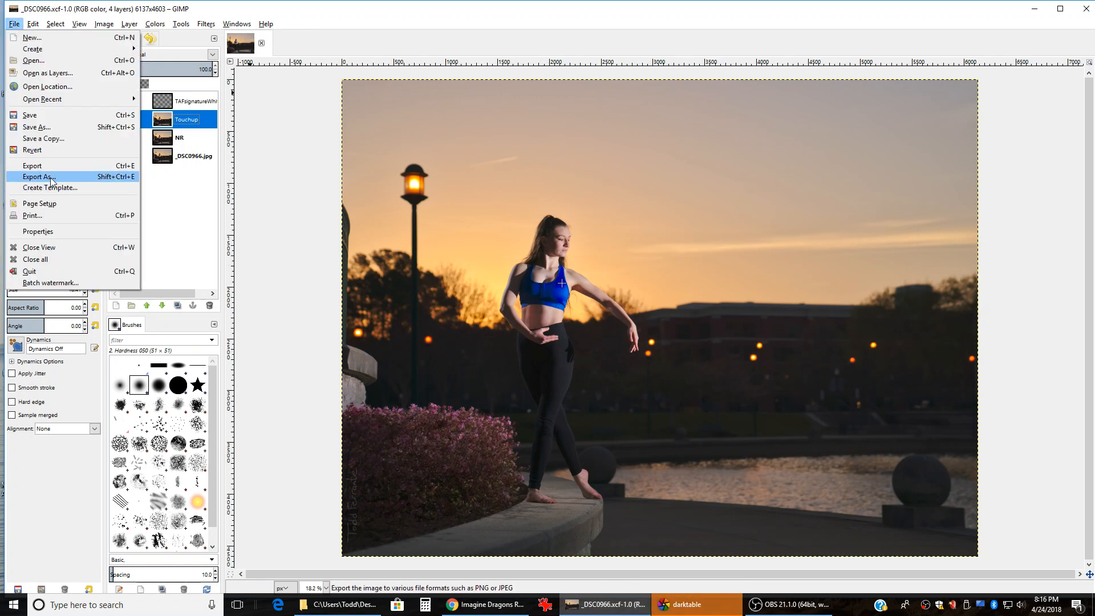
pyautogui.click(50, 179)
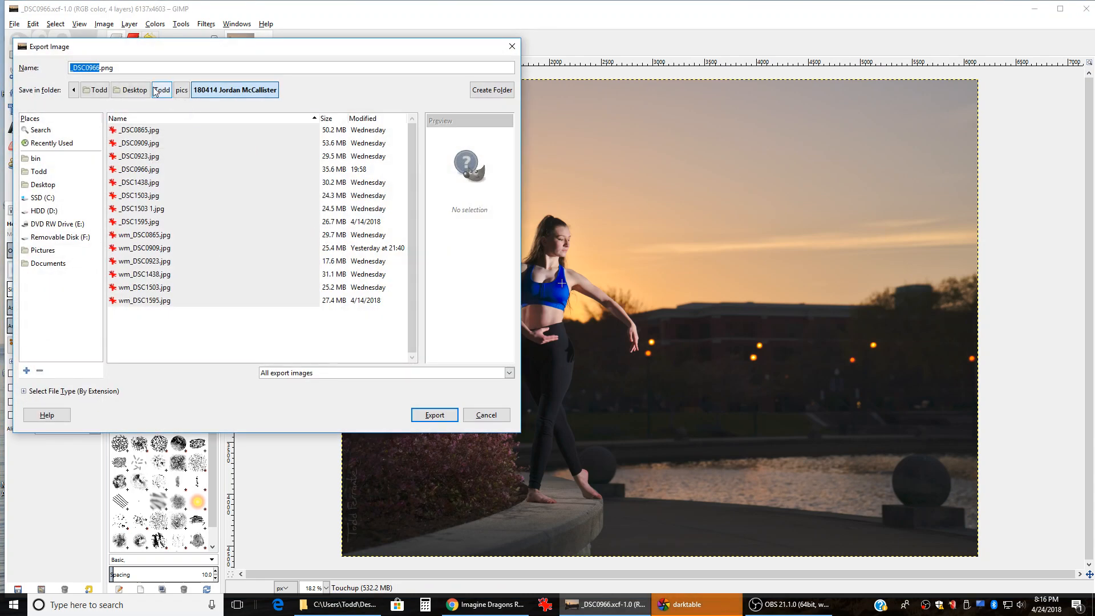
pyautogui.click(139, 69)
pyautogui.write('jp')
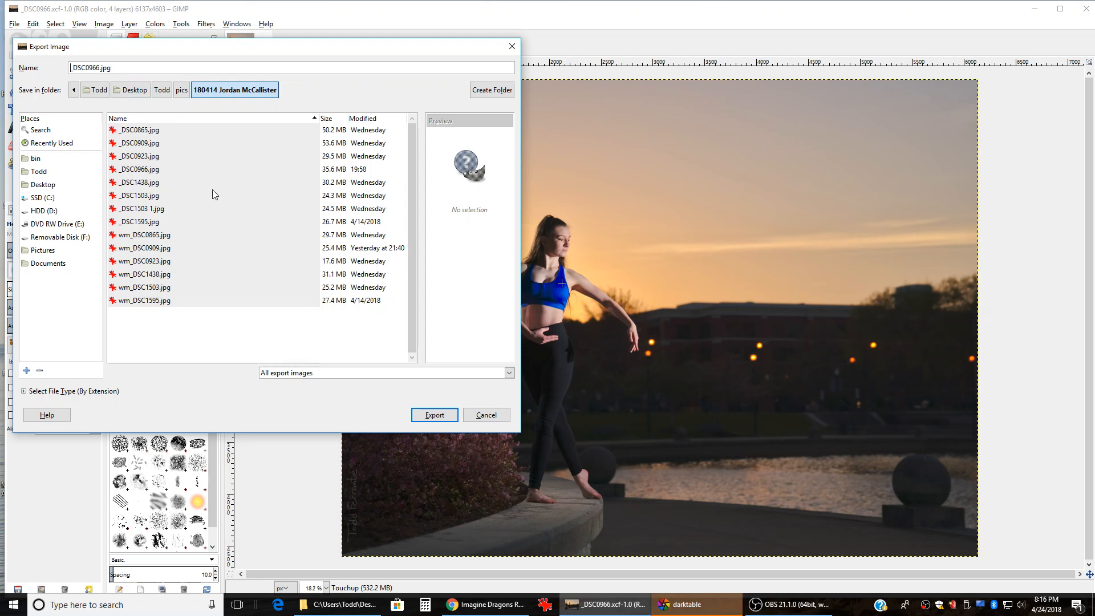
pyautogui.write('wm')
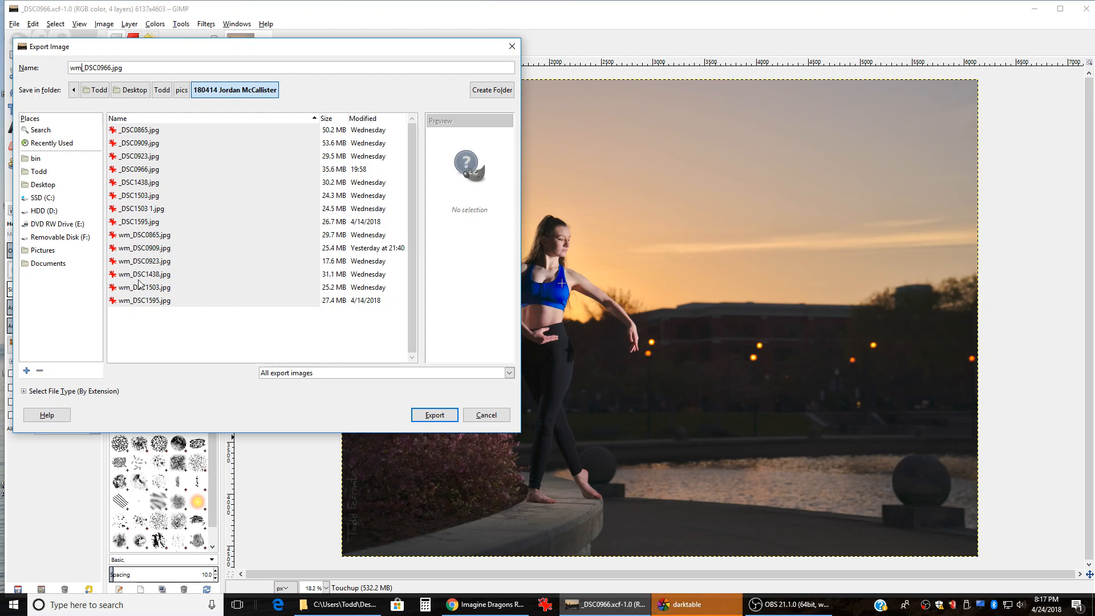
pyautogui.click(441, 416)
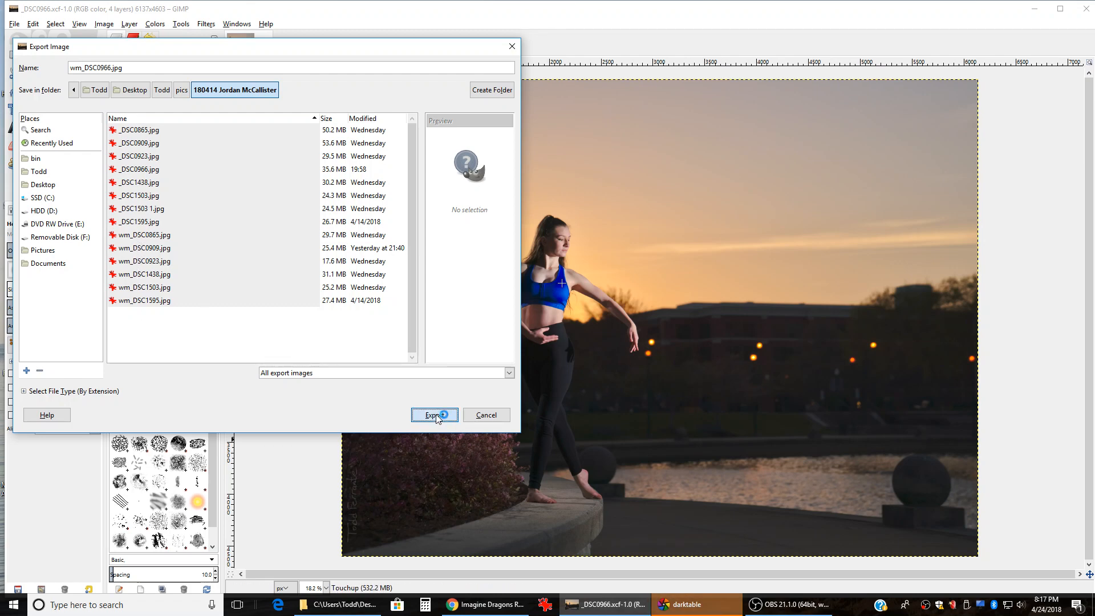
pyautogui.click(543, 377)
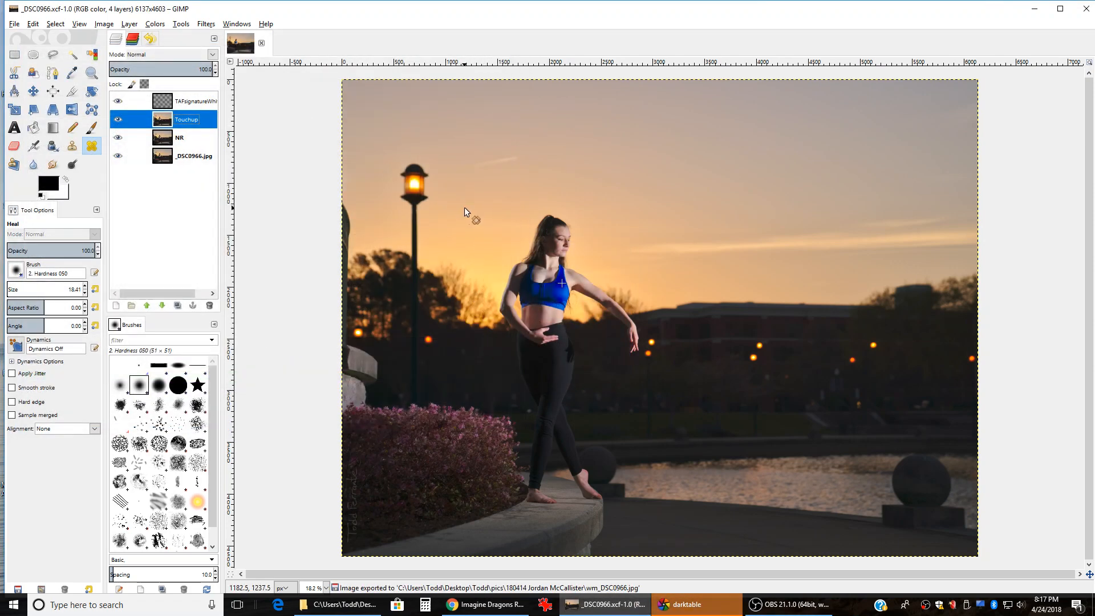
# Step: From File Explorer, open wm_DSC0966.jpg in IrfanView and fit the whole photo to the window
pyautogui.click(328, 606)
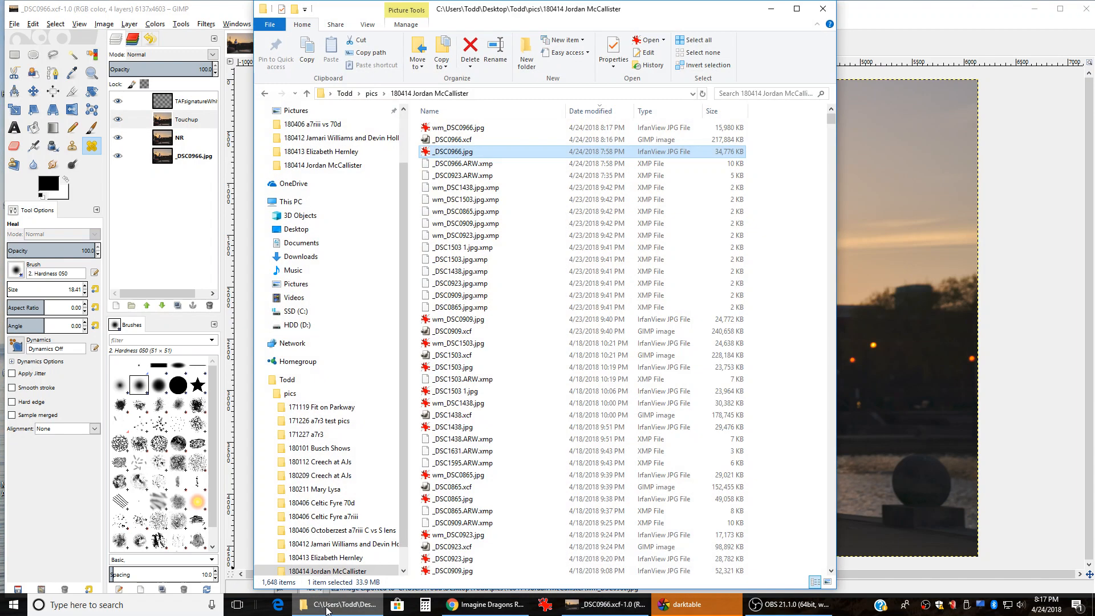
pyautogui.click(455, 129)
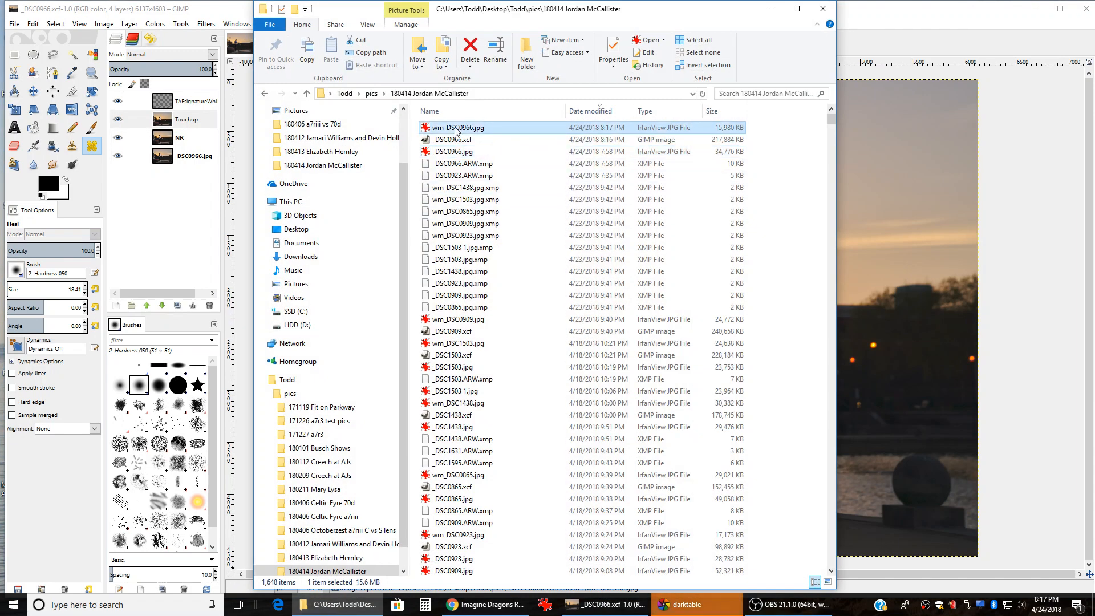
pyautogui.doubleClick(455, 128)
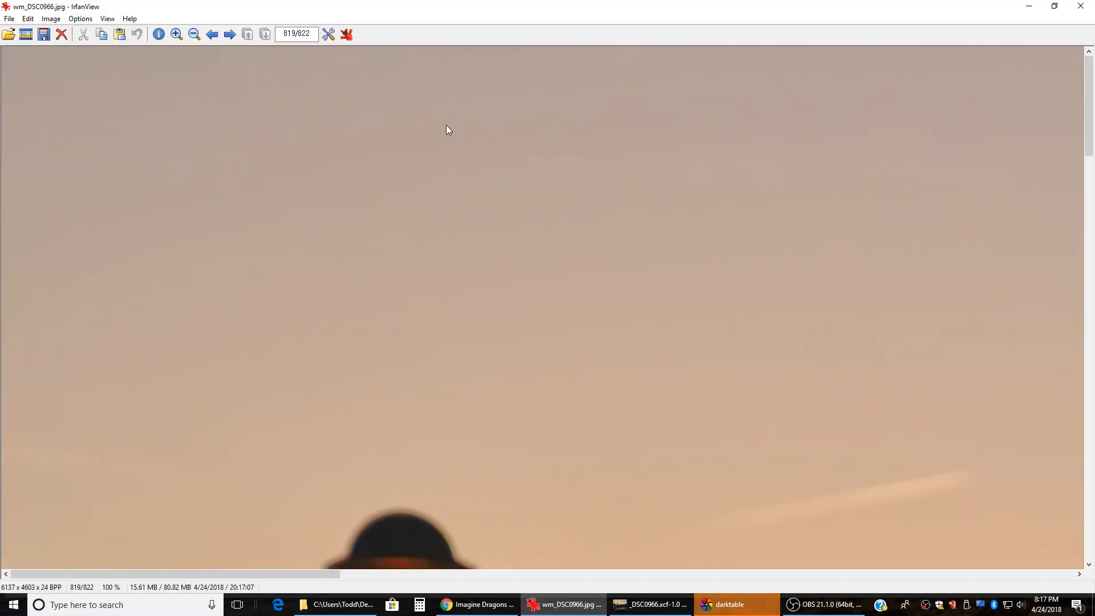
pyautogui.hotkey('shift', 'f')
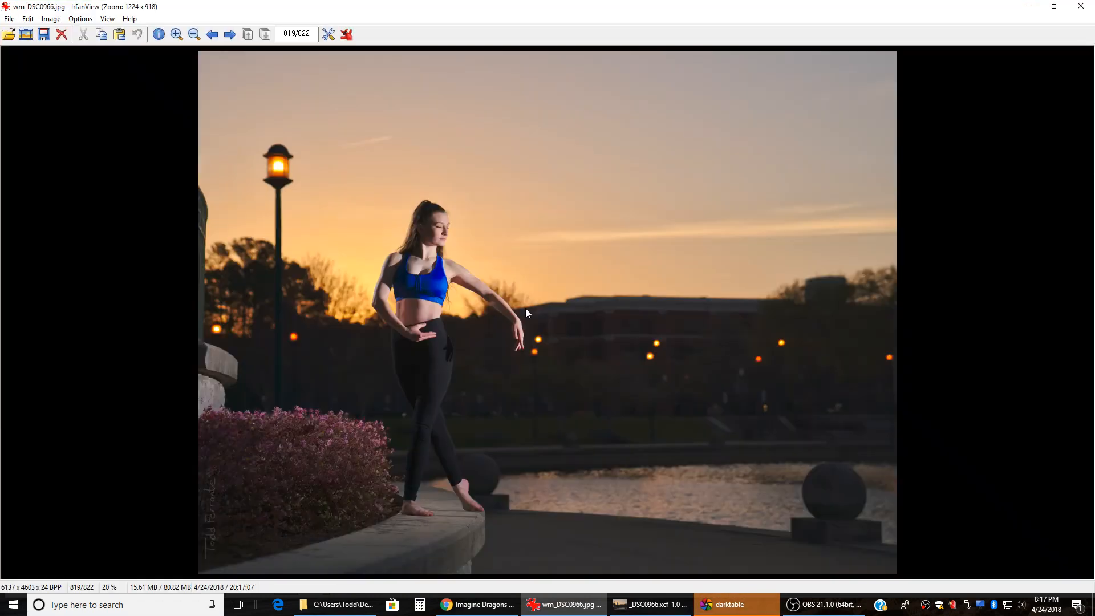